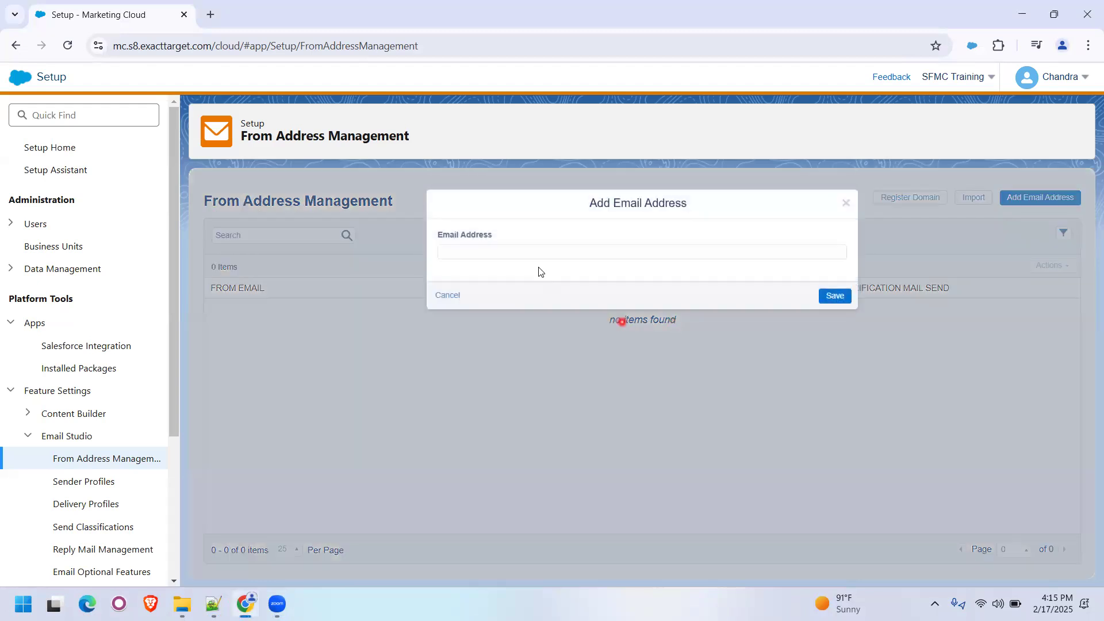
- Add the training account's email address as a new From address and save it
{"action": "left_click", "coordinate": [536, 261]}
{"action": "key", "text": "ctrl+v"}
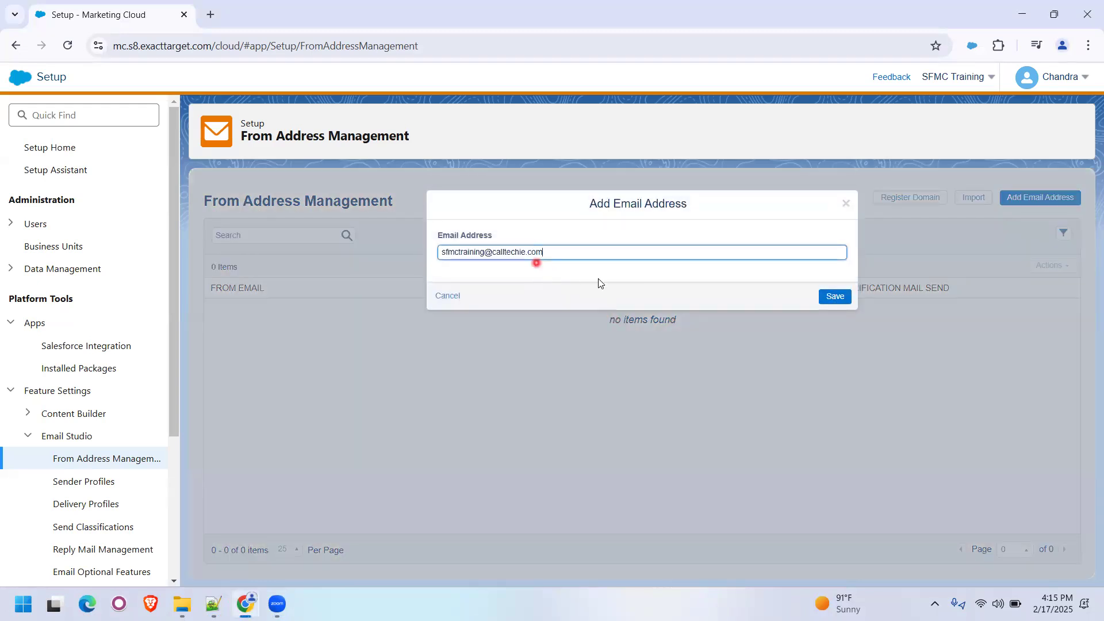
{"action": "left_click", "coordinate": [836, 298]}
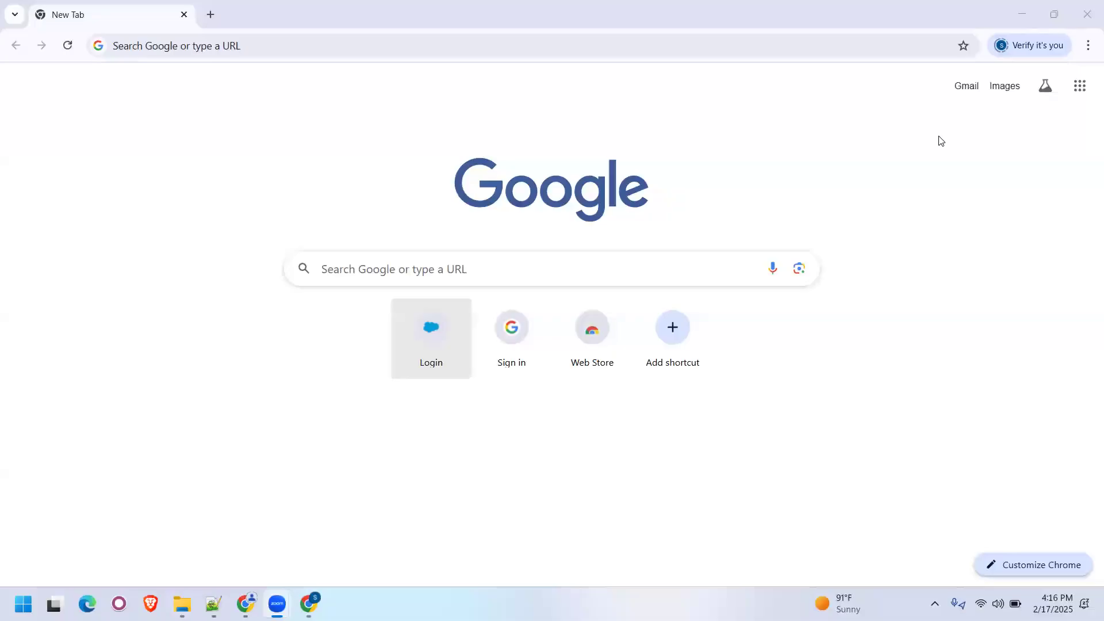
- Sign in to the Gmail mailbox of the added From address with the account password
{"action": "left_click", "coordinate": [851, 252]}
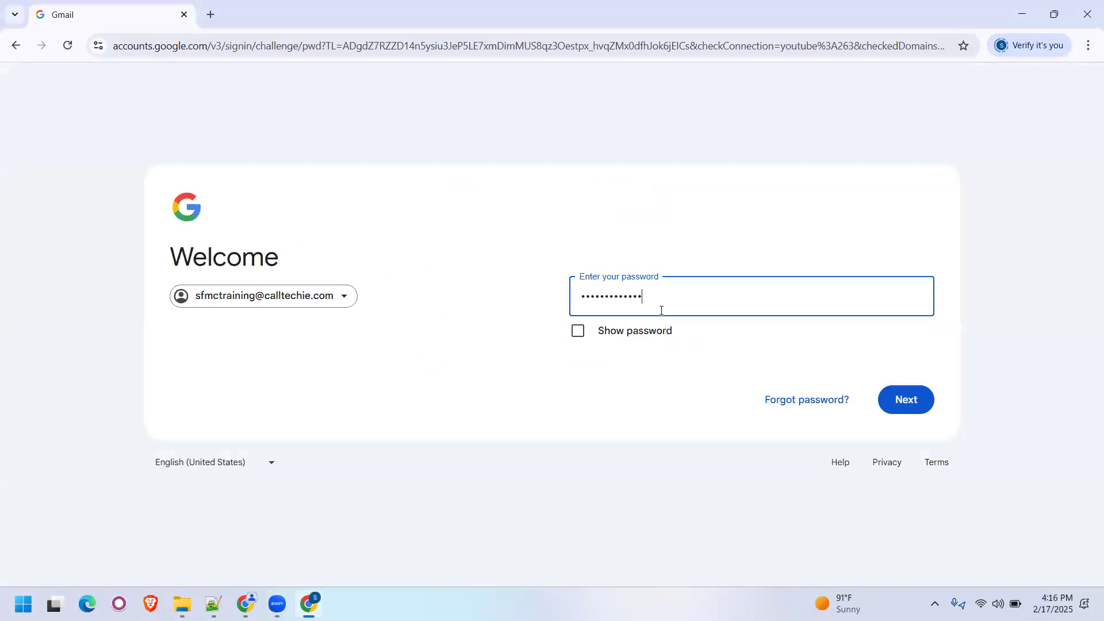
{"action": "key", "text": "Return"}
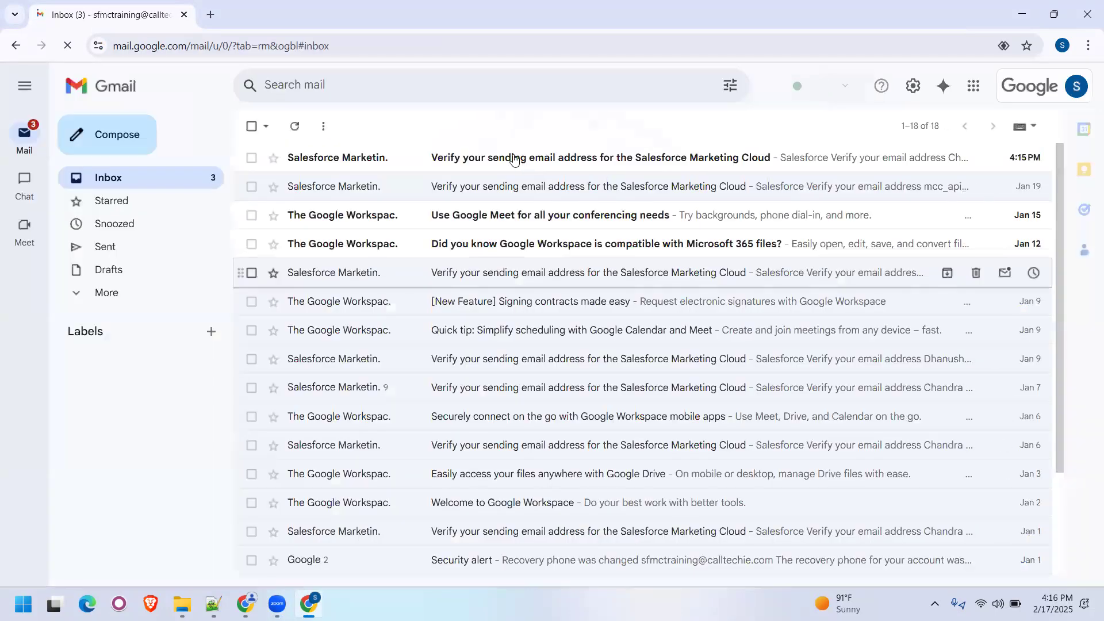
- Verify the sending address from the newest Salesforce Marketing Cloud email, close the mailbox, and reload From Address Management
{"action": "left_click", "coordinate": [514, 159]}
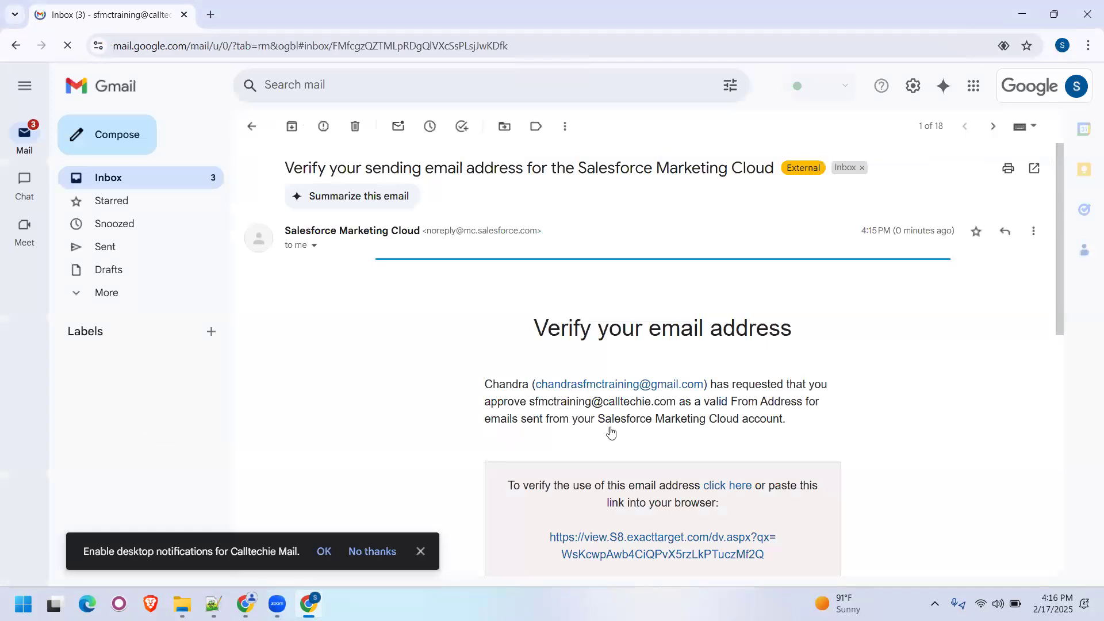
{"action": "scroll", "coordinate": [656, 526], "scroll_direction": "down", "scroll_amount": 3}
{"action": "left_click", "coordinate": [653, 520]}
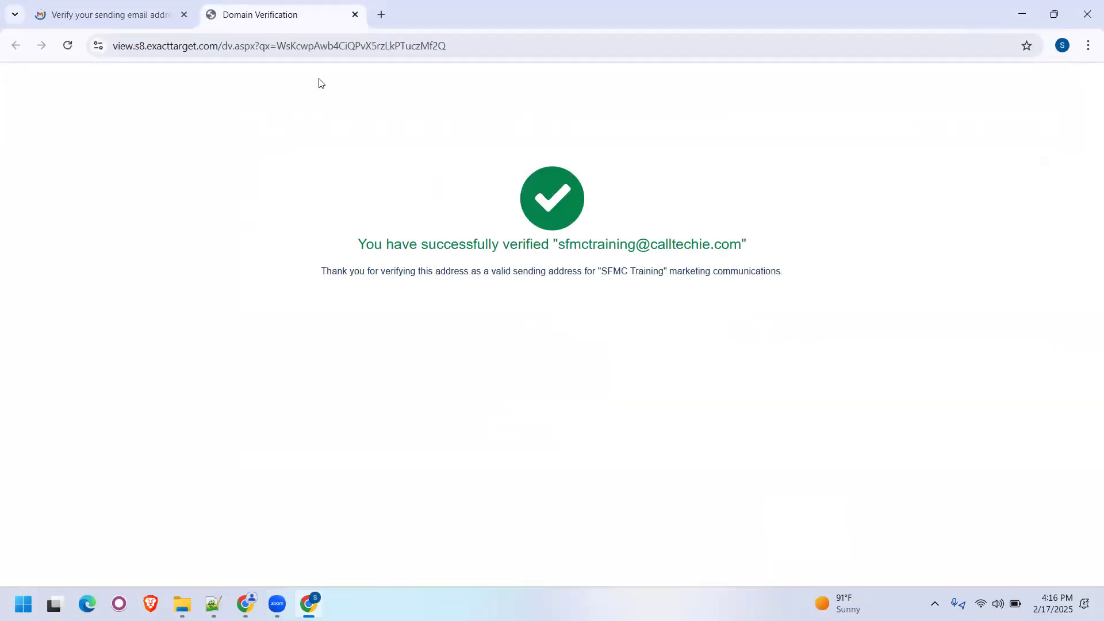
{"action": "left_click", "coordinate": [355, 15]}
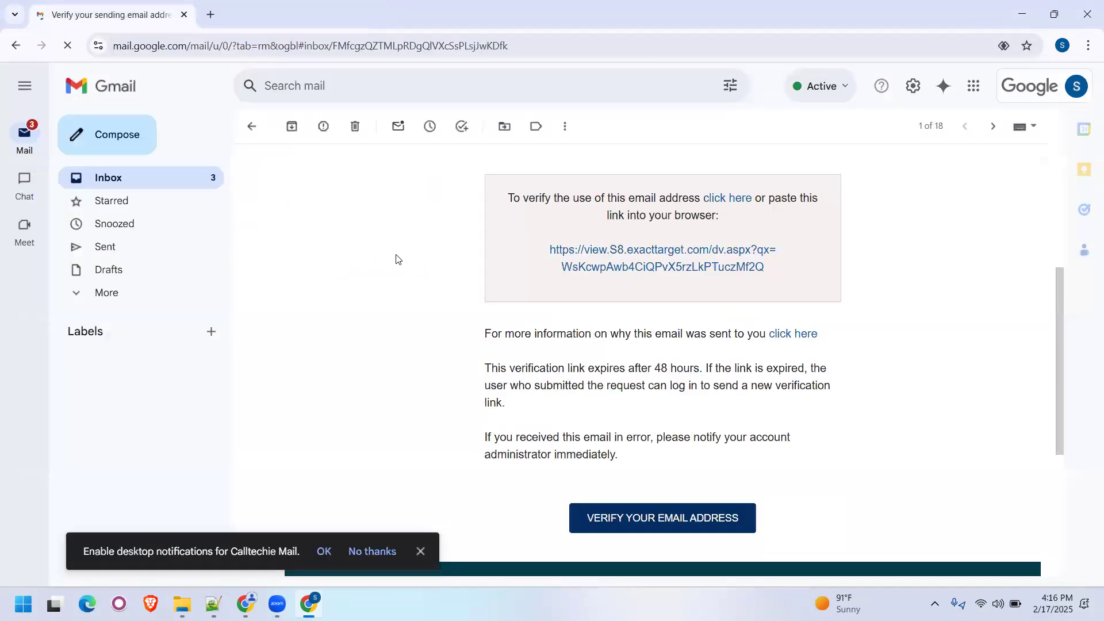
{"action": "key", "text": "ctrl+w"}
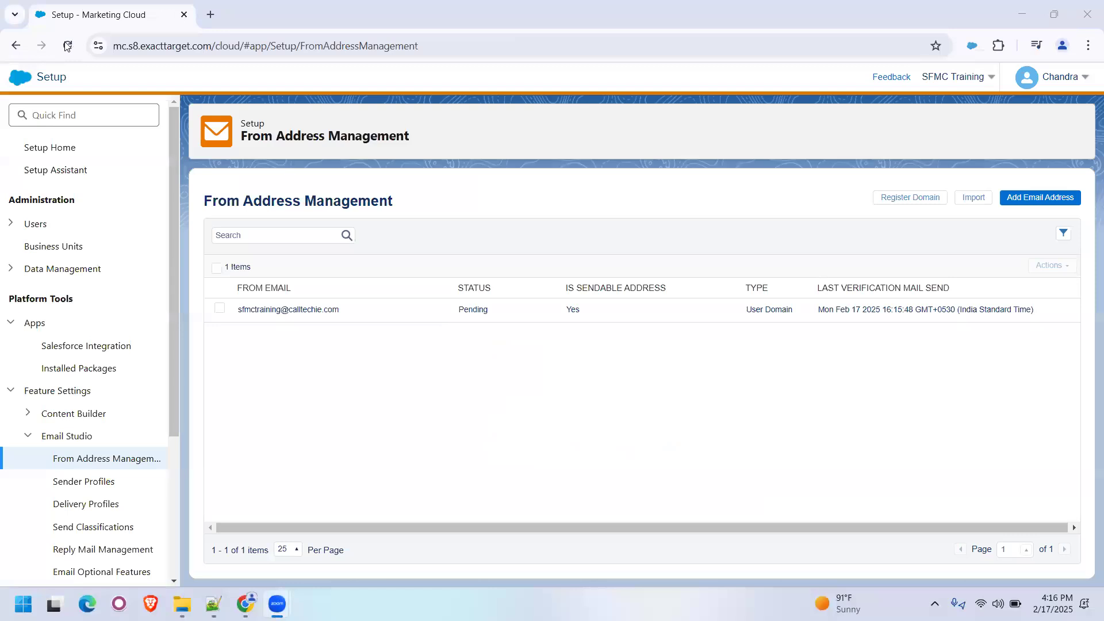
{"action": "key", "text": "F5"}
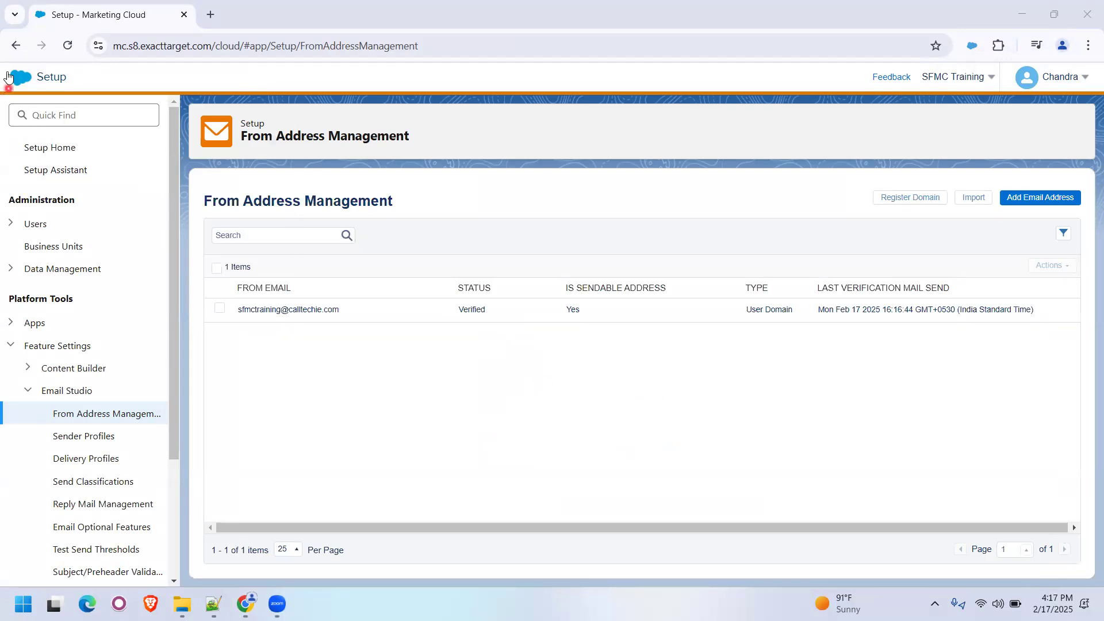
- Go to Automation Studio within Journey Builder
{"action": "mouse_move", "coordinate": [11, 80]}
{"action": "mouse_move", "coordinate": [405, 168]}
{"action": "mouse_move", "coordinate": [338, 154]}
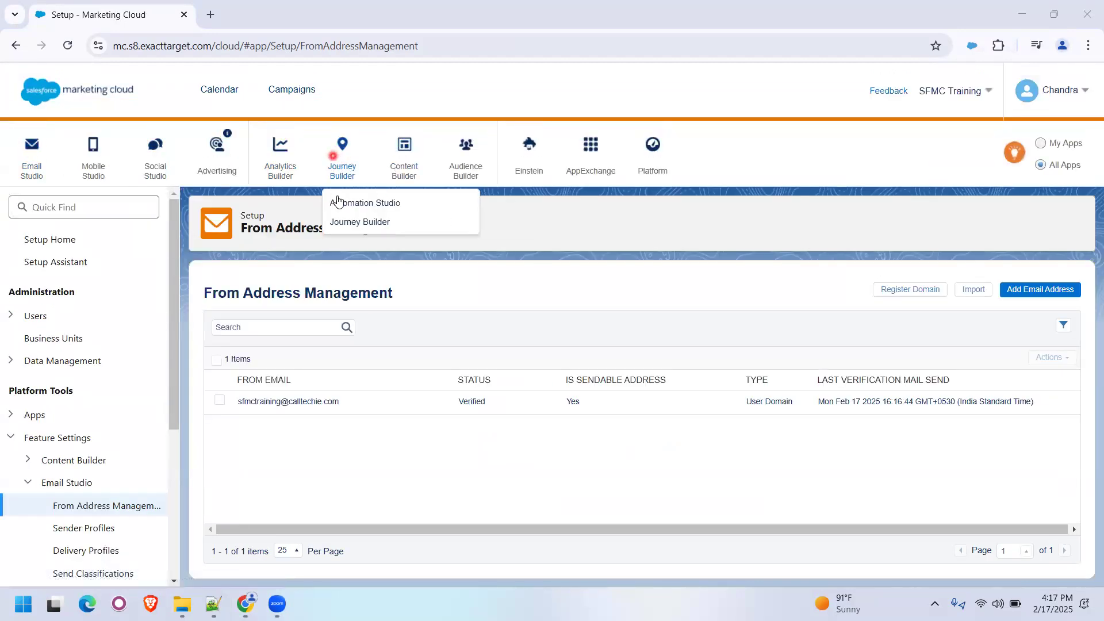
{"action": "left_click", "coordinate": [362, 203]}
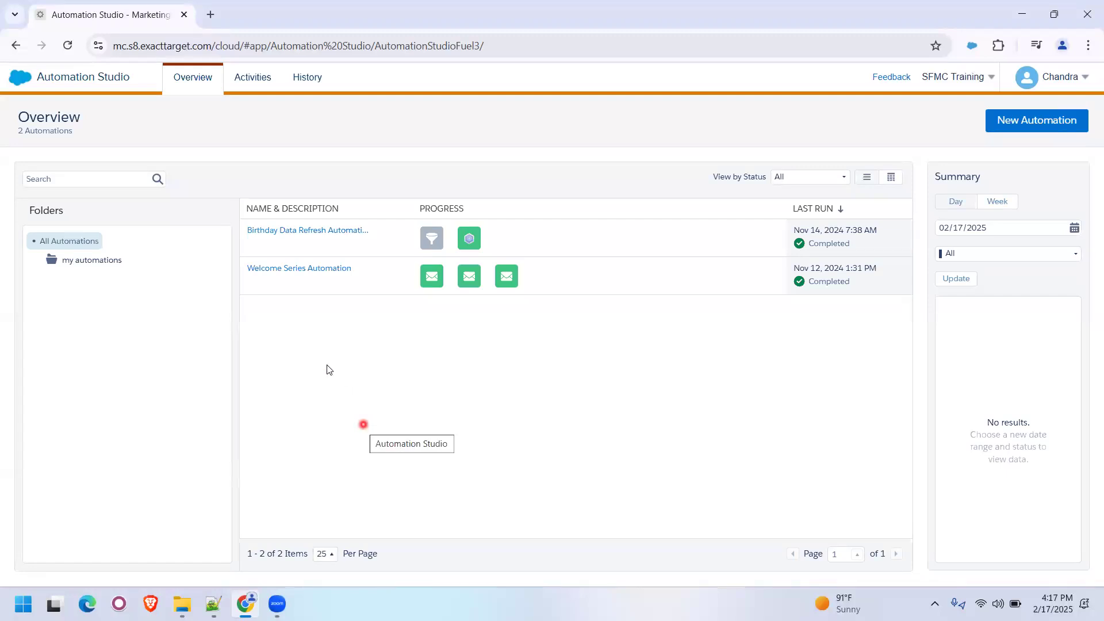
- Create a subfolder under my automations, named with the account user's first name
{"action": "left_click", "coordinate": [99, 261]}
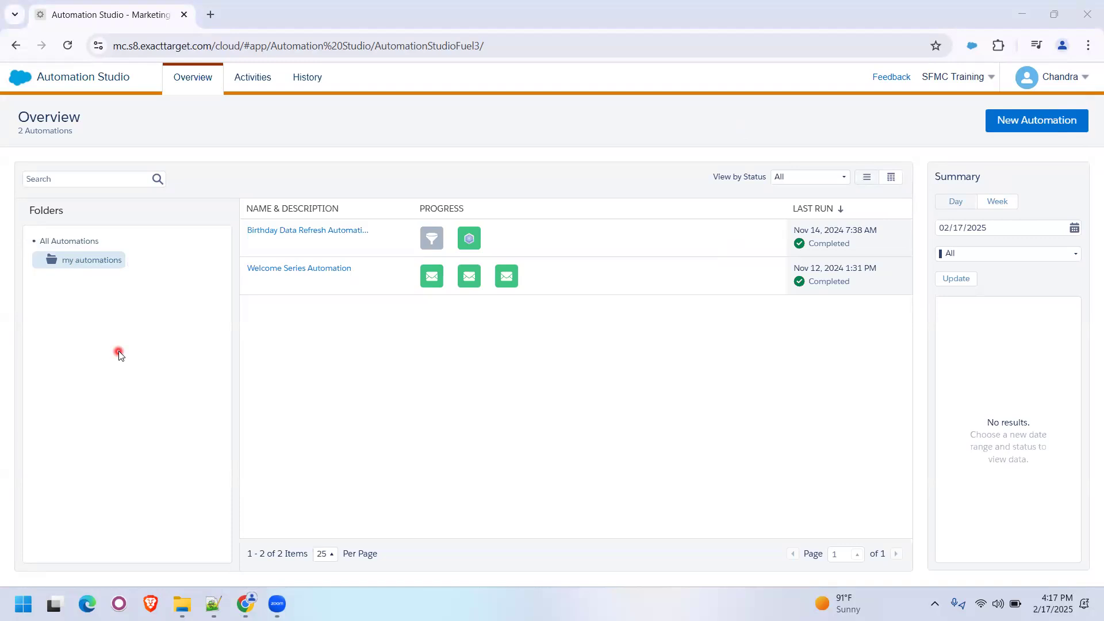
{"action": "left_click", "coordinate": [130, 264]}
{"action": "left_click", "coordinate": [132, 264]}
{"action": "left_click", "coordinate": [132, 290]}
{"action": "type", "text": "Sc"}
{"action": "key", "text": "BackSpace"}
{"action": "key", "text": "BackSpace"}
{"action": "type", "text": "Chandra"}
{"action": "key", "text": "Return"}
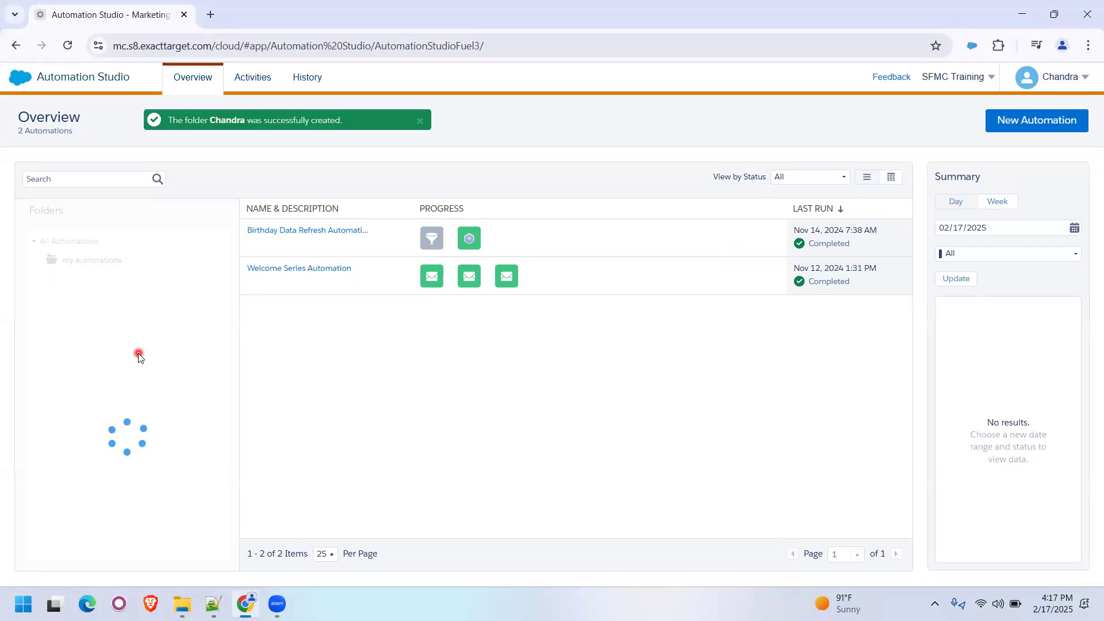
- Create a subfolder named Scheduled inside the new personal folder
{"action": "left_click", "coordinate": [111, 282]}
{"action": "left_click", "coordinate": [120, 279]}
{"action": "left_click", "coordinate": [126, 302]}
{"action": "type", "text": "Scheduled"}
{"action": "key", "text": "Return"}
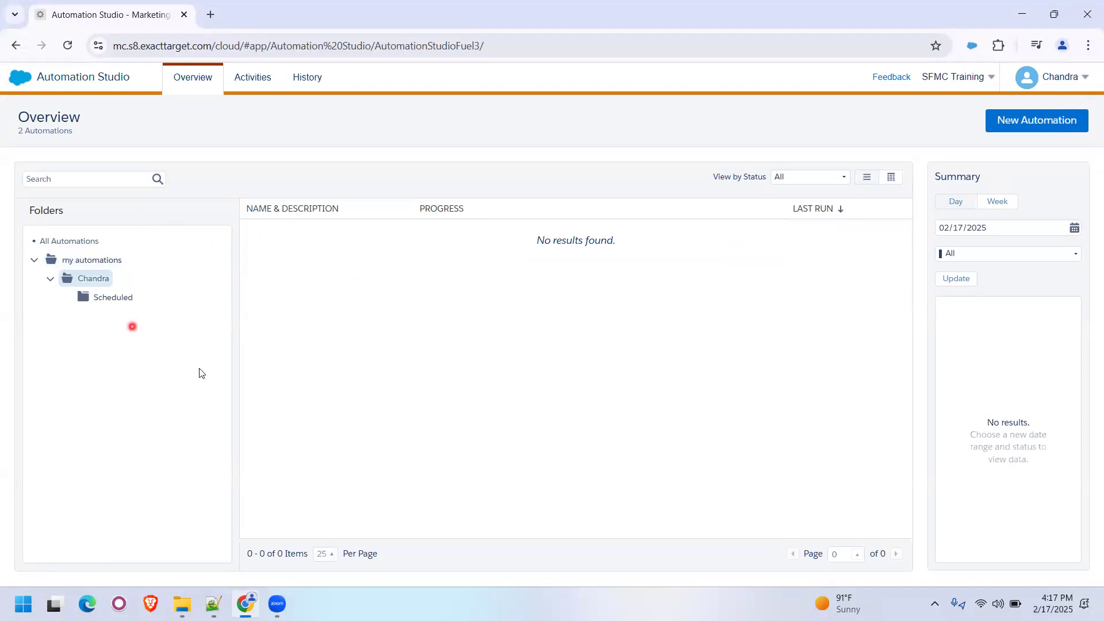
- View the Activities and History pages of Automation Studio and return to the Overview
{"action": "left_click", "coordinate": [250, 85]}
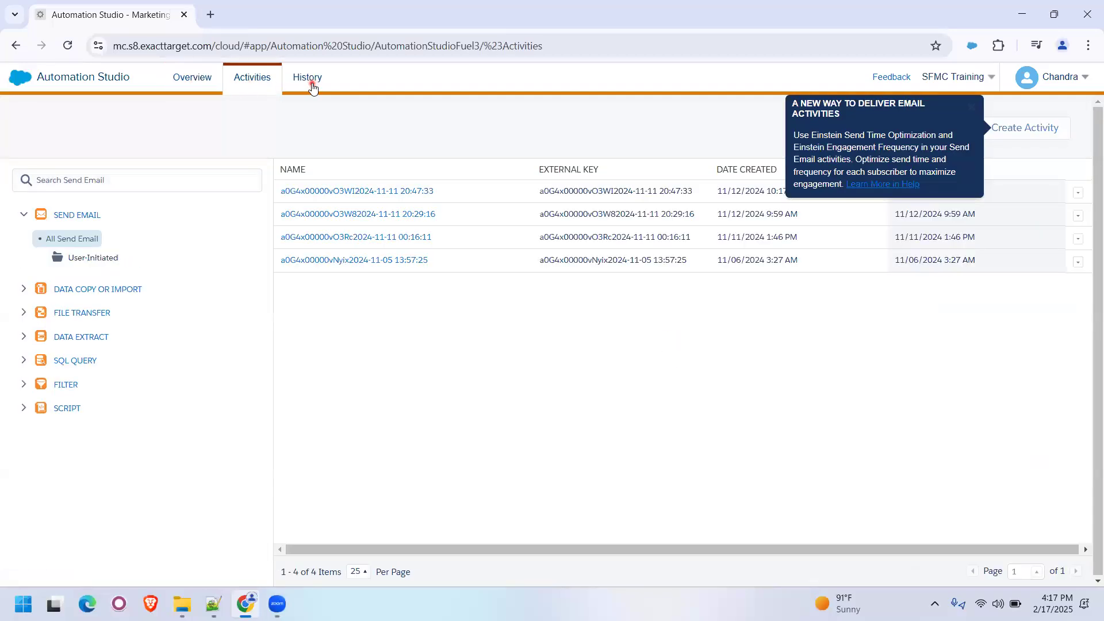
{"action": "left_click", "coordinate": [311, 85]}
{"action": "left_click", "coordinate": [198, 81]}
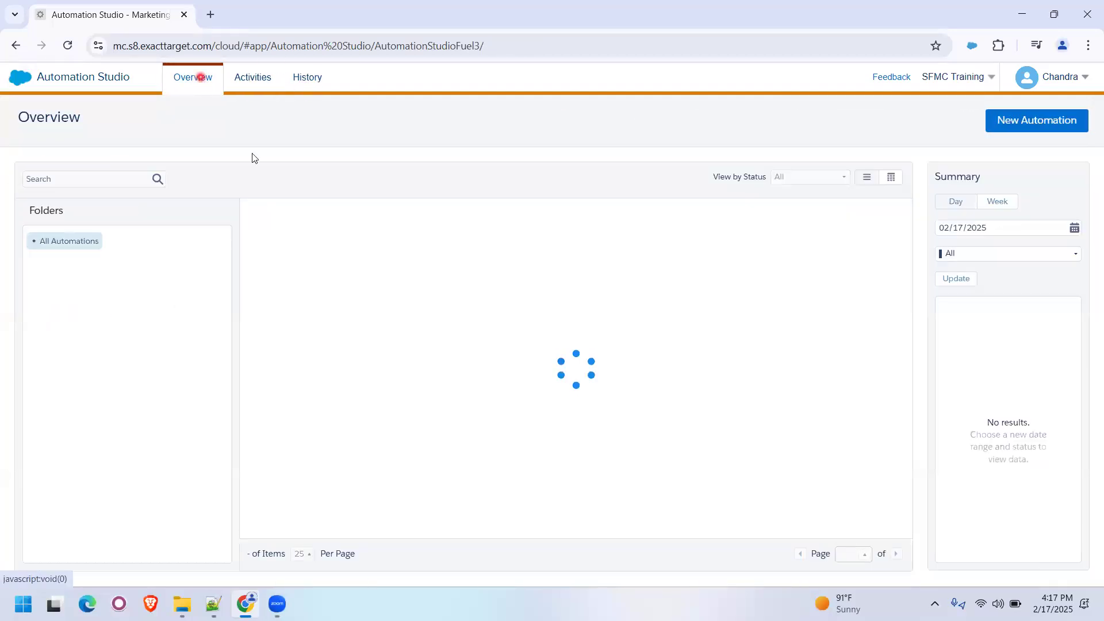
- Delete the Birthday Data Refresh Automation
{"action": "left_click", "coordinate": [89, 281]}
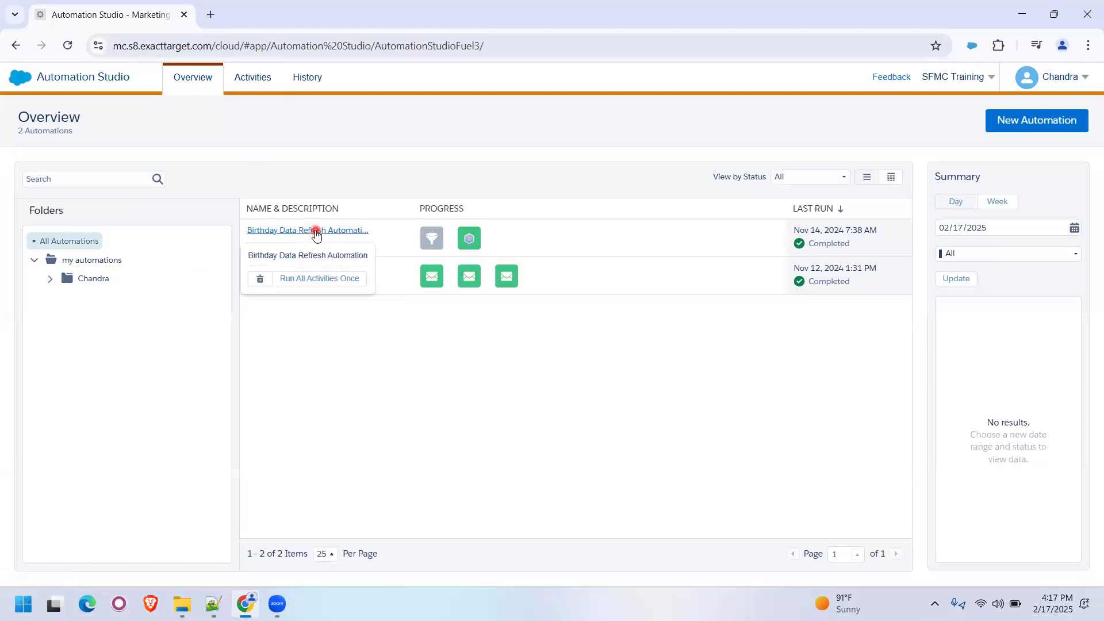
{"action": "left_click", "coordinate": [316, 231]}
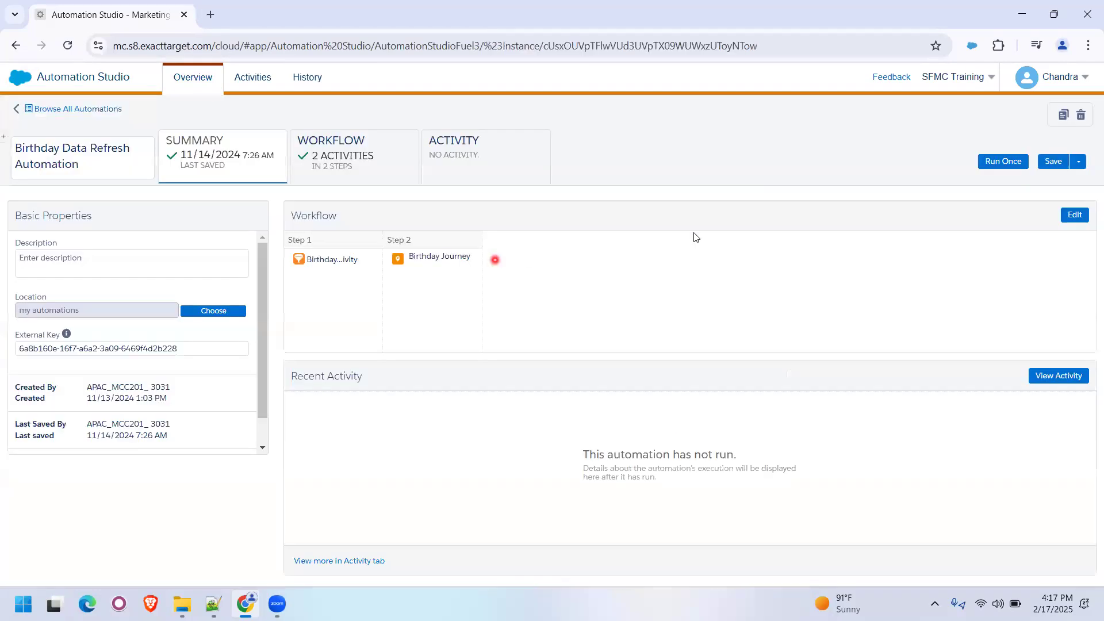
{"action": "left_click", "coordinate": [1081, 115]}
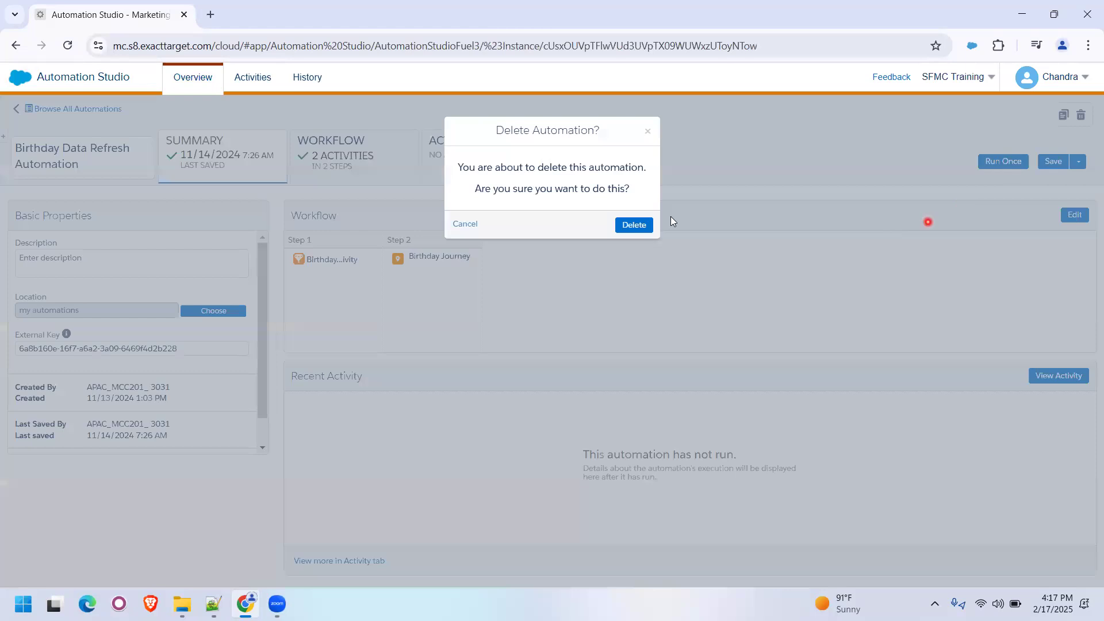
{"action": "left_click", "coordinate": [633, 225]}
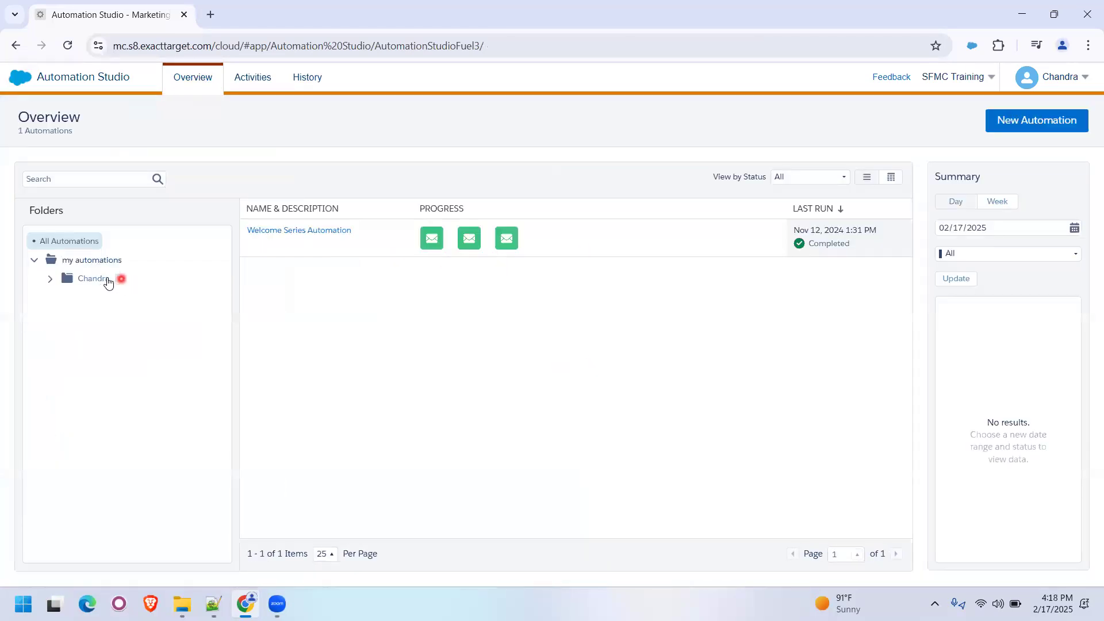
- Delete the Welcome Series Automation
{"action": "left_click", "coordinate": [291, 236]}
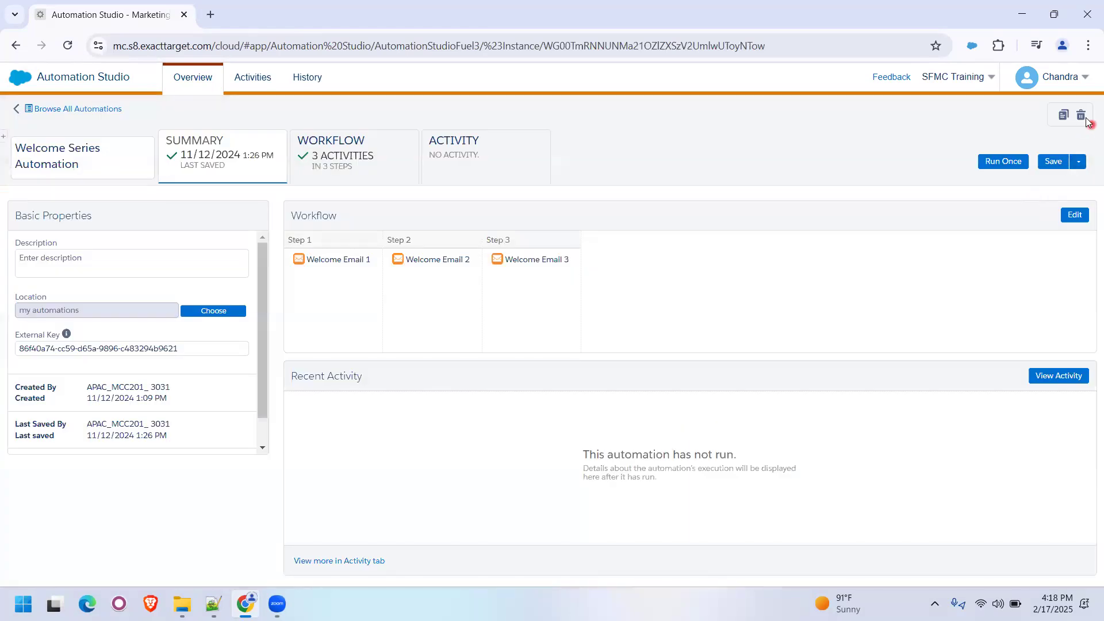
{"action": "left_click", "coordinate": [1081, 115]}
{"action": "left_click", "coordinate": [633, 225]}
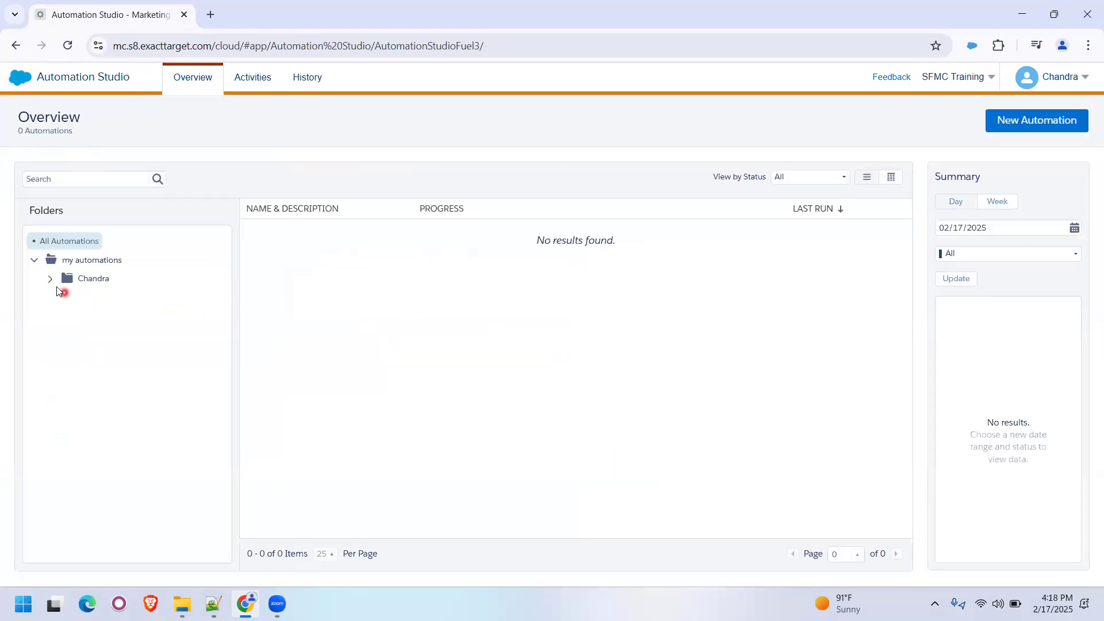
- Check the Scheduled folder, and view the activity types on the Activities page with Send Email collapsed
{"action": "left_click", "coordinate": [51, 279]}
{"action": "left_click", "coordinate": [105, 298]}
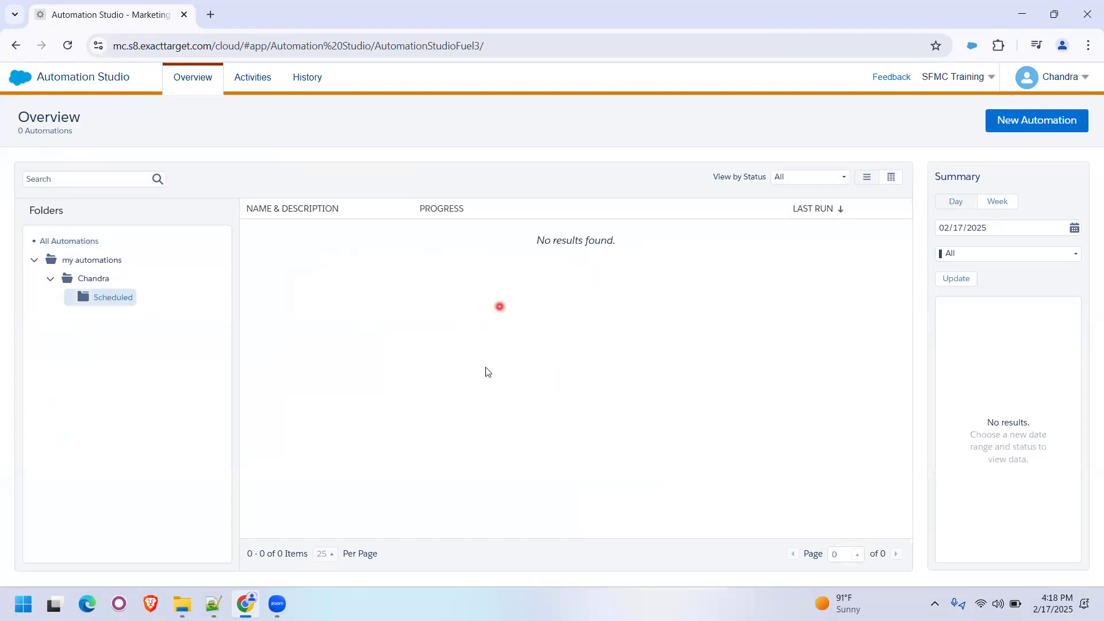
{"action": "left_click", "coordinate": [266, 85]}
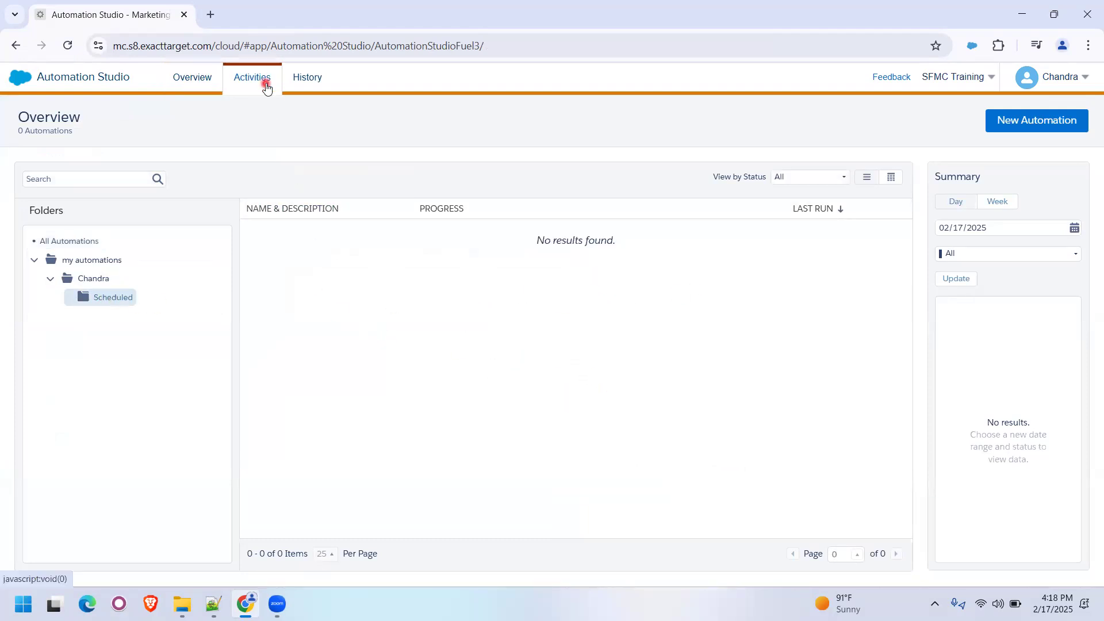
{"action": "left_click", "coordinate": [23, 214]}
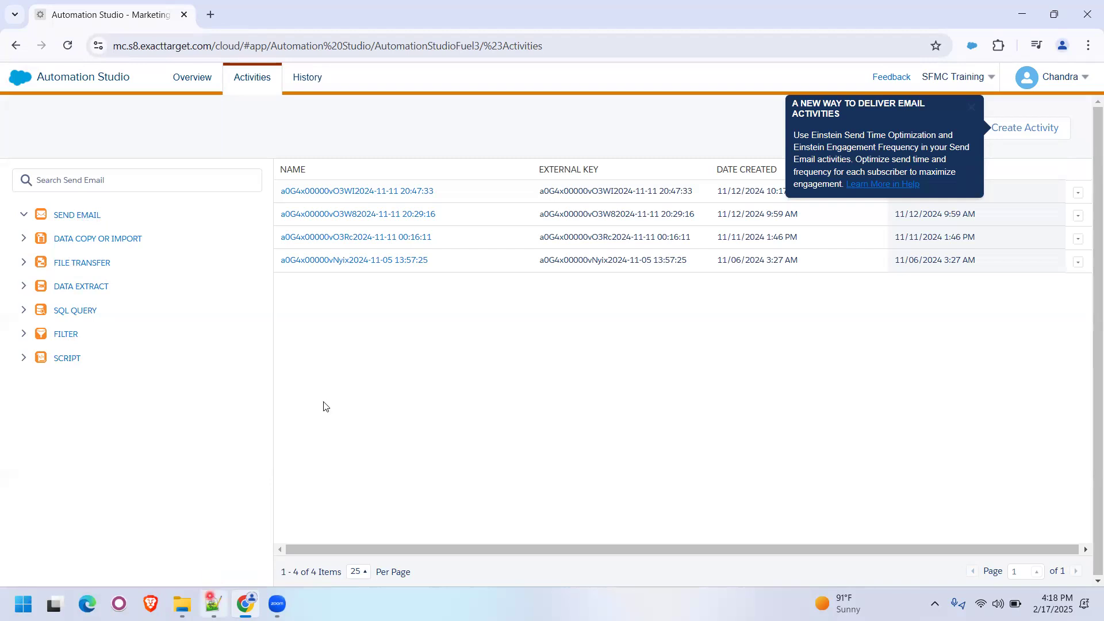
- Switch to Notepad++, review the activity list in the 17-Feb-2025 SFMC Jan 2025 Batch notes, and return to Automation Studio
{"action": "key", "text": "alt+Tab"}
{"action": "left_click", "coordinate": [116, 59]}
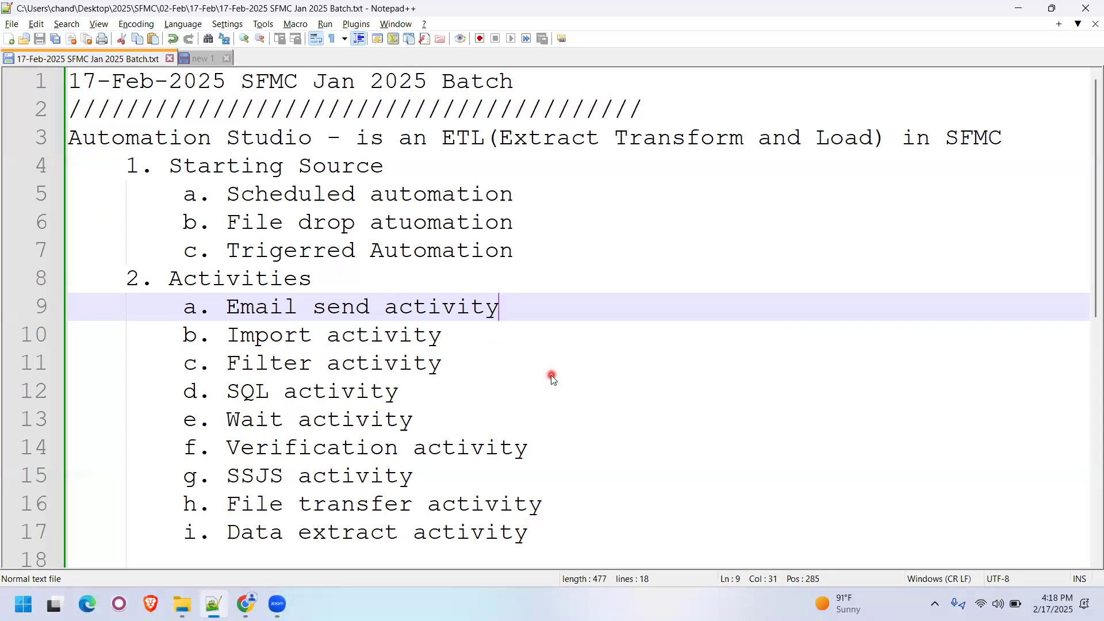
{"action": "key", "text": "alt+Tab"}
{"action": "key", "text": "alt+Tab"}
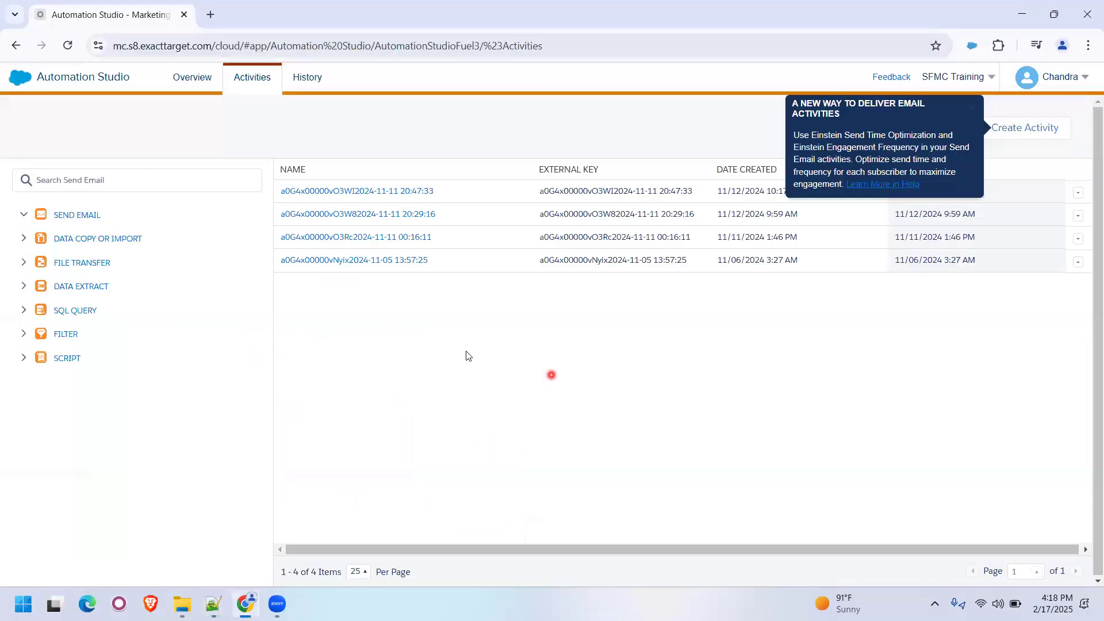
- Return to the automations Overview and open the Scheduled folder inside the personal folder
{"action": "left_click", "coordinate": [722, 412]}
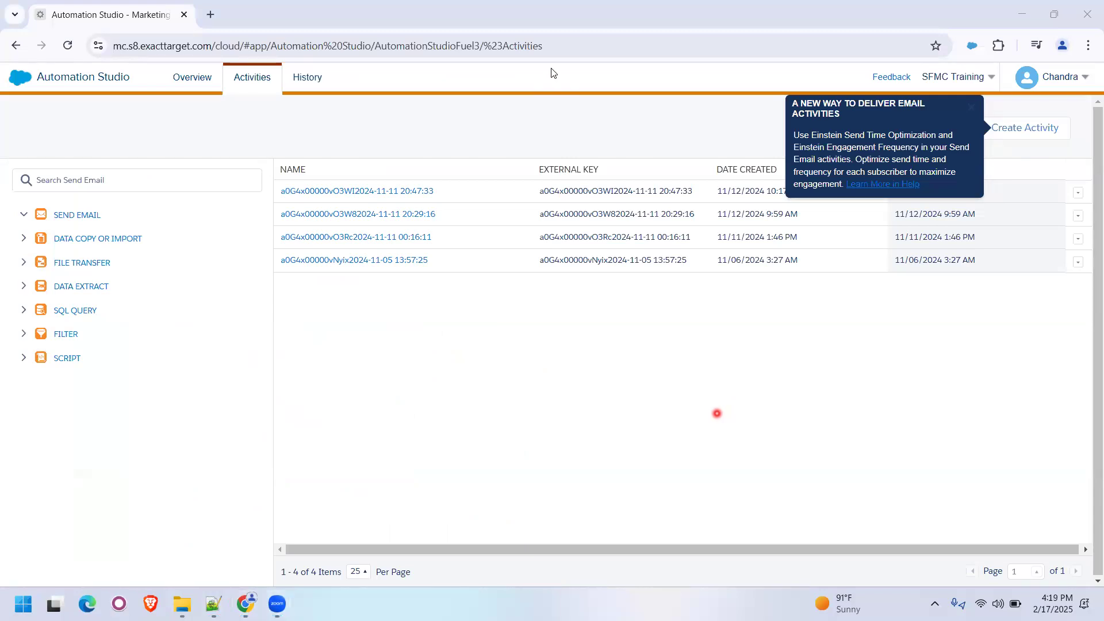
{"action": "left_click", "coordinate": [430, 365]}
{"action": "left_click", "coordinate": [200, 81]}
{"action": "left_click", "coordinate": [50, 278]}
{"action": "left_click", "coordinate": [102, 298]}
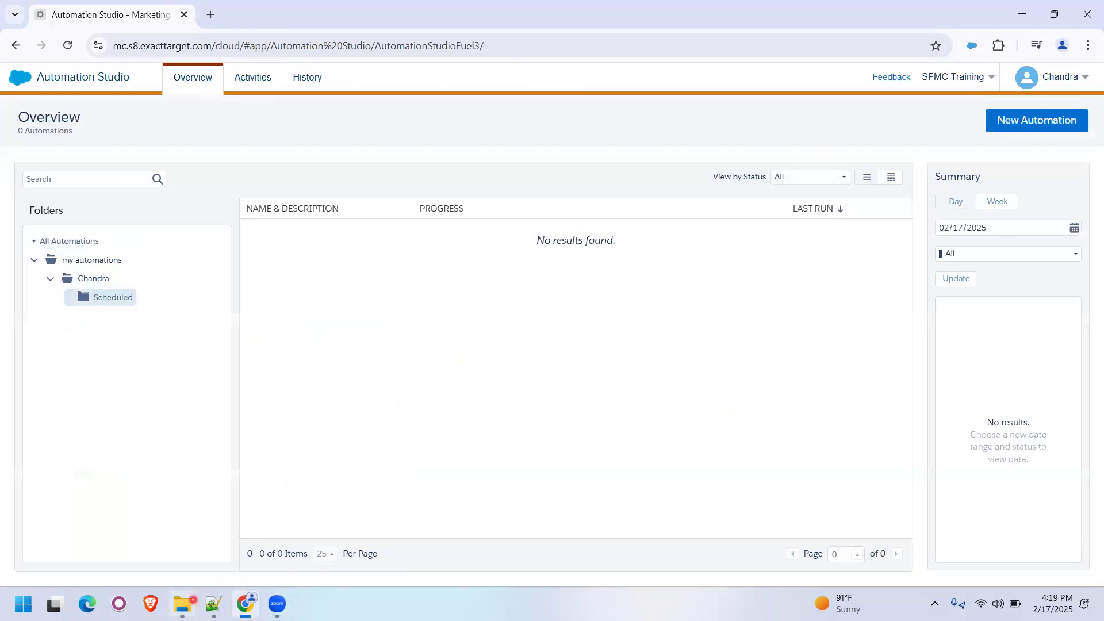
- Switch to Notepad++, highlight the Activities heading in the batch notes, and return to Automation Studio
{"action": "left_click", "coordinate": [213, 604]}
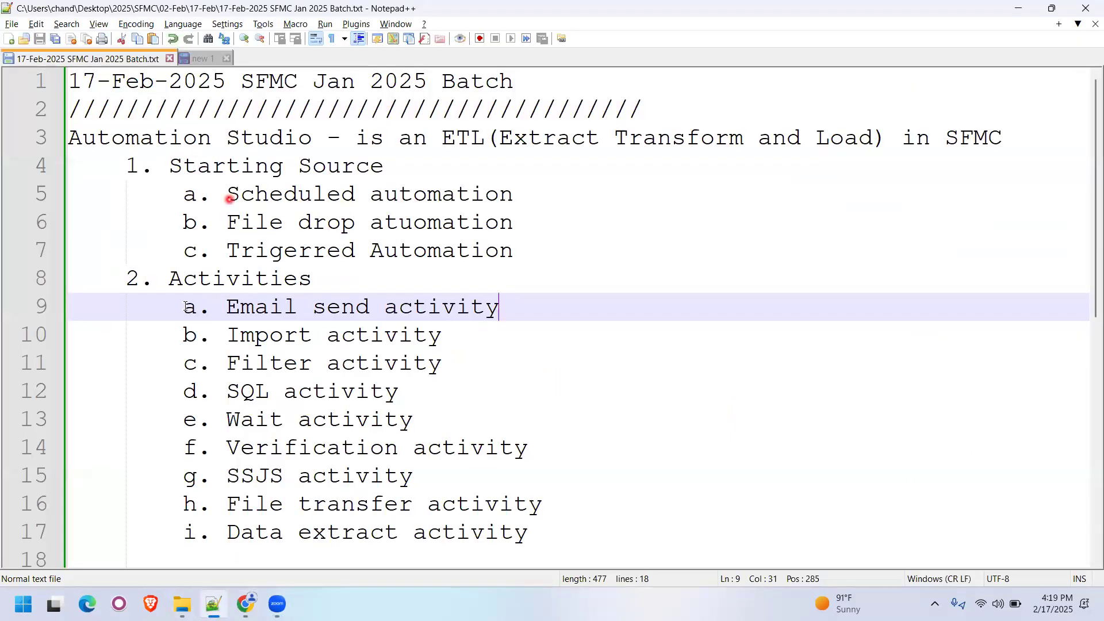
{"action": "double_click", "coordinate": [242, 281]}
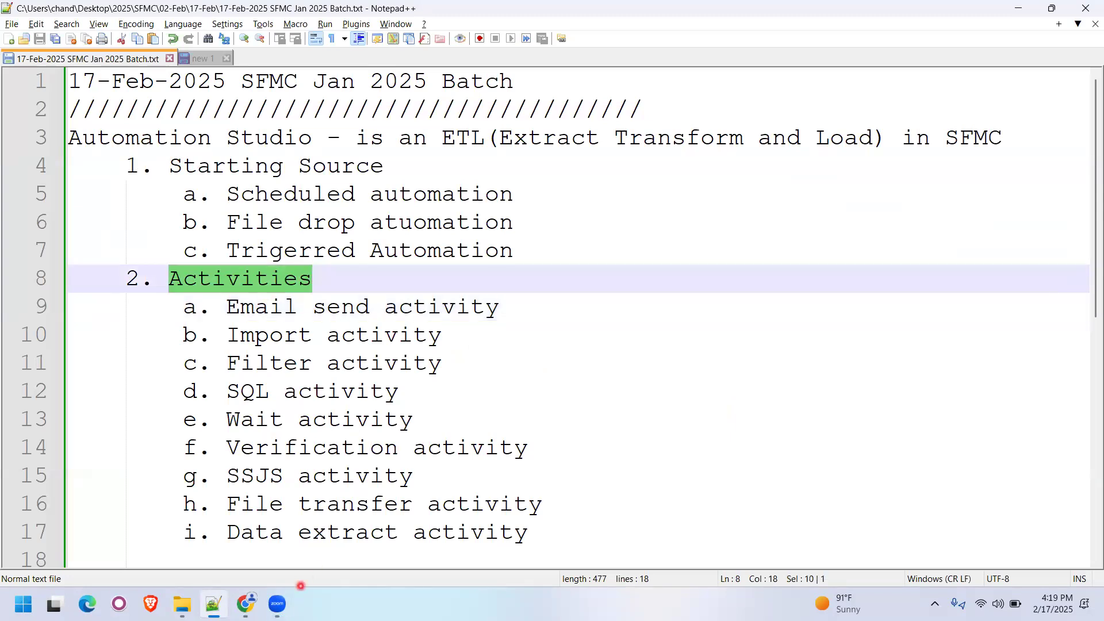
{"action": "key", "text": "alt+Tab"}
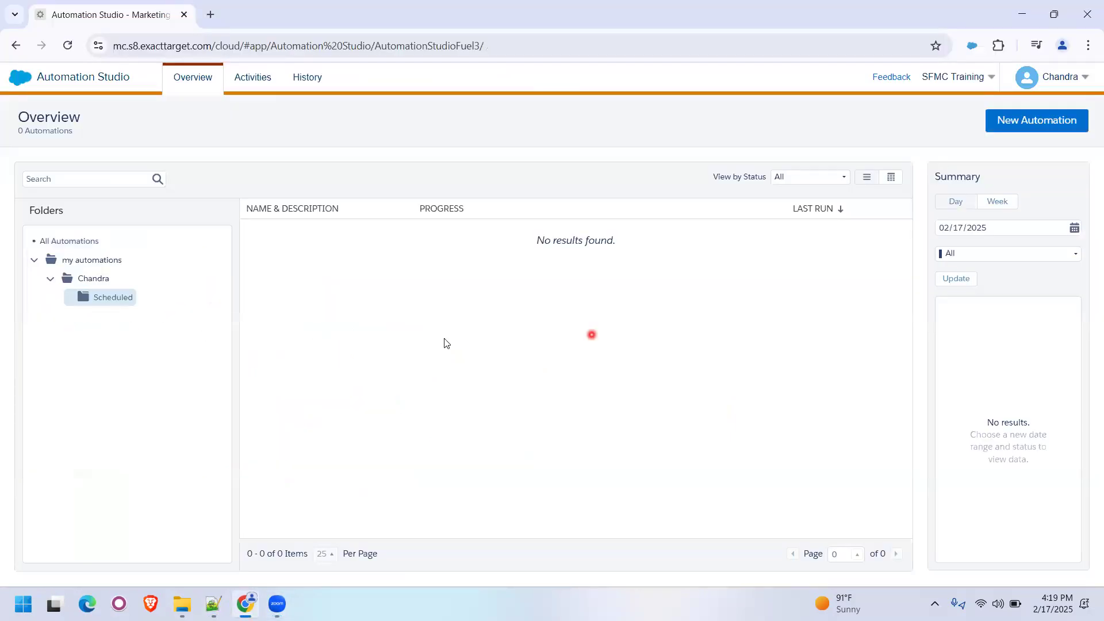
{"action": "key", "text": "alt+Tab"}
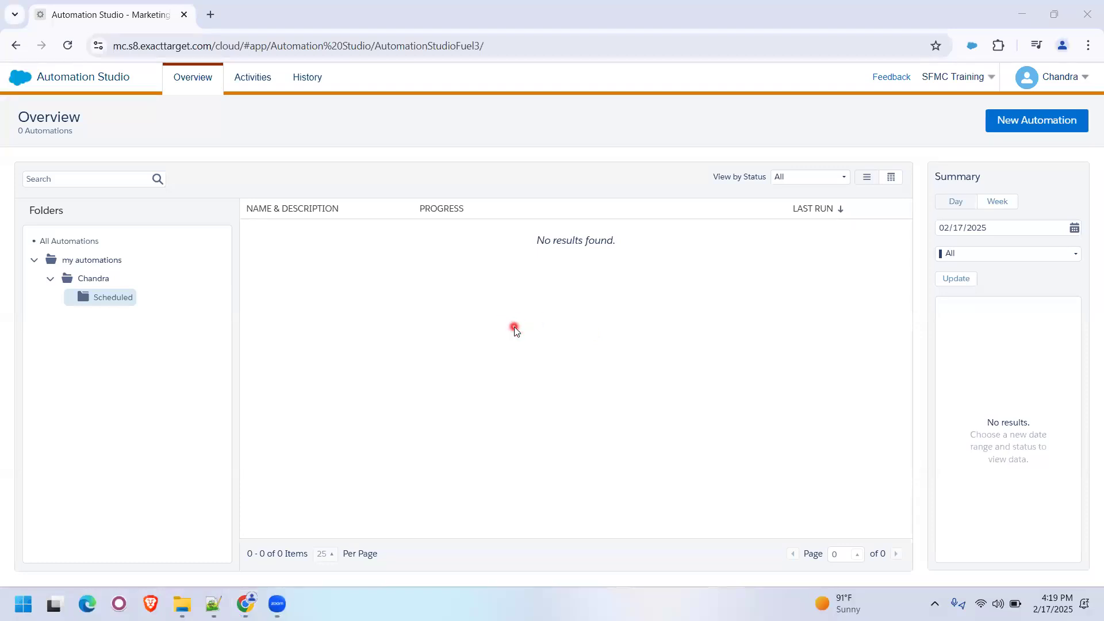
- Create a new automation named "Daily Send Automation" followed by the owner's first name, and save it
{"action": "left_click", "coordinate": [1037, 121]}
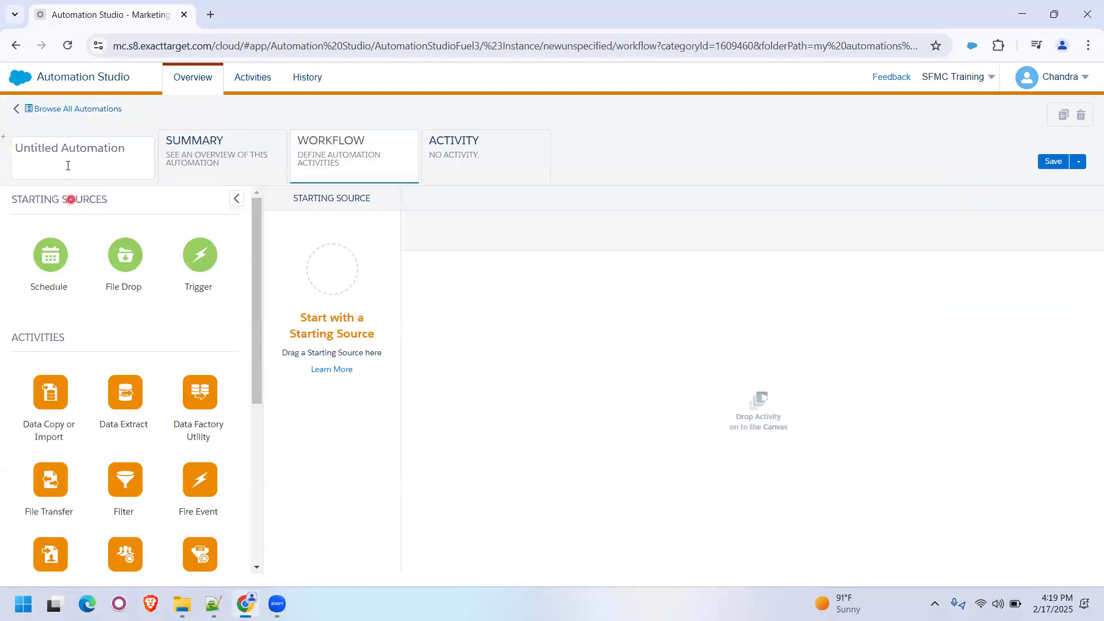
{"action": "left_click", "coordinate": [67, 163]}
{"action": "type", "text": "Da"}
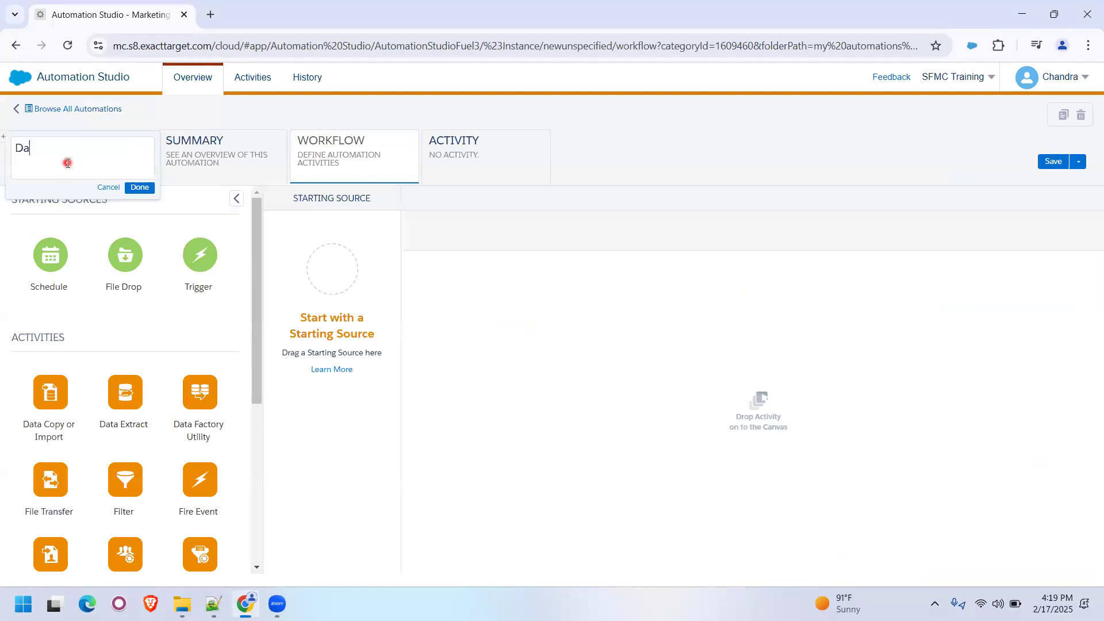
{"action": "type", "text": "ily Send Automation Chand"}
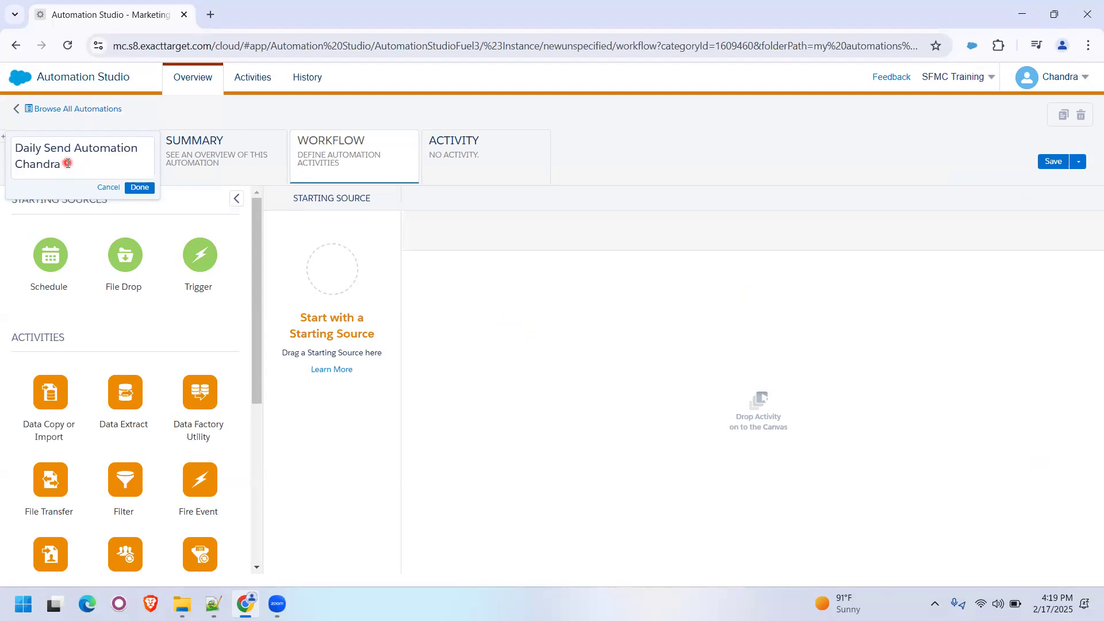
{"action": "type", "text": "ra"}
{"action": "left_click", "coordinate": [139, 188]}
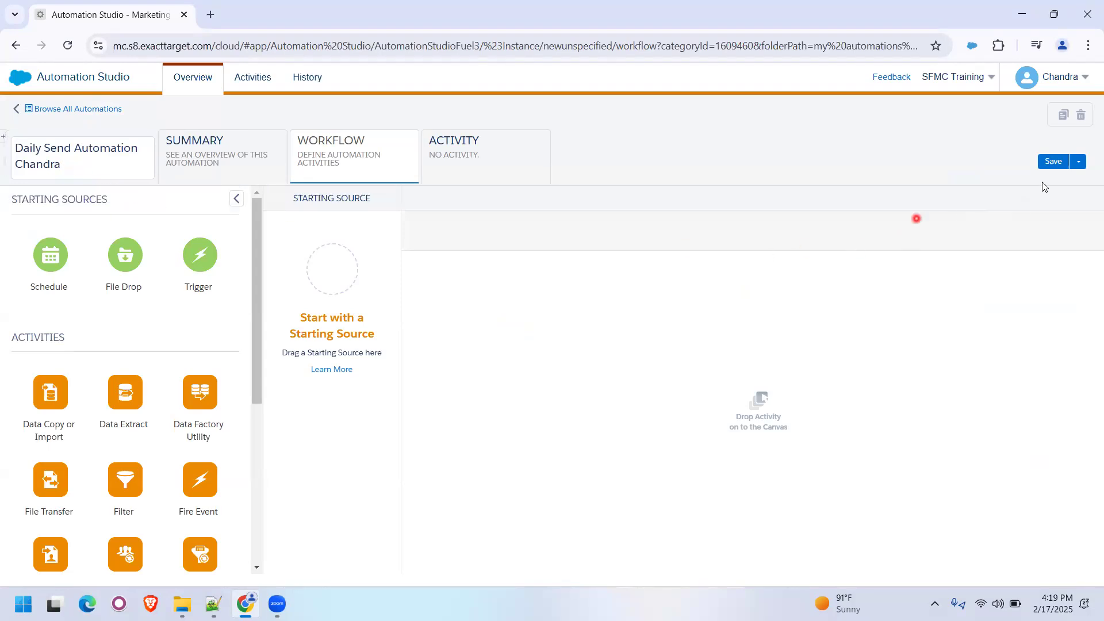
{"action": "left_click", "coordinate": [1044, 163]}
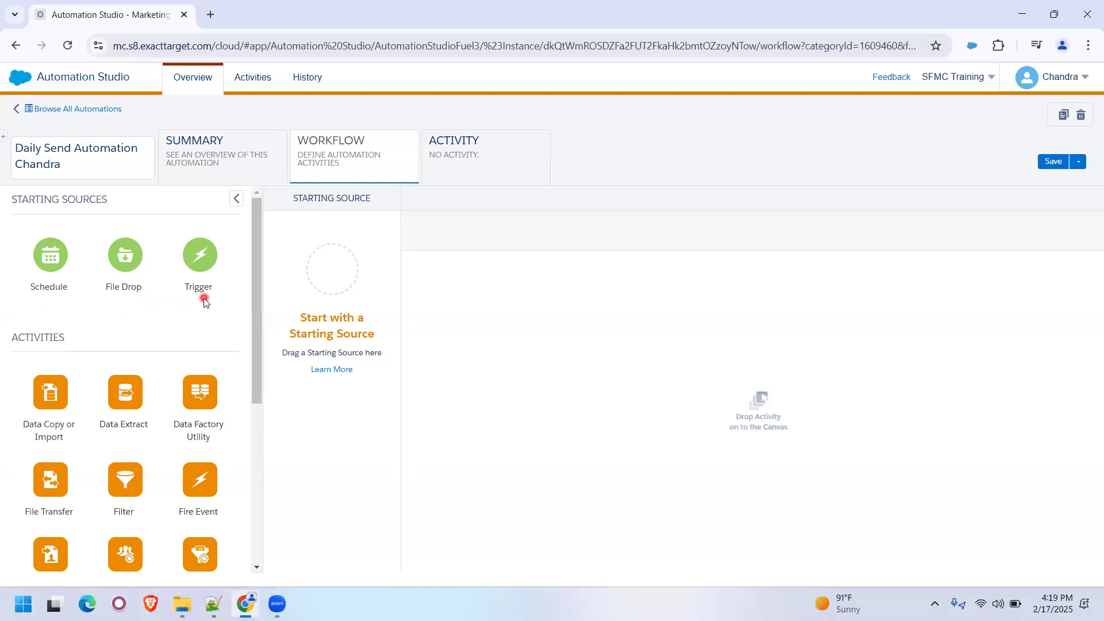
- Add Schedule as the starting source and a Send Email activity in Step 1, and save the automation
{"action": "left_click_drag", "start_coordinate": [86, 280], "coordinate": [334, 269]}
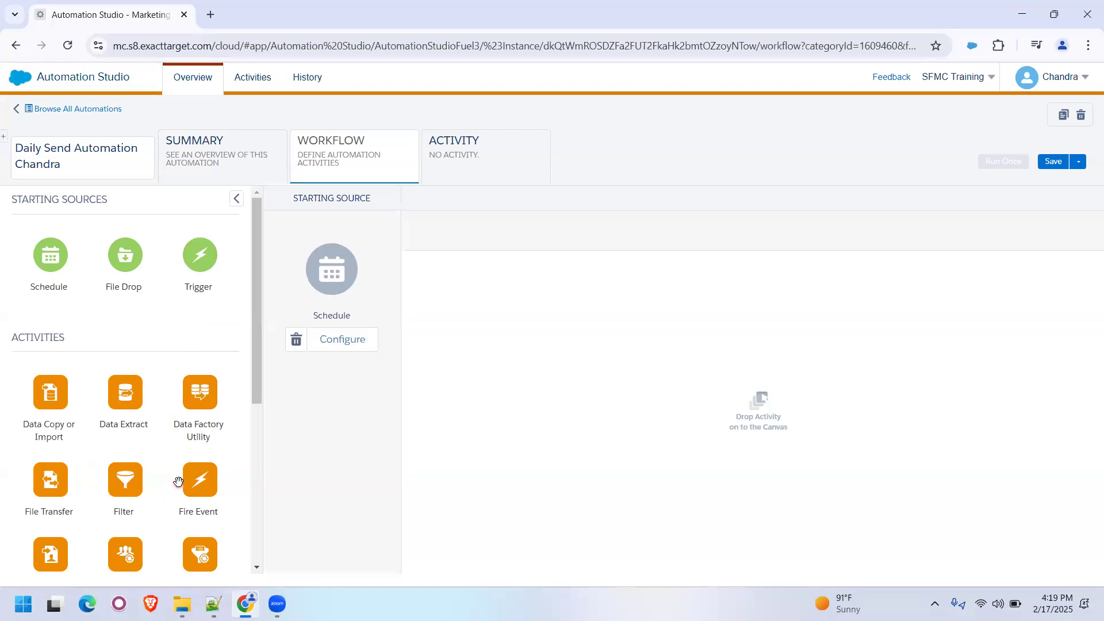
{"action": "scroll", "coordinate": [177, 480], "scroll_direction": "down", "scroll_amount": 4}
{"action": "scroll", "coordinate": [178, 482], "scroll_direction": "down", "scroll_amount": 2}
{"action": "left_click_drag", "start_coordinate": [50, 436], "coordinate": [516, 336]}
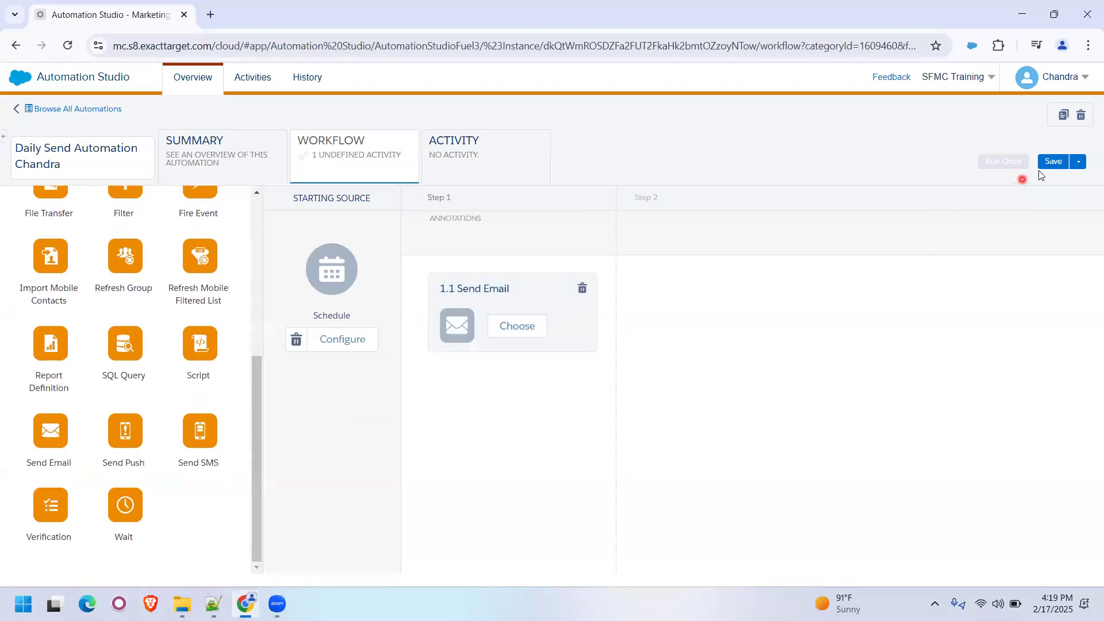
{"action": "left_click", "coordinate": [1053, 161]}
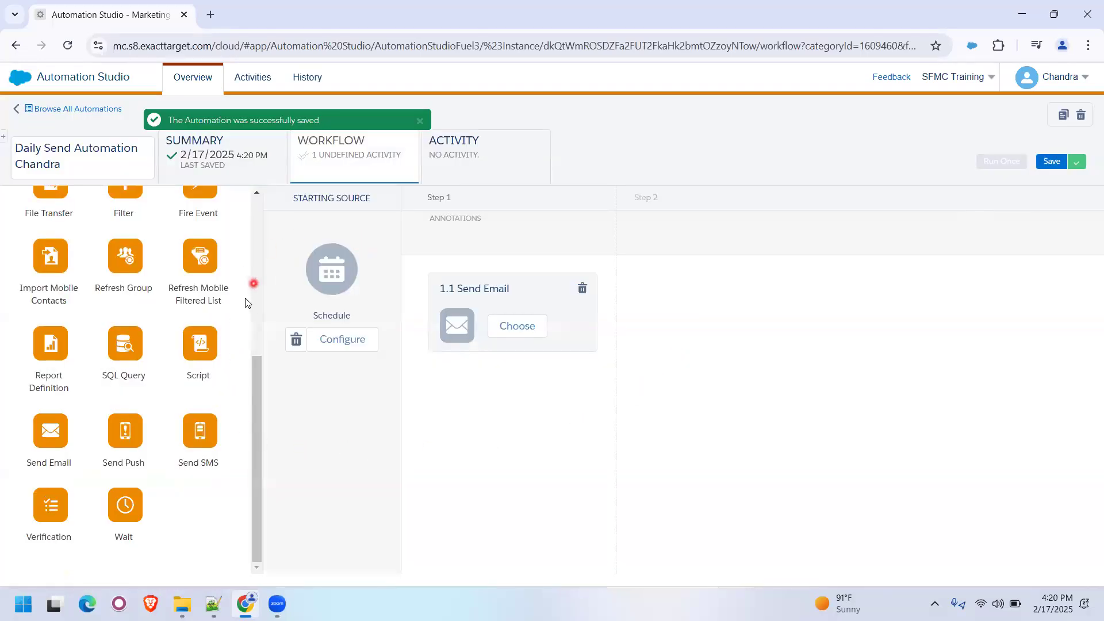
- Collapse and re-expand the list of starting sources and activities beside the workflow canvas
{"action": "scroll", "coordinate": [249, 289], "scroll_direction": "up", "scroll_amount": 5}
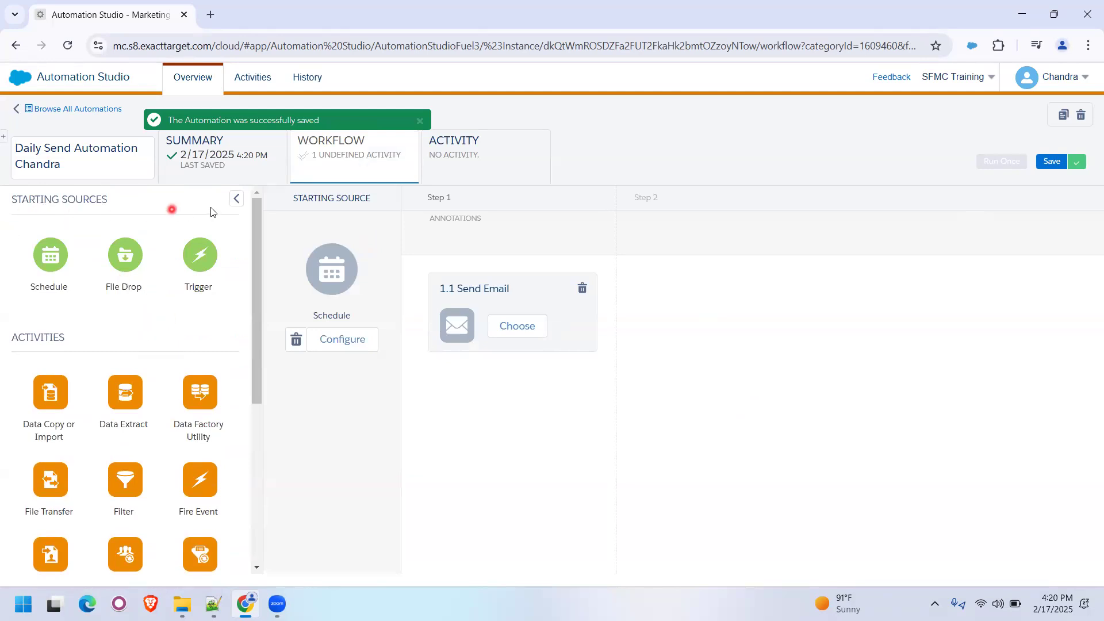
{"action": "left_click", "coordinate": [236, 198]}
{"action": "left_click", "coordinate": [15, 200]}
{"action": "left_click", "coordinate": [236, 199]}
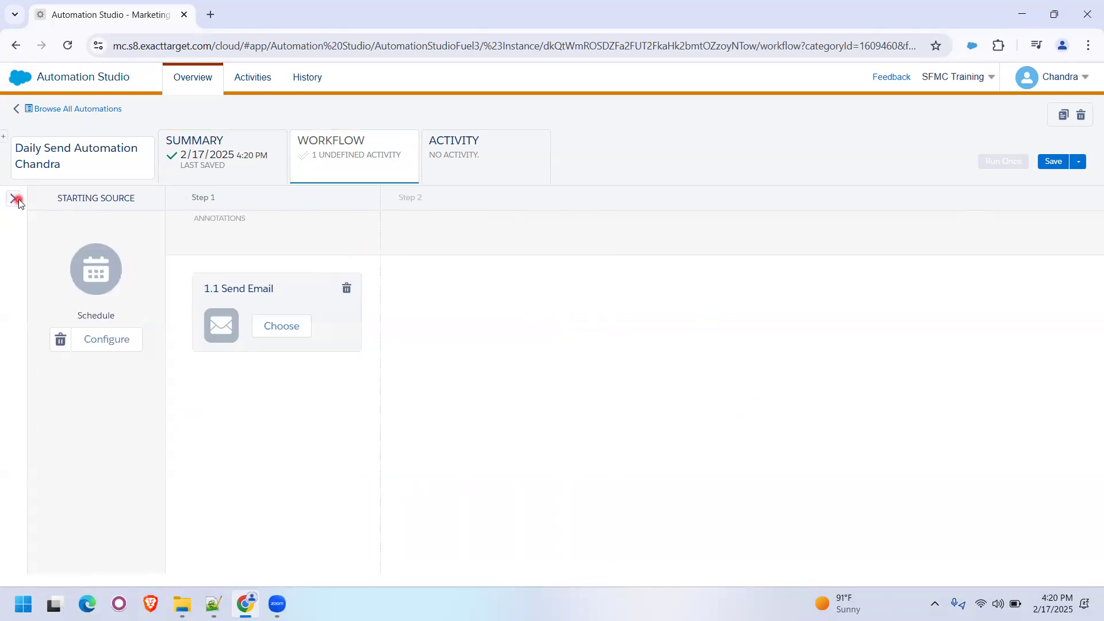
{"action": "left_click", "coordinate": [15, 199]}
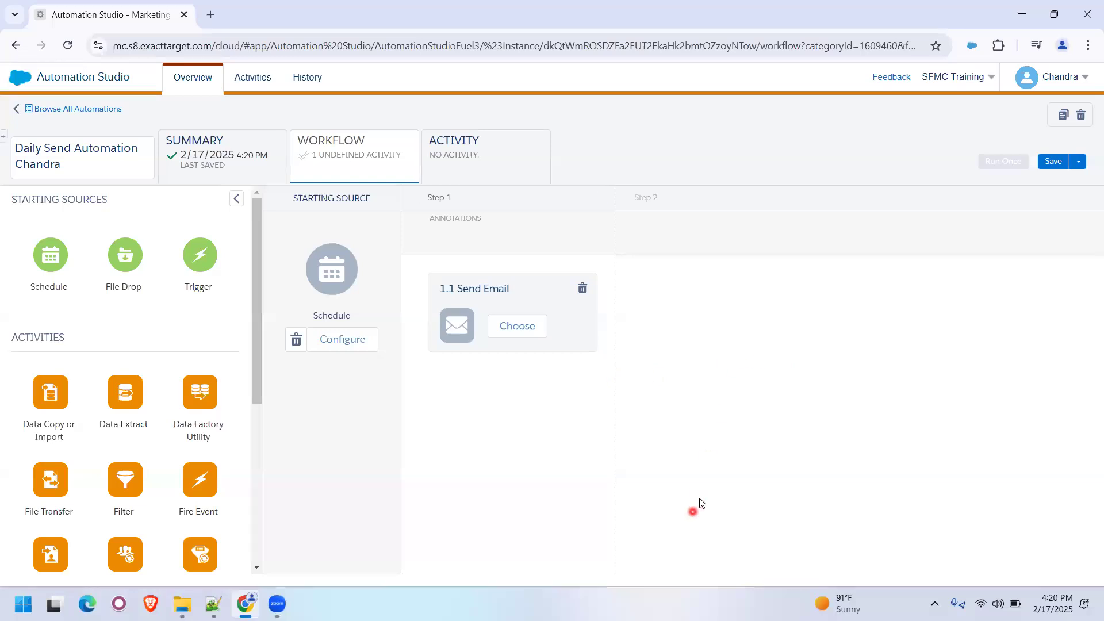
- Open the schedule configuration of the automation's Schedule starting source
{"action": "left_click", "coordinate": [688, 520]}
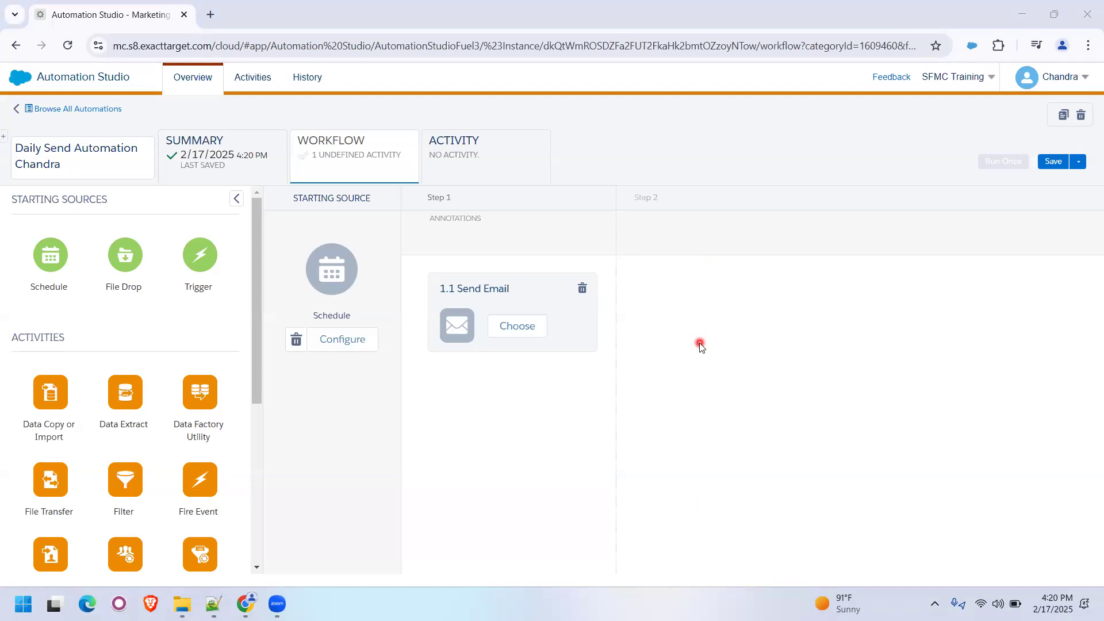
{"action": "left_click", "coordinate": [332, 344]}
{"action": "left_click", "coordinate": [358, 340]}
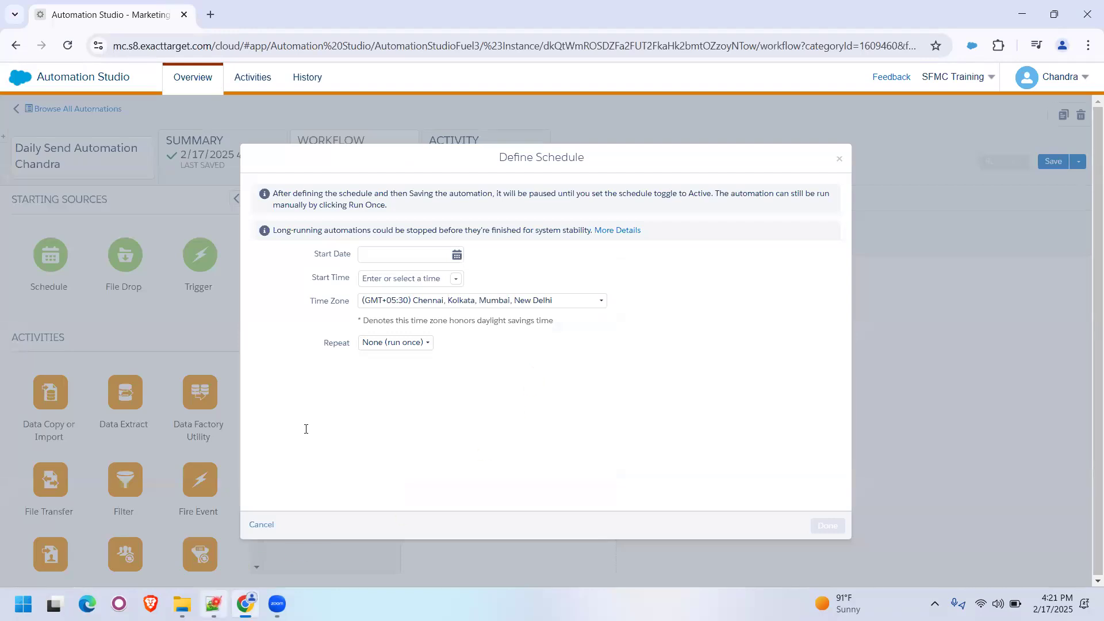
- Switch to Notepad++, copy "Scheduled automation" from the starting source list as a heading at the end of the notes, and save
{"action": "key", "text": "alt+Tab"}
{"action": "left_click", "coordinate": [228, 194]}
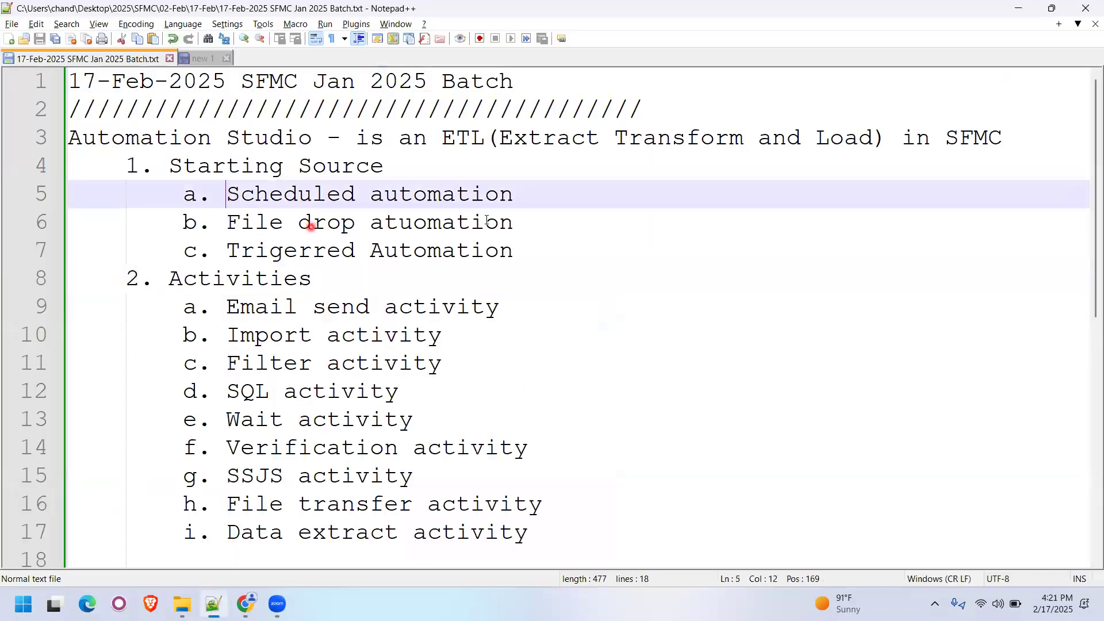
{"action": "left_click", "coordinate": [512, 195], "text": "shift"}
{"action": "key", "text": "ctrl+c"}
{"action": "scroll", "coordinate": [532, 379], "scroll_direction": "down", "scroll_amount": 6}
{"action": "scroll", "coordinate": [173, 305], "scroll_direction": "up", "scroll_amount": 2}
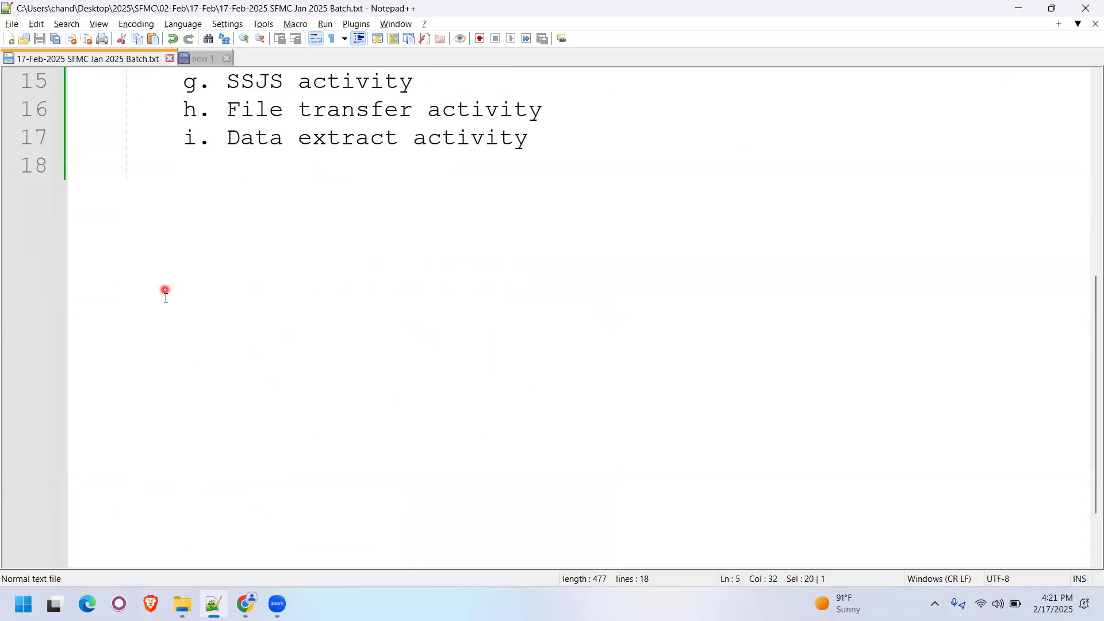
{"action": "left_click", "coordinate": [107, 307]}
{"action": "key", "text": "Return"}
{"action": "key", "text": "Return"}
{"action": "key", "text": "BackSpace"}
{"action": "key", "text": "BackSpace"}
{"action": "key", "text": "ctrl+v"}
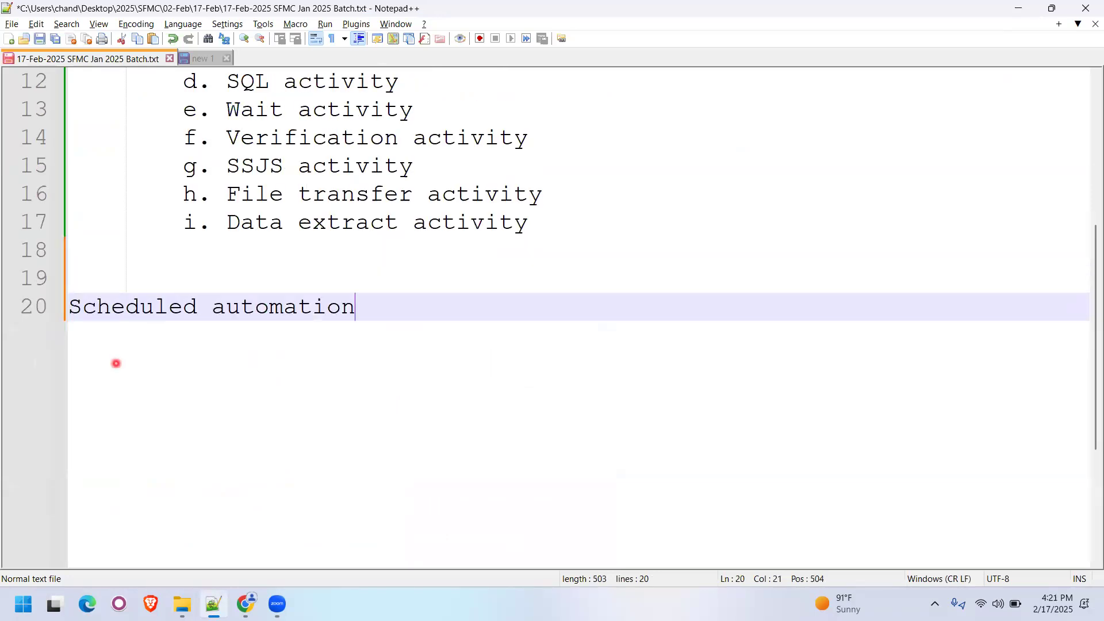
{"action": "key", "text": "Return"}
{"action": "key", "text": "Tab"}
{"action": "key", "text": "ctrl+s"}
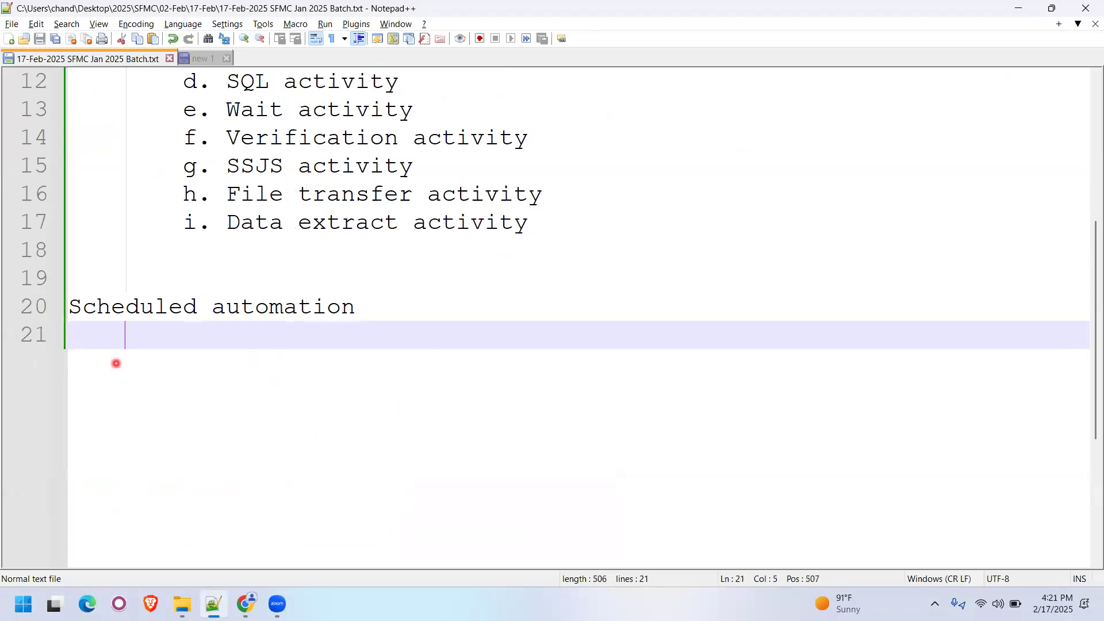
- Add indented list markers a., b. and c. on separate lines under the Scheduled automation heading
{"action": "type", "text": "a."}
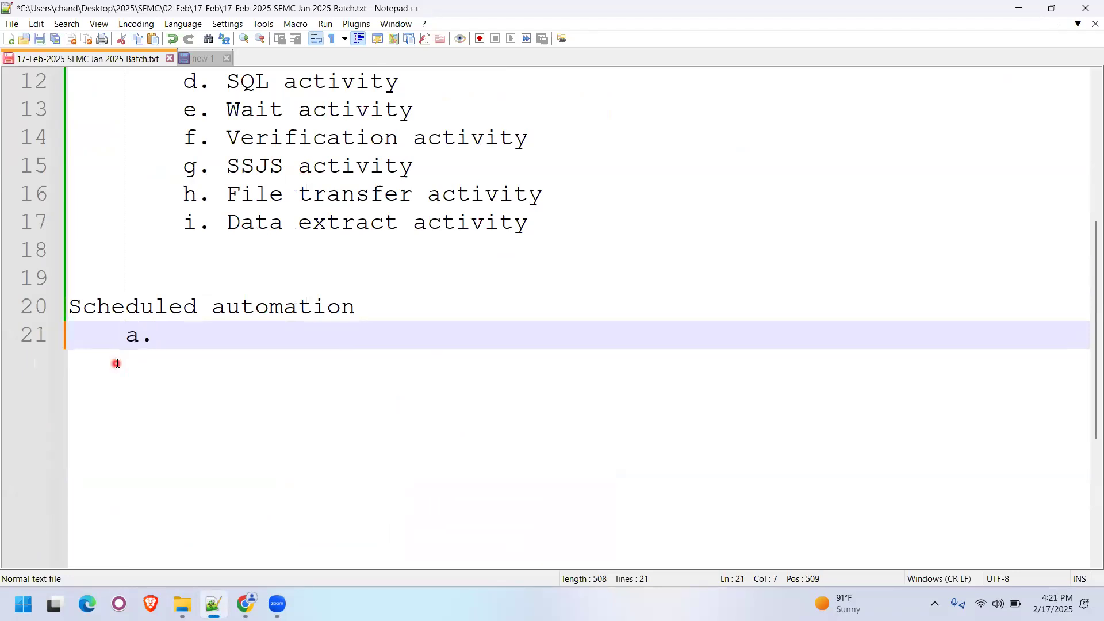
{"action": "key", "text": "Return"}
{"action": "type", "text": "b."}
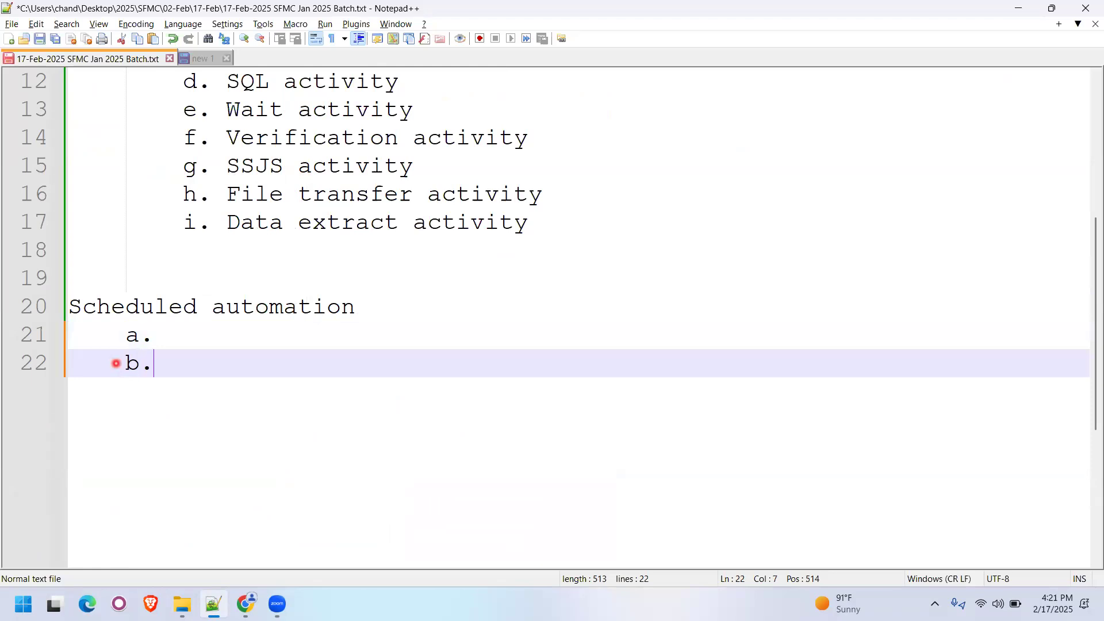
{"action": "key", "text": "Return"}
{"action": "type", "text": "c."}
{"action": "key", "text": "Up"}
{"action": "key", "text": "Up"}
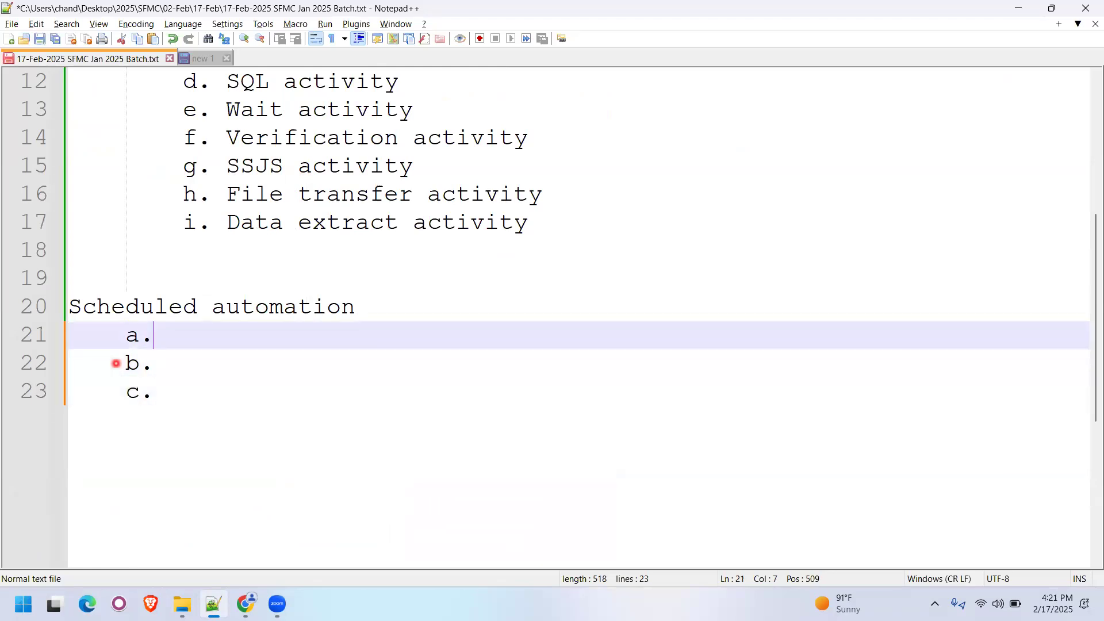
- Fill in items a to c as "start date", "start time" and "time zone", and save the notes
{"action": "type", "text": "start "}
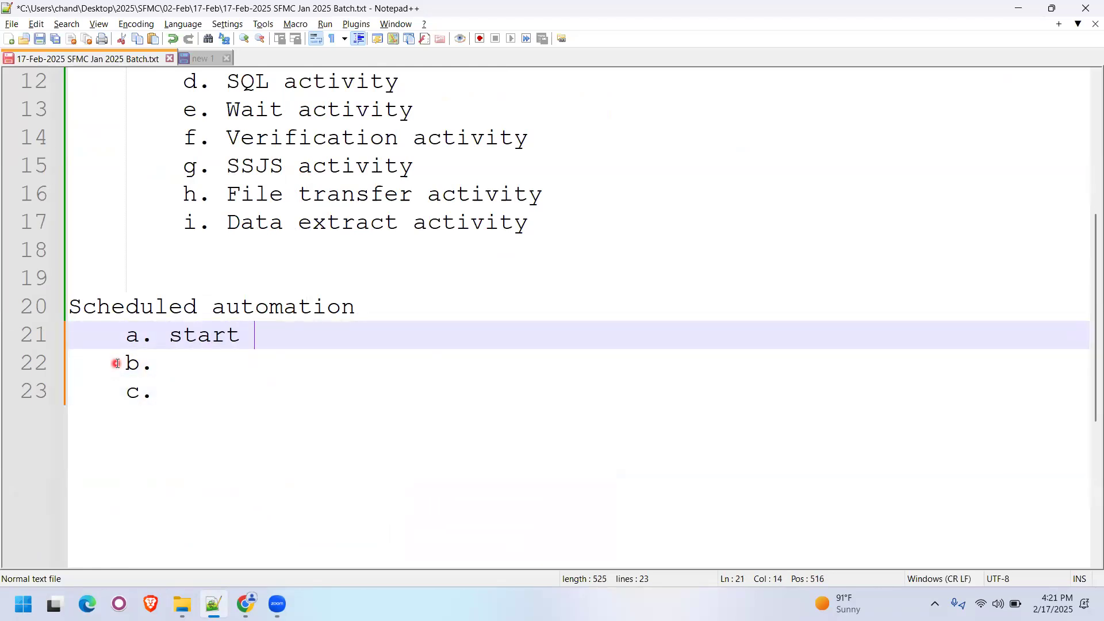
{"action": "type", "text": "date"}
{"action": "key", "text": "Down"}
{"action": "type", "text": "st"}
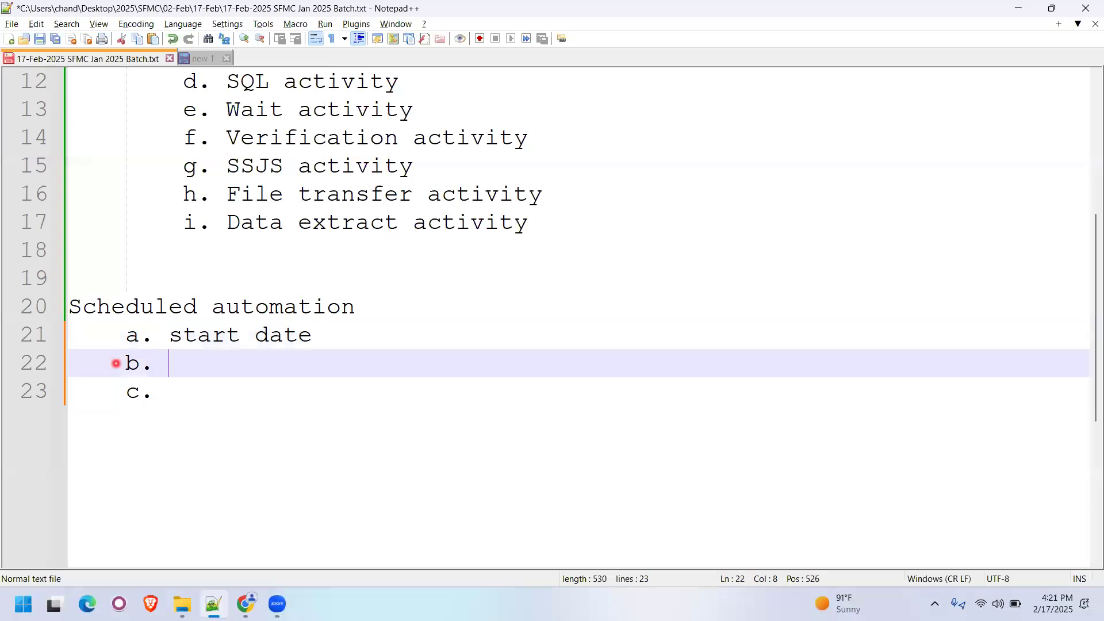
{"action": "type", "text": "art time"}
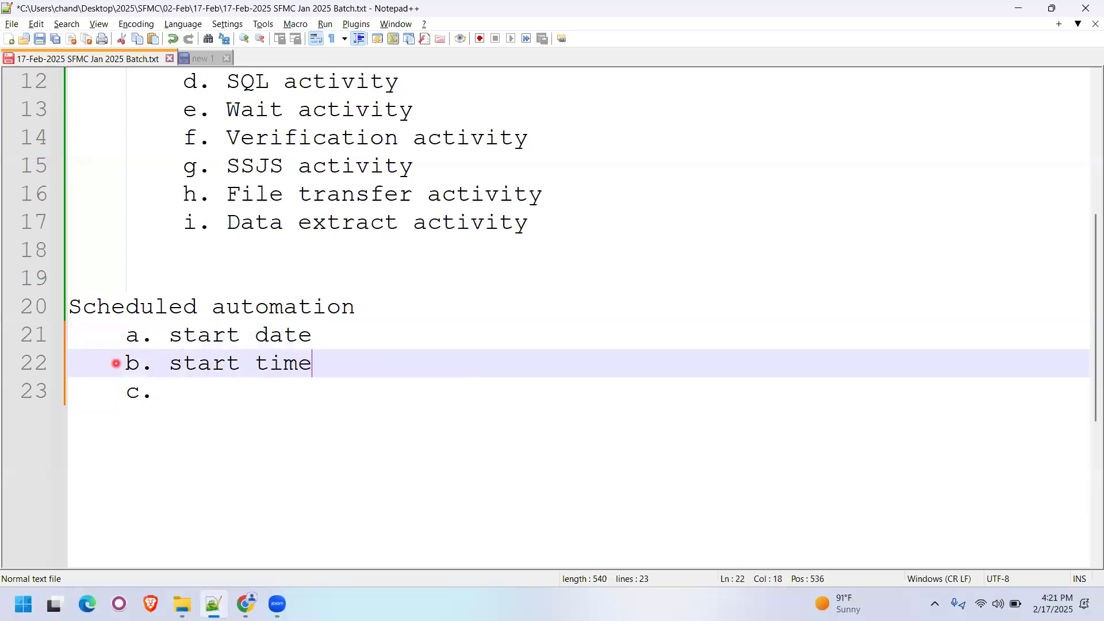
{"action": "key", "text": "Down"}
{"action": "type", "text": "tim"}
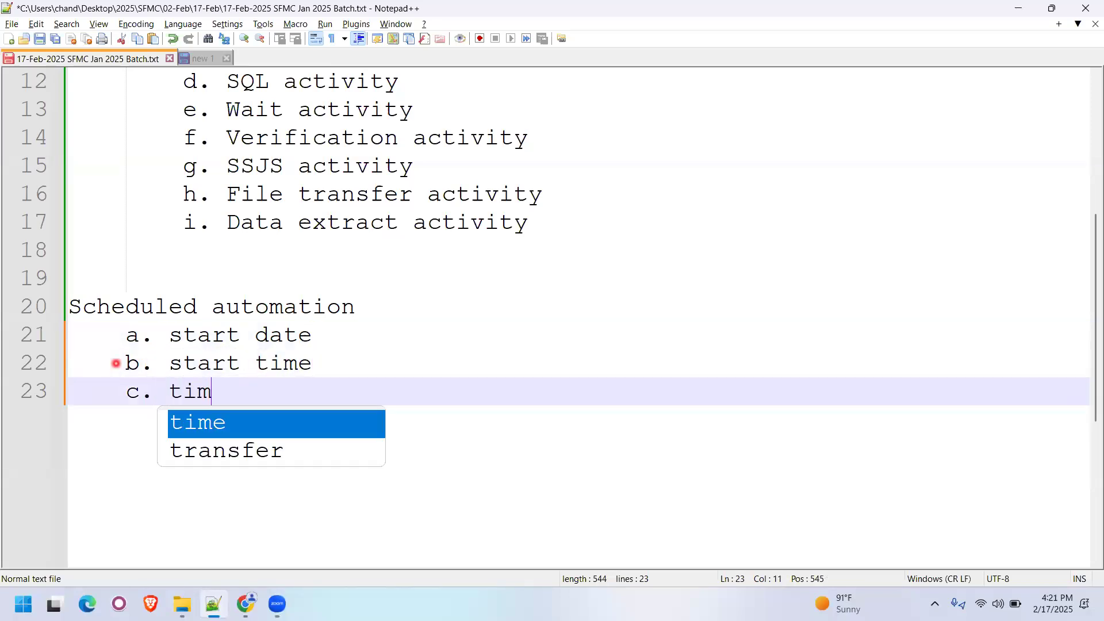
{"action": "type", "text": "e zone"}
{"action": "key", "text": "ctrl+s"}
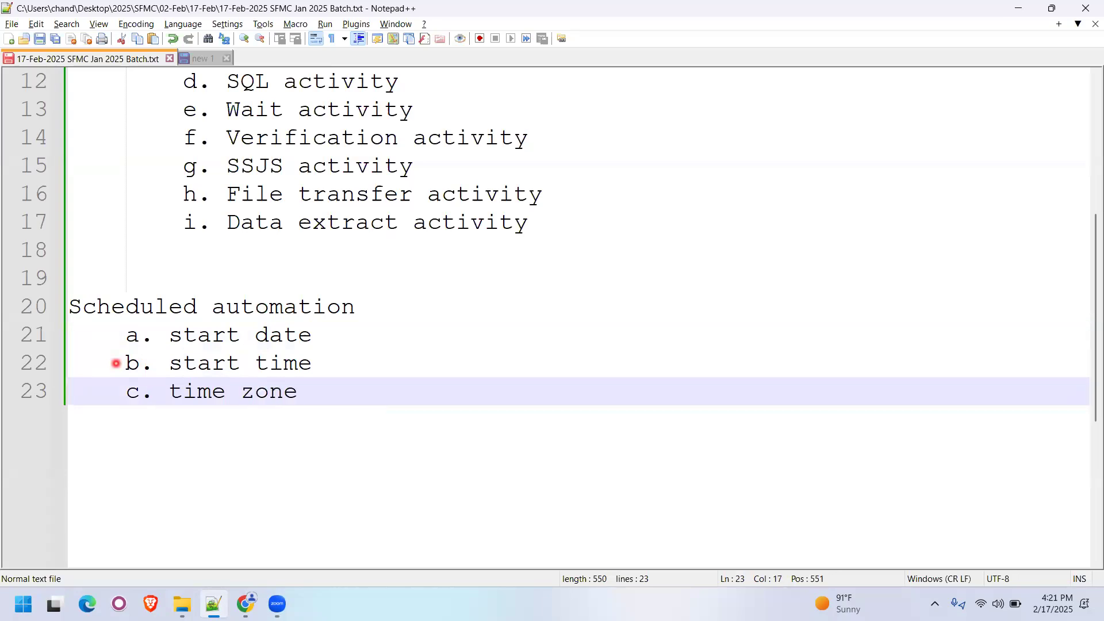
- Add empty list markers d., e. and f. below the time zone item, save the notes, and return to Automation Studio
{"action": "key", "text": "Return"}
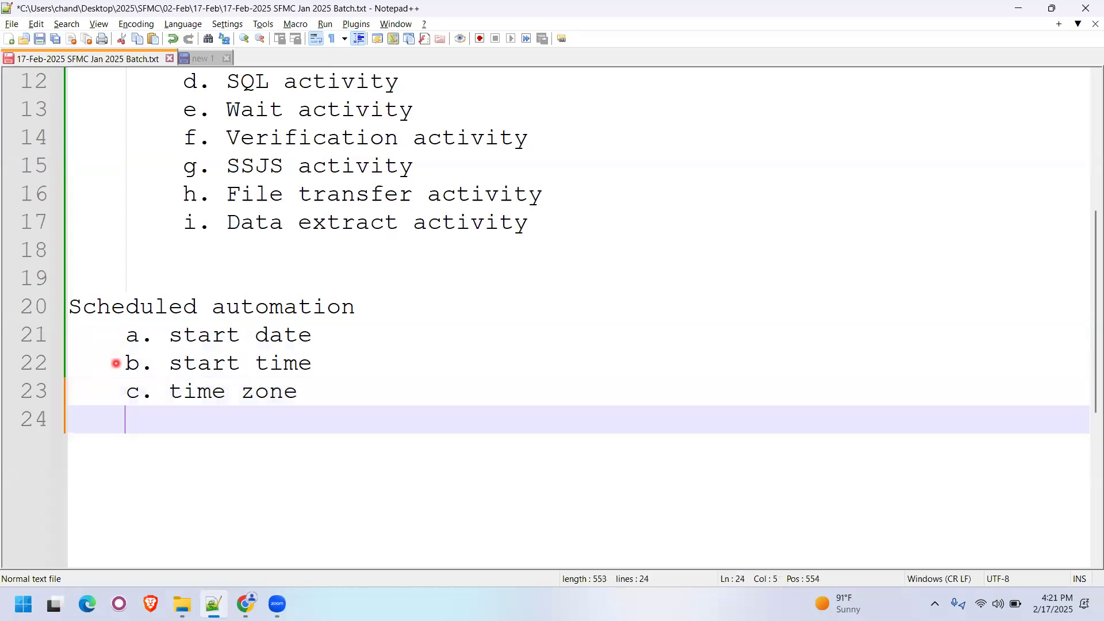
{"action": "type", "text": "d."}
{"action": "key", "text": "Return"}
{"action": "type", "text": "e."}
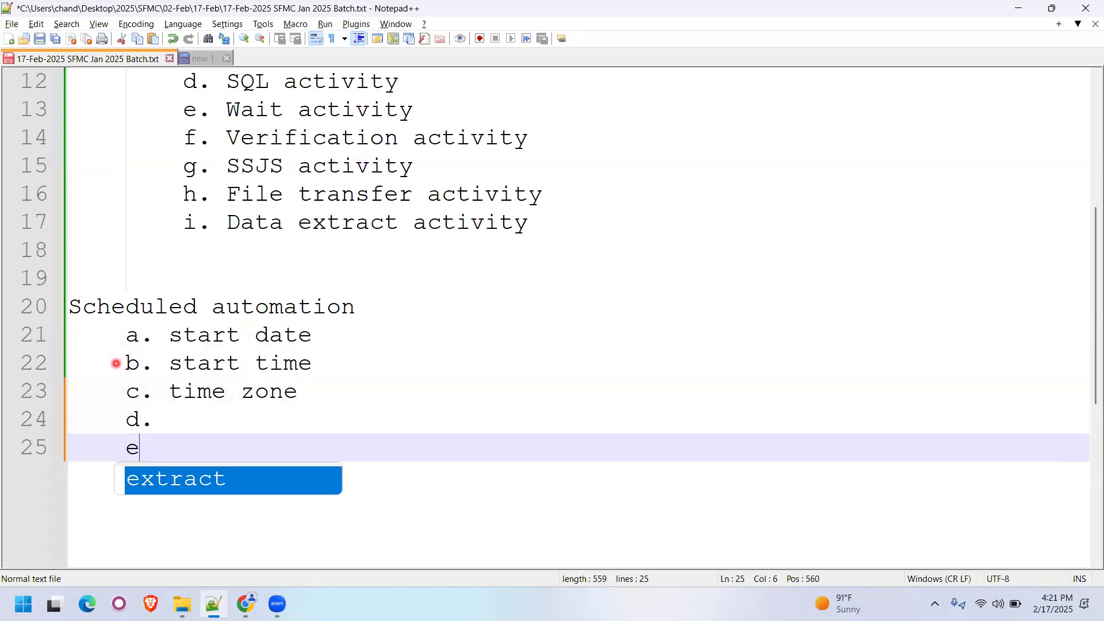
{"action": "key", "text": "Return"}
{"action": "type", "text": "f."}
{"action": "key", "text": "ctrl+s"}
{"action": "key", "text": "alt+Tab"}
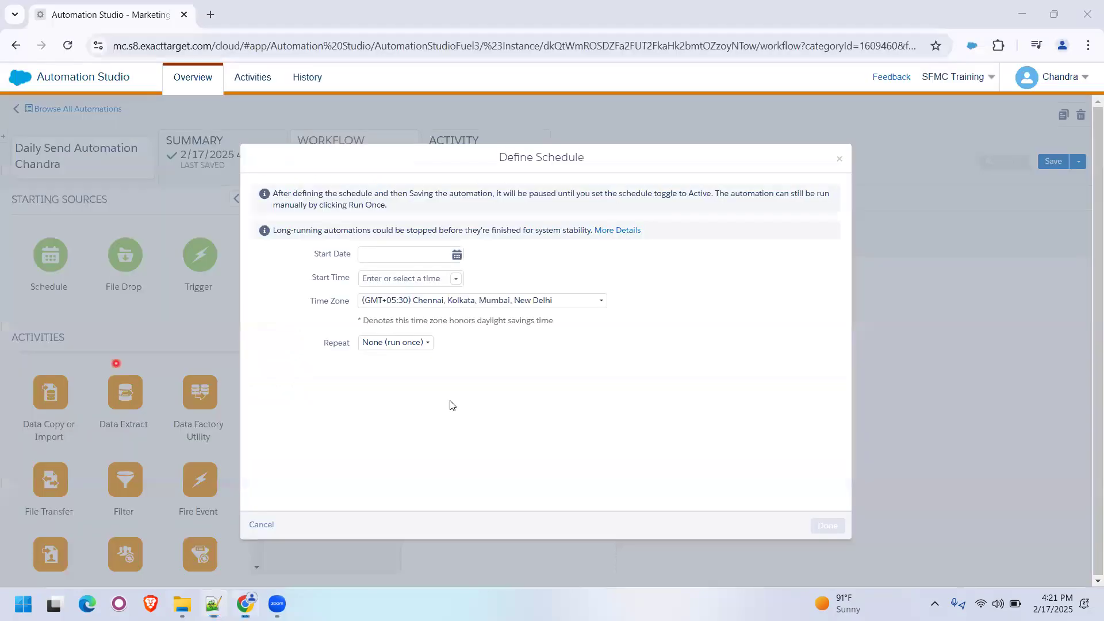
- Set the schedule's start date to 02/18/2025 and its start time to 9:00 AM
{"action": "left_click", "coordinate": [457, 254]}
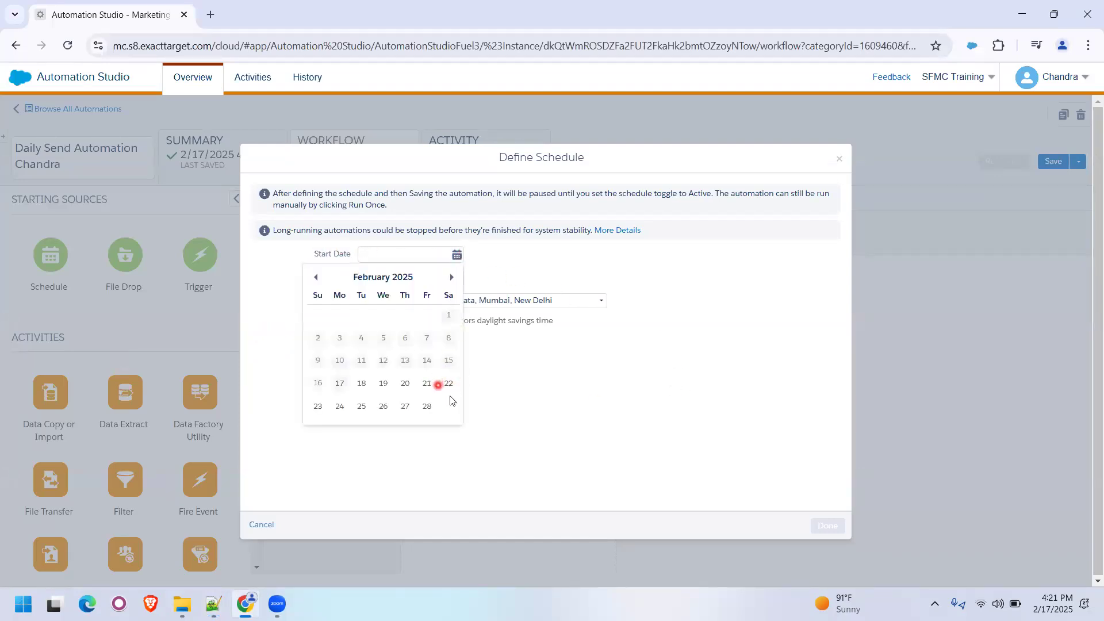
{"action": "left_click", "coordinate": [359, 384]}
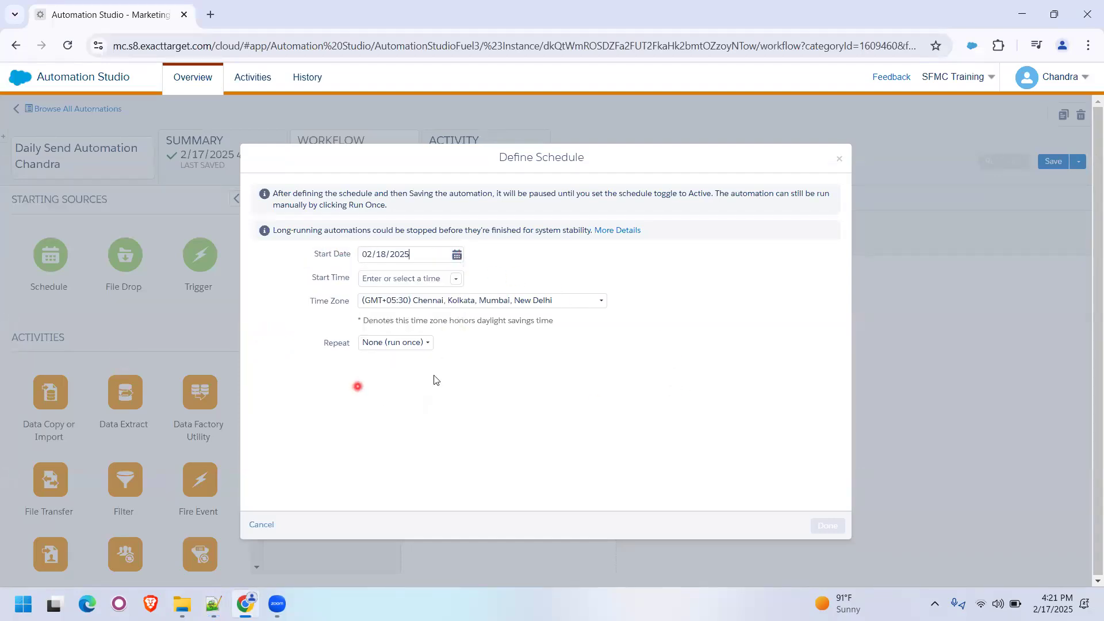
{"action": "left_click", "coordinate": [456, 279]}
{"action": "left_click_drag", "start_coordinate": [458, 429], "coordinate": [459, 429]}
{"action": "left_click", "coordinate": [432, 415]}
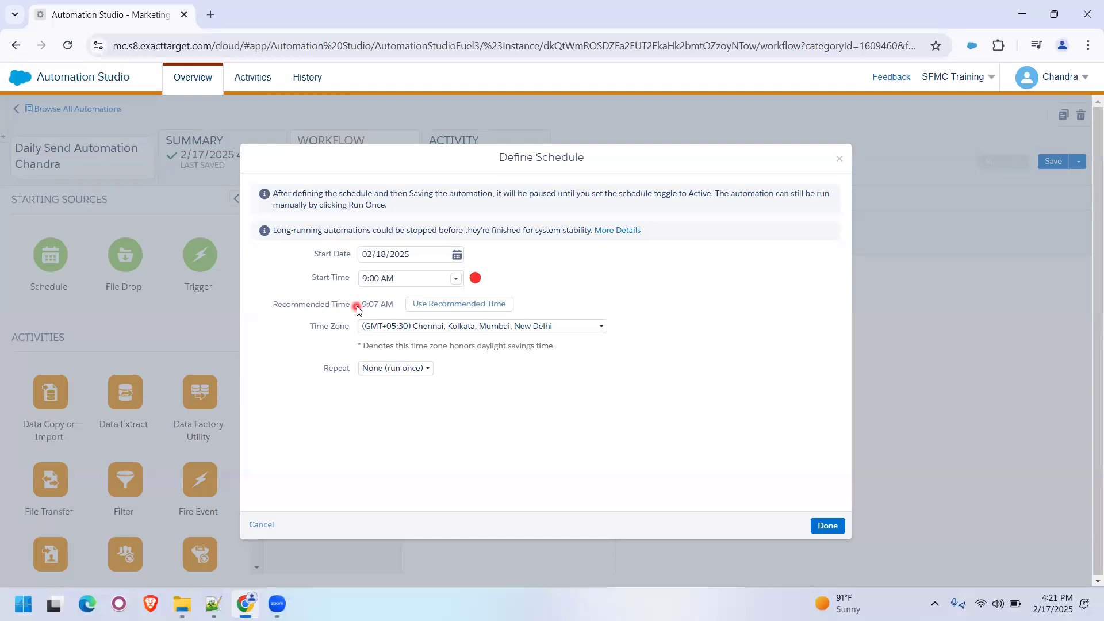
- Apply the recommended start time of 9:07 AM, and change the start time back to 9:00 AM
{"action": "left_click", "coordinate": [452, 305]}
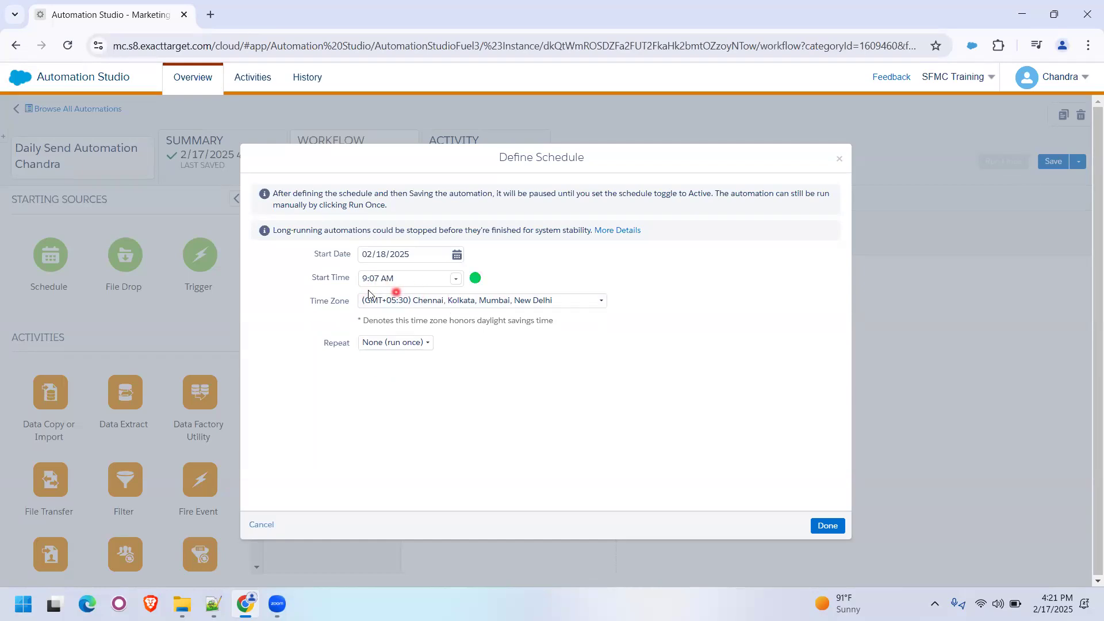
{"action": "left_click", "coordinate": [456, 279]}
{"action": "left_click", "coordinate": [409, 386]}
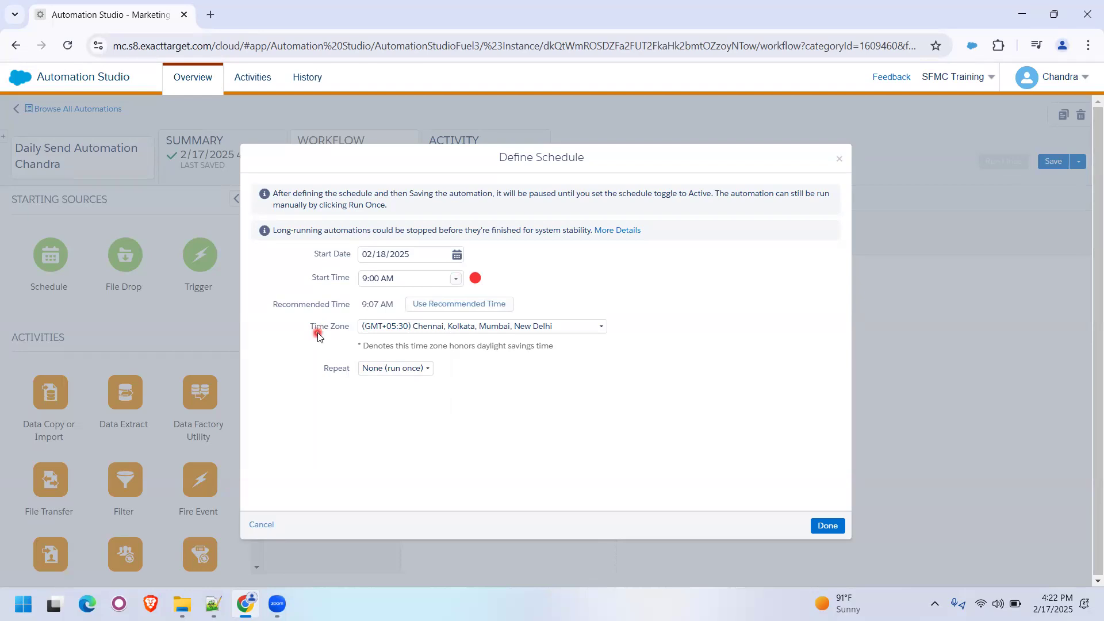
- Browse the schedule's time zone options and keep (GMT+05:30) Chennai, Kolkata, Mumbai, New Delhi
{"action": "left_click", "coordinate": [548, 328]}
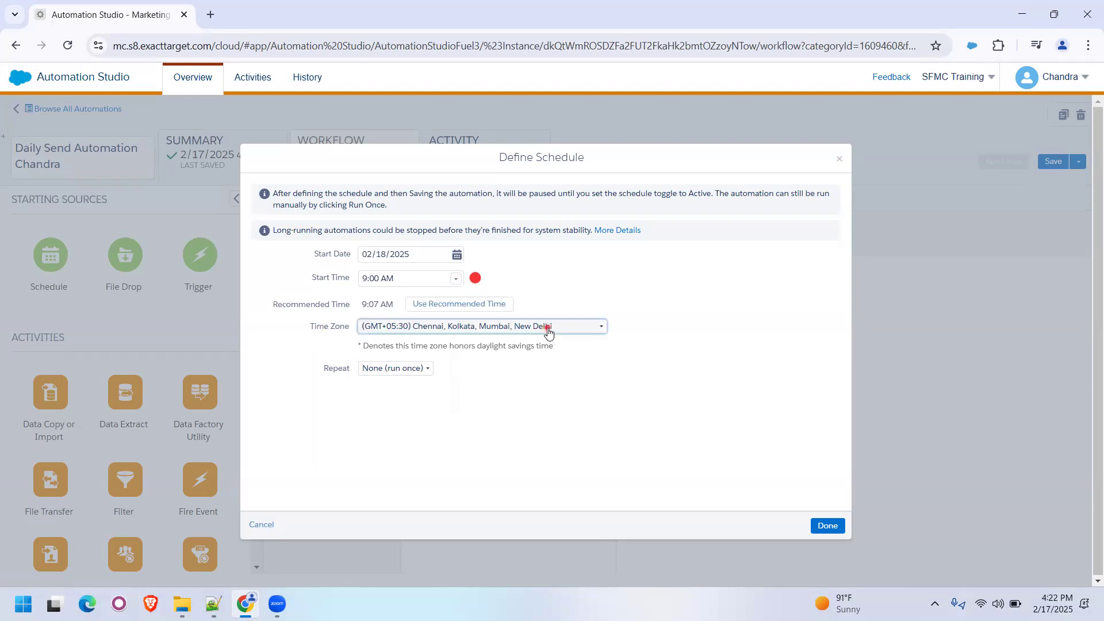
{"action": "scroll", "coordinate": [519, 399], "scroll_direction": "down", "scroll_amount": 10}
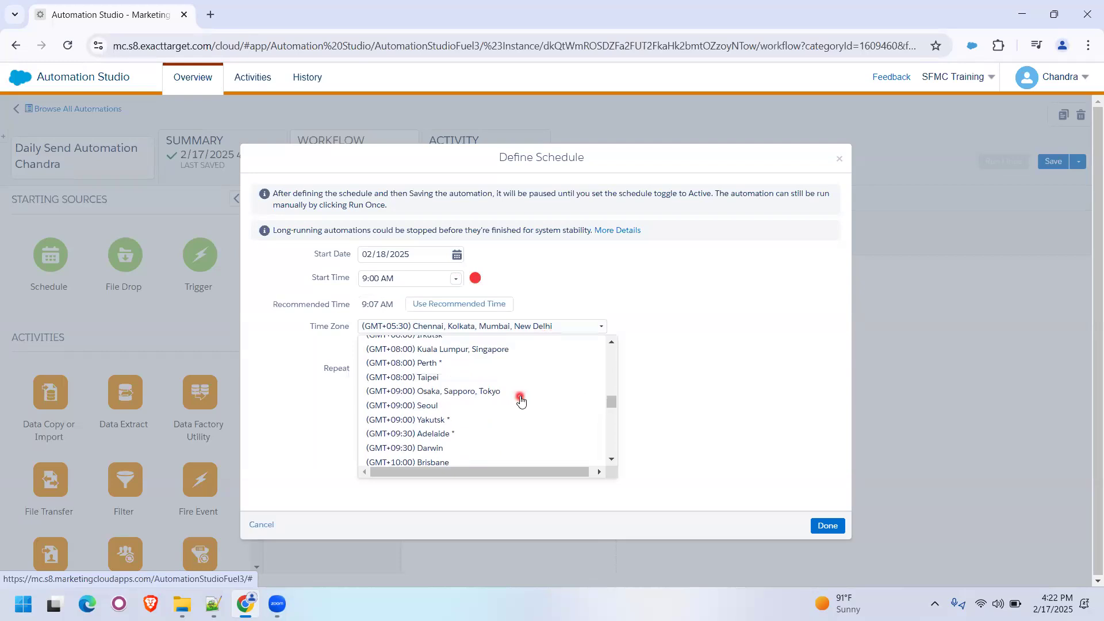
{"action": "scroll", "coordinate": [519, 399], "scroll_direction": "down", "scroll_amount": 5}
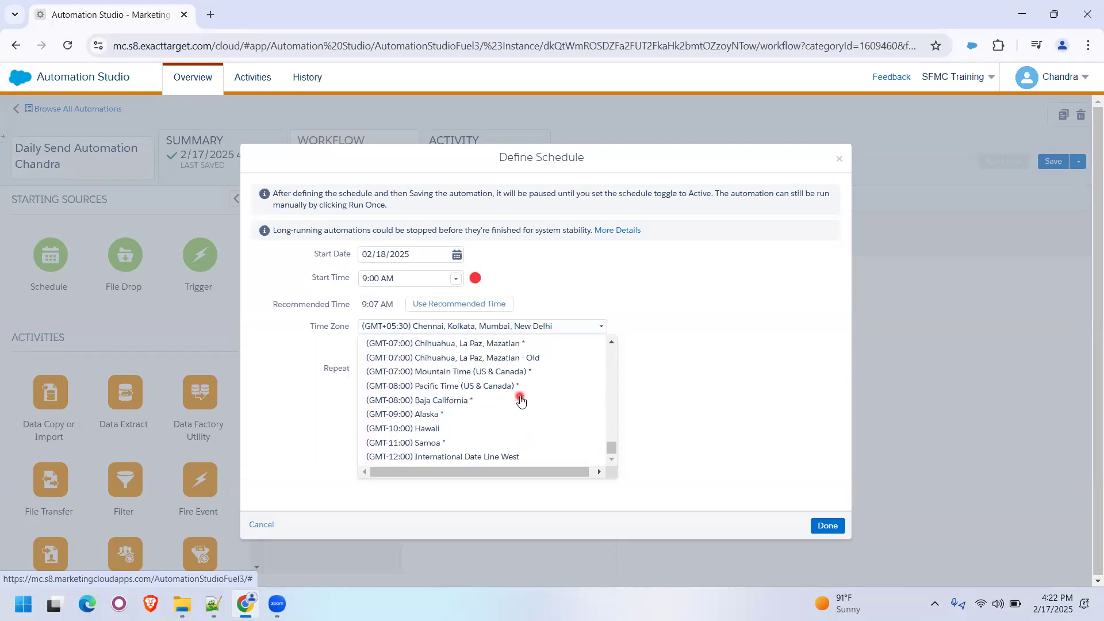
{"action": "left_click", "coordinate": [731, 397]}
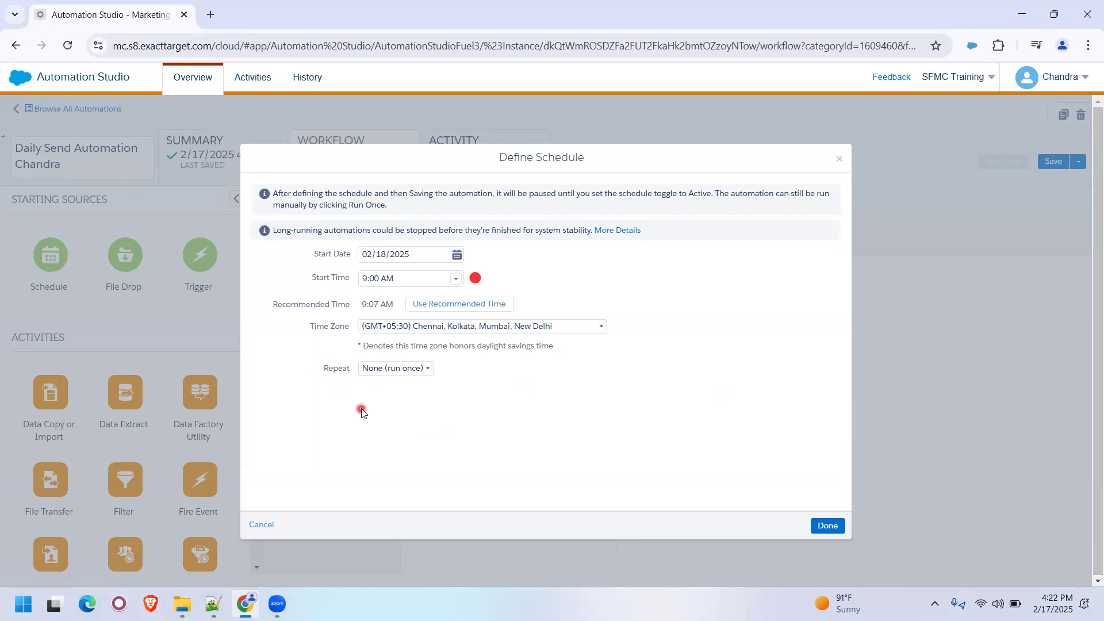
- Set the schedule's Repeat option to Hourly
{"action": "key", "text": "alt+Tab"}
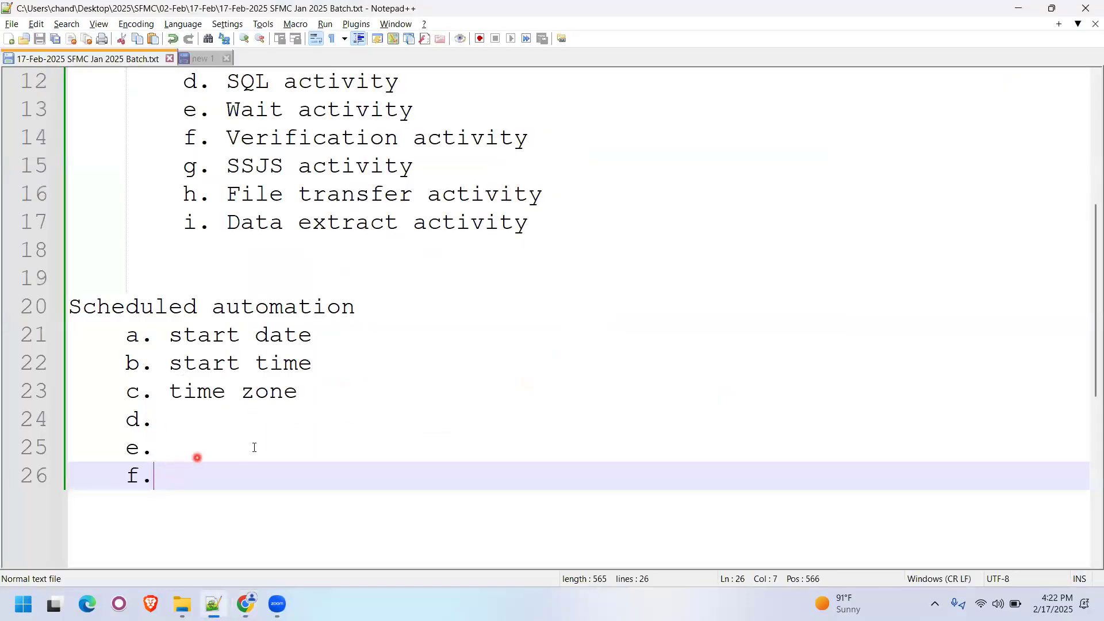
{"action": "key", "text": "alt+Tab"}
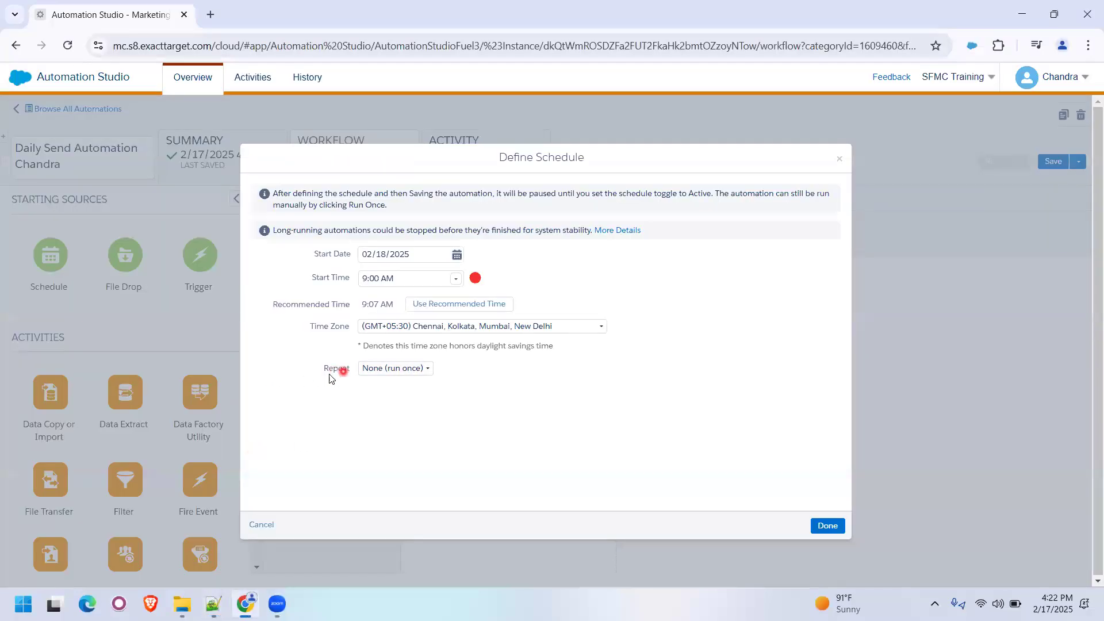
{"action": "left_click", "coordinate": [399, 371]}
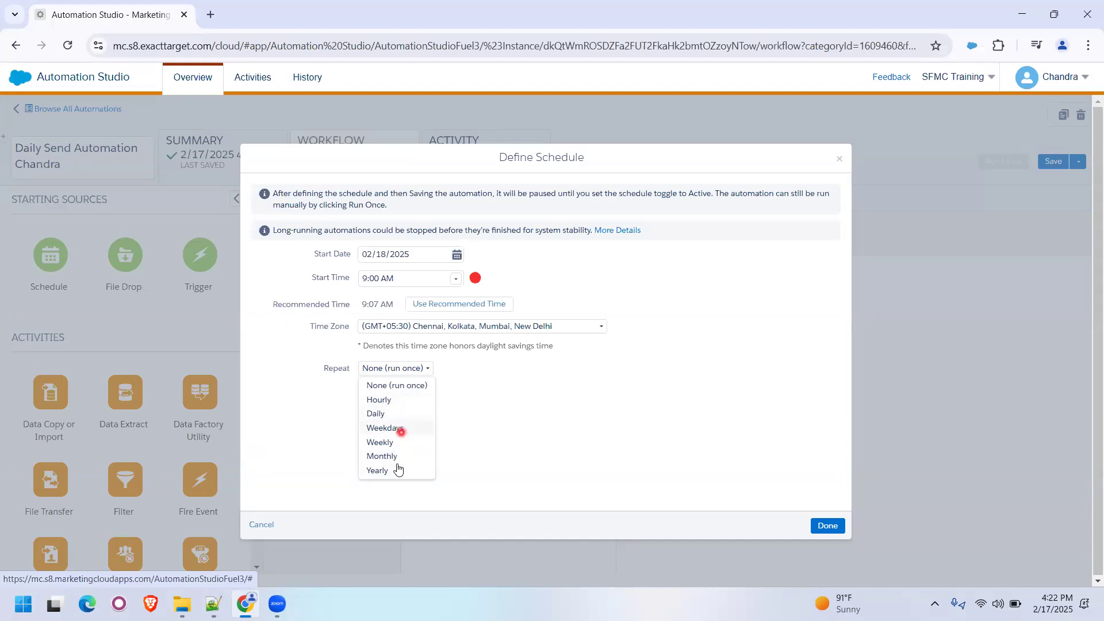
{"action": "left_click", "coordinate": [390, 401]}
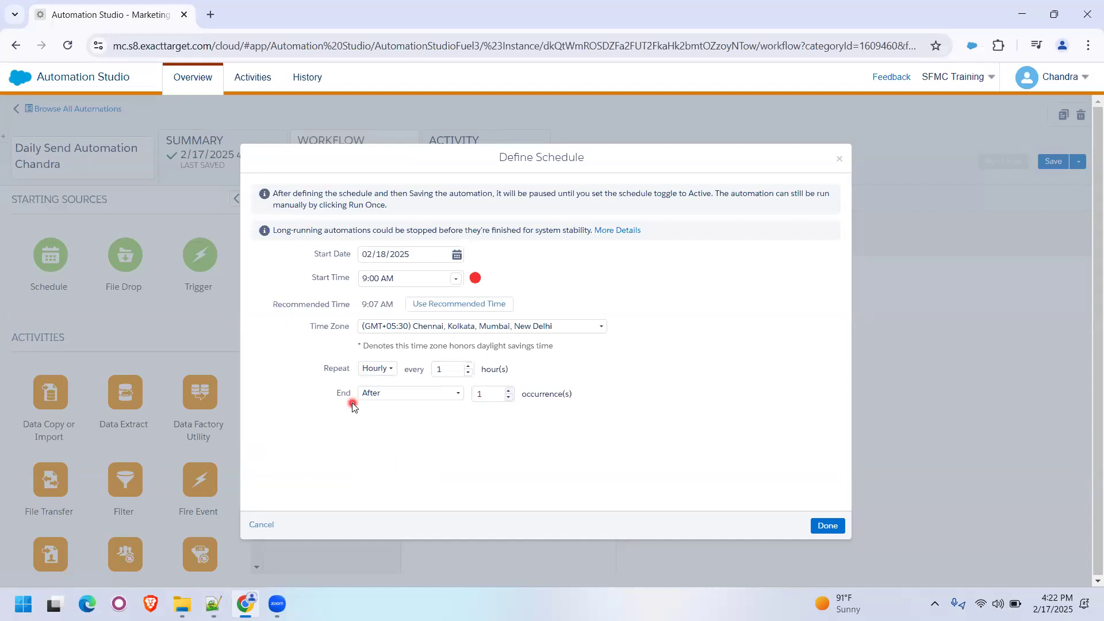
- Switch to the Notepad++ notes and fill in item d as "Run Once" and item e as "Repeat"
{"action": "key", "text": "alt+Tab"}
{"action": "left_click", "coordinate": [176, 422]}
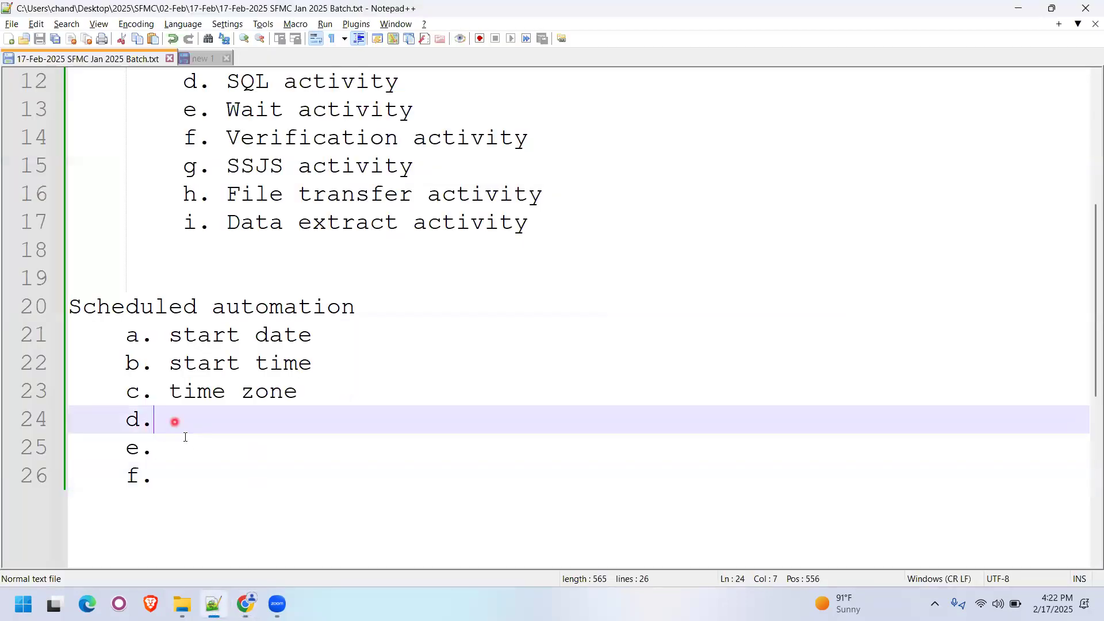
{"action": "type", "text": "Run Once"}
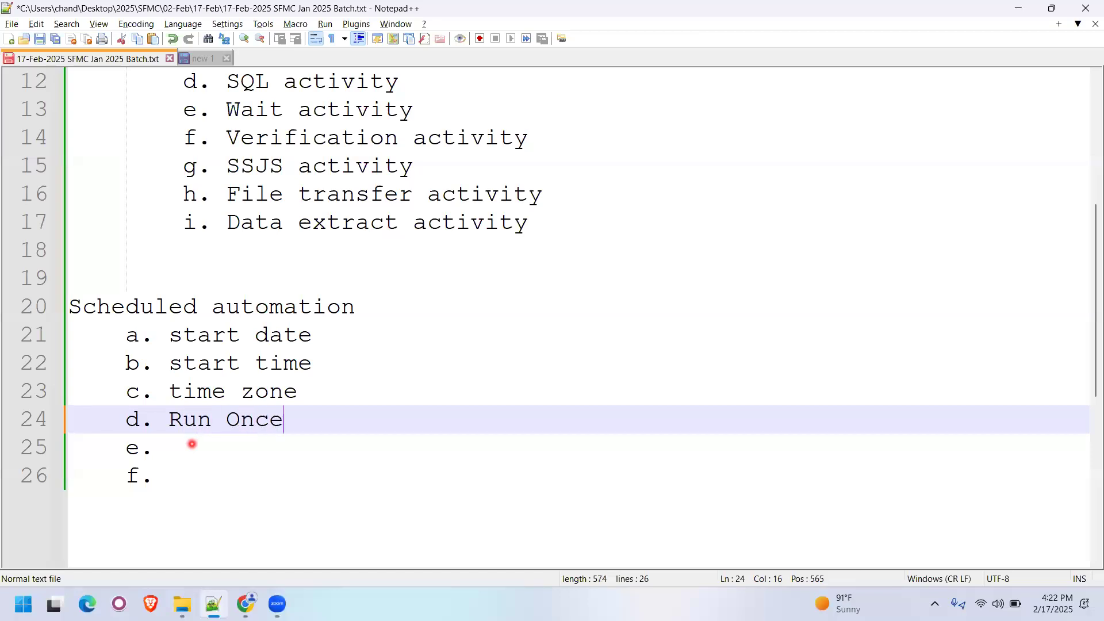
{"action": "left_click", "coordinate": [191, 444]}
{"action": "key", "text": "Tab"}
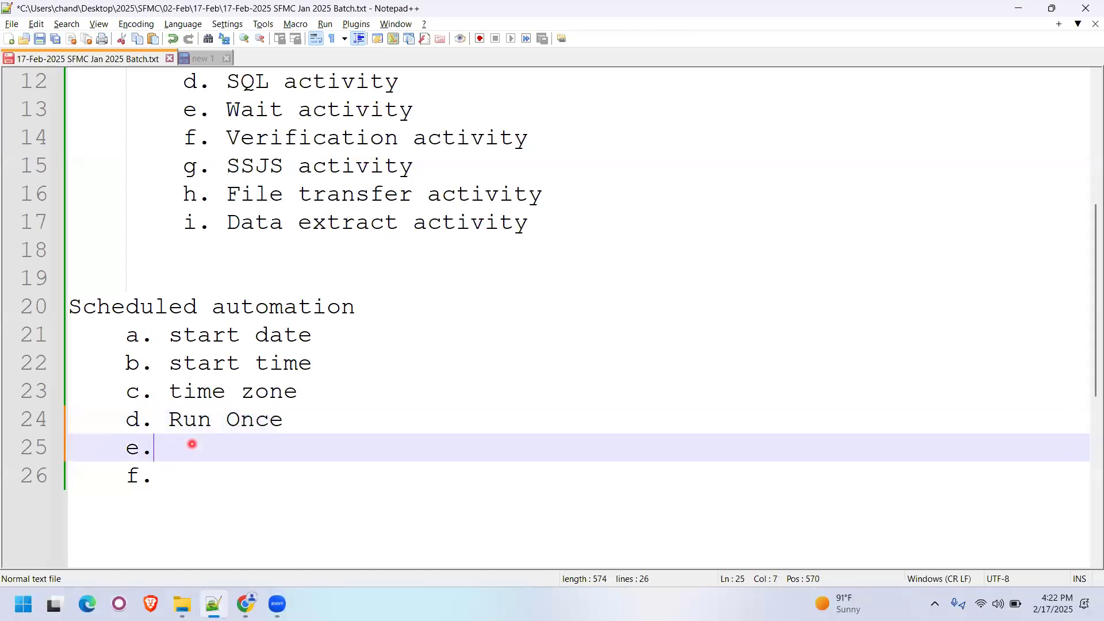
{"action": "type", "text": "Repeat"}
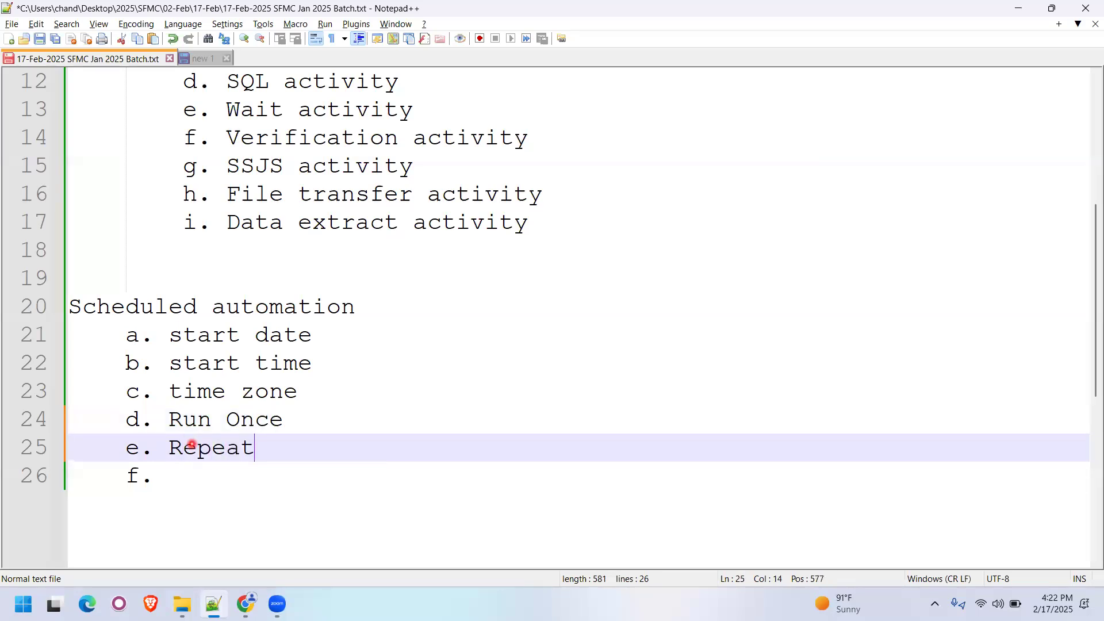
{"action": "type", "text": "()"}
- Add parentheses after "Repeat" in item e and begin the list inside them with "Minutes,Hourly,"
{"action": "key", "text": "ctrl+s"}
{"action": "type", "text": "Minutes"}
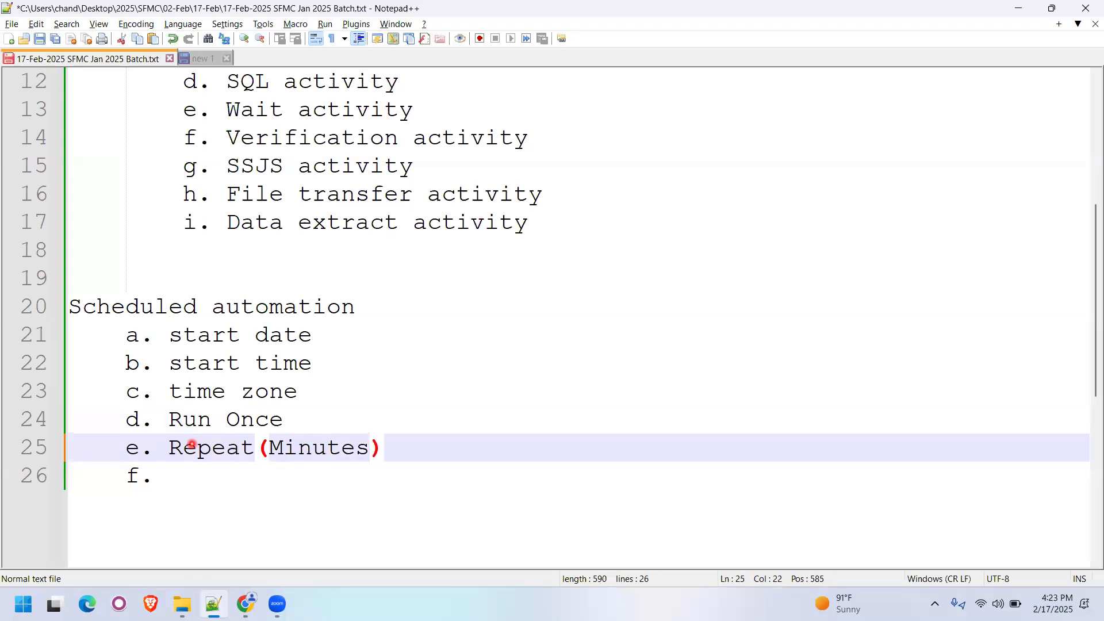
{"action": "key", "text": "BackSpace"}
{"action": "key", "text": "BackSpace"}
{"action": "key", "text": "BackSpace"}
{"action": "key", "text": "BackSpace"}
{"action": "type", "text": "utes,"}
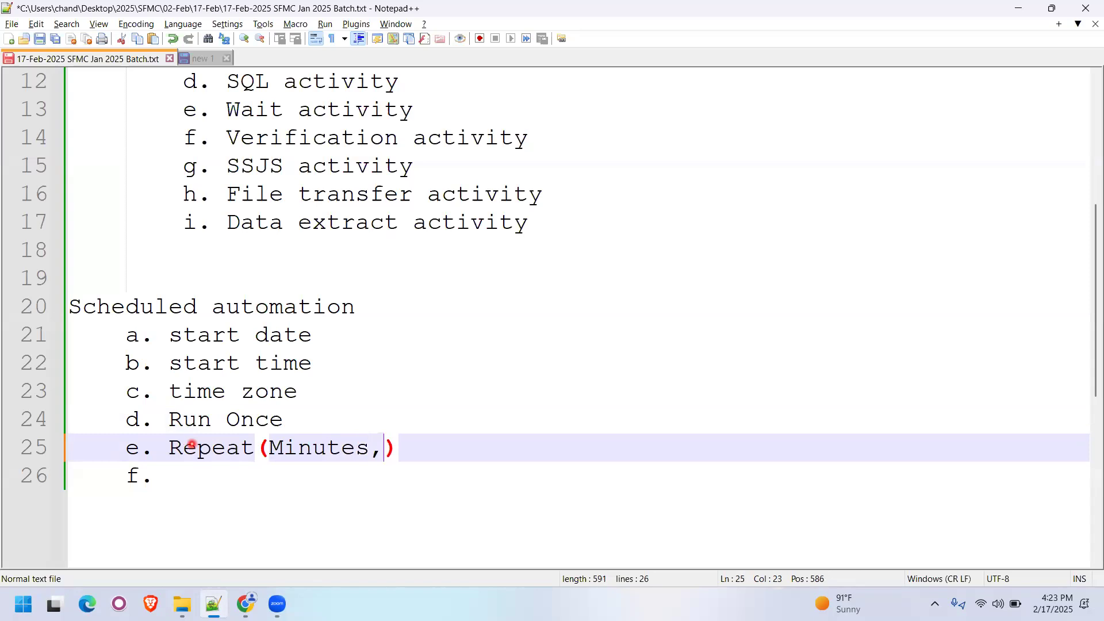
{"action": "type", "text": "Hourn"}
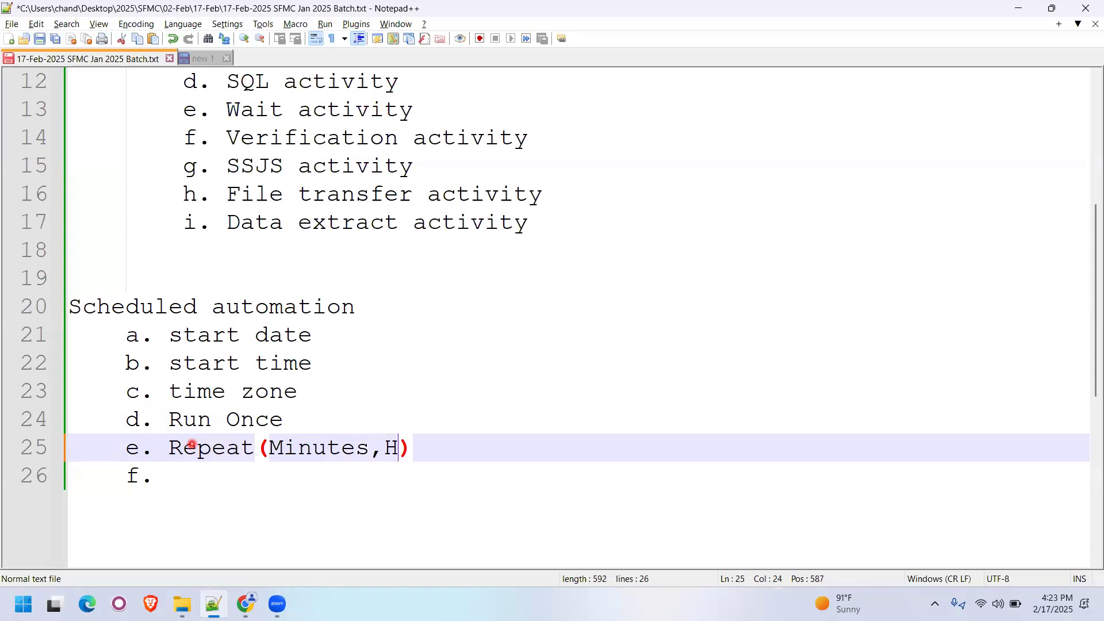
{"action": "key", "text": "BackSpace"}
{"action": "type", "text": "ly,"}
- Check the Repeat options in Automation Studio and add "Daily,Weekdays,Weekly," to the list in item e of the notes
{"action": "key", "text": "alt+Tab"}
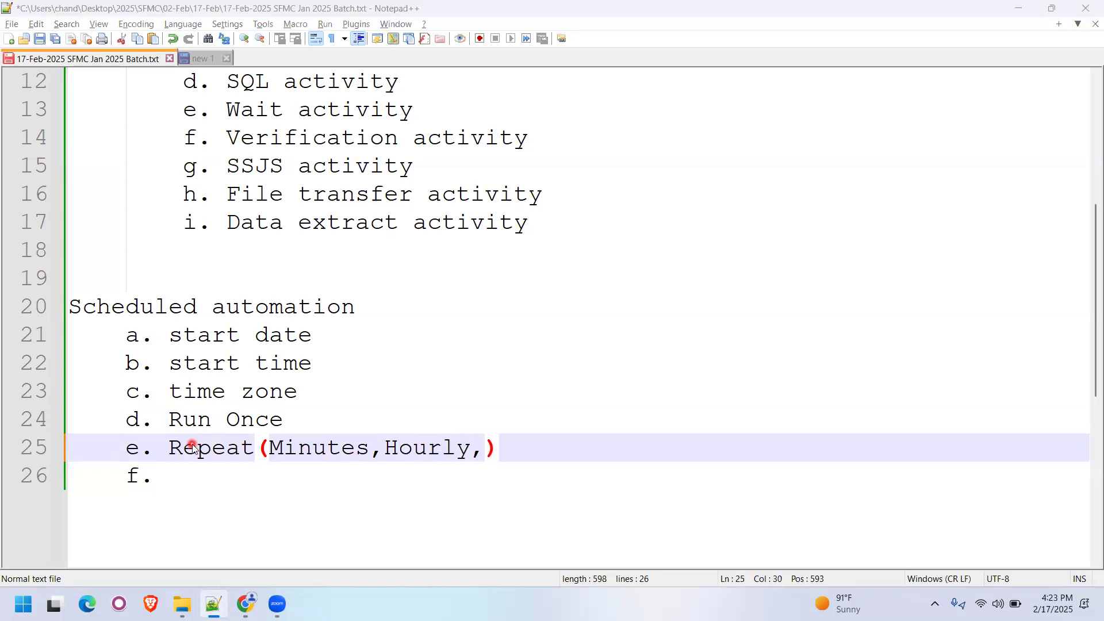
{"action": "left_click", "coordinate": [384, 373]}
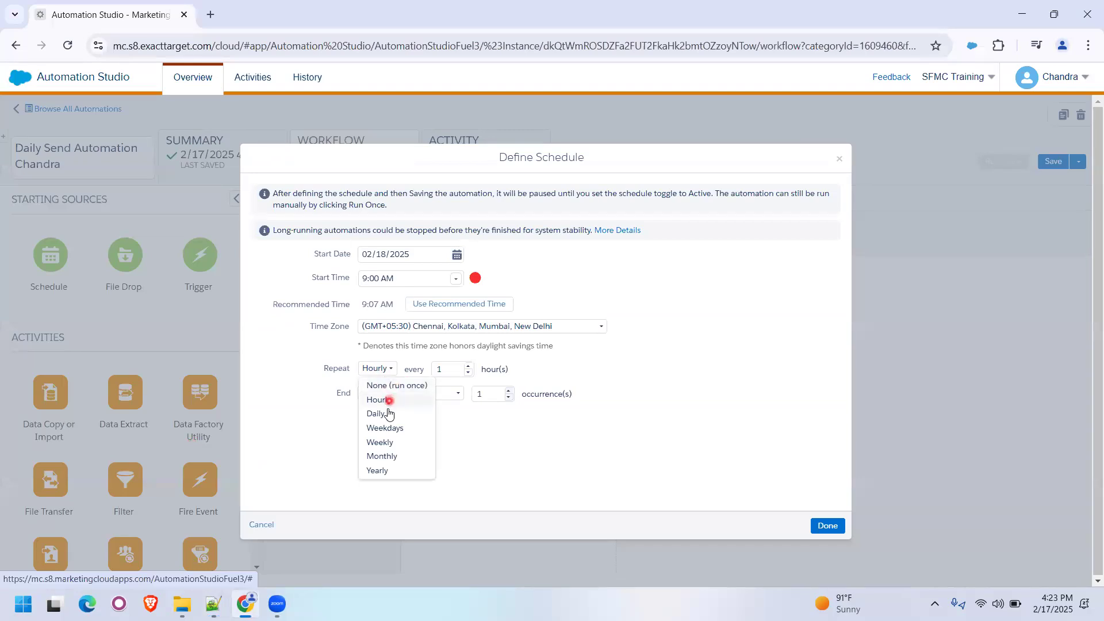
{"action": "left_click", "coordinate": [466, 458]}
{"action": "key", "text": "alt+Tab"}
{"action": "key", "text": "alt+Tab"}
{"action": "left_click", "coordinate": [382, 368]}
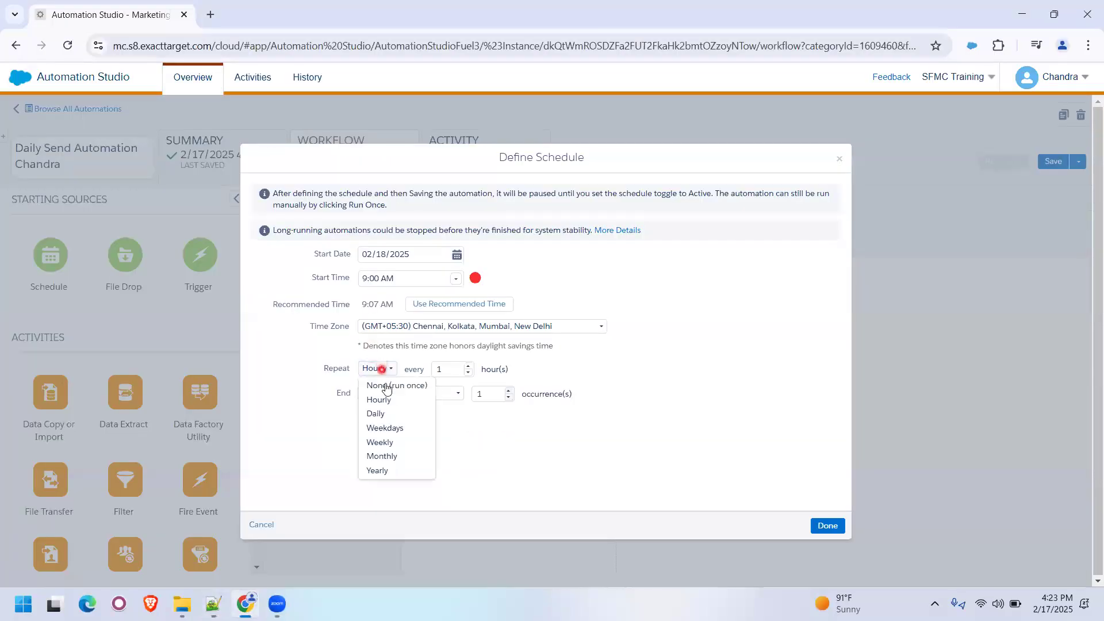
{"action": "key", "text": "alt+Tab"}
{"action": "type", "text": "Daily,Weekdays,Week"}
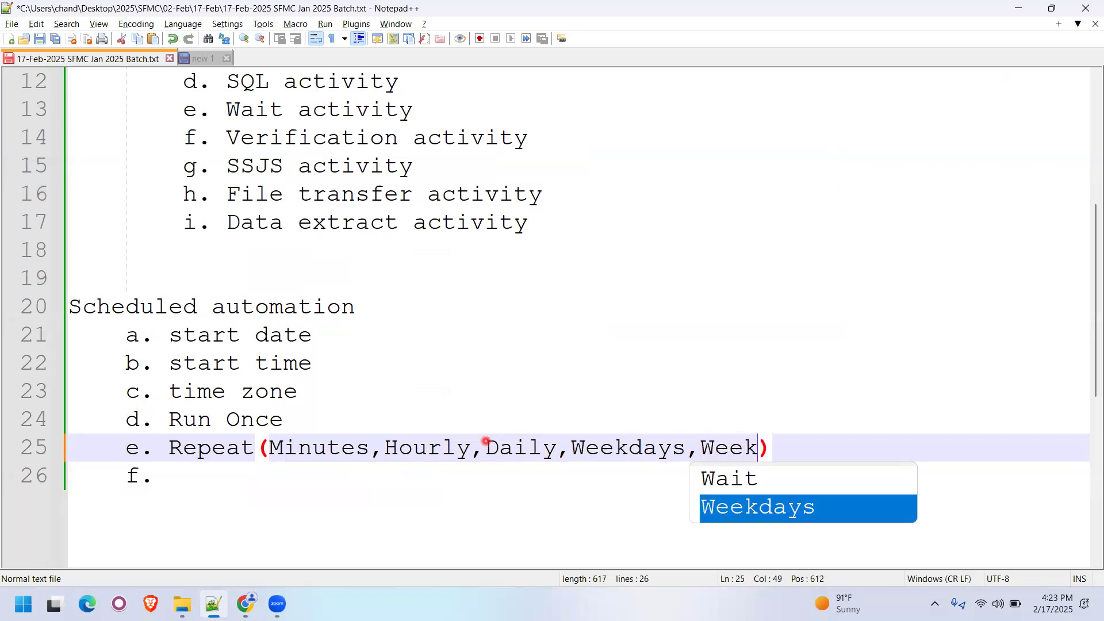
{"action": "type", "text": "ly,"}
- Recheck the Repeat options in Automation Studio, complete item e's list with "Monthly, Yearly", and save the notes
{"action": "key", "text": "alt+Tab"}
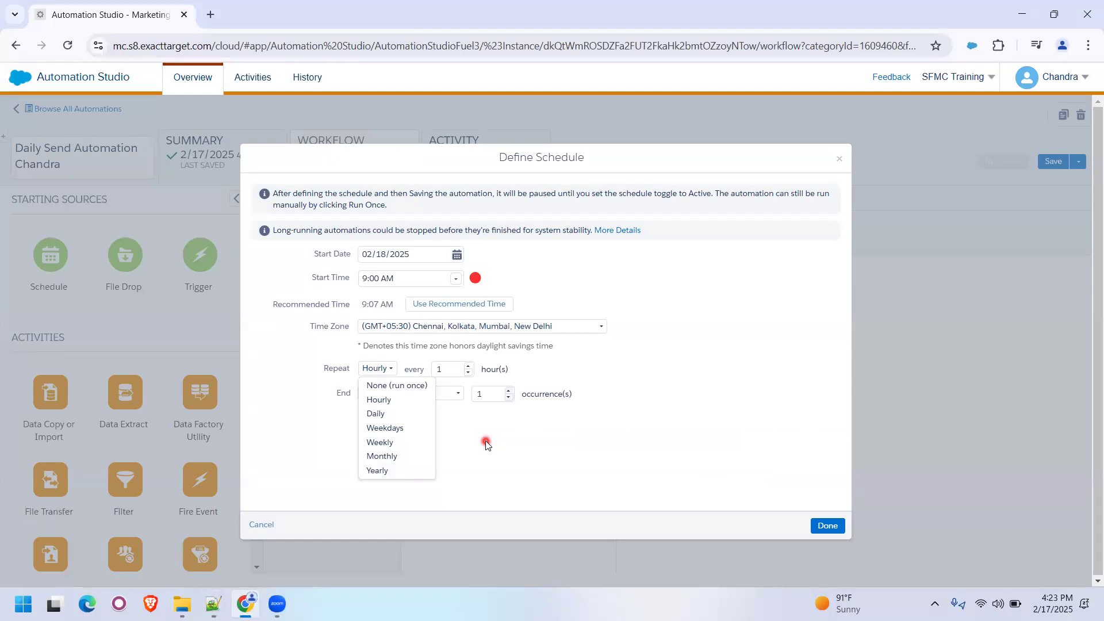
{"action": "key", "text": "alt+Tab"}
{"action": "type", "text": "Month"}
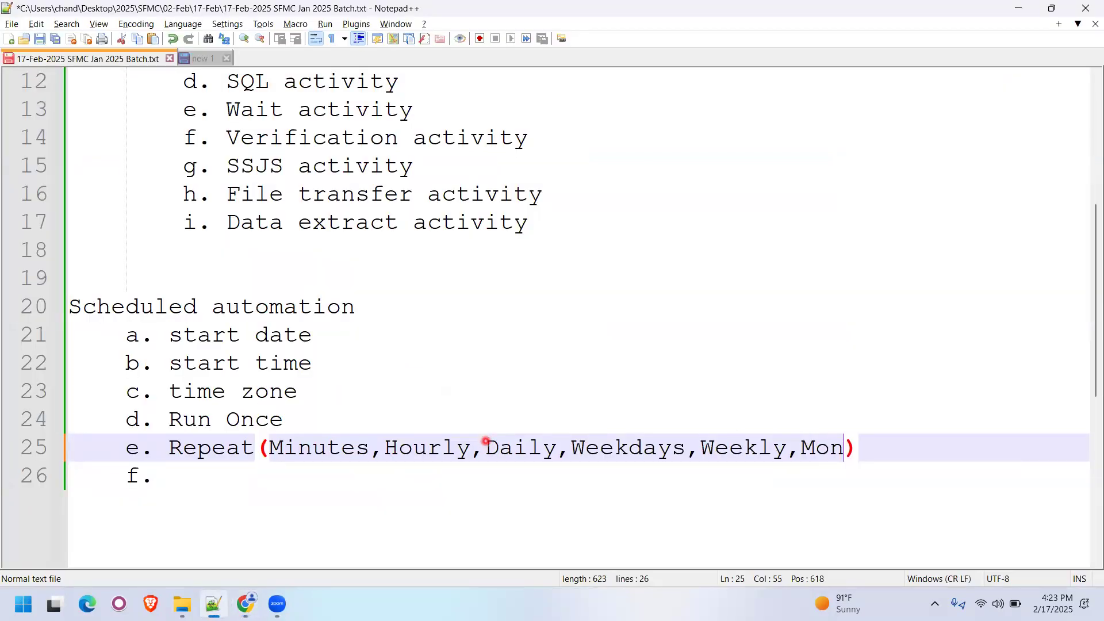
{"action": "type", "text": "ly,"}
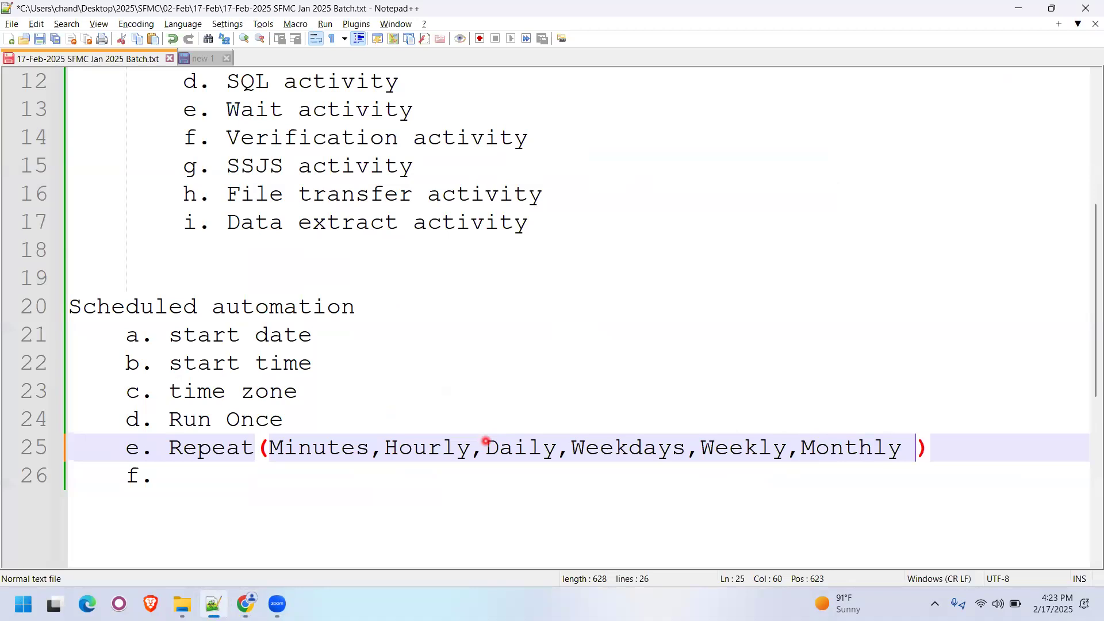
{"action": "type", "text": " Yearly"}
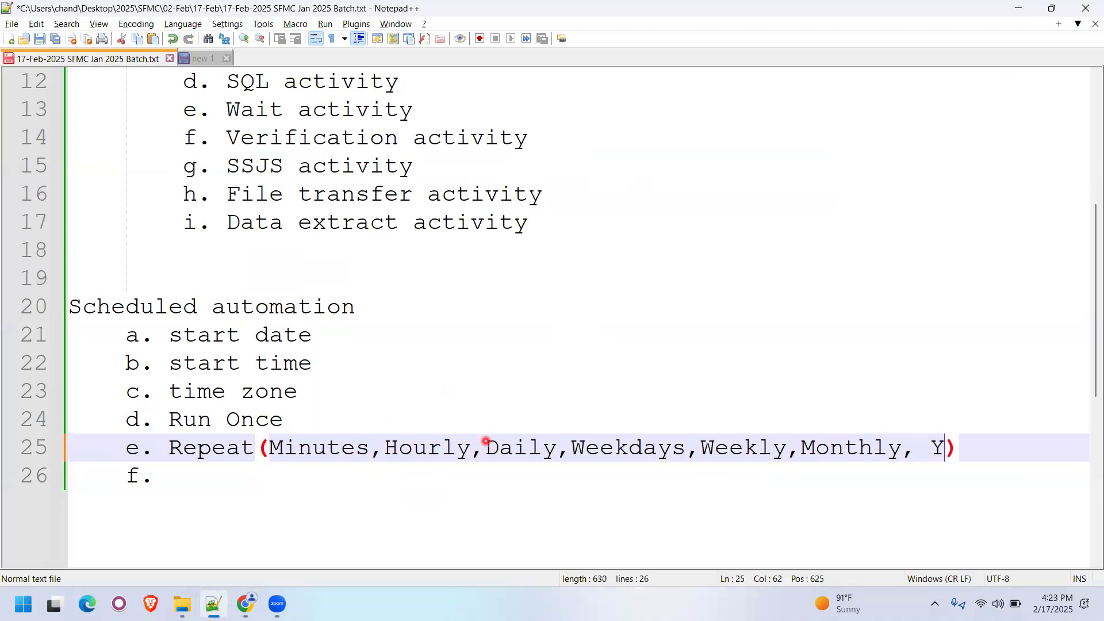
{"action": "key", "text": "ctrl+s"}
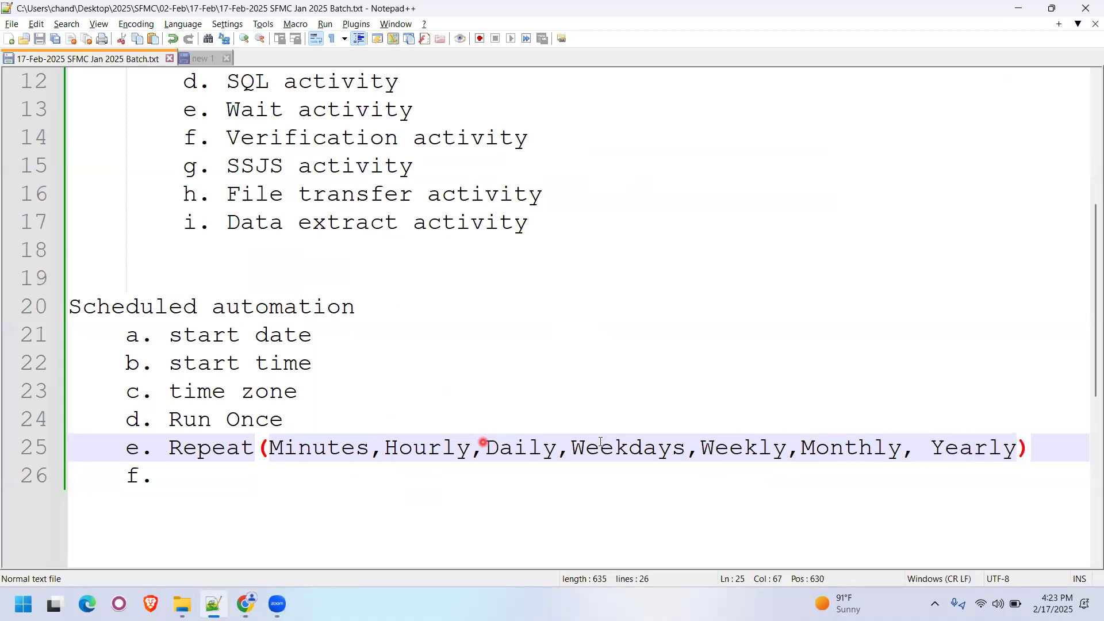
- Review the repeat frequencies in item e one by one, from Minutes through Yearly
{"action": "key", "text": "ctrl+minus"}
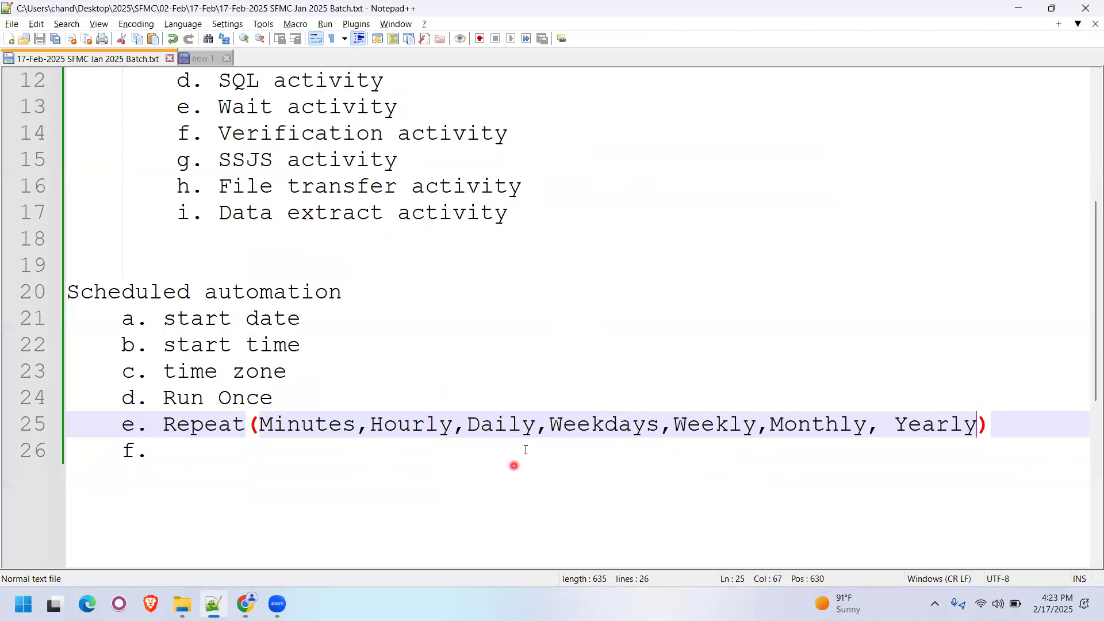
{"action": "double_click", "coordinate": [303, 424]}
{"action": "double_click", "coordinate": [432, 424]}
{"action": "double_click", "coordinate": [488, 424]}
{"action": "double_click", "coordinate": [604, 424]}
{"action": "double_click", "coordinate": [688, 426]}
{"action": "double_click", "coordinate": [773, 424]}
{"action": "double_click", "coordinate": [899, 424]}
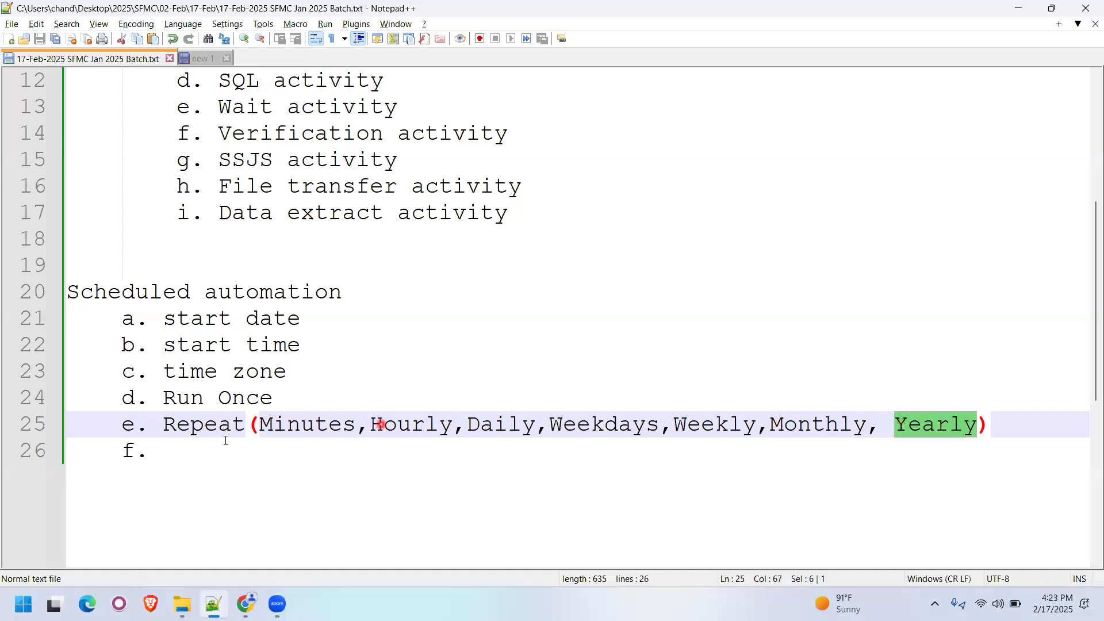
- Fill in item f as "End (After,On date,Never)" and save the notes
{"action": "left_click", "coordinate": [210, 462]}
{"action": "type", "text": "End"}
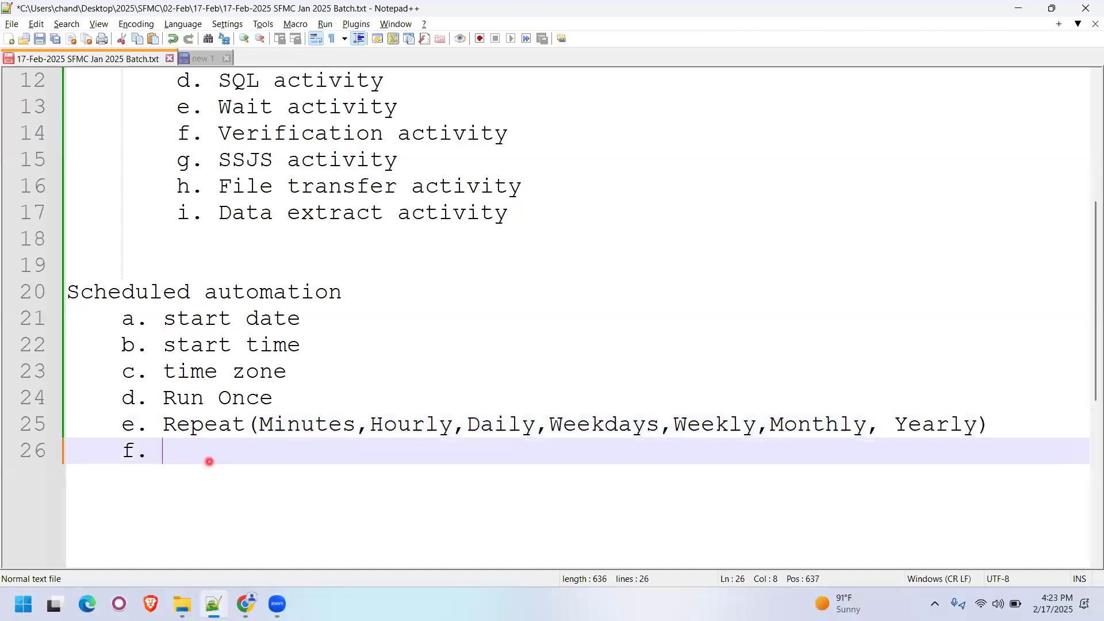
{"action": "type", "text": " ()"}
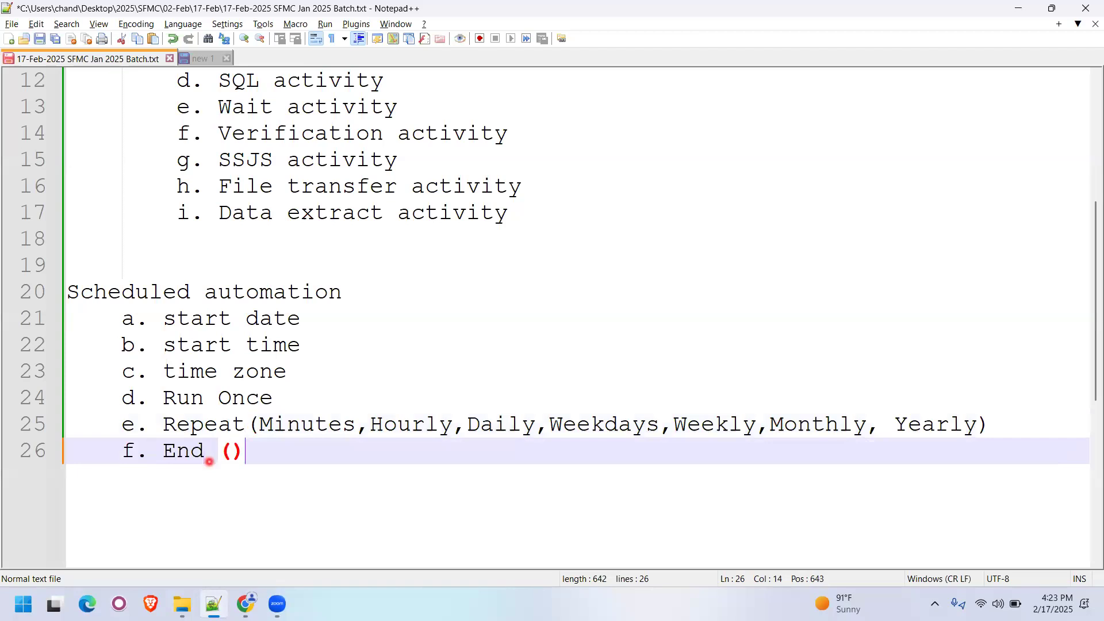
{"action": "type", "text": "After,"}
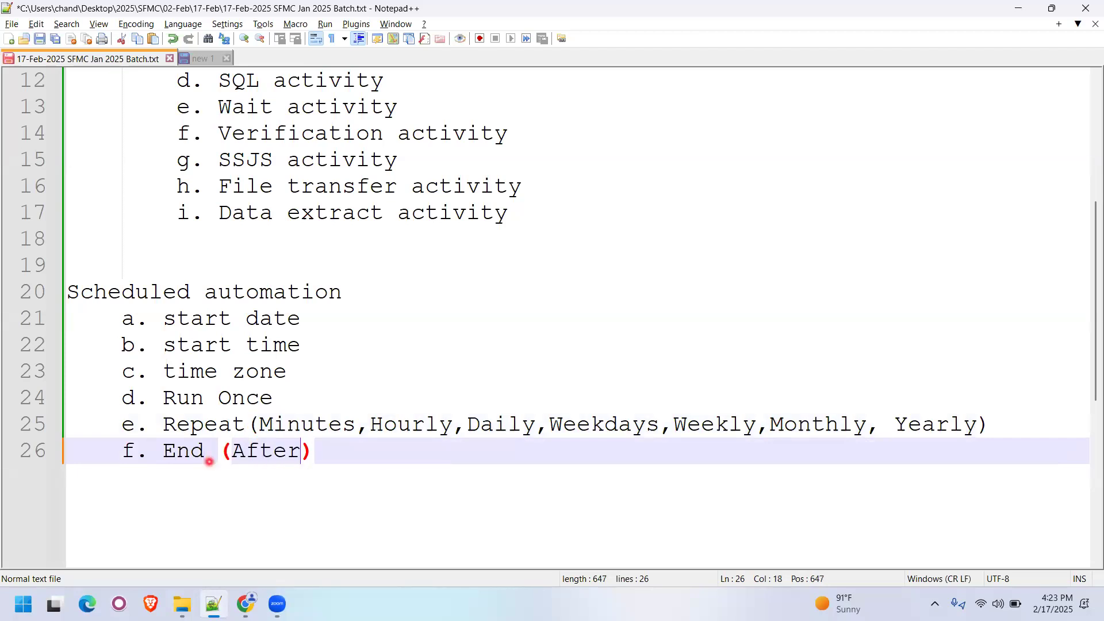
{"action": "type", "text": "On date,"}
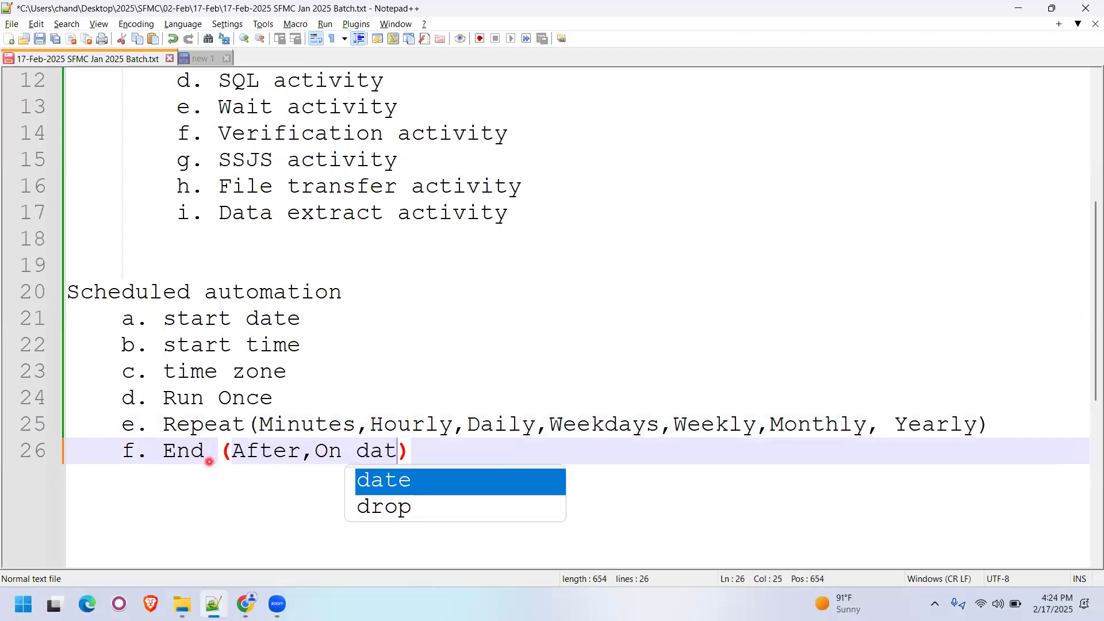
{"action": "type", "text": "Never"}
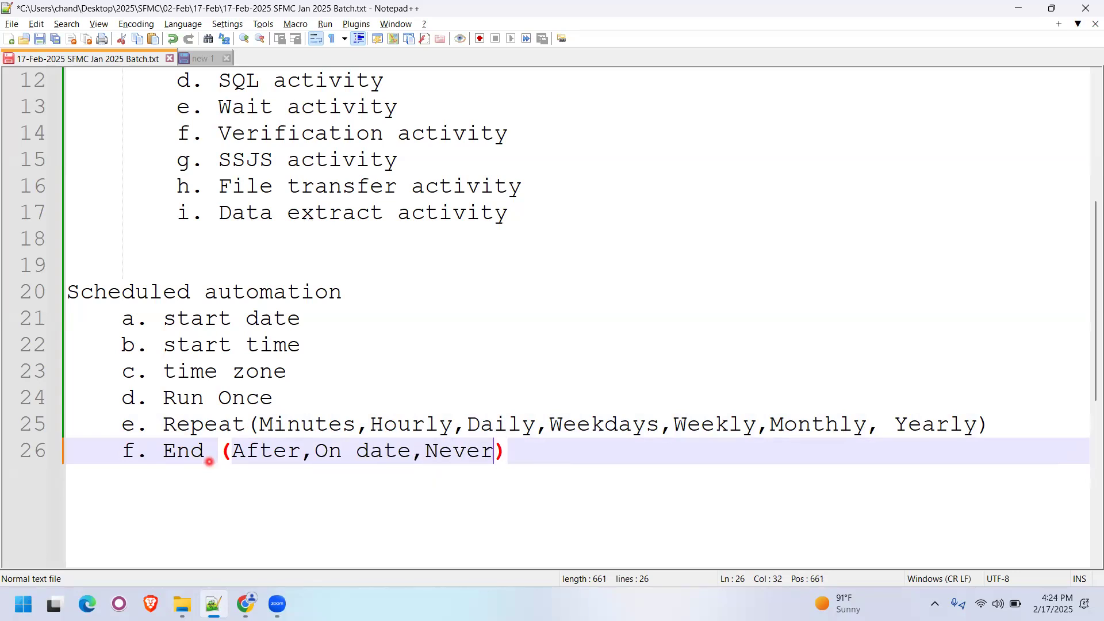
{"action": "key", "text": "ctrl+s"}
- Return to Automation Studio and examine the schedule's End options
{"action": "key", "text": "alt+Tab"}
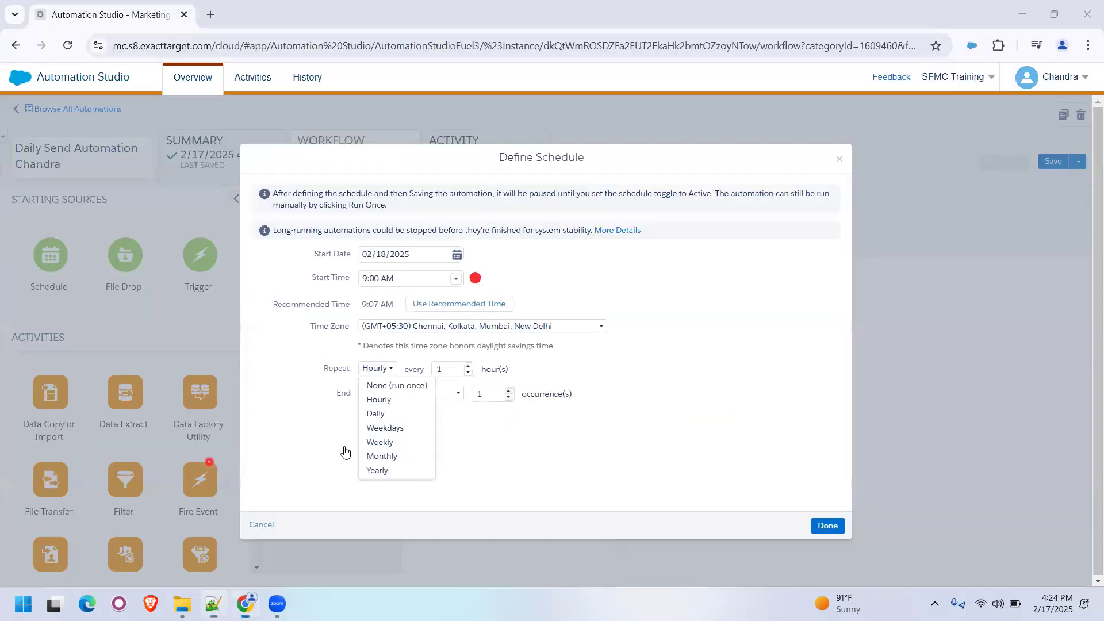
{"action": "left_click", "coordinate": [542, 429]}
{"action": "left_click", "coordinate": [402, 395]}
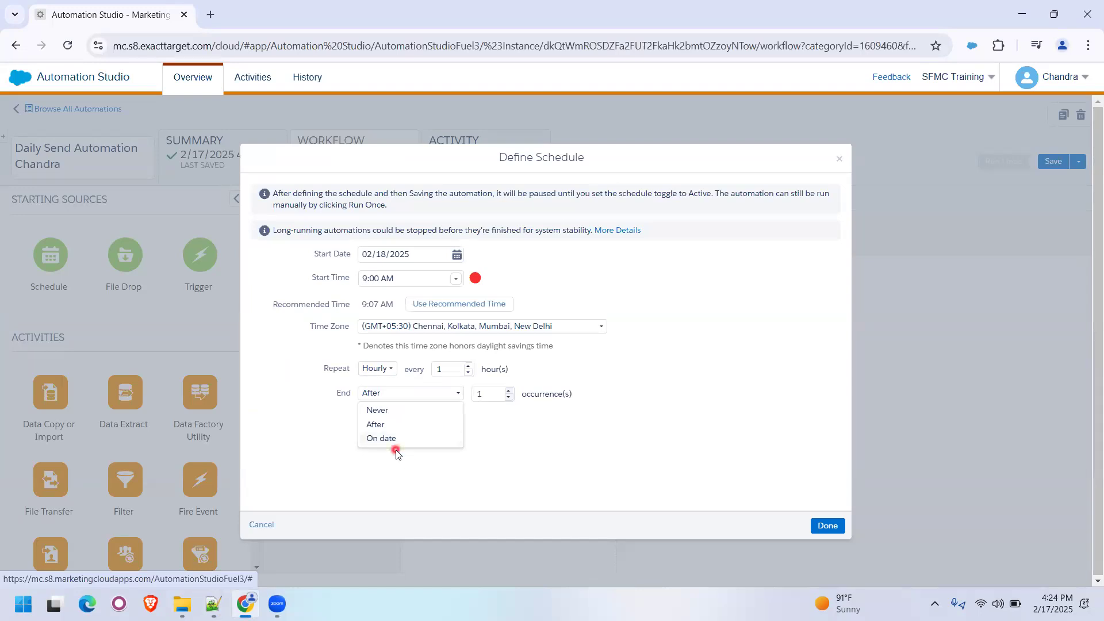
- Try the Daily, Hourly and Weekdays repeat frequencies one after another in the schedule definition
{"action": "left_click", "coordinate": [389, 372]}
{"action": "left_click", "coordinate": [375, 414]}
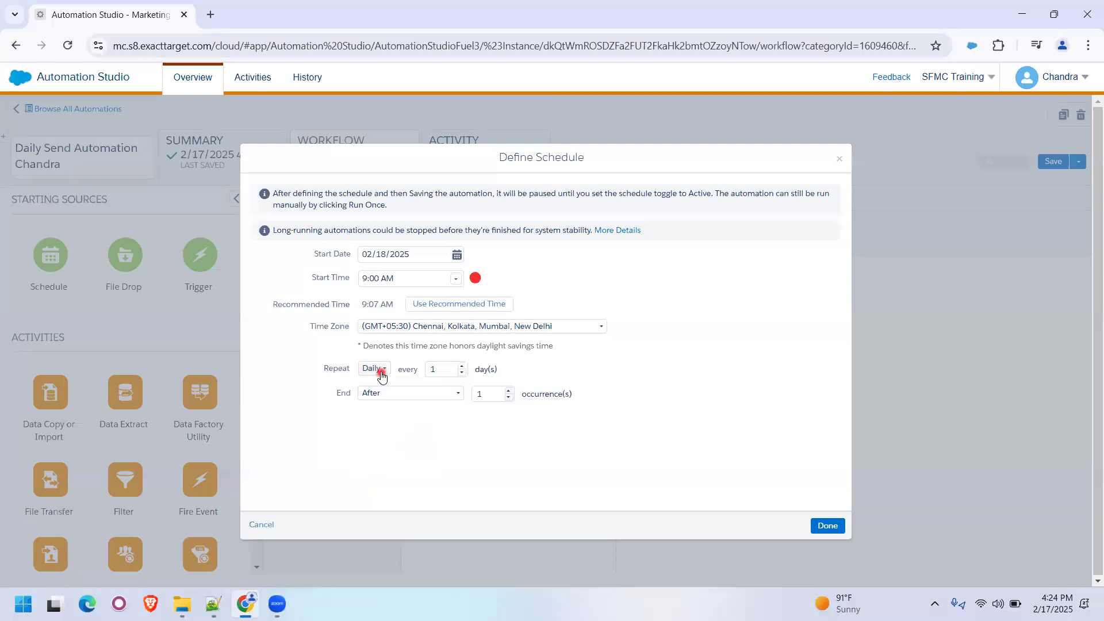
{"action": "left_click", "coordinate": [383, 374]}
{"action": "left_click", "coordinate": [379, 403]}
{"action": "left_click", "coordinate": [382, 375]}
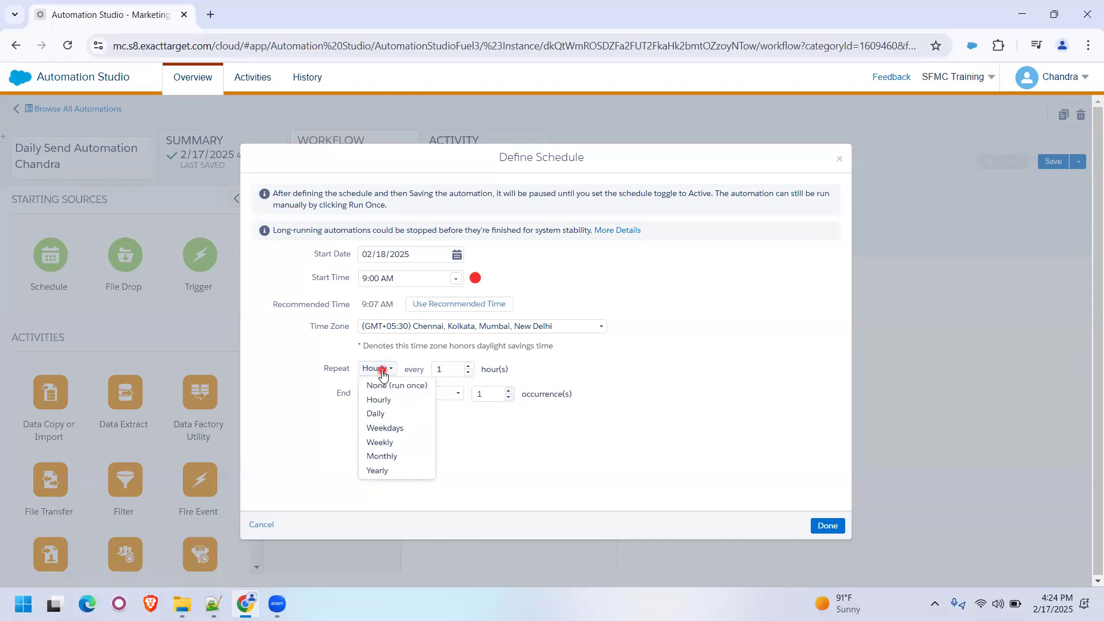
{"action": "left_click", "coordinate": [383, 429]}
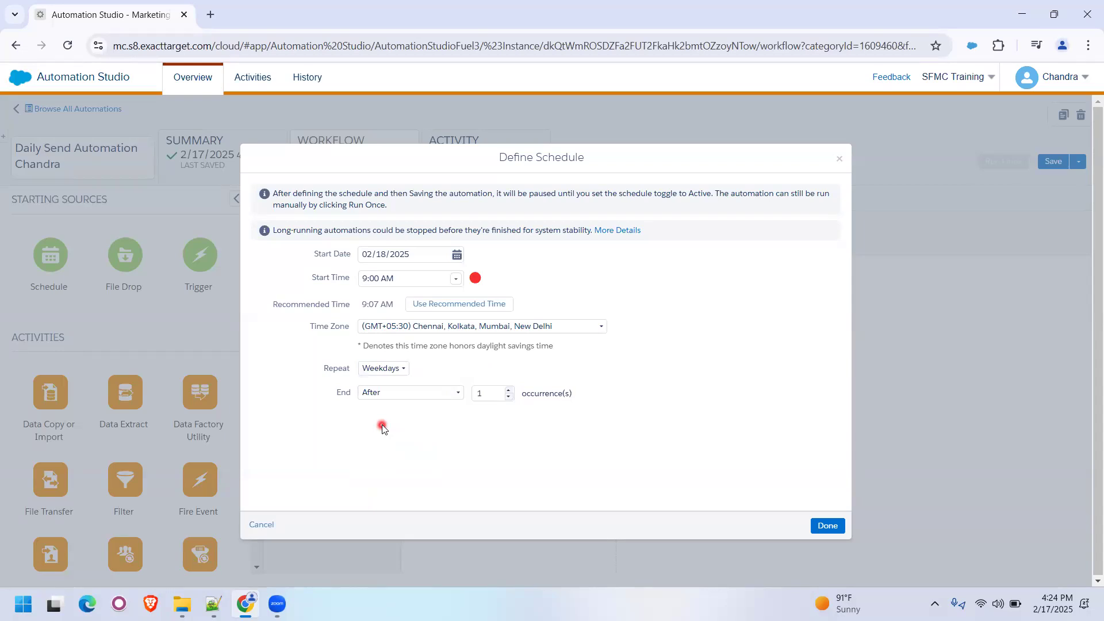
- Set the schedule to repeat weekly on Wednesday and Friday
{"action": "left_click", "coordinate": [396, 369]}
{"action": "left_click", "coordinate": [388, 443]}
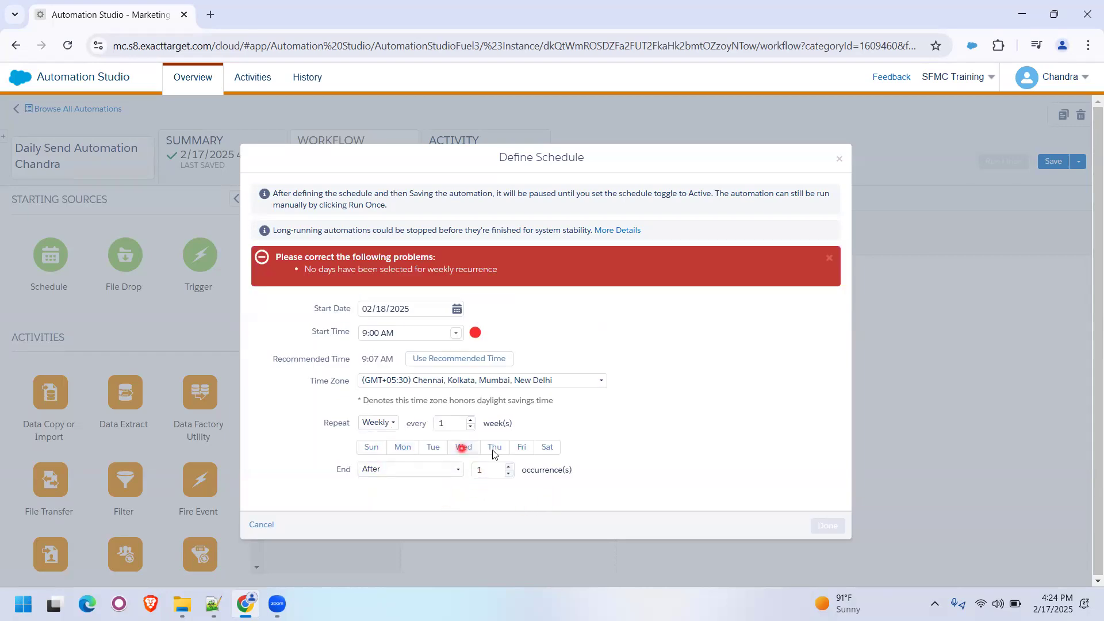
{"action": "left_click", "coordinate": [464, 448]}
{"action": "left_click", "coordinate": [526, 394]}
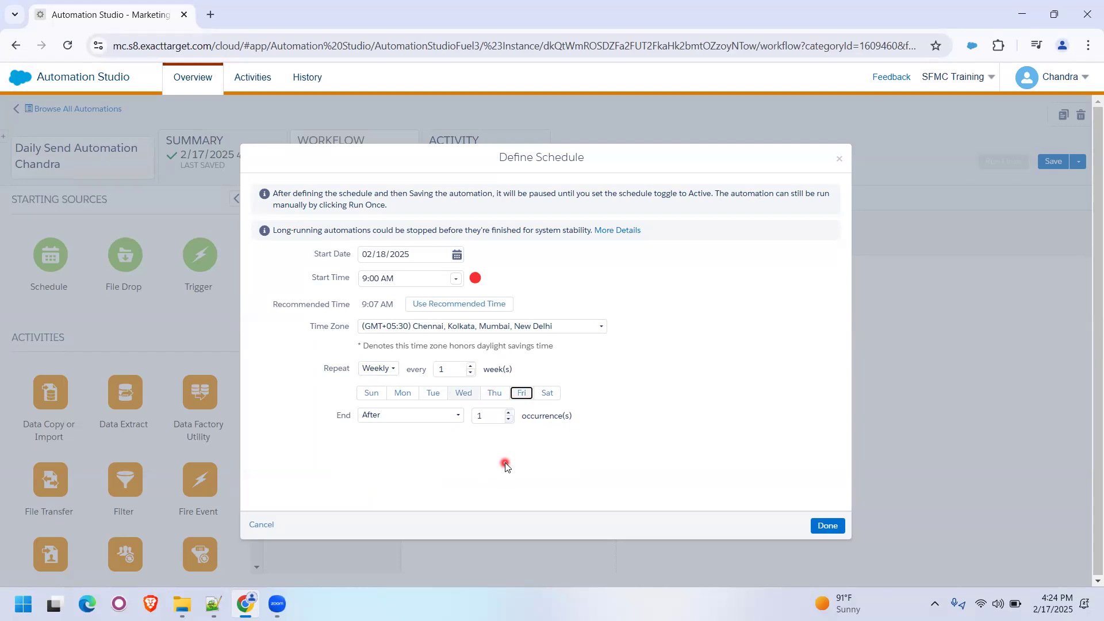
- Try the schedule's End options After and Never, apply the schedule with Never, and review its summary
{"action": "left_click", "coordinate": [447, 419]}
{"action": "left_click", "coordinate": [408, 437]}
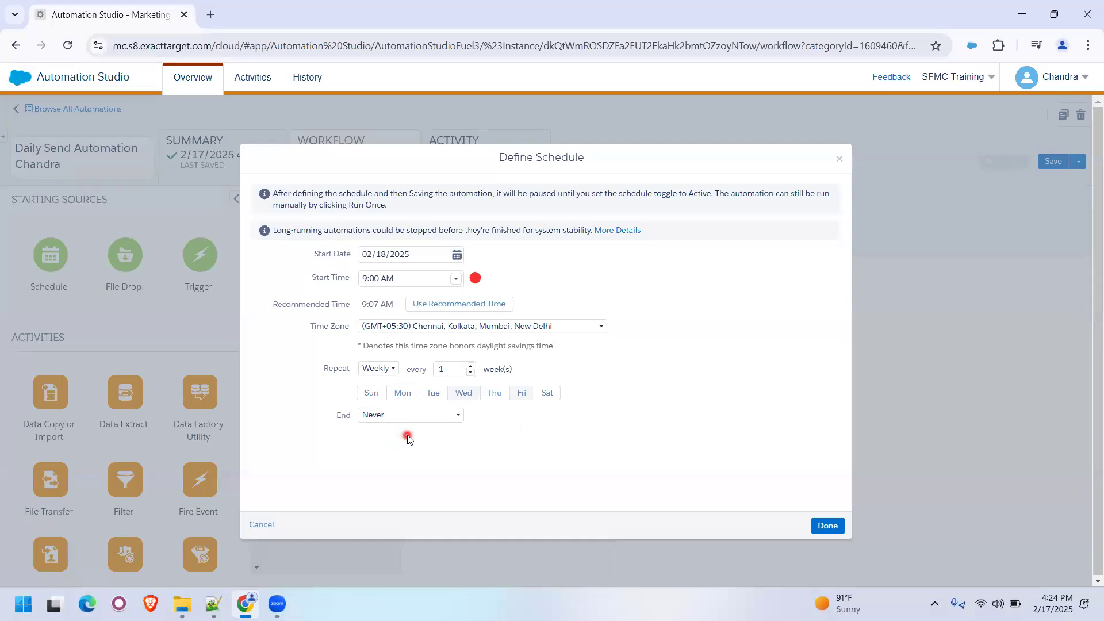
{"action": "left_click", "coordinate": [435, 418]}
{"action": "left_click", "coordinate": [407, 446]}
{"action": "left_click", "coordinate": [420, 416]}
{"action": "left_click", "coordinate": [404, 433]}
{"action": "left_click", "coordinate": [828, 526]}
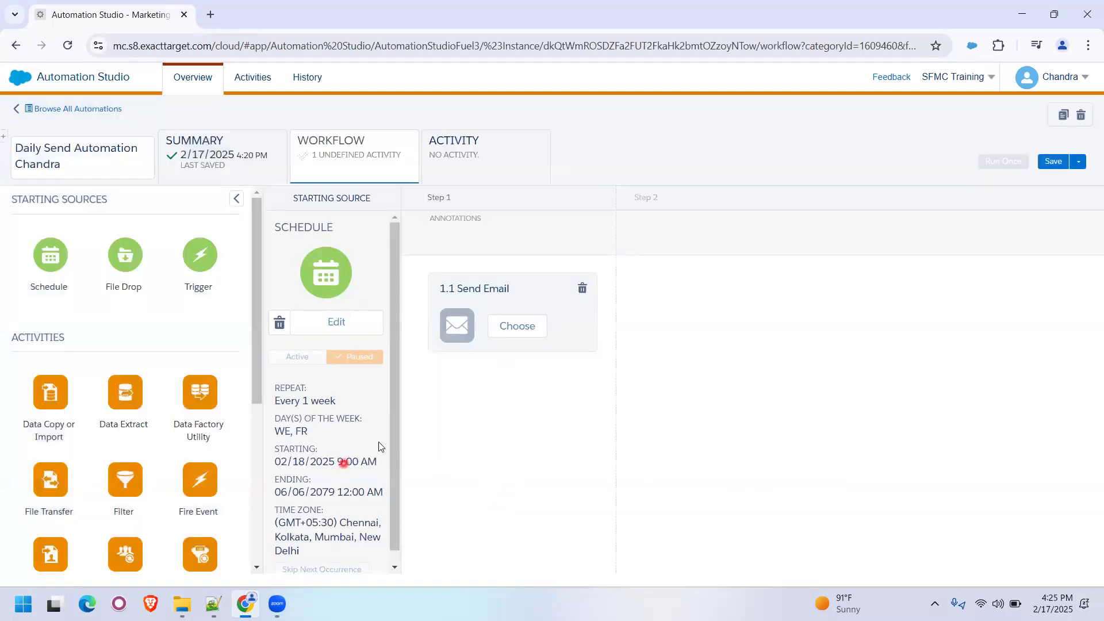
{"action": "left_click_drag", "start_coordinate": [391, 448], "coordinate": [393, 476]}
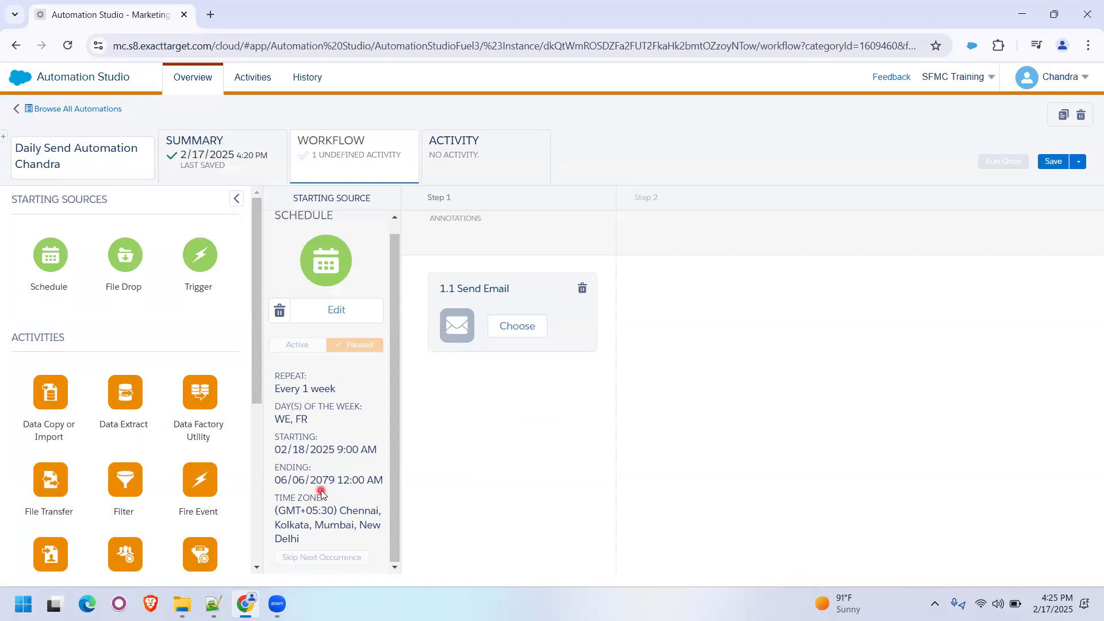
- Reopen the schedule, try Never as its end, and set it to end after 3 occurrences
{"action": "left_click", "coordinate": [344, 311]}
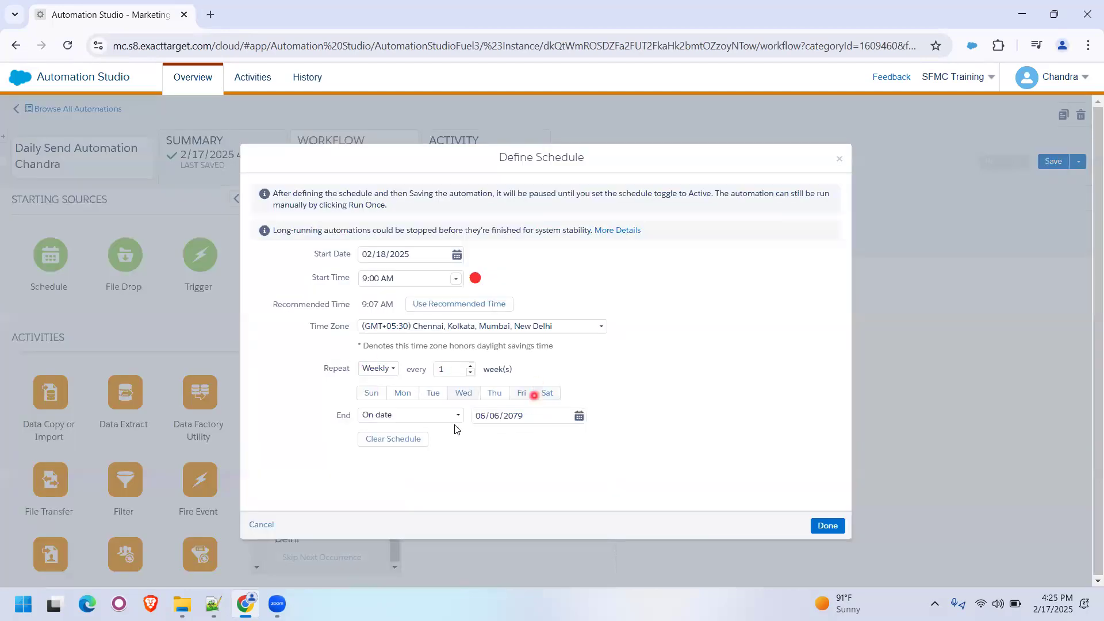
{"action": "left_click", "coordinate": [431, 416]}
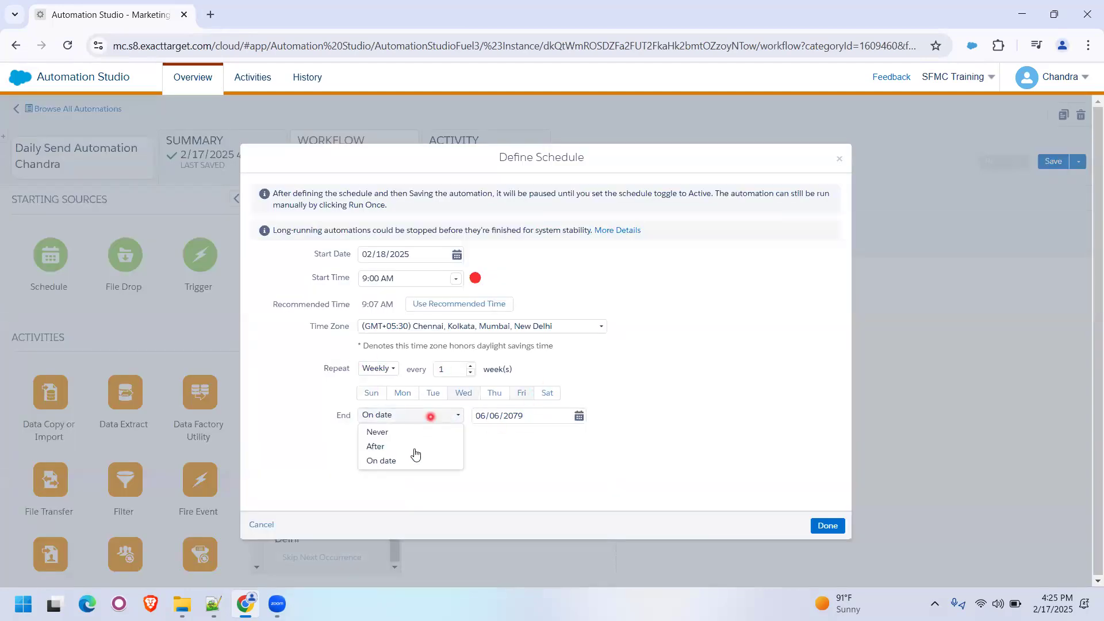
{"action": "left_click", "coordinate": [402, 432]}
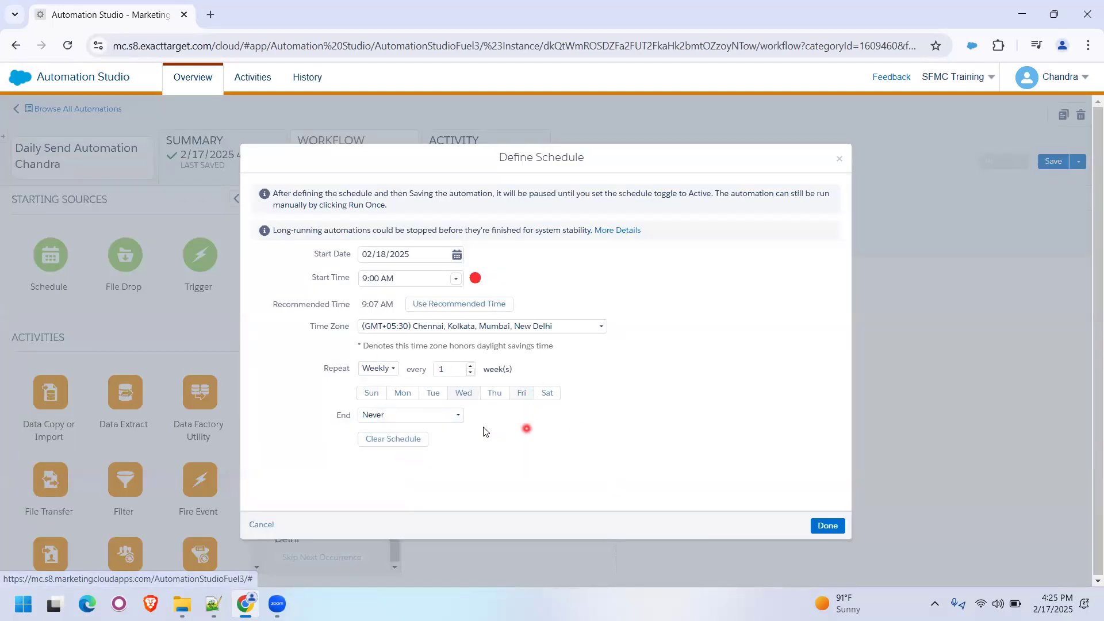
{"action": "left_click", "coordinate": [451, 416]}
{"action": "left_click", "coordinate": [403, 446]}
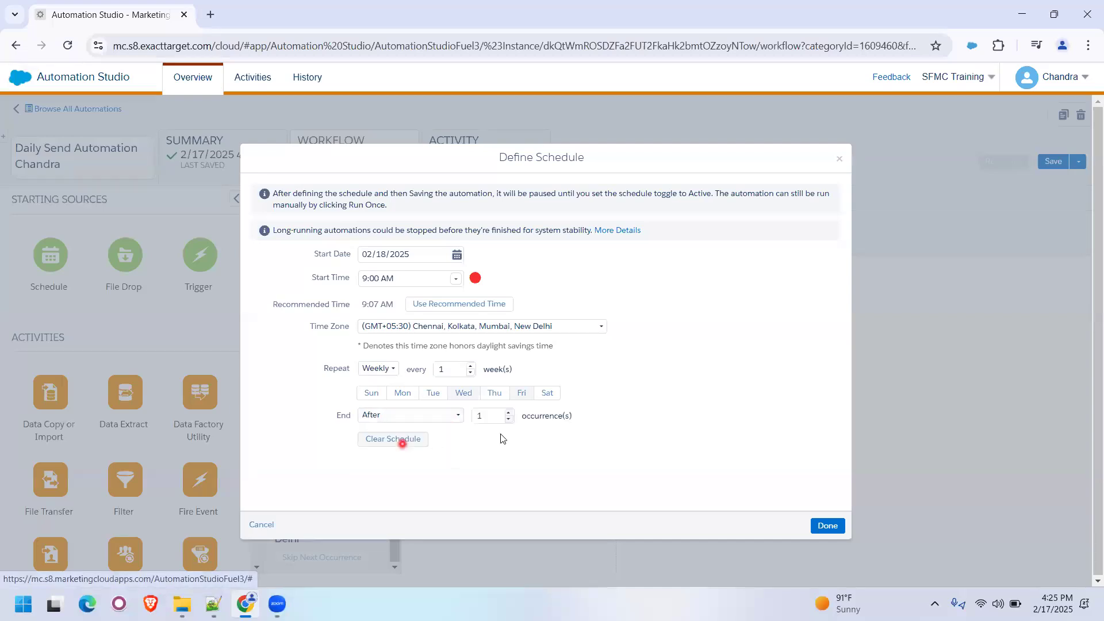
{"action": "left_click", "coordinate": [479, 416]}
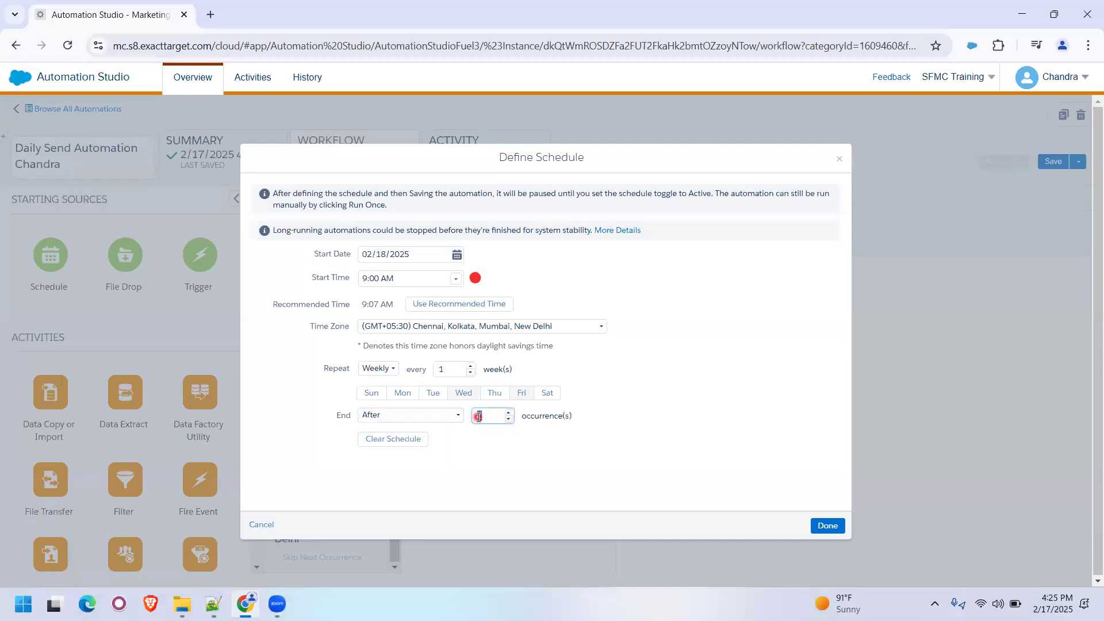
{"action": "type", "text": "3"}
{"action": "left_click", "coordinate": [524, 395]}
{"action": "left_click", "coordinate": [525, 395]}
- Clear the schedule and set its start to 02/18/2025 at 9:00 AM
{"action": "left_click", "coordinate": [402, 440]}
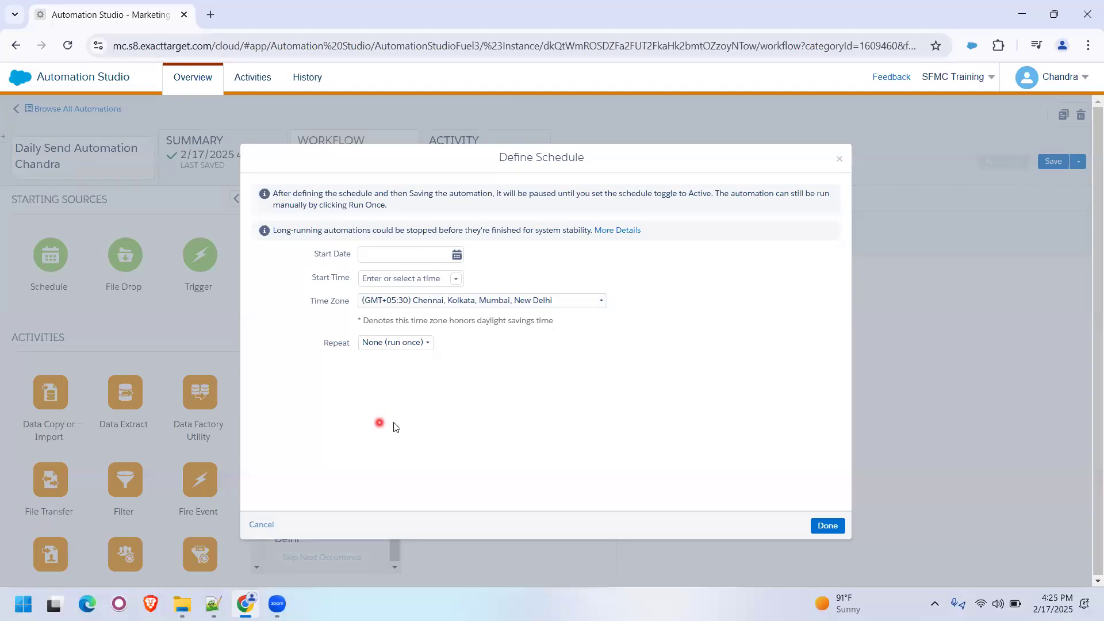
{"action": "left_click", "coordinate": [458, 255]}
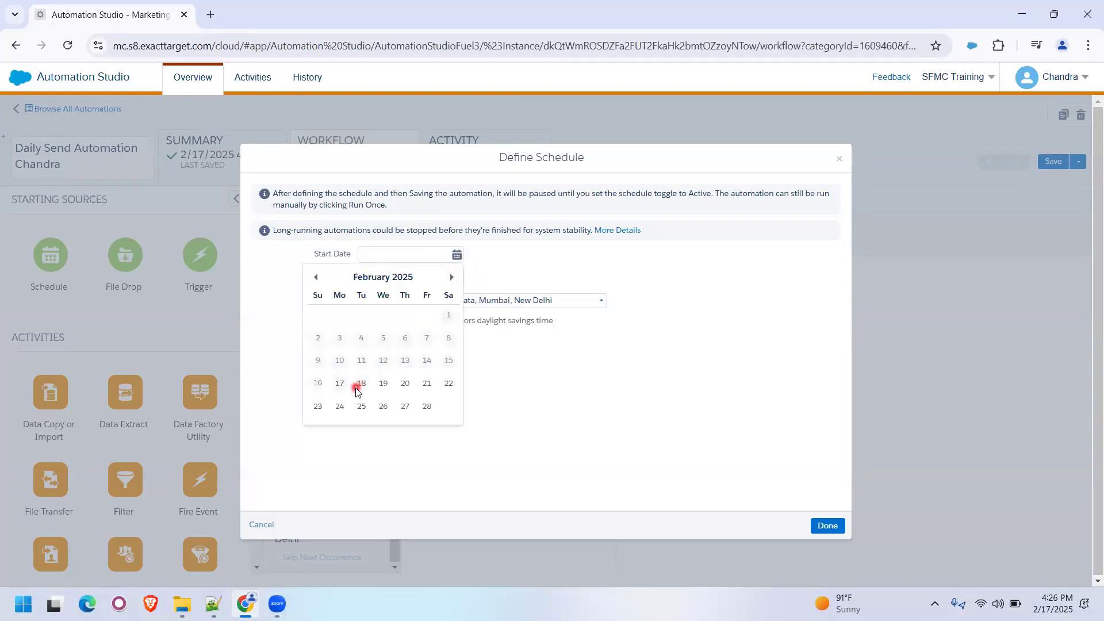
{"action": "left_click", "coordinate": [359, 382]}
{"action": "left_click", "coordinate": [455, 278]}
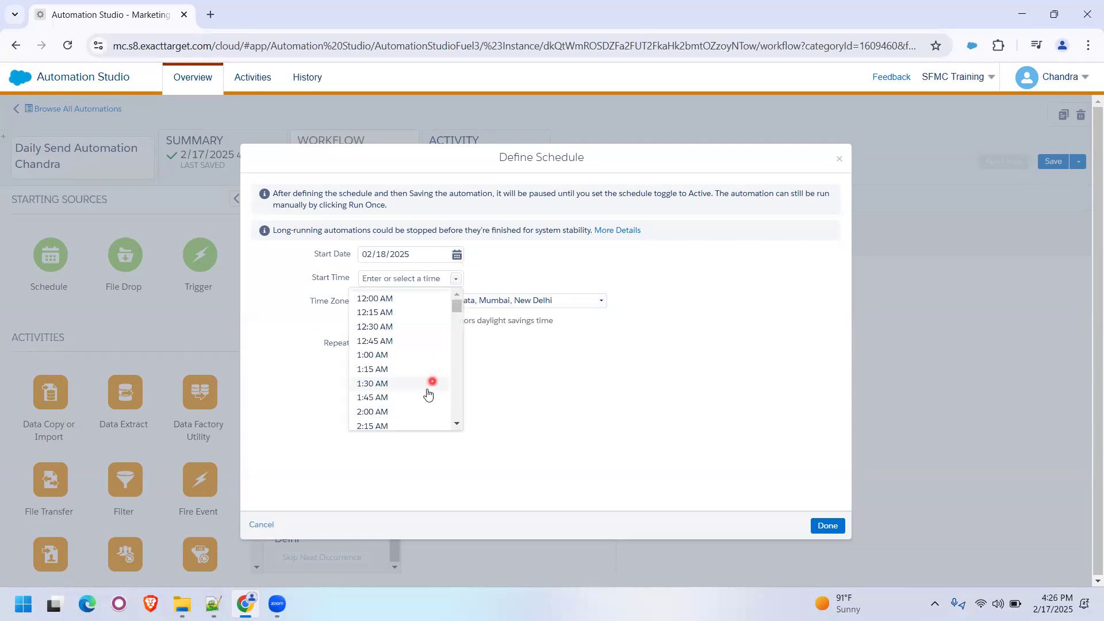
{"action": "scroll", "coordinate": [428, 385], "scroll_direction": "down", "scroll_amount": 3}
{"action": "scroll", "coordinate": [427, 394], "scroll_direction": "down", "scroll_amount": 3}
{"action": "scroll", "coordinate": [419, 387], "scroll_direction": "down", "scroll_amount": 3}
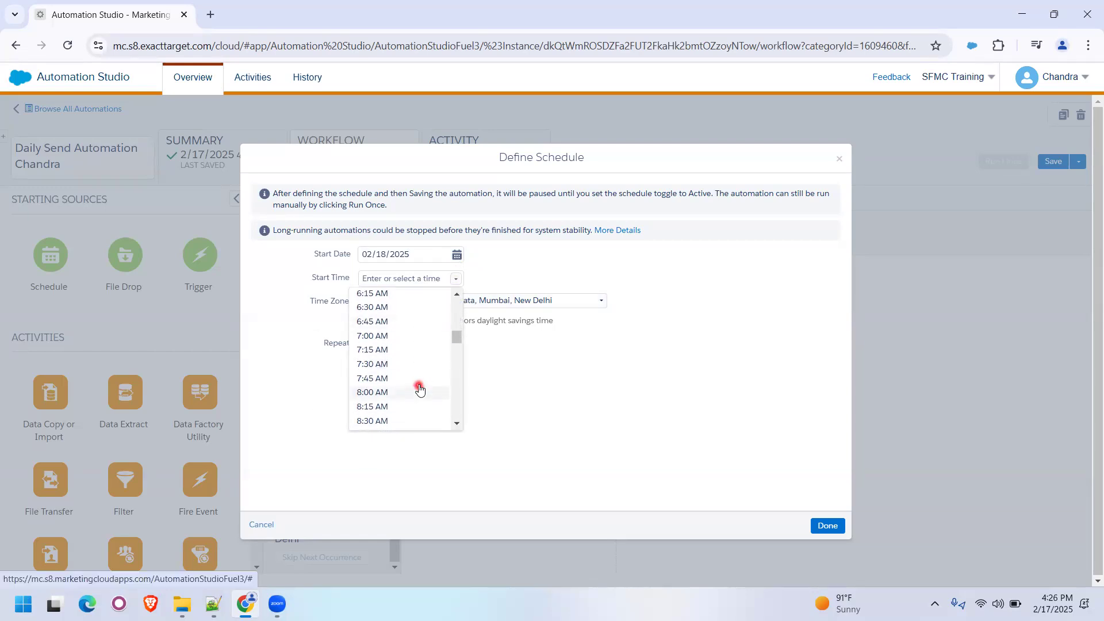
{"action": "left_click", "coordinate": [406, 378]}
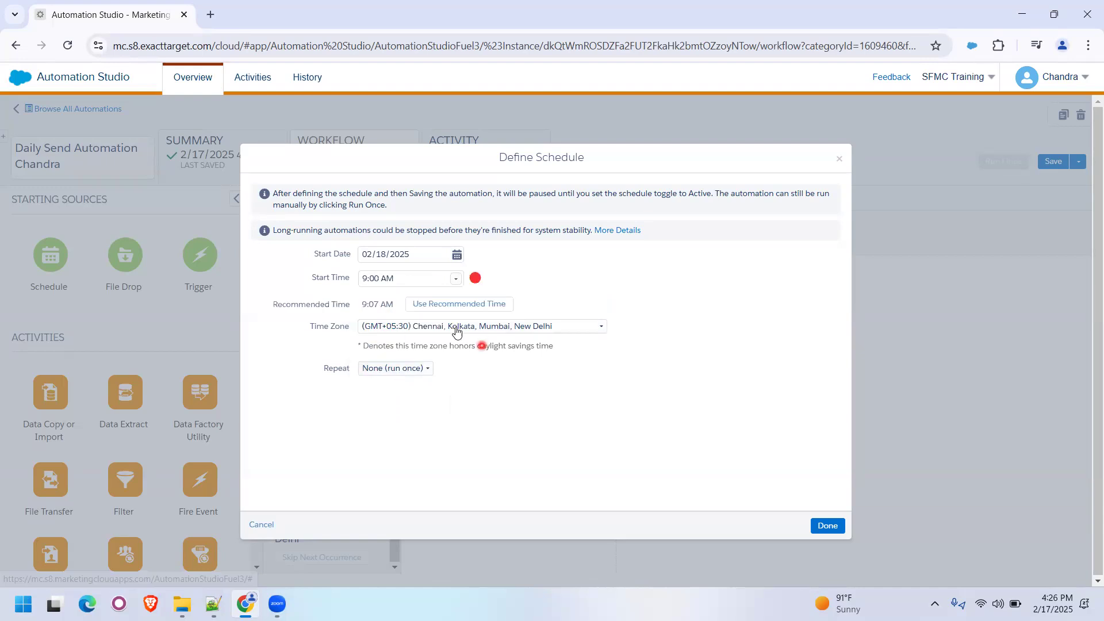
- Set the schedule to repeat daily and end after 5 occurrences, apply it, and save the automation
{"action": "left_click", "coordinate": [420, 369]}
{"action": "left_click", "coordinate": [403, 411]}
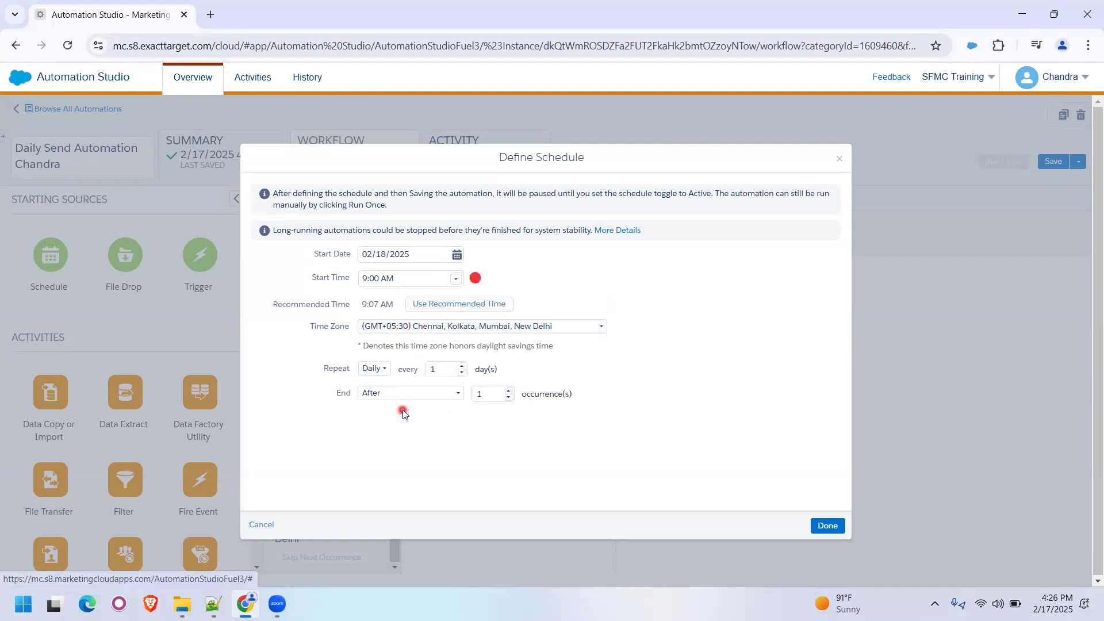
{"action": "left_click_drag", "start_coordinate": [496, 396], "coordinate": [470, 396]}
{"action": "type", "text": "5"}
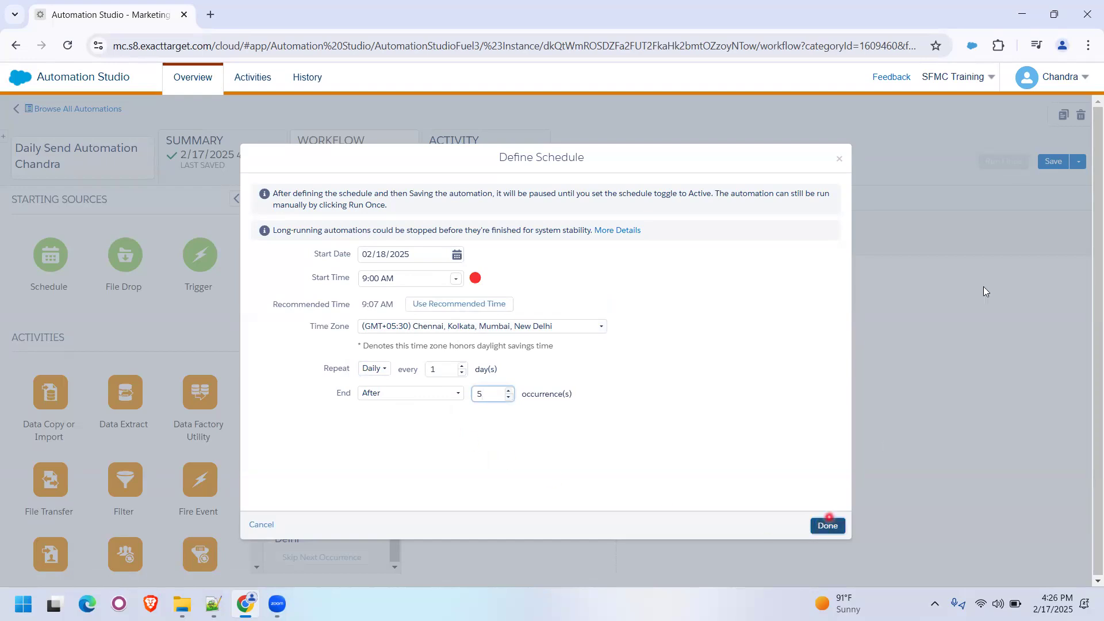
{"action": "left_click", "coordinate": [827, 525]}
{"action": "left_click", "coordinate": [1053, 161]}
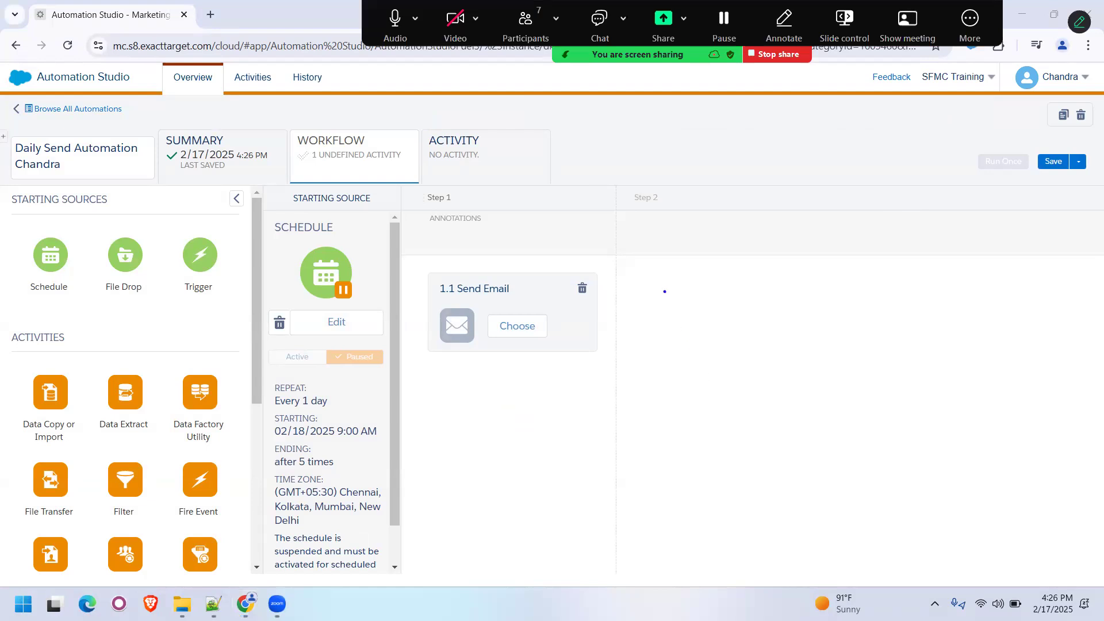
- Annotate the empty workflow area beside the Send Email activity with the list "1. DE", "2. Email", "3. Send Classification"
{"action": "left_click", "coordinate": [664, 291]}
{"action": "type", "text": "1. DE"}
{"action": "key", "text": "Return"}
{"action": "type", "text": "2. Email"}
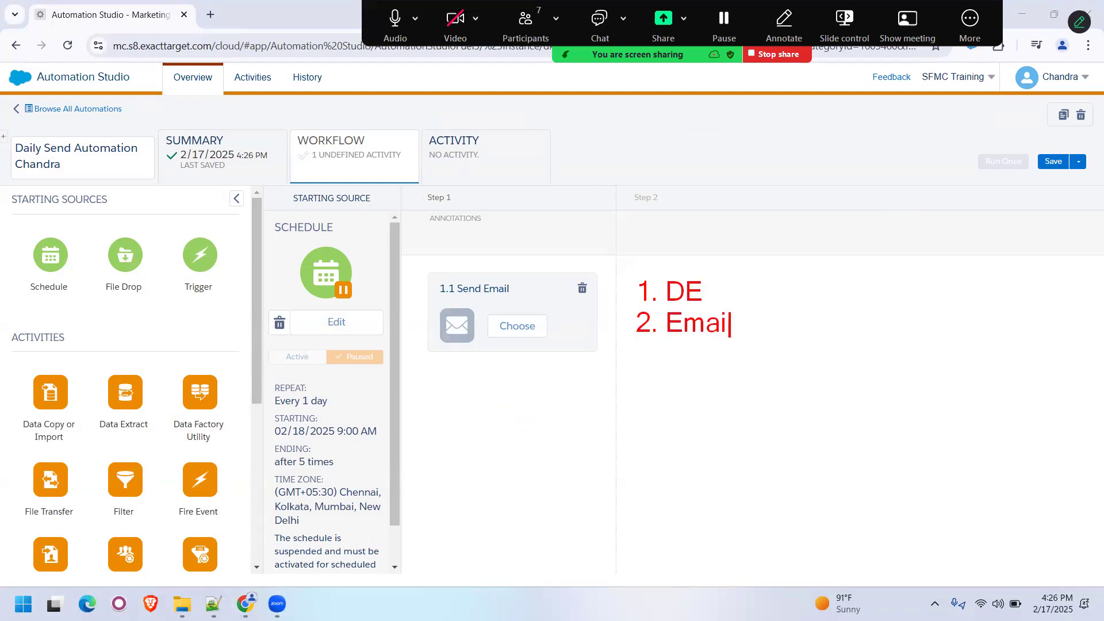
{"action": "key", "text": "Return"}
{"action": "type", "text": "3. Send "}
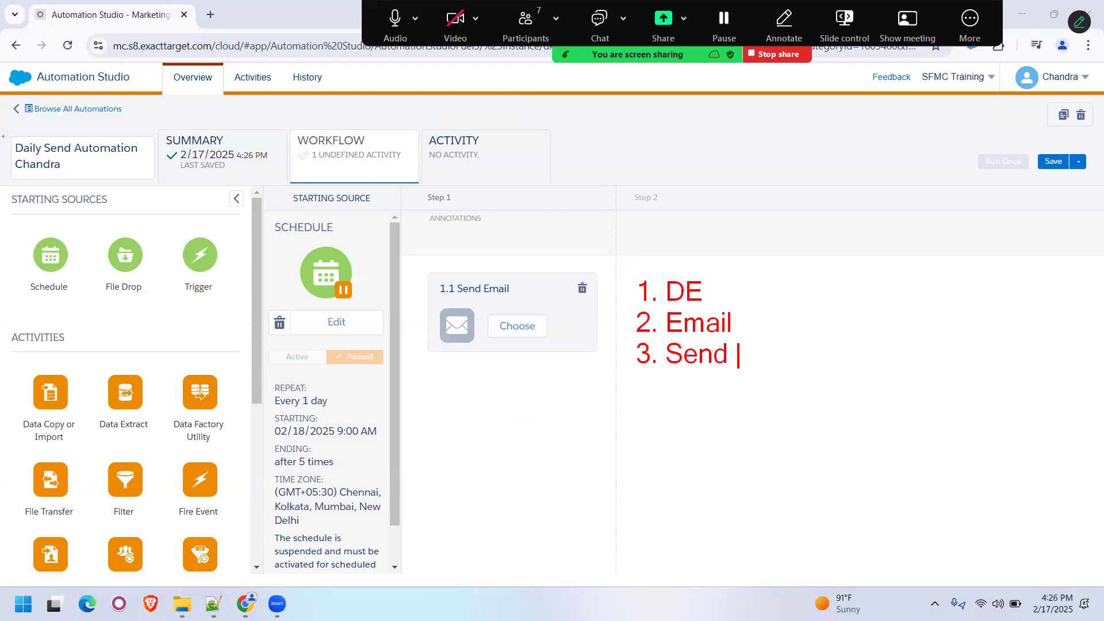
{"action": "type", "text": "Classification"}
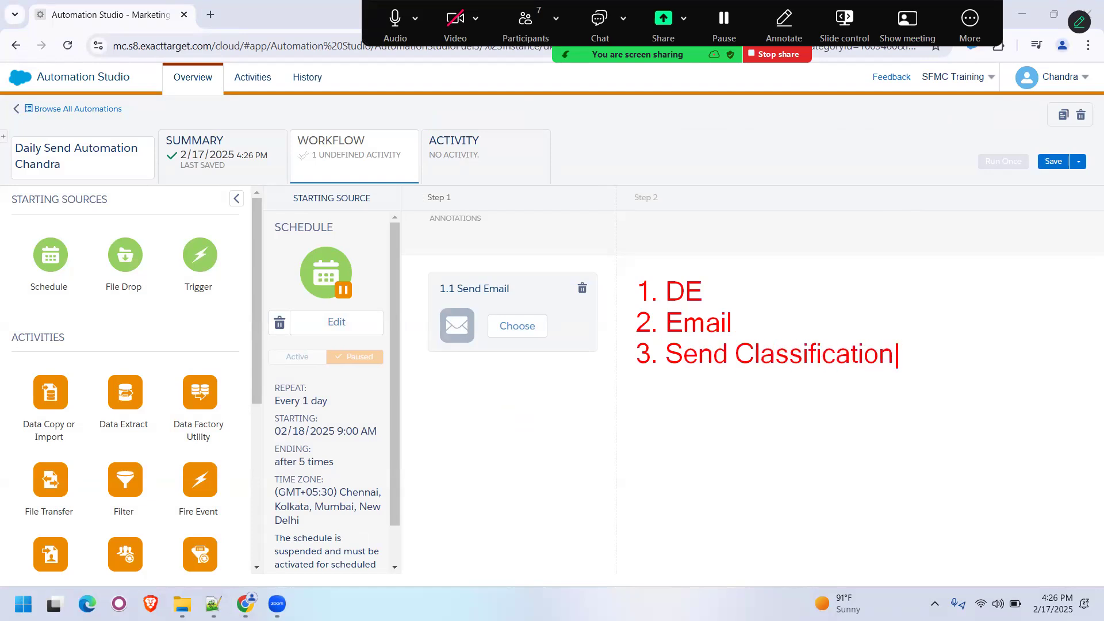
- Complete the annotated list with "4. Publication List - All Subscribers" and mark both the list and the Send Email title by hand
{"action": "key", "text": "Return"}
{"action": "type", "text": "4. Publica"}
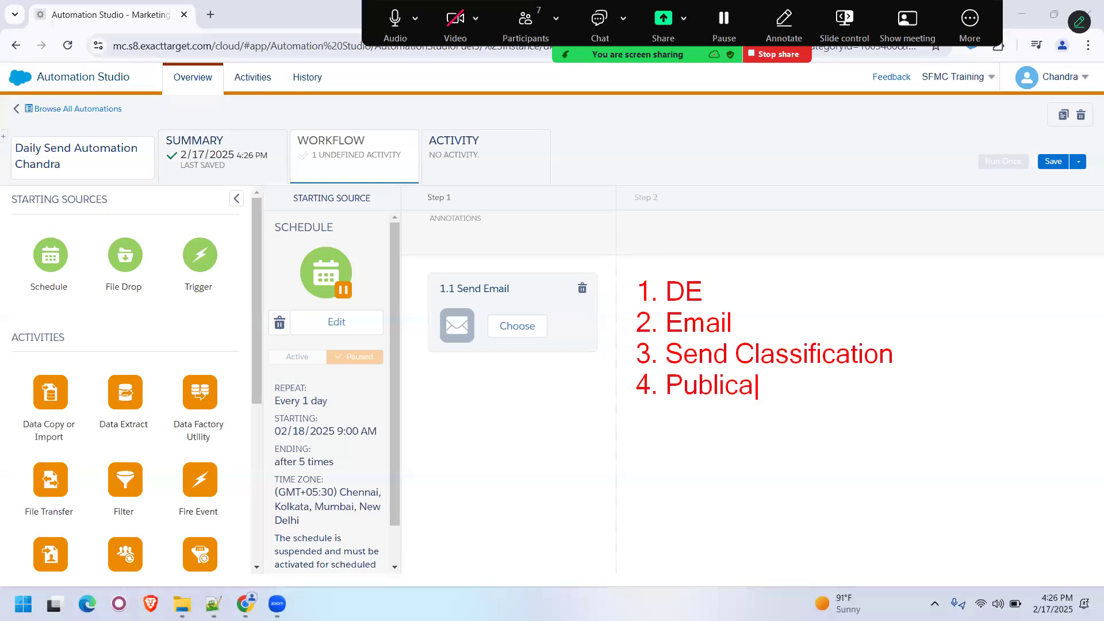
{"action": "type", "text": "tion List"}
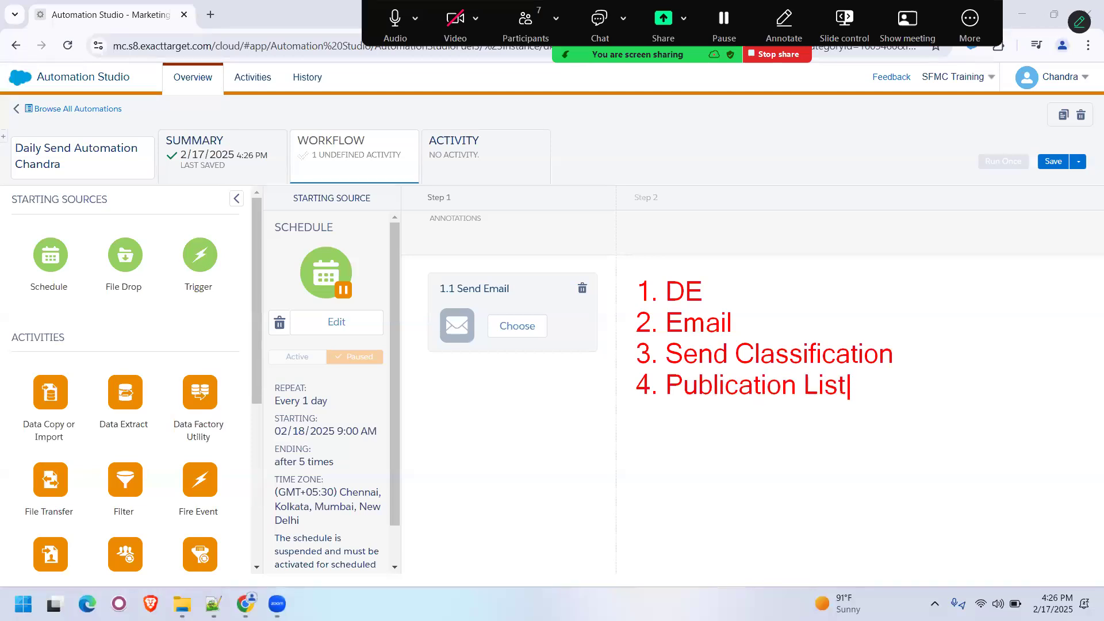
{"action": "type", "text": " - All Subscribers"}
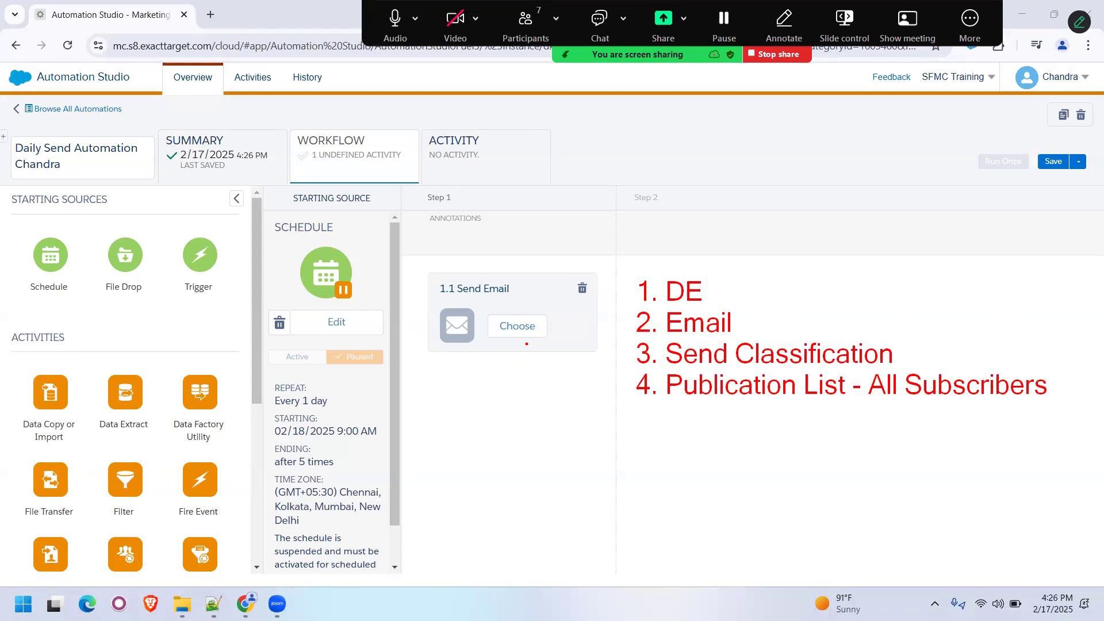
{"action": "mouse_move", "coordinate": [440, 299]}
{"action": "left_mouse_down"}
{"action": "mouse_move", "coordinate": [516, 298]}
{"action": "mouse_move", "coordinate": [521, 269]}
{"action": "mouse_move", "coordinate": [433, 269]}
{"action": "mouse_move", "coordinate": [432, 299]}
{"action": "mouse_move", "coordinate": [450, 300]}
{"action": "left_mouse_up"}
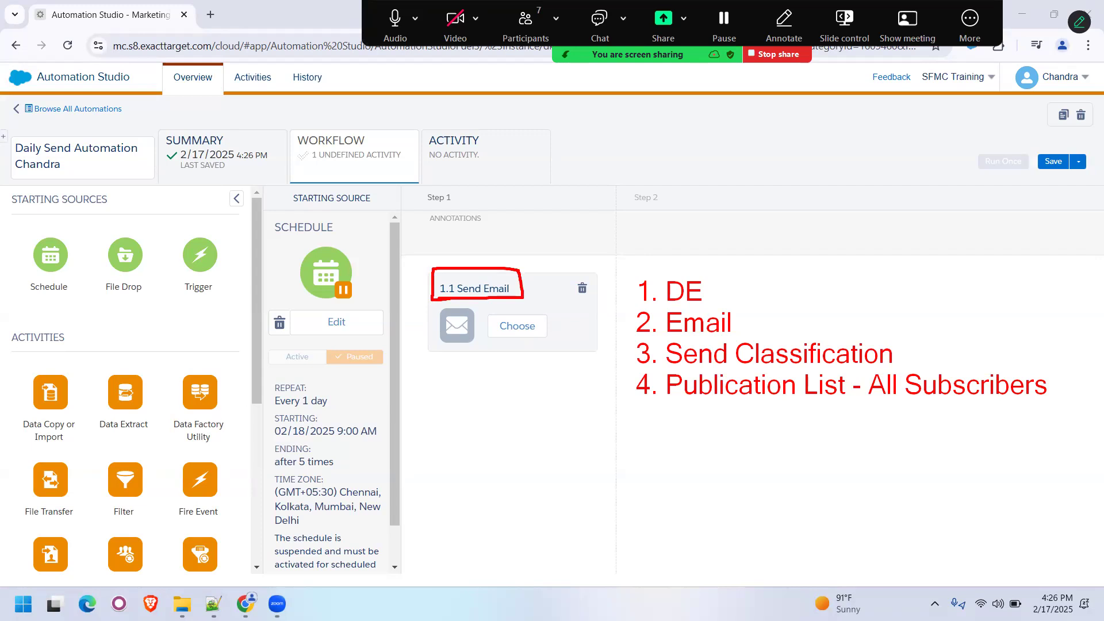
{"action": "left_click_drag", "start_coordinate": [627, 266], "coordinate": [637, 398]}
- Add an annotation headed "Import" below the first list, with the items "1. file", "2. de", "3. data action"
{"action": "left_click_drag", "start_coordinate": [639, 448], "coordinate": [640, 472]}
{"action": "type", "text": "Import"}
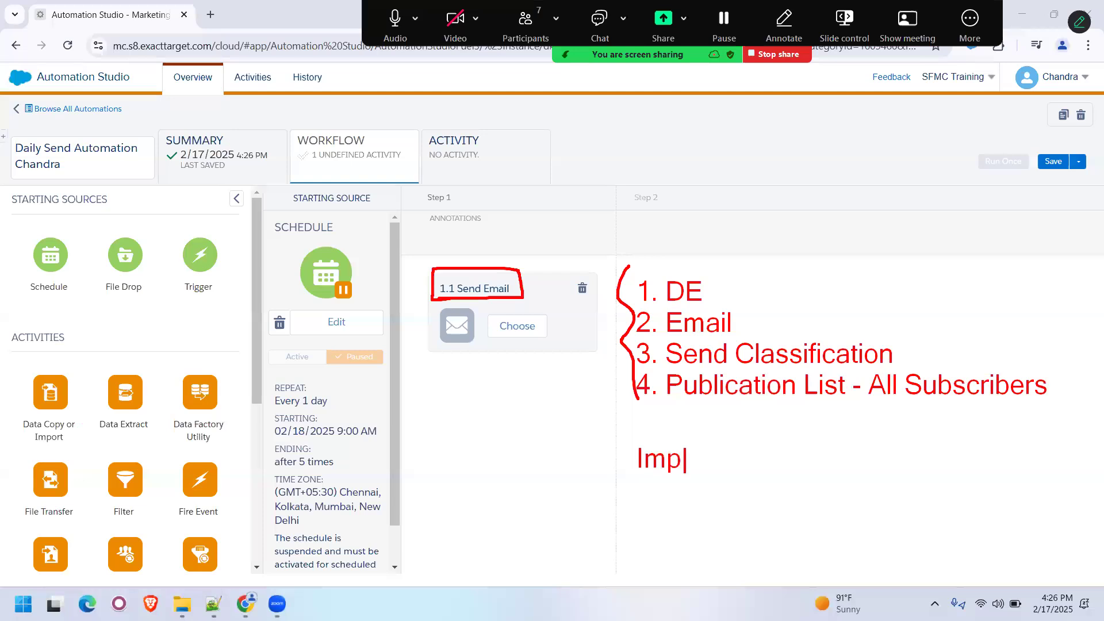
{"action": "left_click", "coordinate": [722, 509]}
{"action": "type", "text": "1. file"}
{"action": "key", "text": "Return"}
{"action": "type", "text": "2. de"}
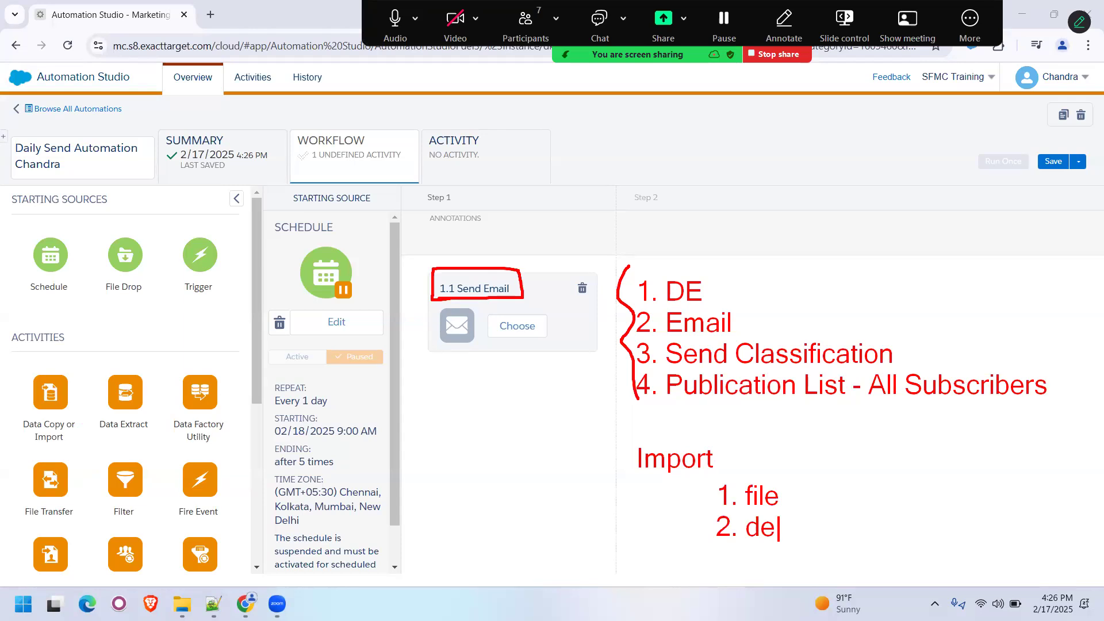
{"action": "key", "text": "Return"}
{"action": "type", "text": "3. data ac"}
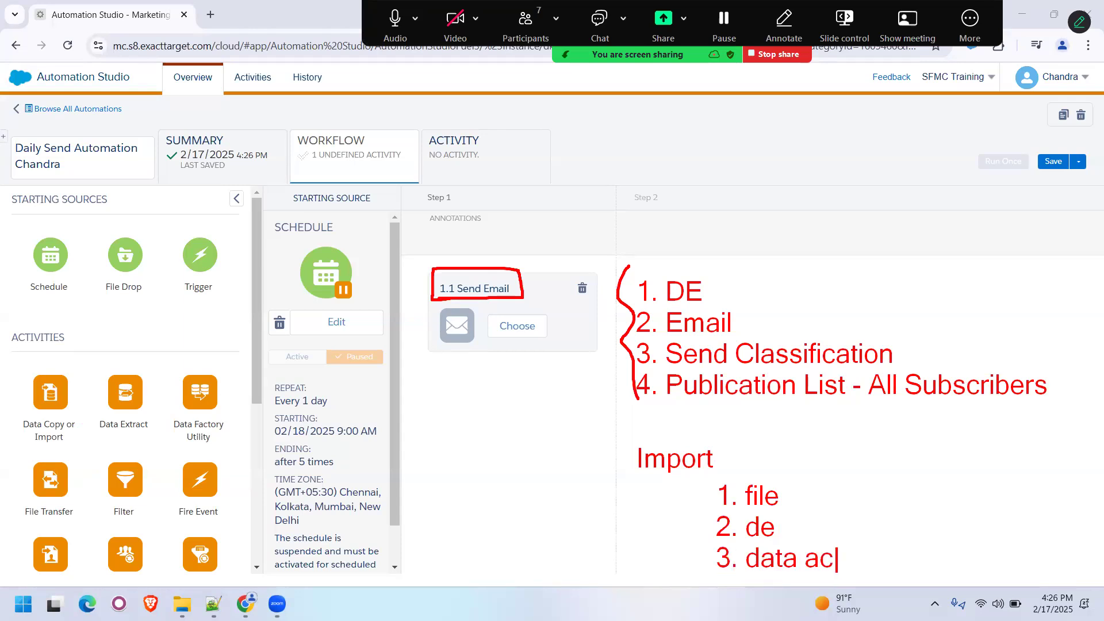
{"action": "type", "text": "tion"}
- Draw brackets around the Import list and underline the schedule's start time
{"action": "mouse_move", "coordinate": [700, 479]}
{"action": "left_mouse_down"}
{"action": "mouse_move", "coordinate": [682, 489]}
{"action": "mouse_move", "coordinate": [661, 557]}
{"action": "mouse_move", "coordinate": [682, 581]}
{"action": "left_mouse_up"}
{"action": "left_click_drag", "start_coordinate": [916, 465], "coordinate": [915, 580]}
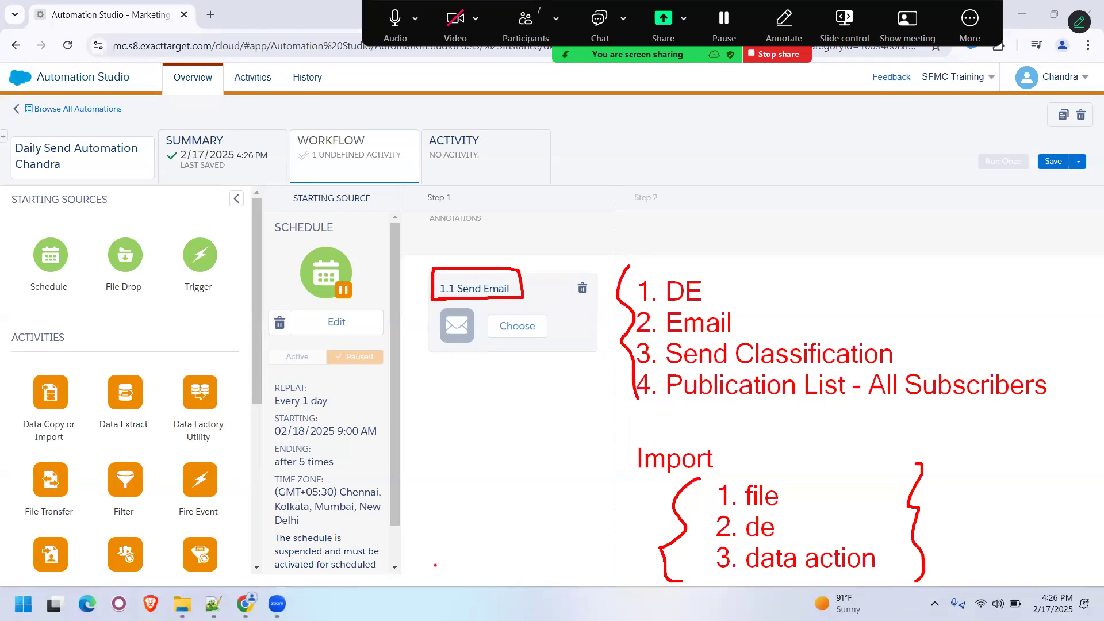
{"action": "left_click_drag", "start_coordinate": [323, 439], "coordinate": [370, 438]}
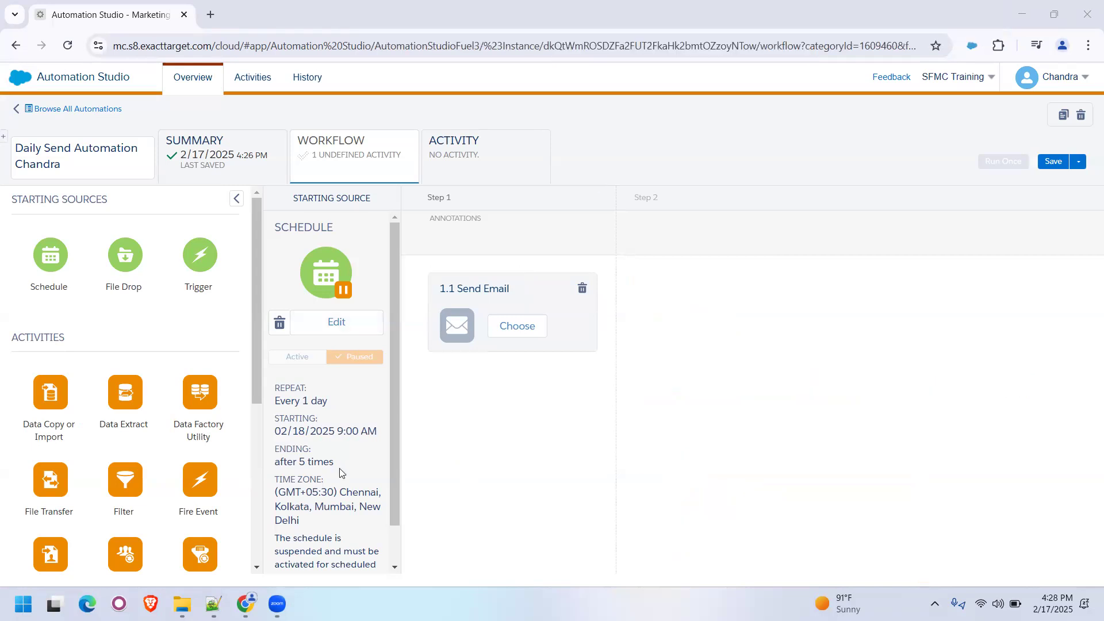
- Save the daily send automation again and dismiss the notification
{"action": "left_click", "coordinate": [1054, 163]}
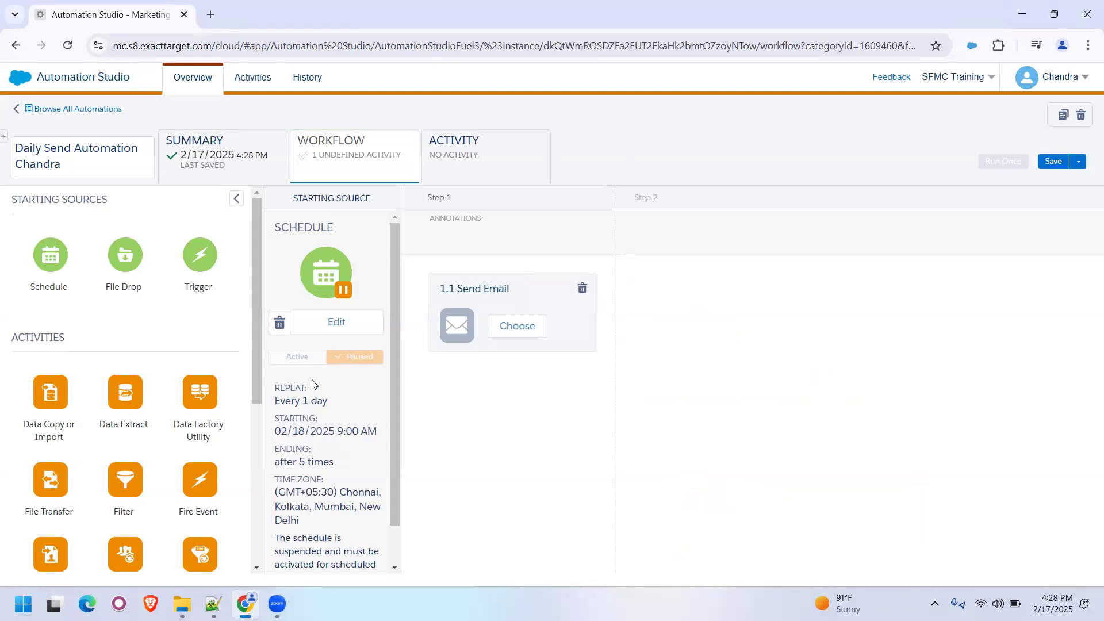
{"action": "left_click", "coordinate": [1053, 162]}
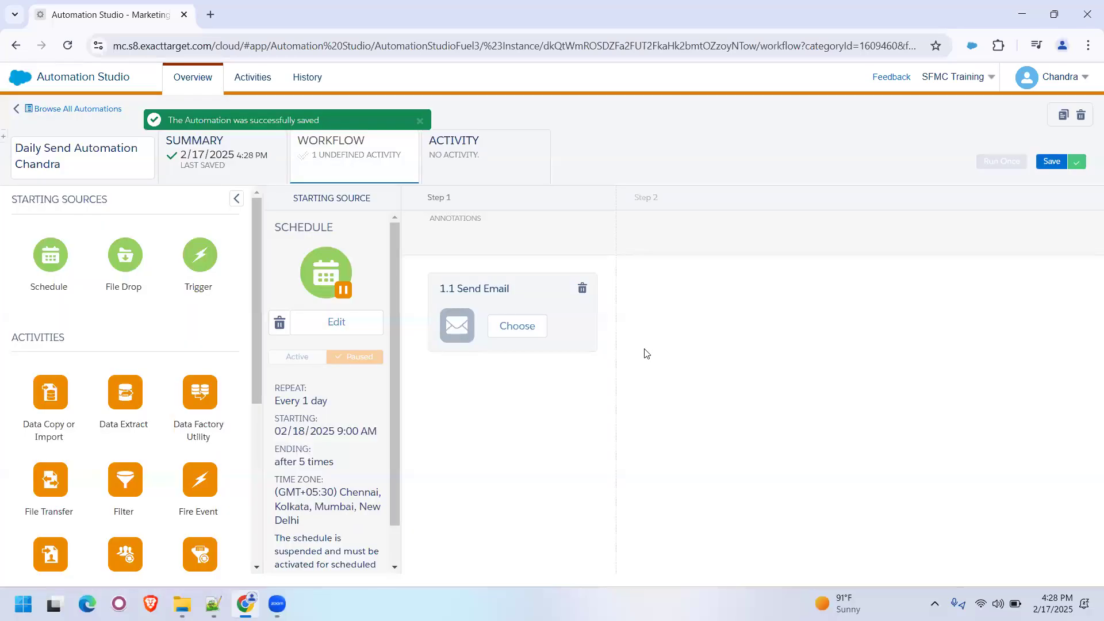
{"action": "left_click", "coordinate": [421, 121]}
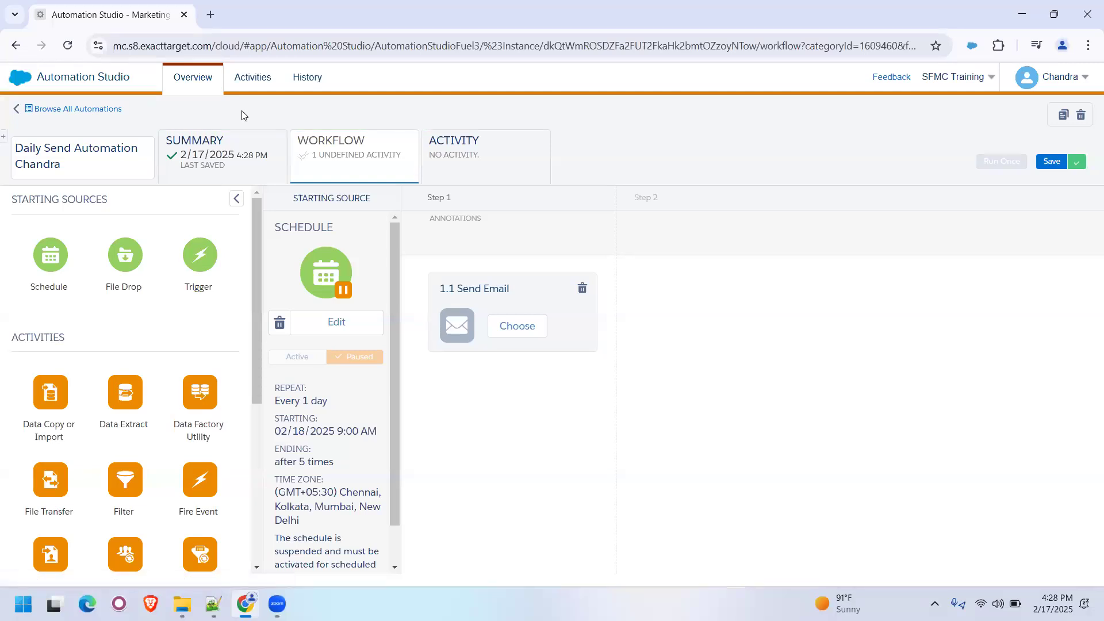
- Switch from Automation Studio to Email Studio
{"action": "mouse_move", "coordinate": [16, 83]}
{"action": "mouse_move", "coordinate": [337, 157]}
{"action": "mouse_move", "coordinate": [32, 144]}
{"action": "left_click", "coordinate": [31, 205]}
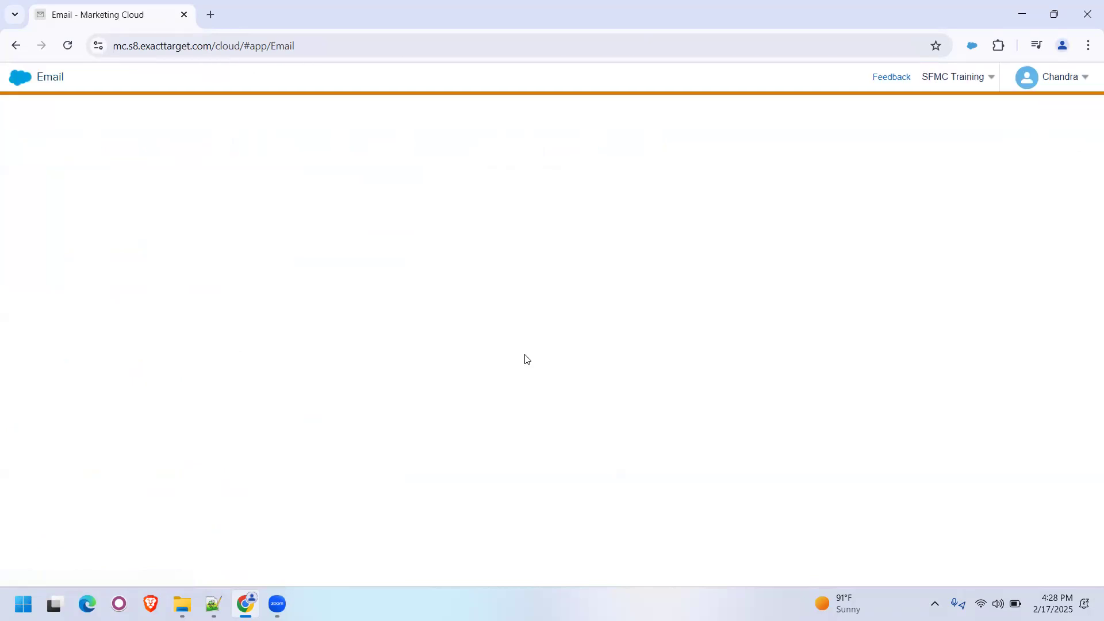
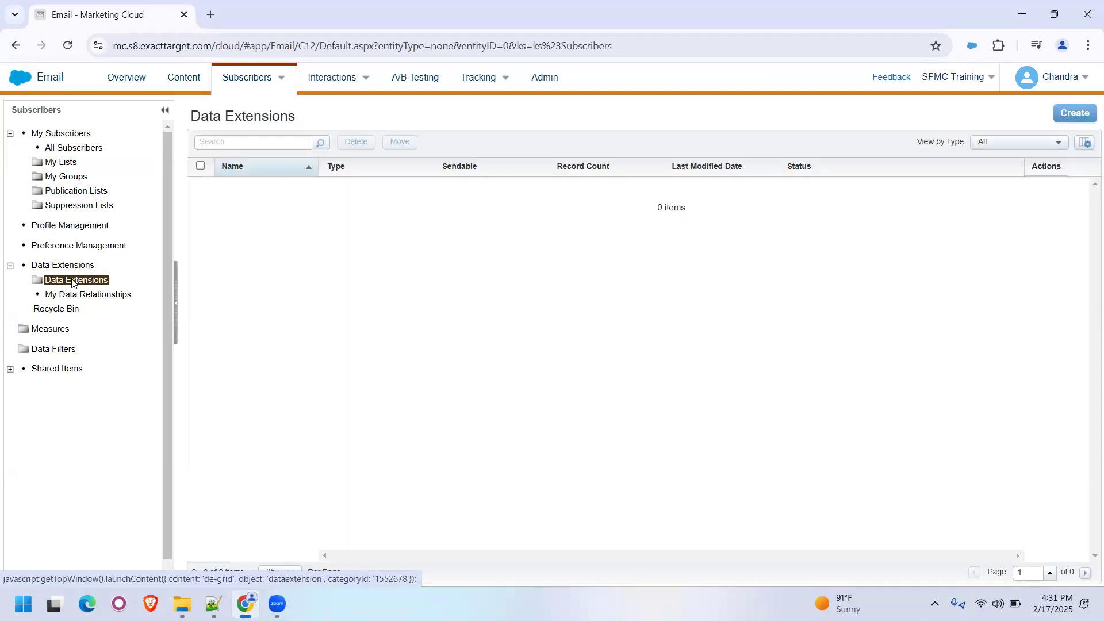
- Create a folder inside the Data Extensions folder, named with the account owner's first name
{"action": "right_click", "coordinate": [72, 282]}
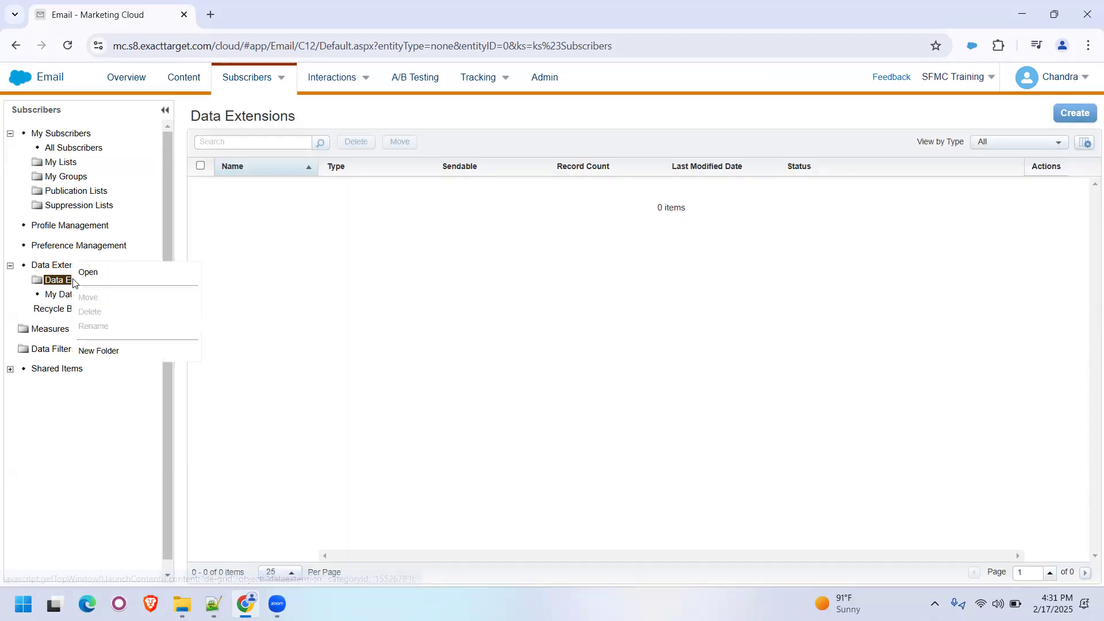
{"action": "left_click", "coordinate": [105, 349]}
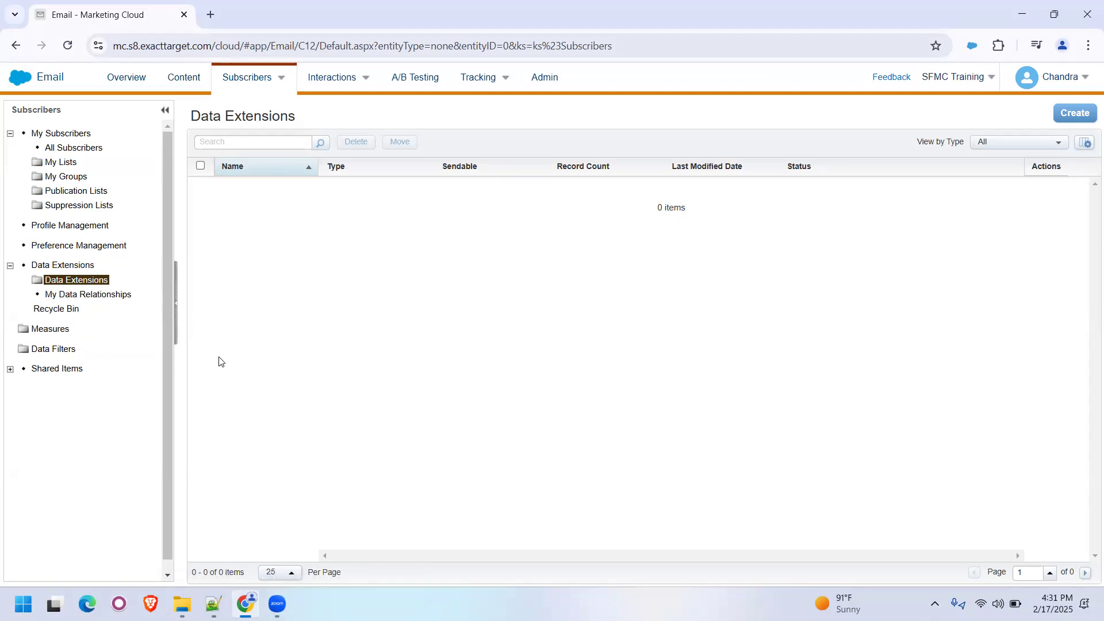
{"action": "type", "text": "Chandra"}
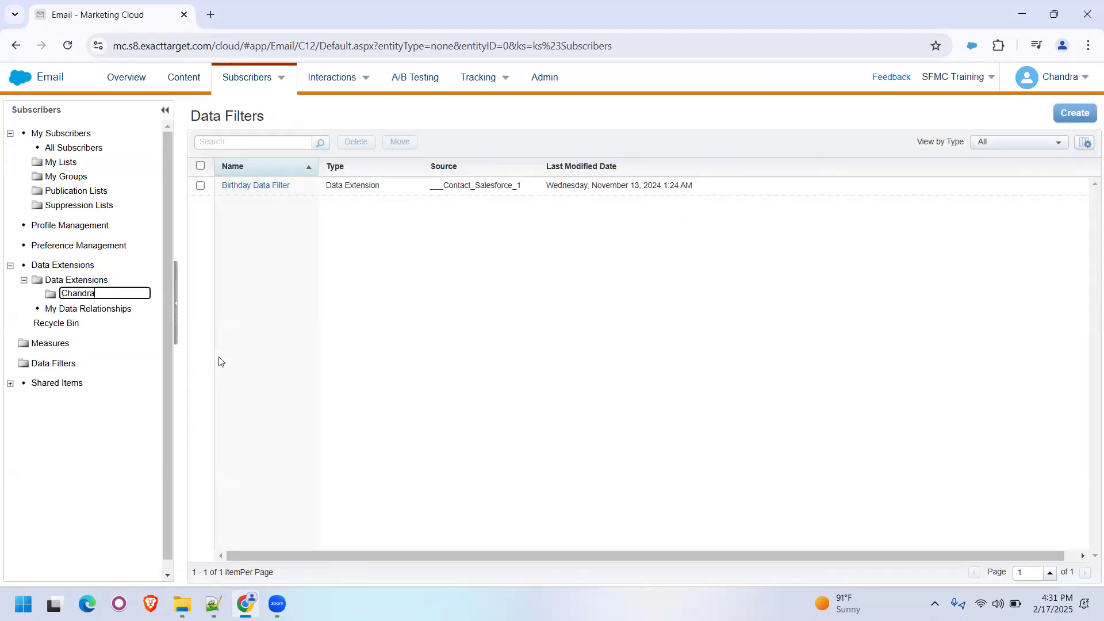
{"action": "key", "text": "Return"}
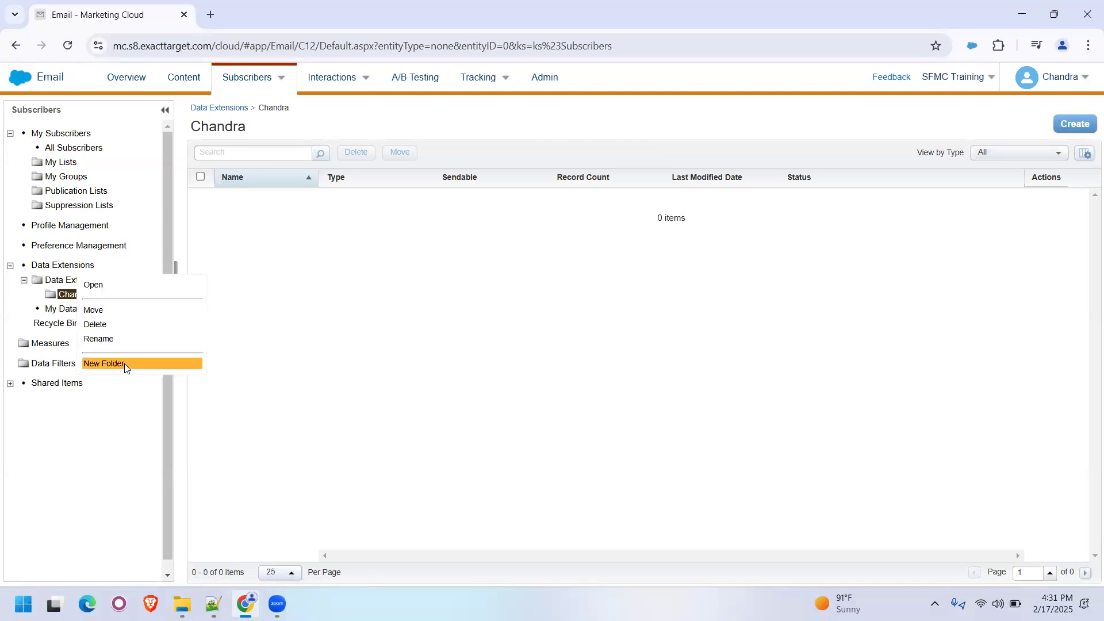
- Create a subfolder named Automation Studio inside the new personal data extension folder
{"action": "left_click", "coordinate": [282, 364]}
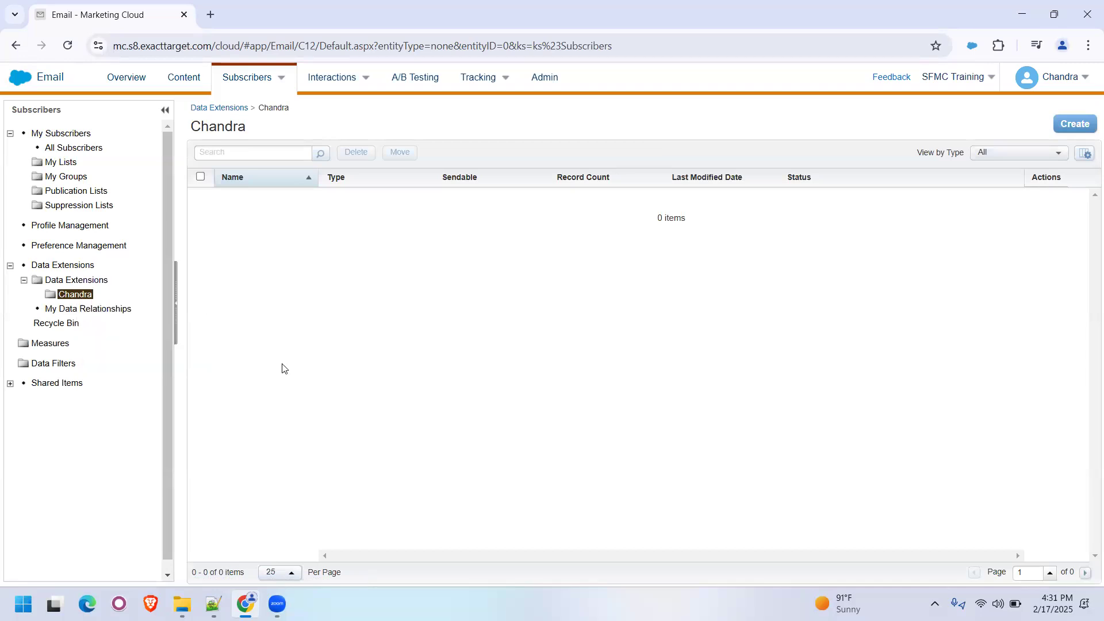
{"action": "type", "text": "Automation Studio"}
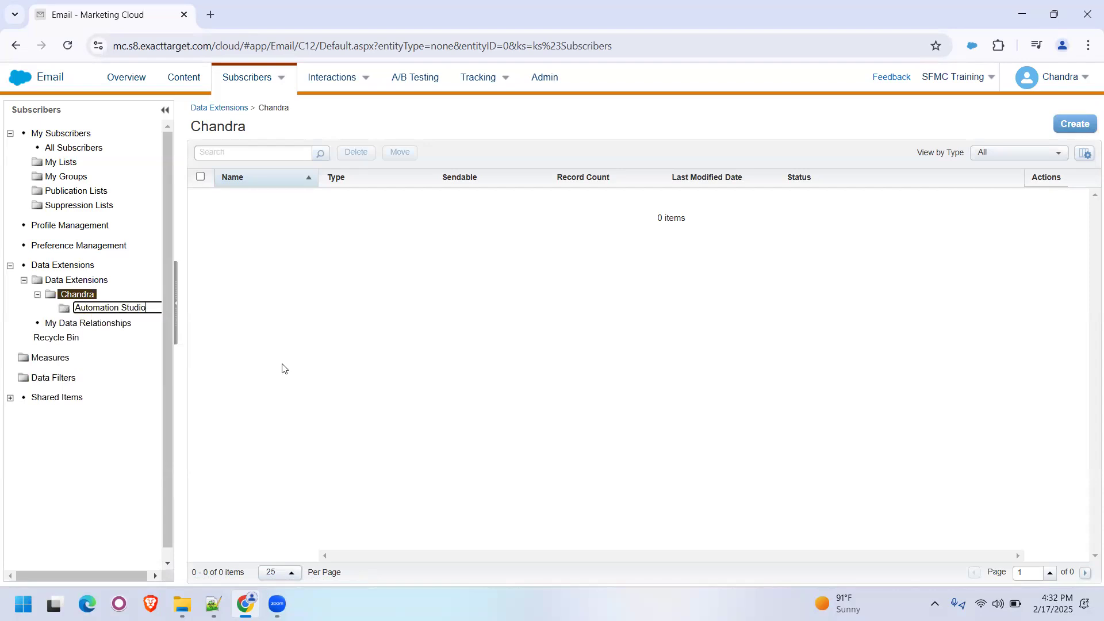
{"action": "key", "text": "Return"}
- Create a subfolder named Scheduled inside the Automation Studio data extension folder
{"action": "left_click", "coordinate": [122, 311]}
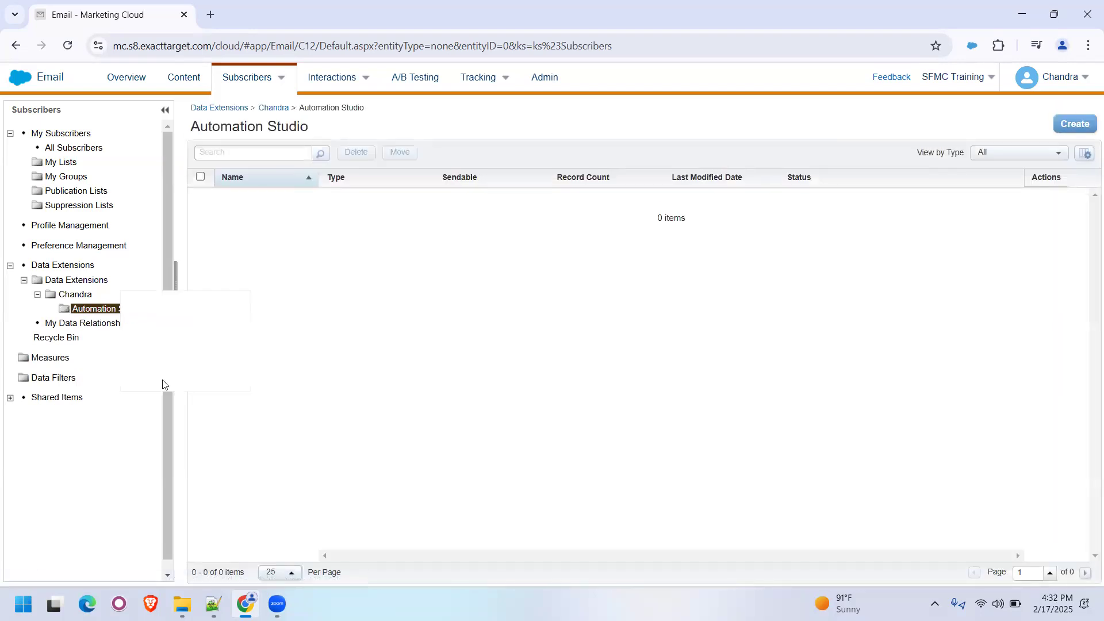
{"action": "left_click", "coordinate": [172, 381]}
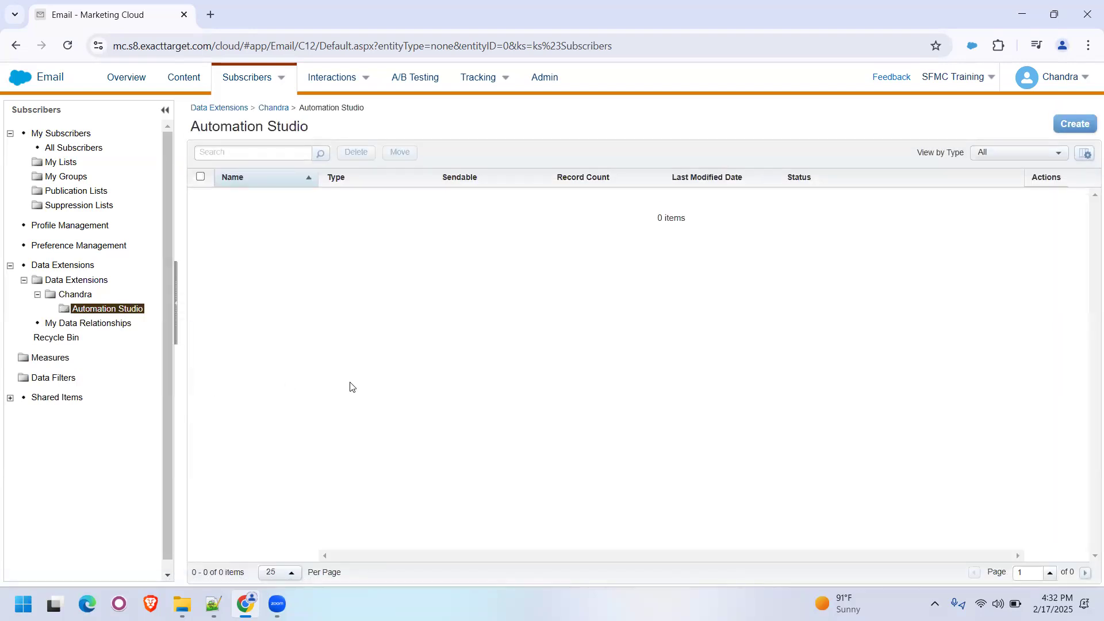
{"action": "type", "text": "Sch"}
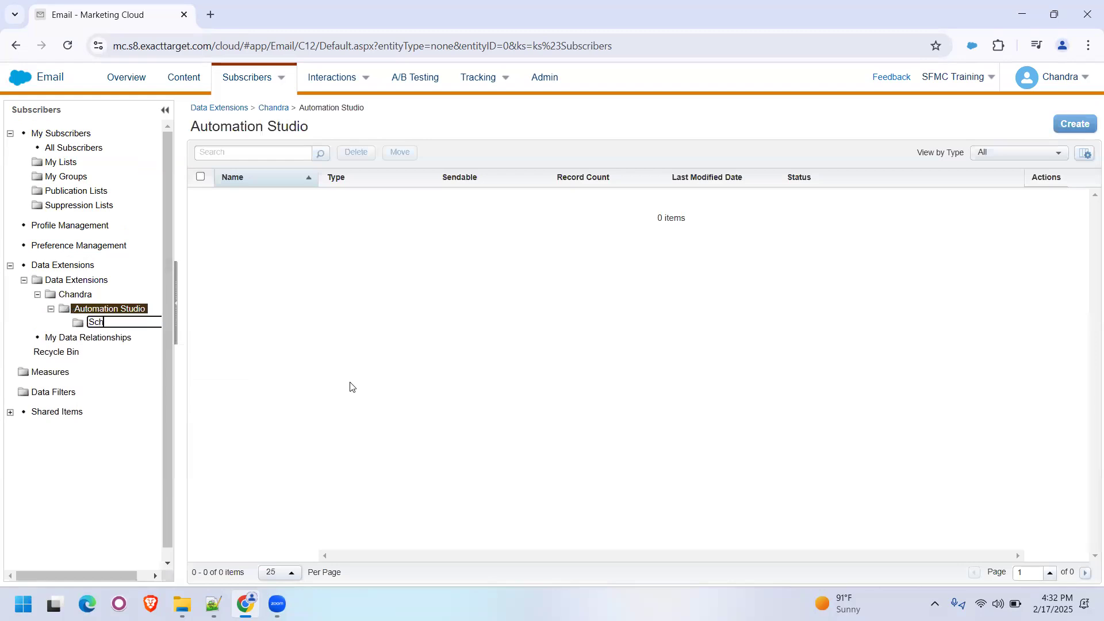
{"action": "type", "text": "eduled"}
{"action": "key", "text": "Return"}
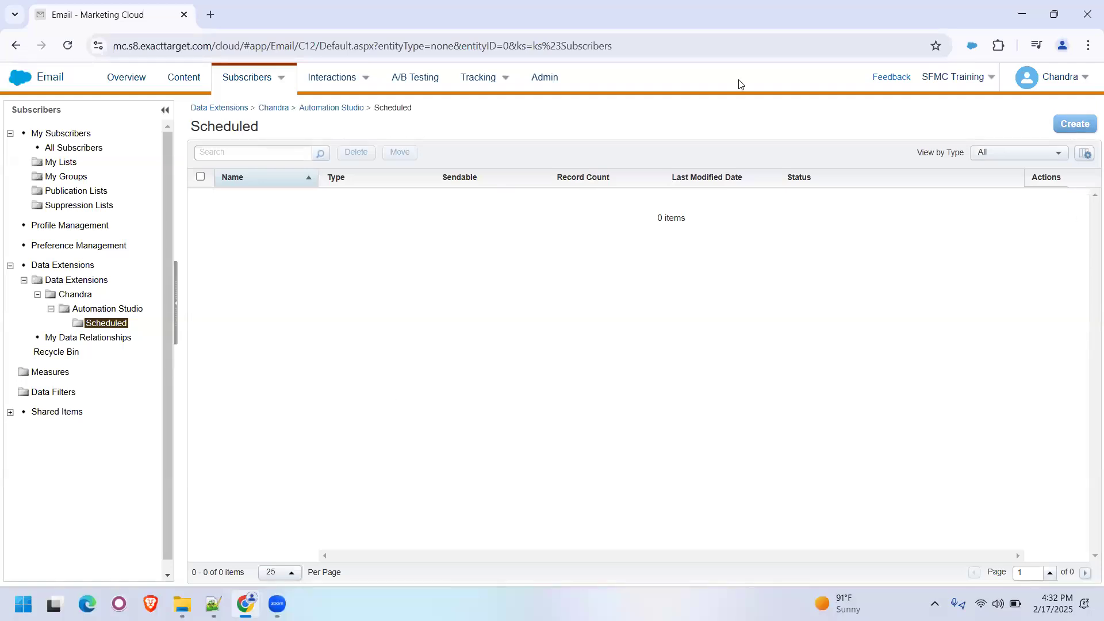
{"action": "left_click", "coordinate": [701, 71]}
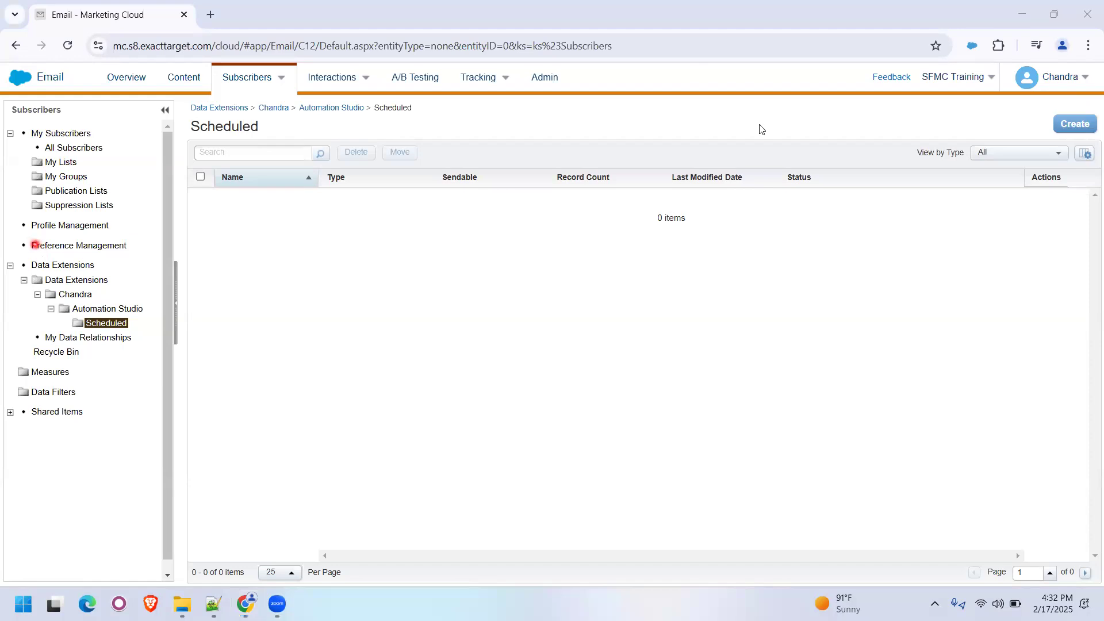
- Start a Standard Data Extension in the Scheduled folder, named Daily_Email_Send_ followed by the account owner's first name
{"action": "left_click", "coordinate": [1074, 123]}
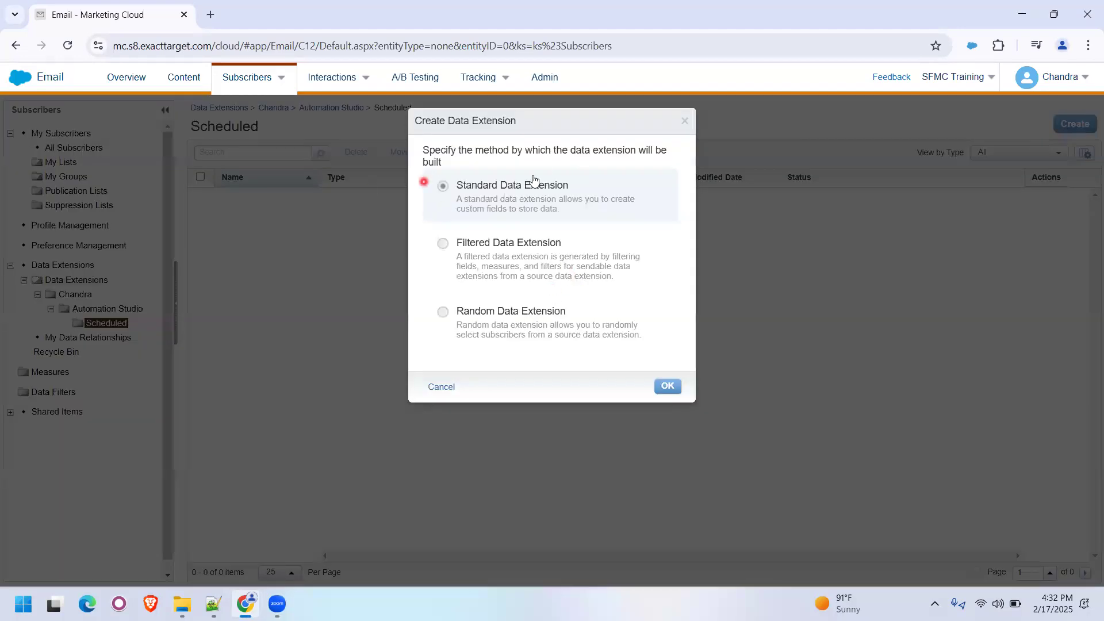
{"action": "left_click", "coordinate": [667, 386]}
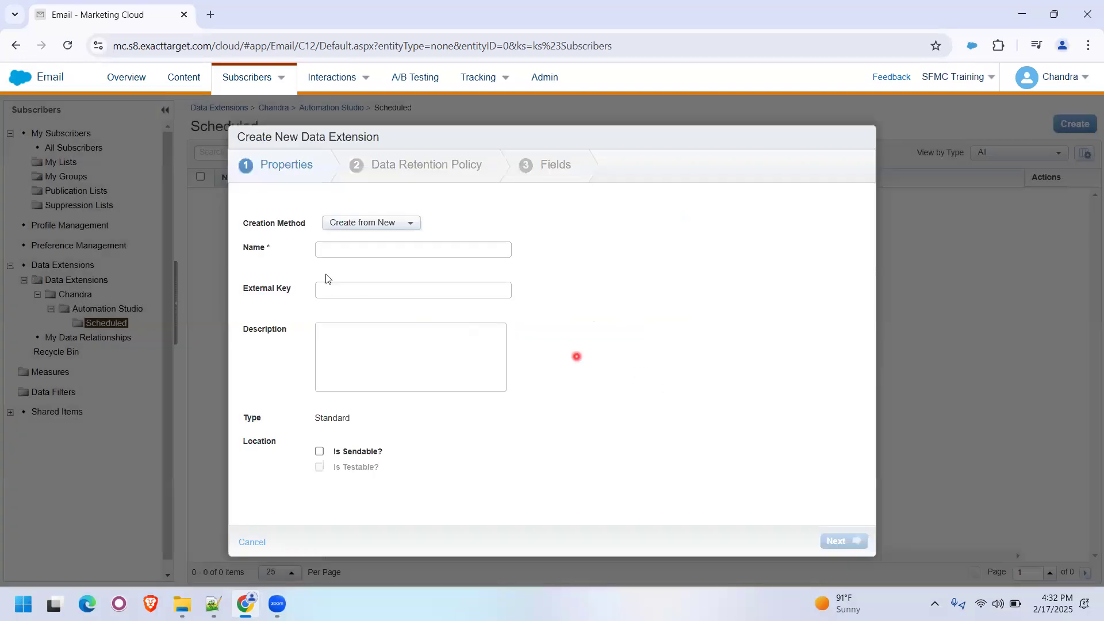
{"action": "left_click", "coordinate": [320, 252]}
{"action": "type", "text": "Da"}
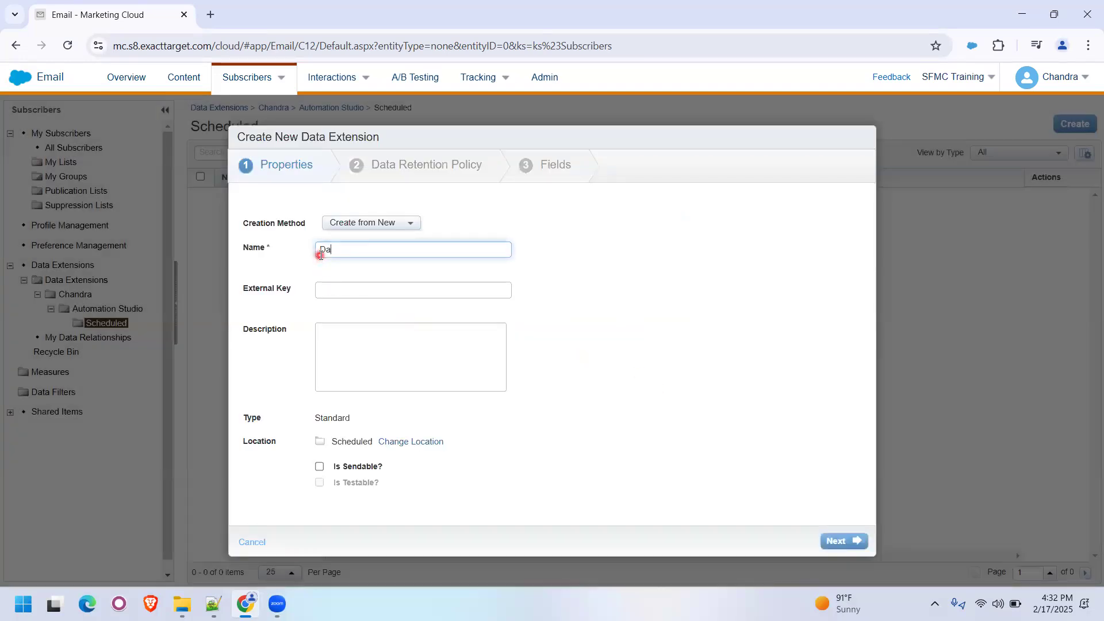
{"action": "type", "text": "ily_Email_Send"}
{"action": "key", "text": "BackSpace"}
{"action": "type", "text": "nd_Chandra"}
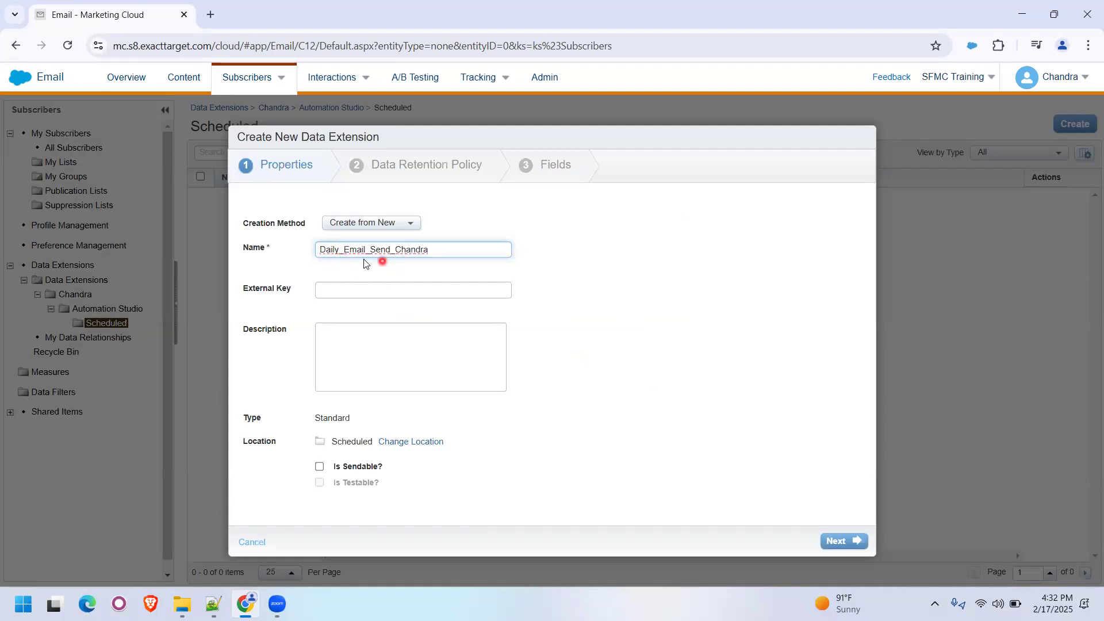
- Make the data extension sendable and keep its data retention setting off
{"action": "left_click", "coordinate": [319, 466]}
{"action": "left_click", "coordinate": [836, 541]}
{"action": "left_click", "coordinate": [836, 542]}
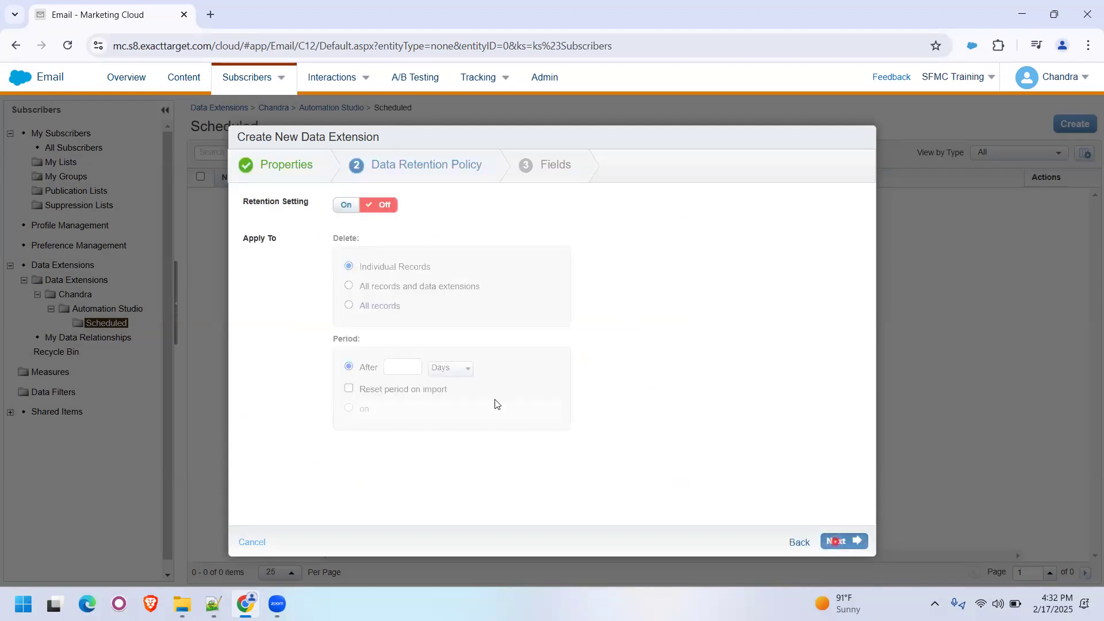
- Enter SubscriberKey as the name of the data extension's first field
{"action": "left_click", "coordinate": [299, 240]}
{"action": "left_click", "coordinate": [301, 338]}
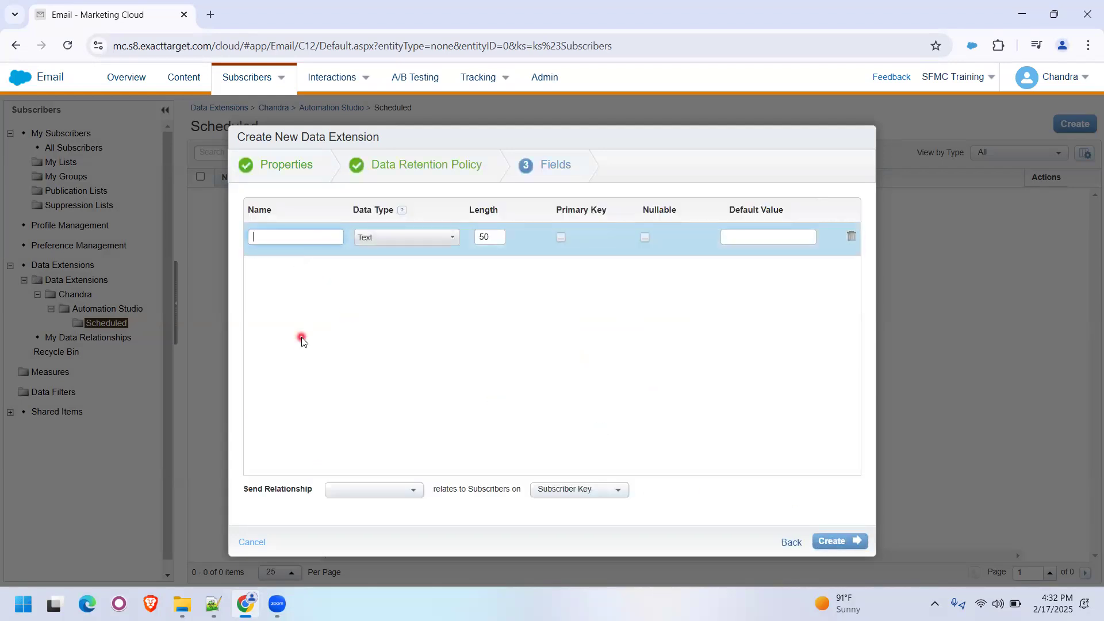
{"action": "type", "text": "Subsc"}
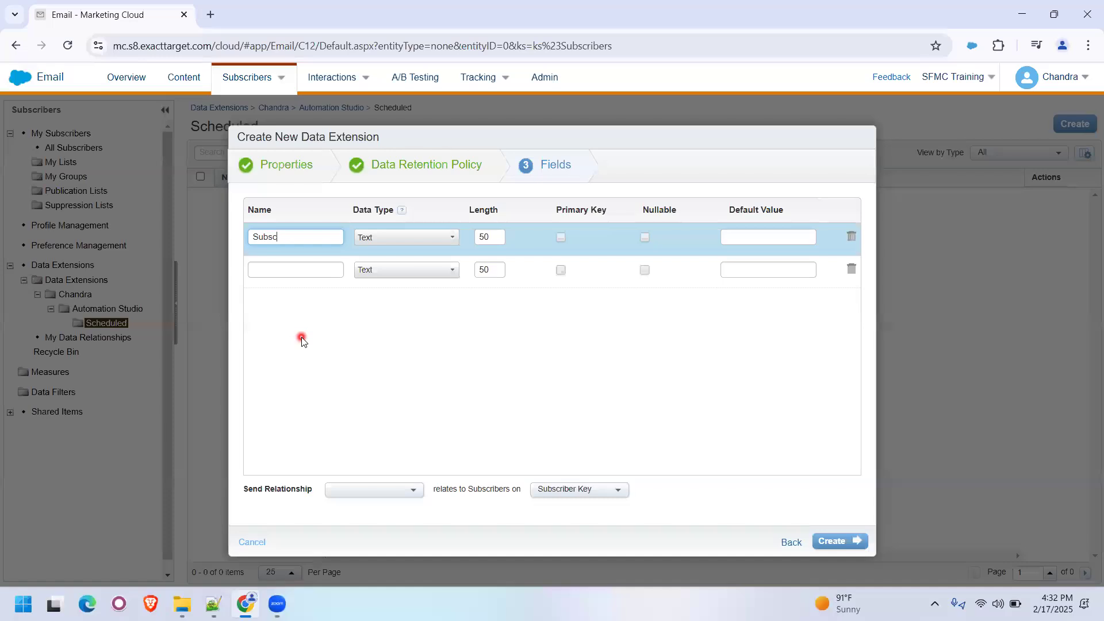
{"action": "type", "text": "riberKey"}
{"action": "left_click", "coordinate": [284, 254]}
- Try PAN, USN and Aadha as names for the first field, clearing each one
{"action": "mouse_move", "coordinate": [321, 238]}
{"action": "left_mouse_down"}
{"action": "mouse_move", "coordinate": [238, 240]}
{"action": "mouse_move", "coordinate": [286, 304]}
{"action": "left_mouse_up"}
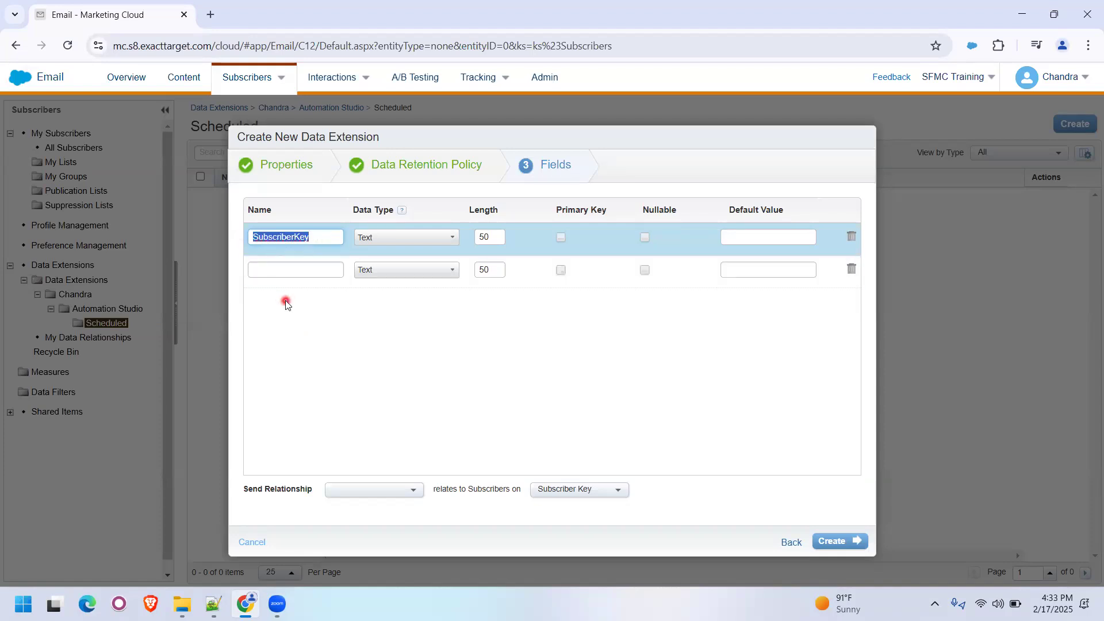
{"action": "type", "text": "PAN"}
{"action": "key", "text": "BackSpace"}
{"action": "key", "text": "BackSpace"}
{"action": "type", "text": "USN"}
{"action": "key", "text": "BackSpace"}
{"action": "key", "text": "BackSpace"}
{"action": "key", "text": "BackSpace"}
{"action": "type", "text": "Aadha"}
{"action": "key", "text": "BackSpace"}
{"action": "key", "text": "BackSpace"}
{"action": "key", "text": "BackSpace"}
{"action": "key", "text": "BackSpace"}
{"action": "key", "text": "BackSpace"}
{"action": "left_click", "coordinate": [263, 232]}
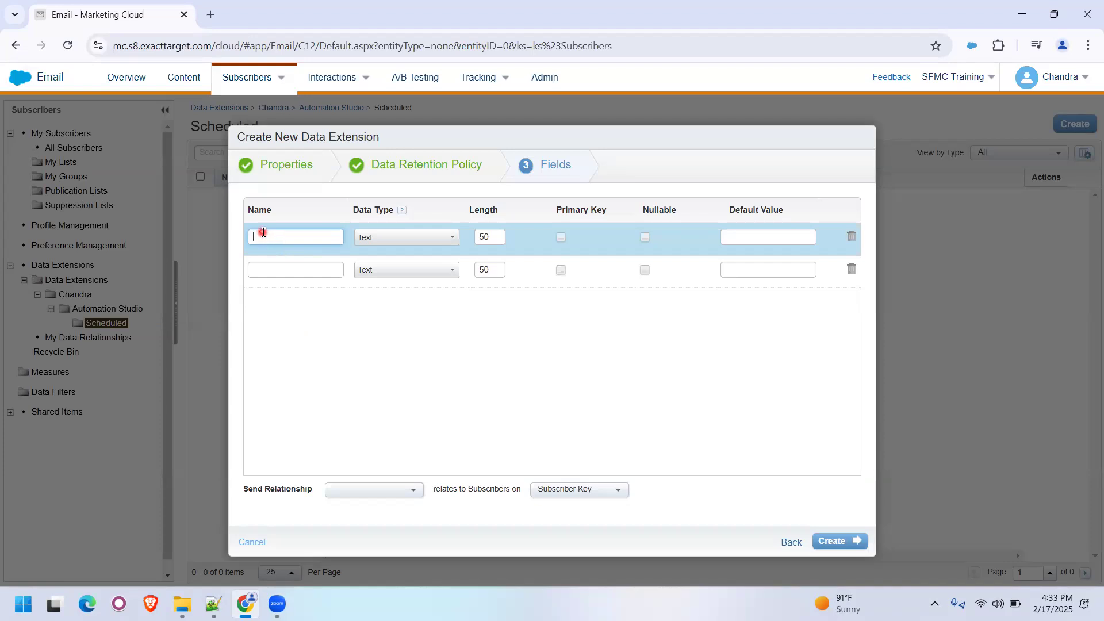
- Name the first field SubscriberKey and set it as the primary key
{"action": "left_click", "coordinate": [286, 277]}
{"action": "type", "text": "SubscriberKey"}
{"action": "left_click", "coordinate": [559, 240]}
- Add two more fields to the data extension, named Email and FirstName
{"action": "left_click", "coordinate": [301, 270]}
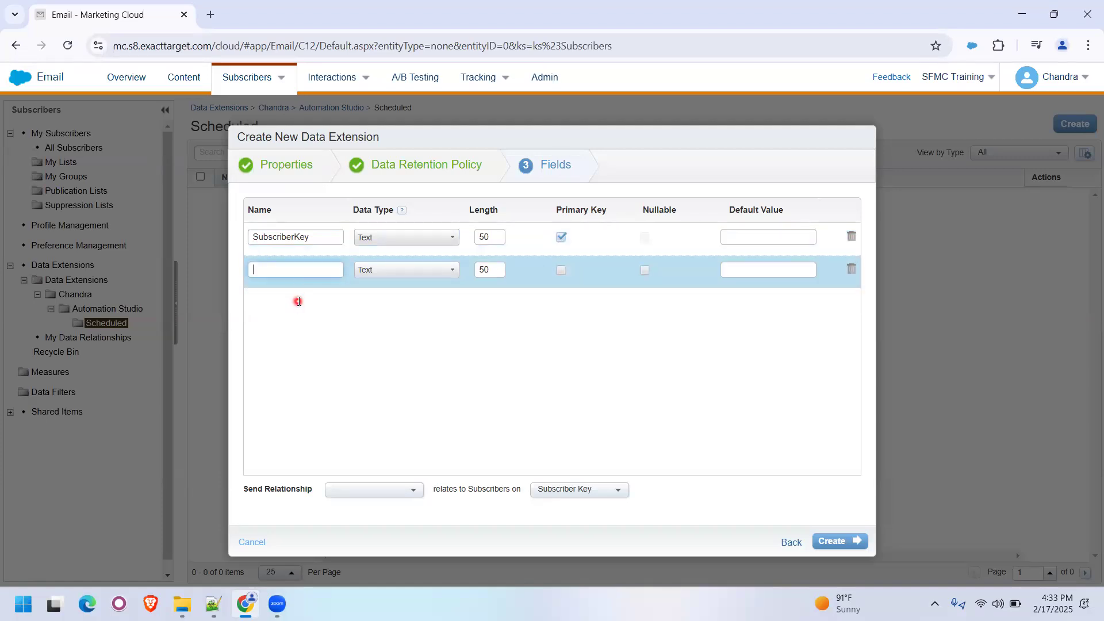
{"action": "type", "text": "Email"}
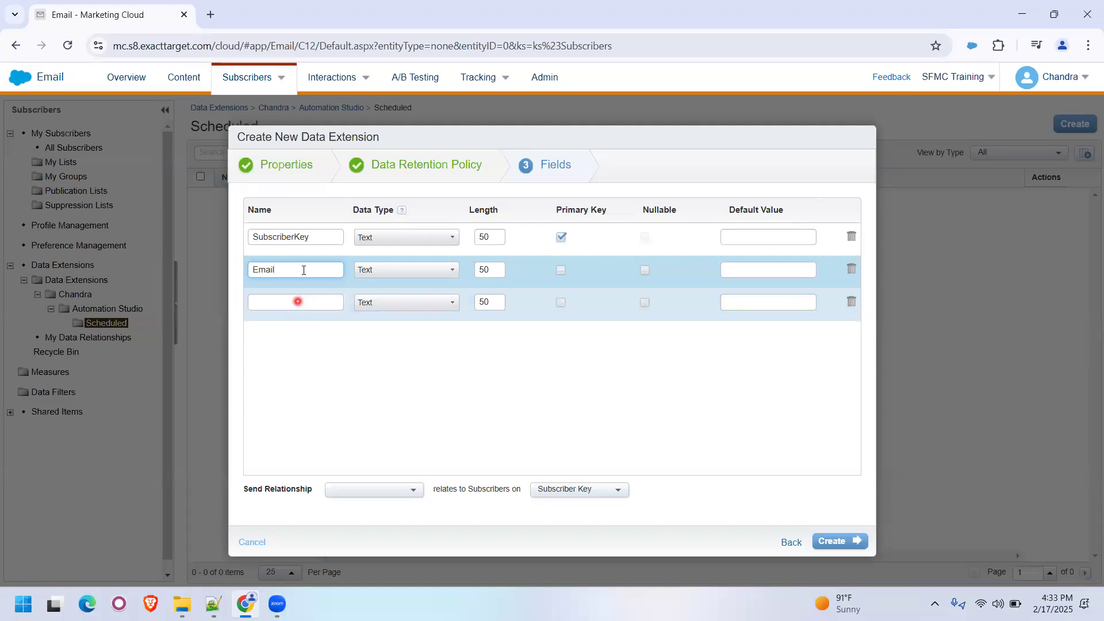
{"action": "left_click", "coordinate": [294, 305]}
{"action": "type", "text": "FirstName"}
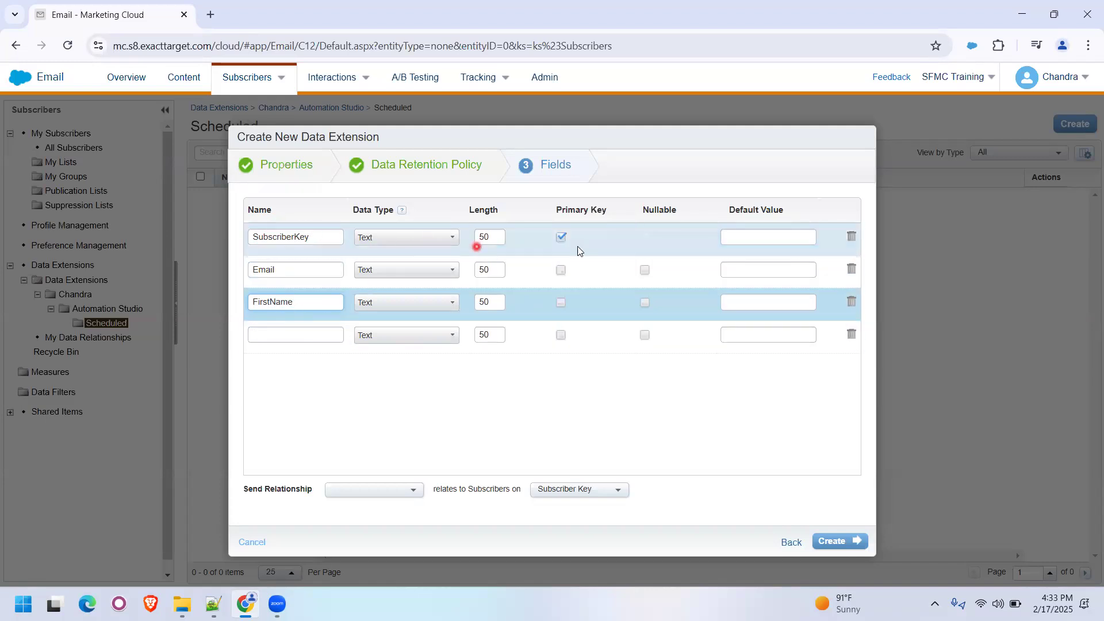
- Set the Email field's data type to EmailAddress
{"action": "left_click", "coordinate": [410, 273]}
{"action": "left_click", "coordinate": [453, 343]}
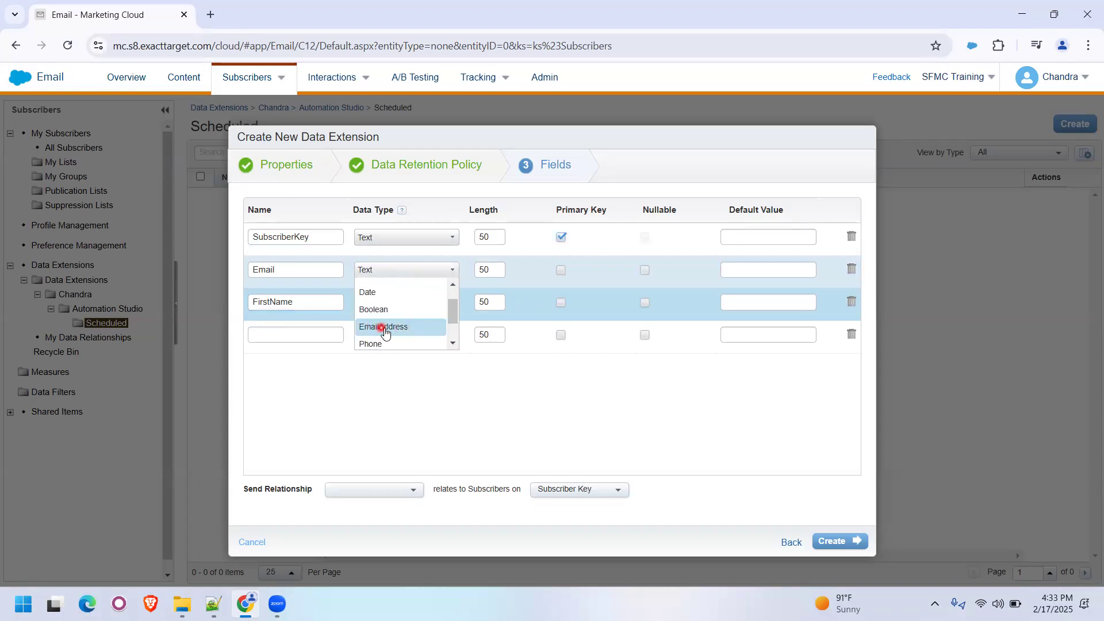
{"action": "left_click", "coordinate": [395, 328]}
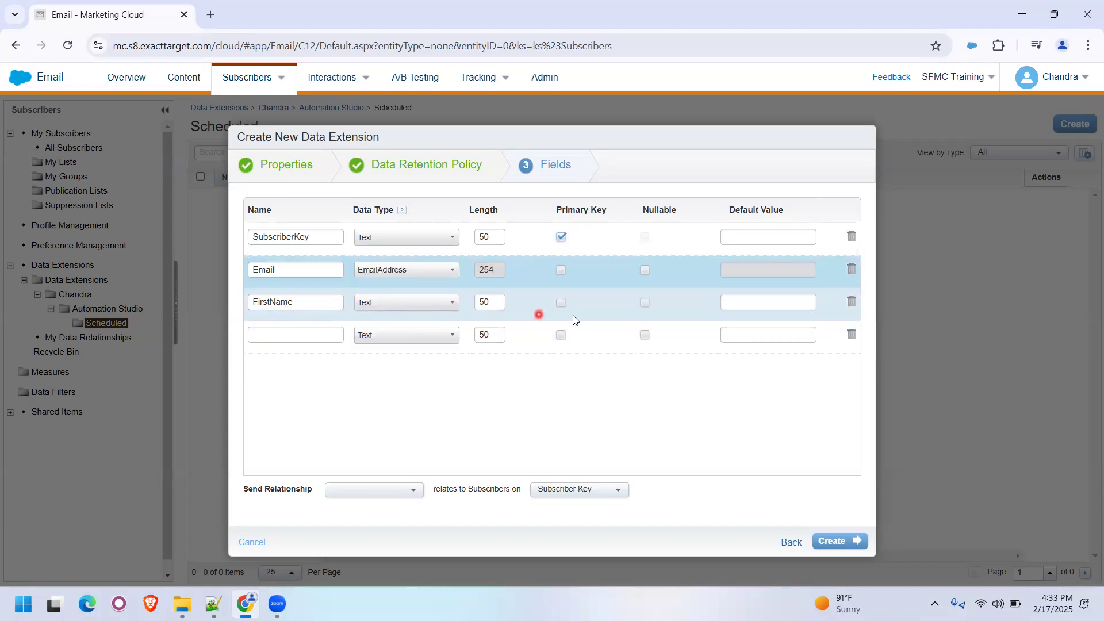
- Relate the SubscriberKey field to Subscriber Key for sending, create the data extension and dismiss the notification
{"action": "left_click", "coordinate": [388, 491]}
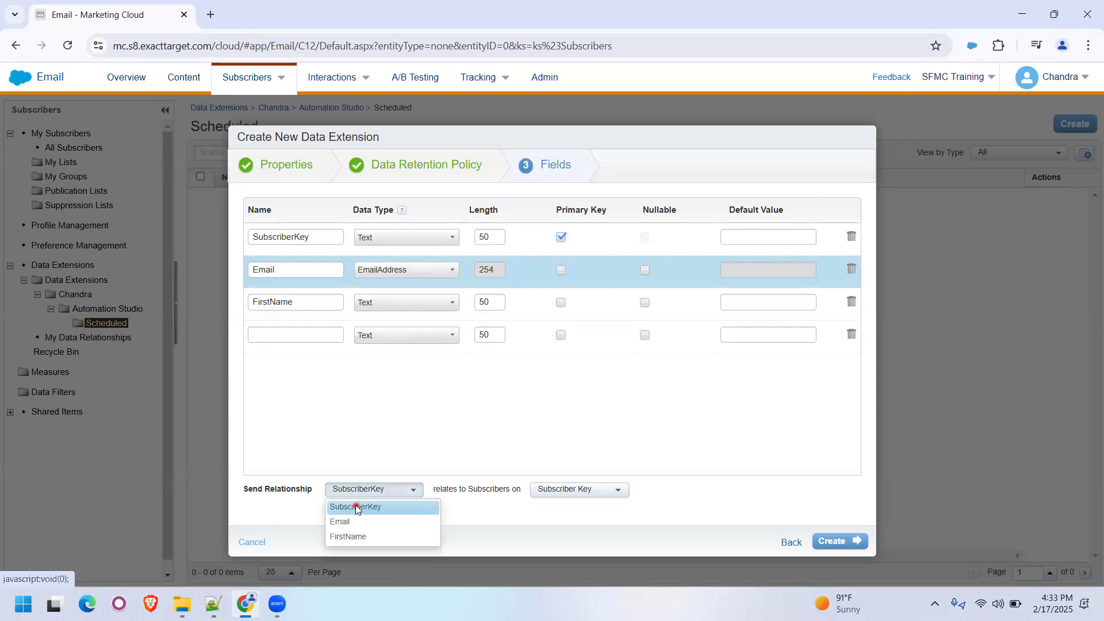
{"action": "left_click", "coordinate": [355, 507]}
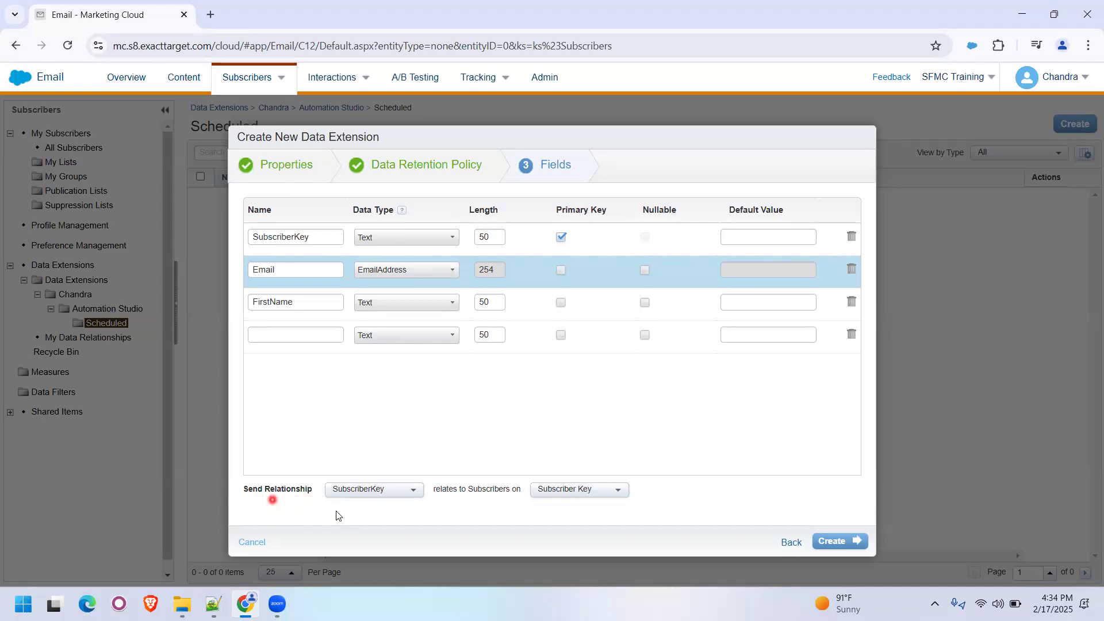
{"action": "left_click", "coordinate": [856, 547]}
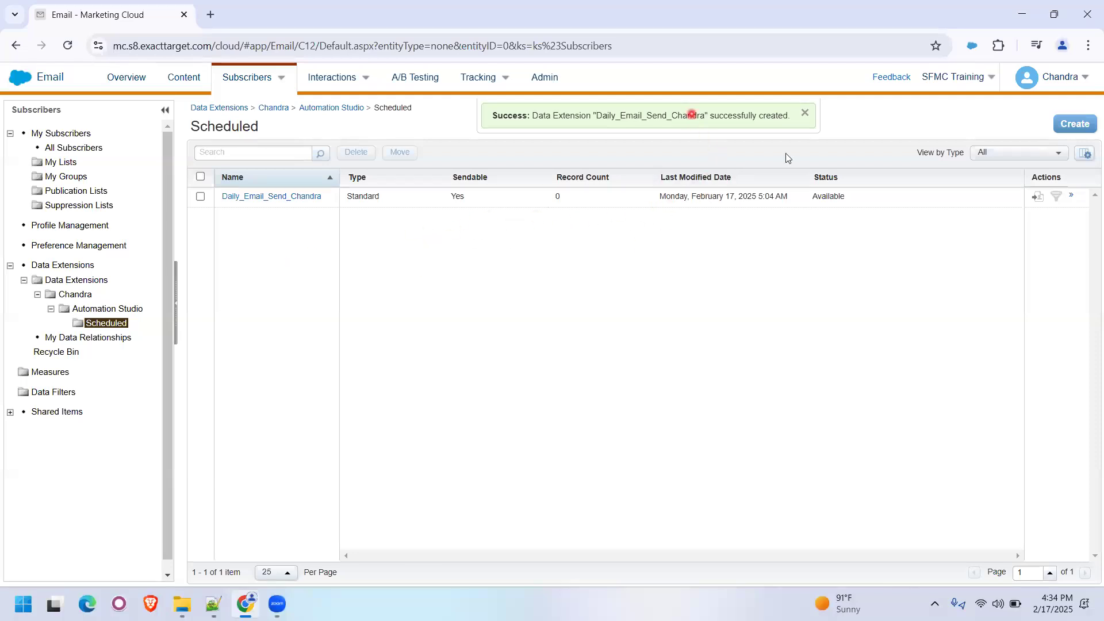
{"action": "left_click", "coordinate": [804, 114]}
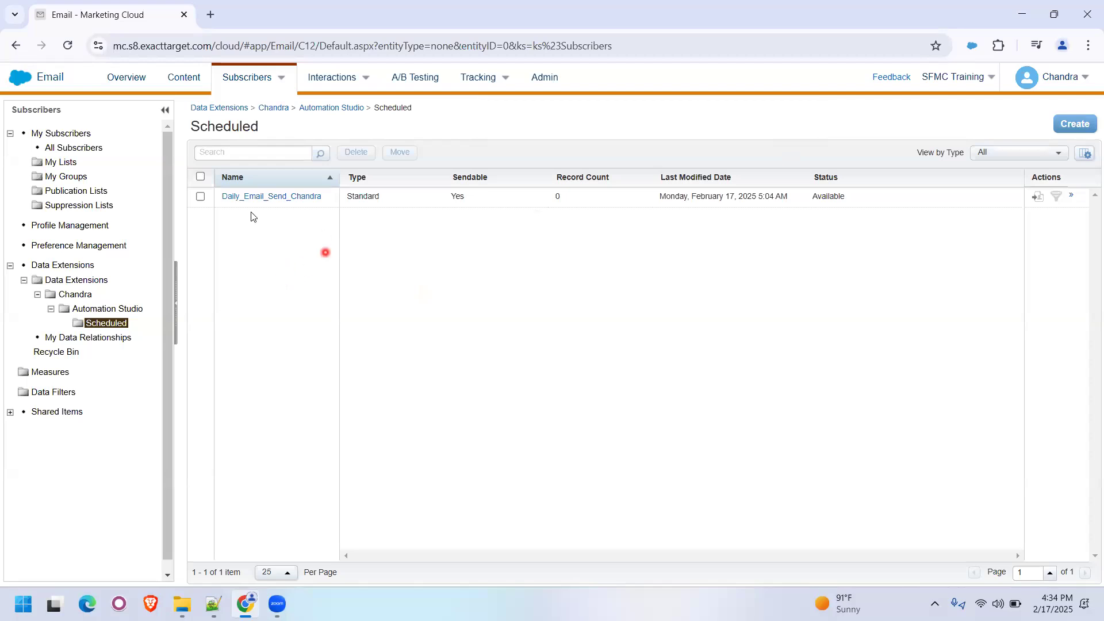
- Check the Publication Lists folder and the subscriber count in the All Subscribers properties
{"action": "left_click", "coordinate": [70, 194]}
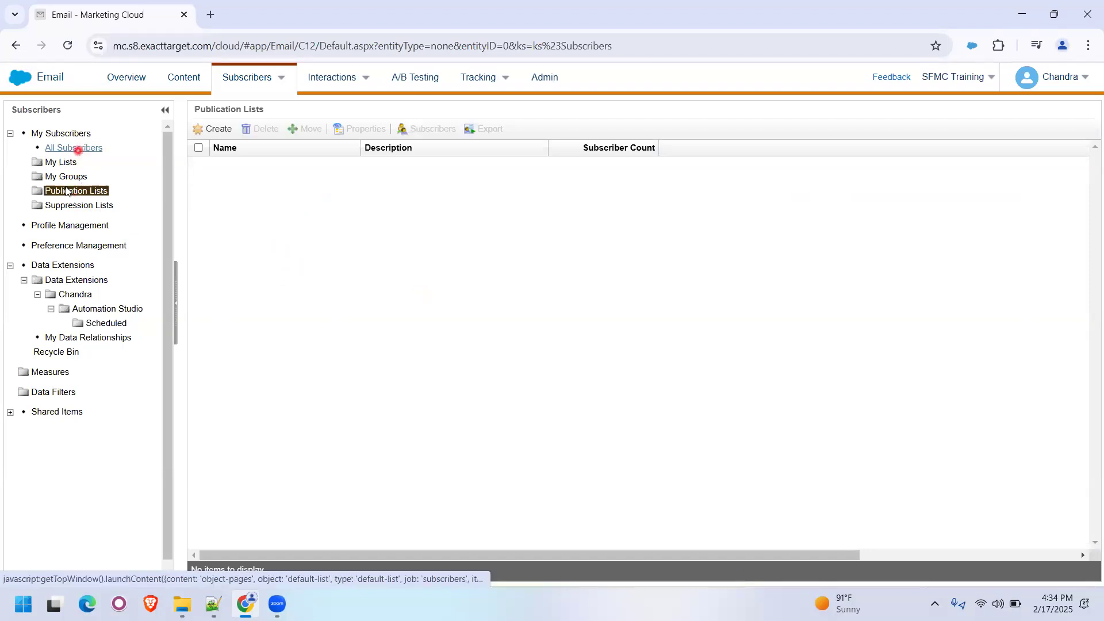
{"action": "left_click", "coordinate": [69, 149]}
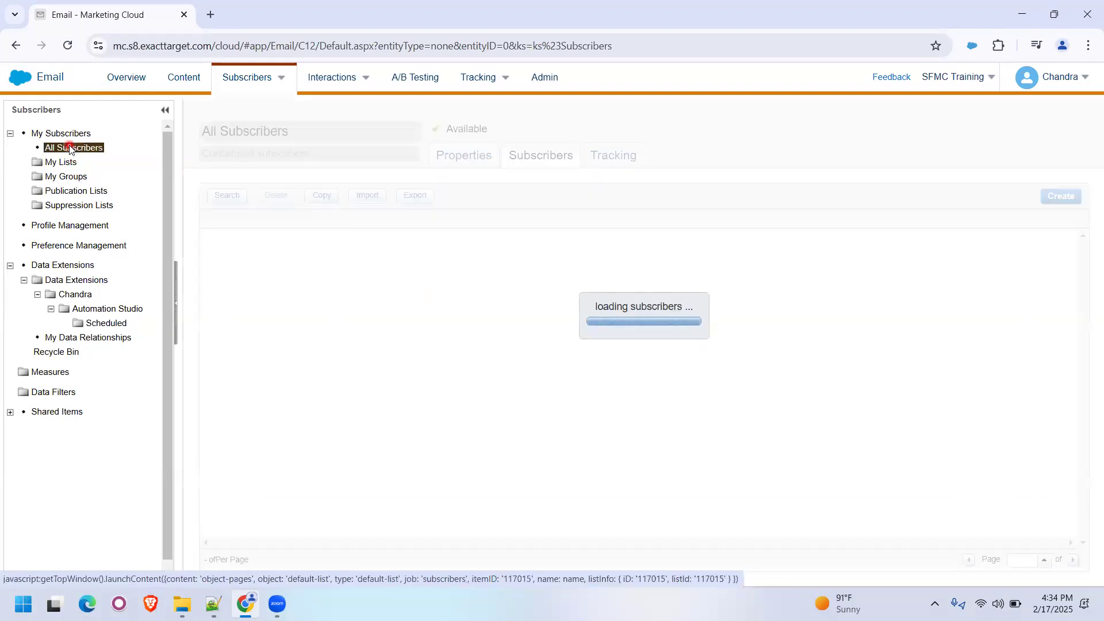
{"action": "left_click", "coordinate": [460, 156]}
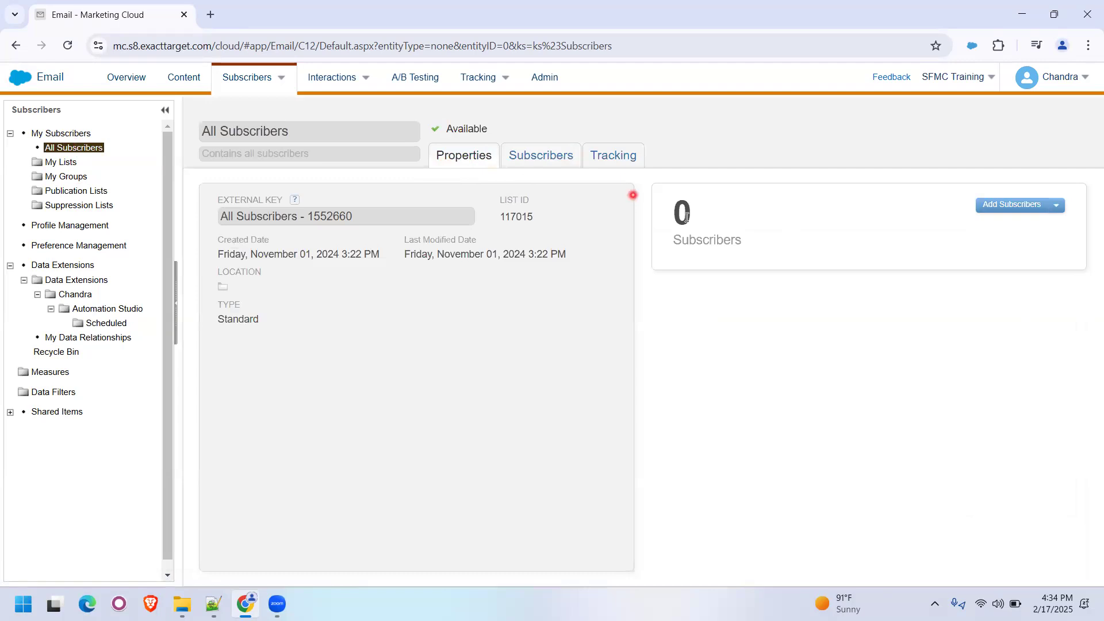
{"action": "double_click", "coordinate": [681, 214]}
{"action": "left_click", "coordinate": [469, 333]}
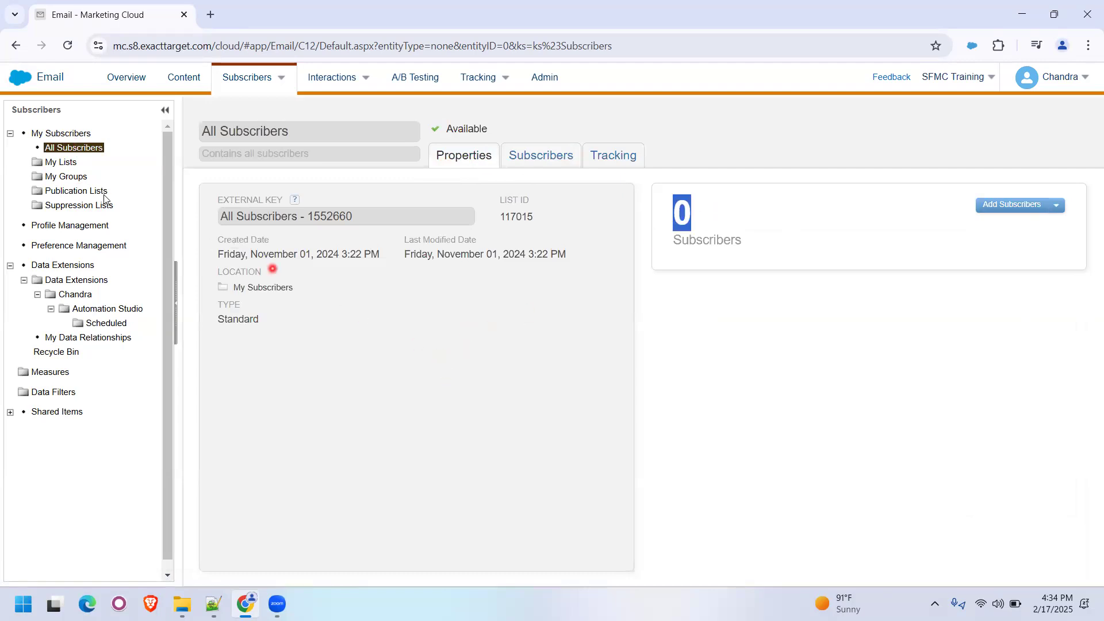
{"action": "left_click", "coordinate": [63, 162]}
- In Content Builder, create a local folder under the root, named with the account owner's first name
{"action": "left_click", "coordinate": [190, 83]}
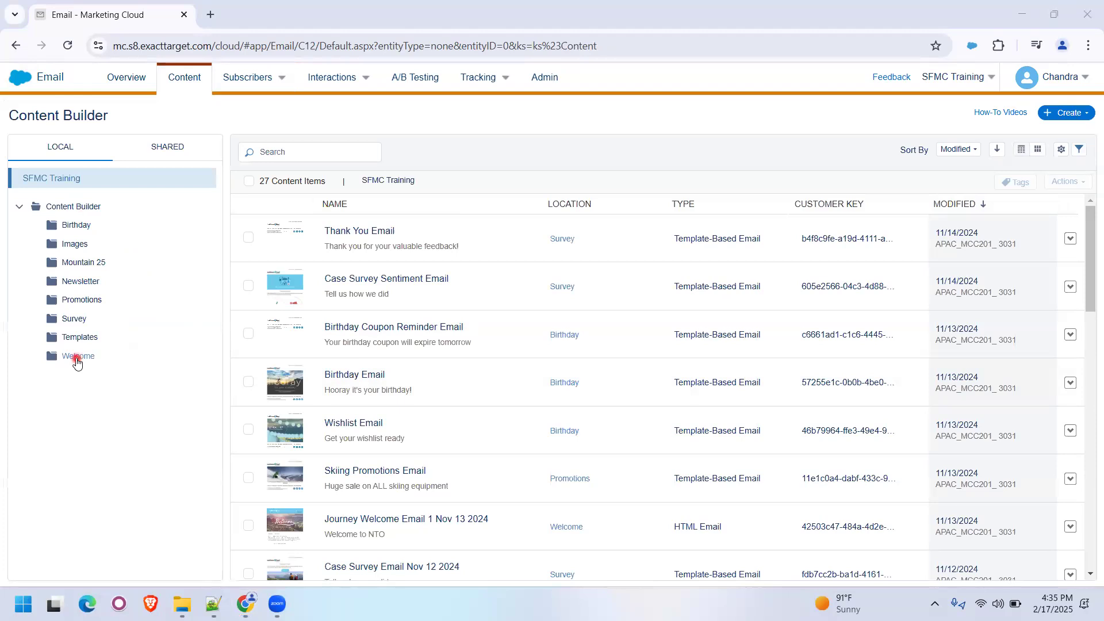
{"action": "left_click", "coordinate": [80, 208]}
{"action": "right_click", "coordinate": [79, 209]}
{"action": "left_click", "coordinate": [95, 220]}
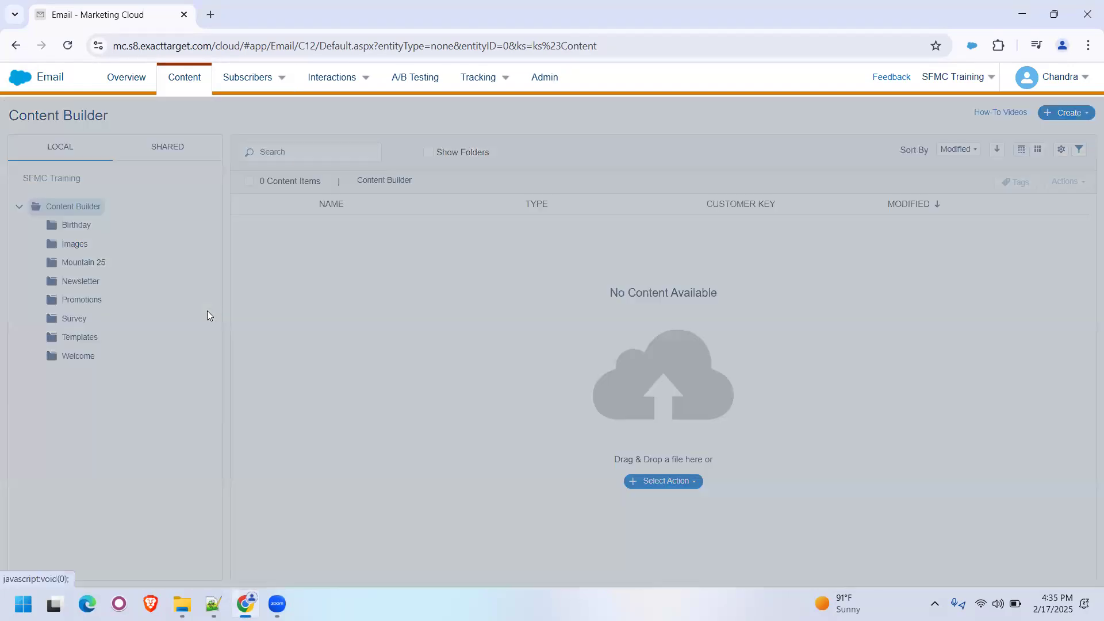
{"action": "type", "text": "Chandra"}
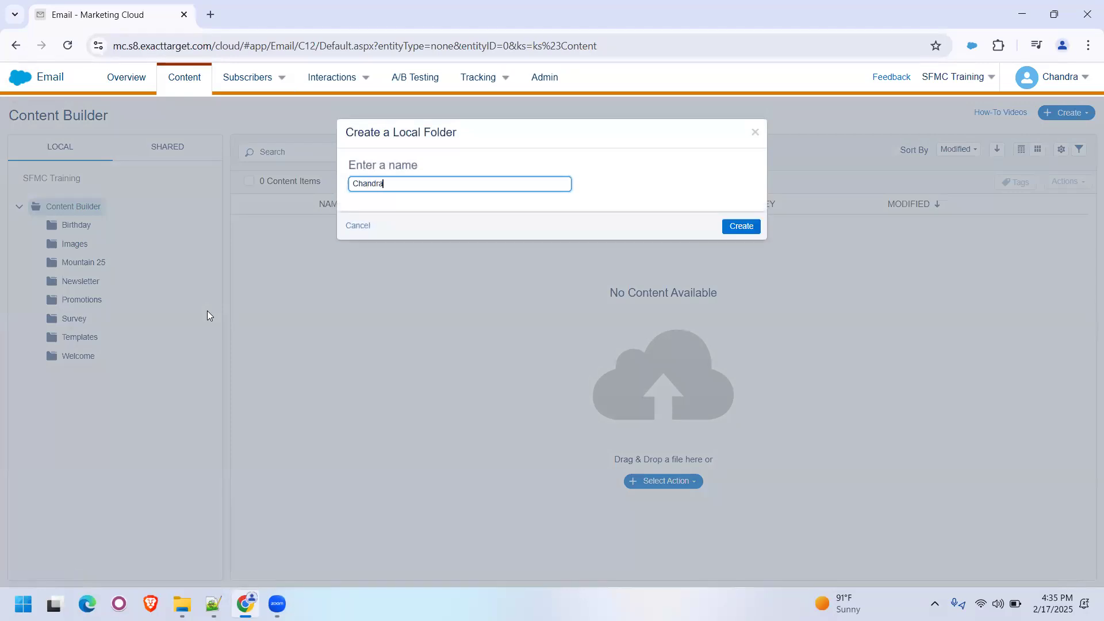
{"action": "key", "text": "Return"}
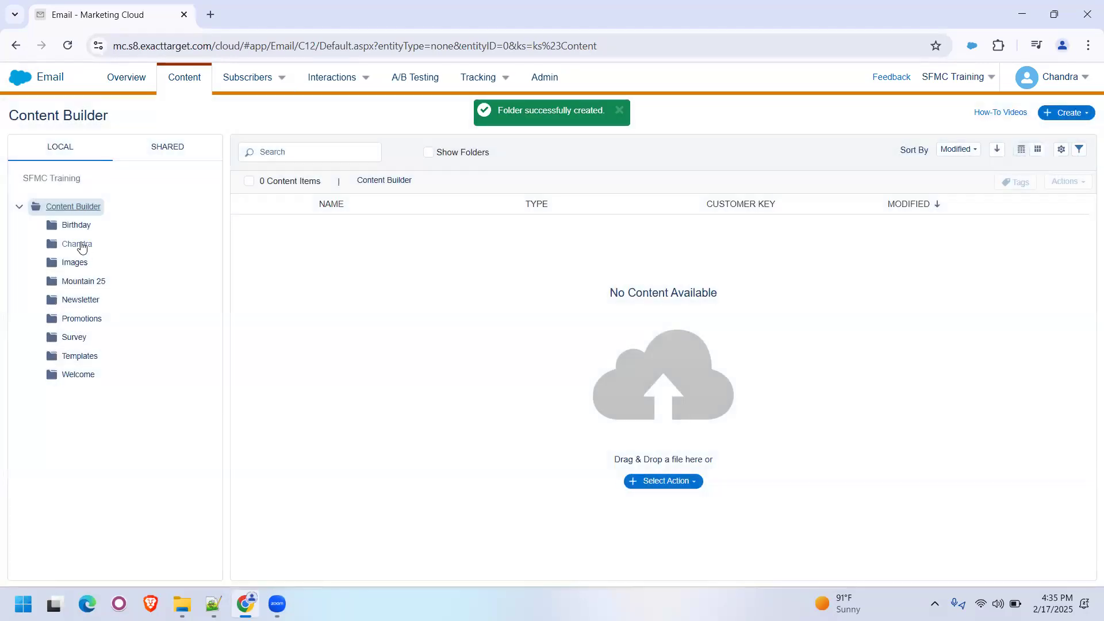
- Create a subfolder named Automation Studio inside the new personal folder
{"action": "right_click", "coordinate": [98, 248]}
{"action": "left_click", "coordinate": [127, 253]}
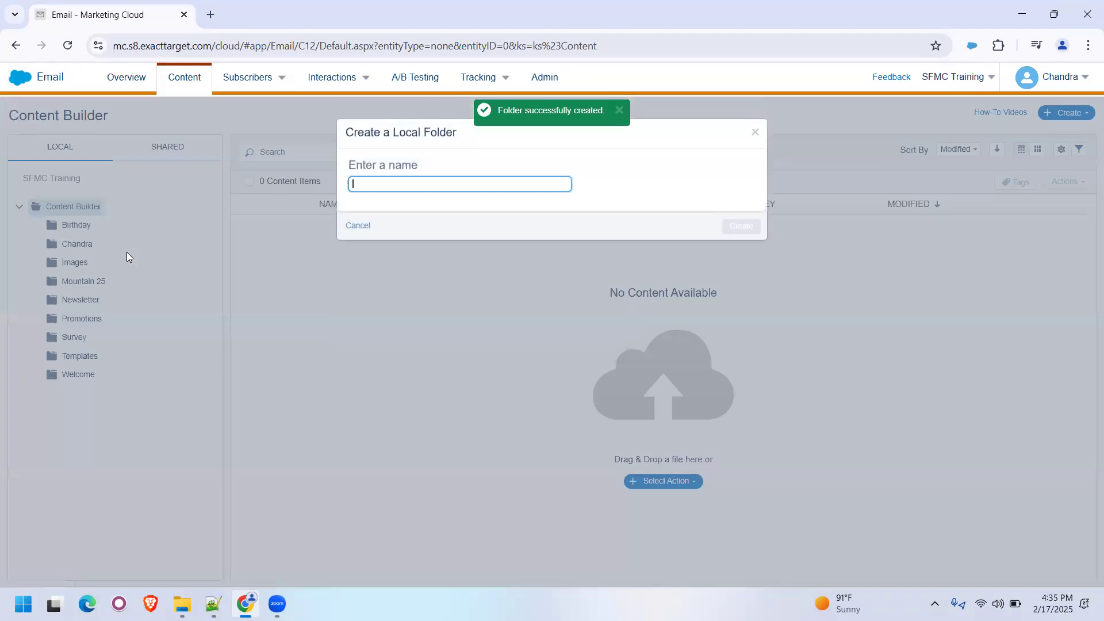
{"action": "type", "text": "Autmation Studio"}
{"action": "key", "text": "Return"}
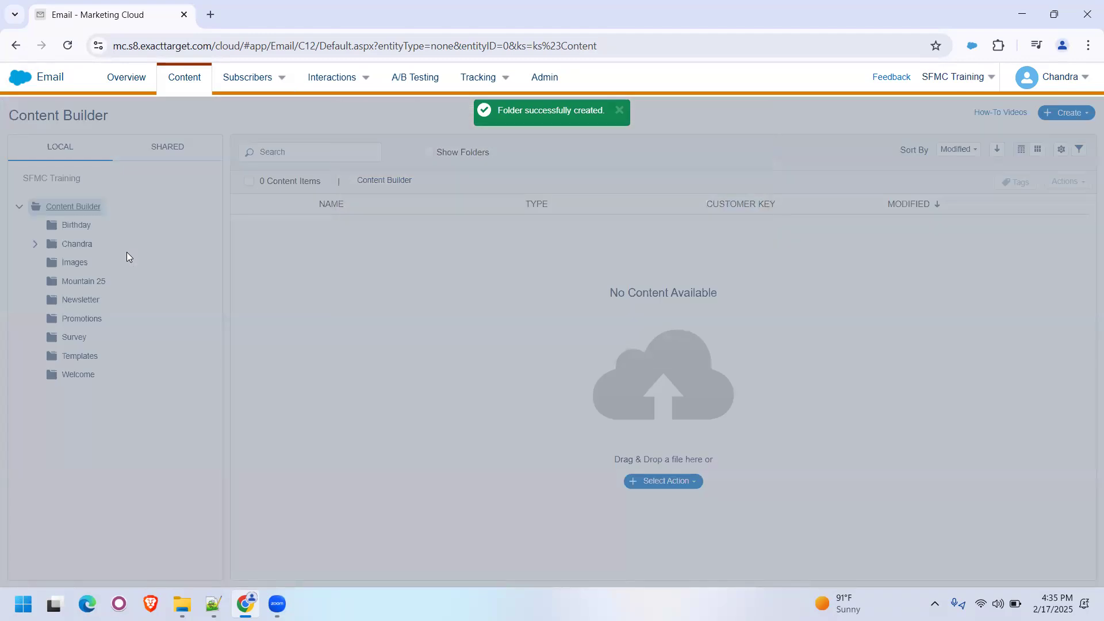
- Create a subfolder named Scheduled inside the Automation Studio folder
{"action": "left_click", "coordinate": [35, 248]}
{"action": "right_click", "coordinate": [102, 267]}
{"action": "left_click", "coordinate": [127, 272]}
{"action": "type", "text": "Sq"}
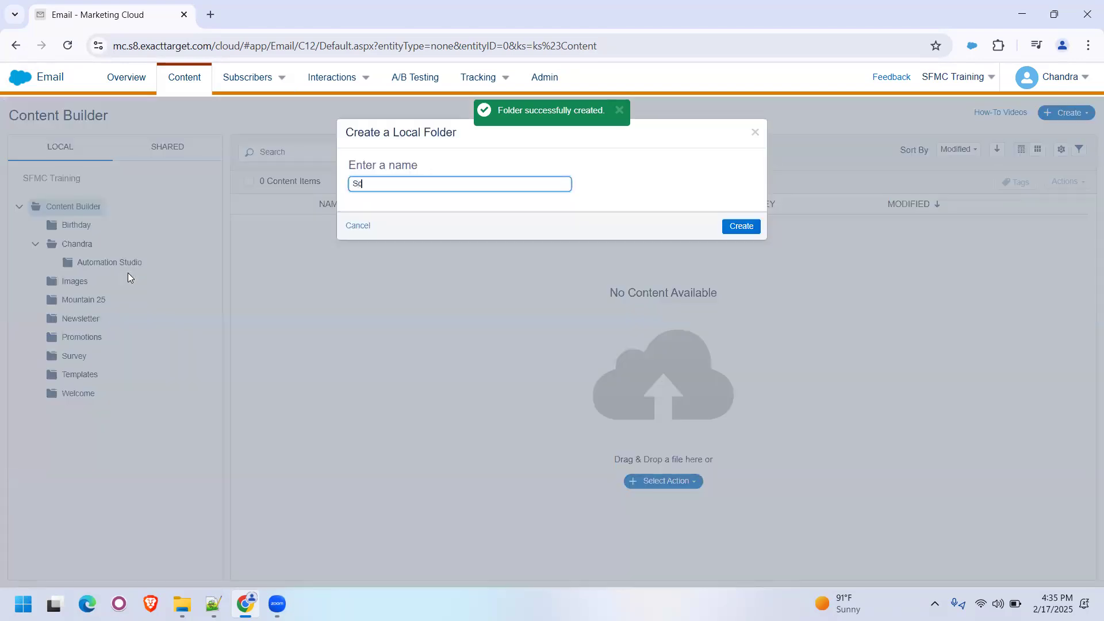
{"action": "type", "text": "heduled"}
{"action": "key", "text": "Return"}
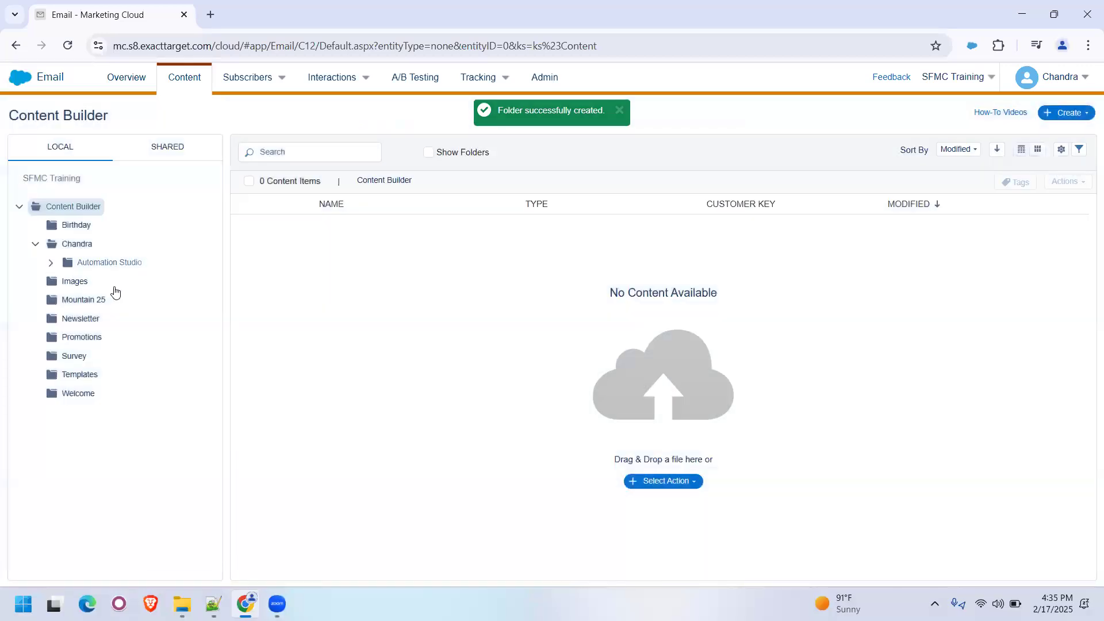
- Start a template-based email message in the Scheduled folder using the empty Basic 1 Column template
{"action": "left_click", "coordinate": [118, 282]}
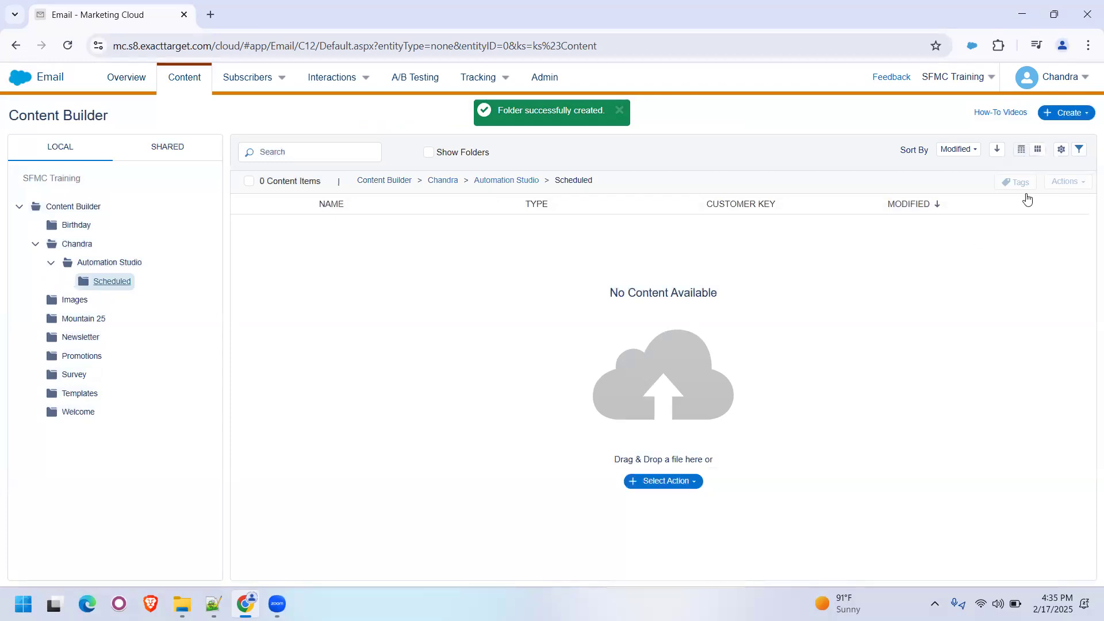
{"action": "left_click", "coordinate": [1063, 117]}
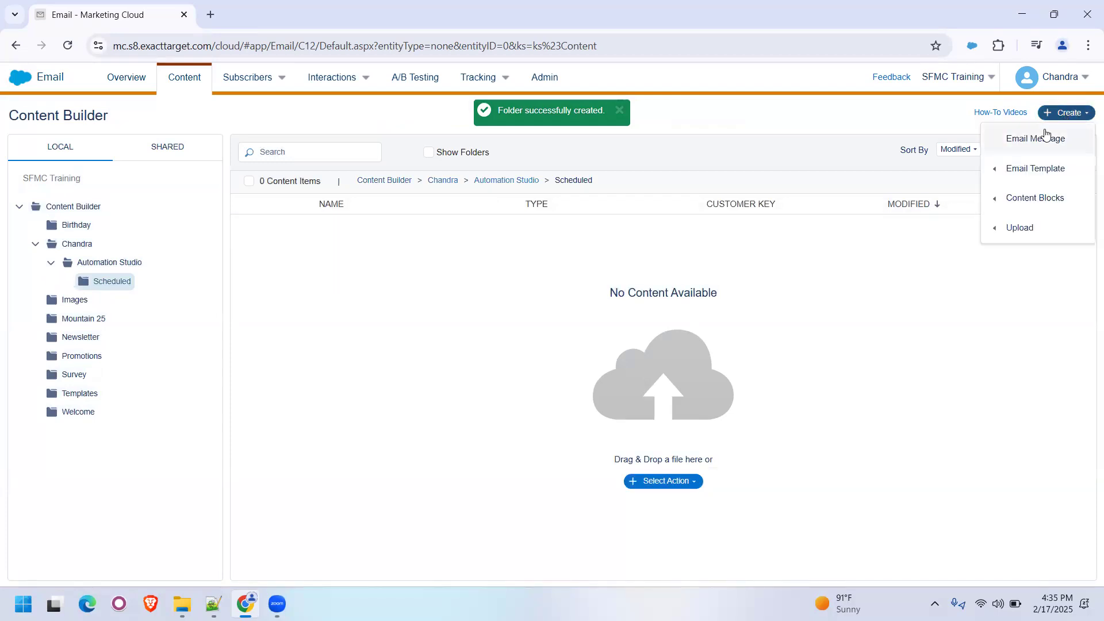
{"action": "left_click", "coordinate": [1047, 136]}
{"action": "left_click", "coordinate": [177, 179]}
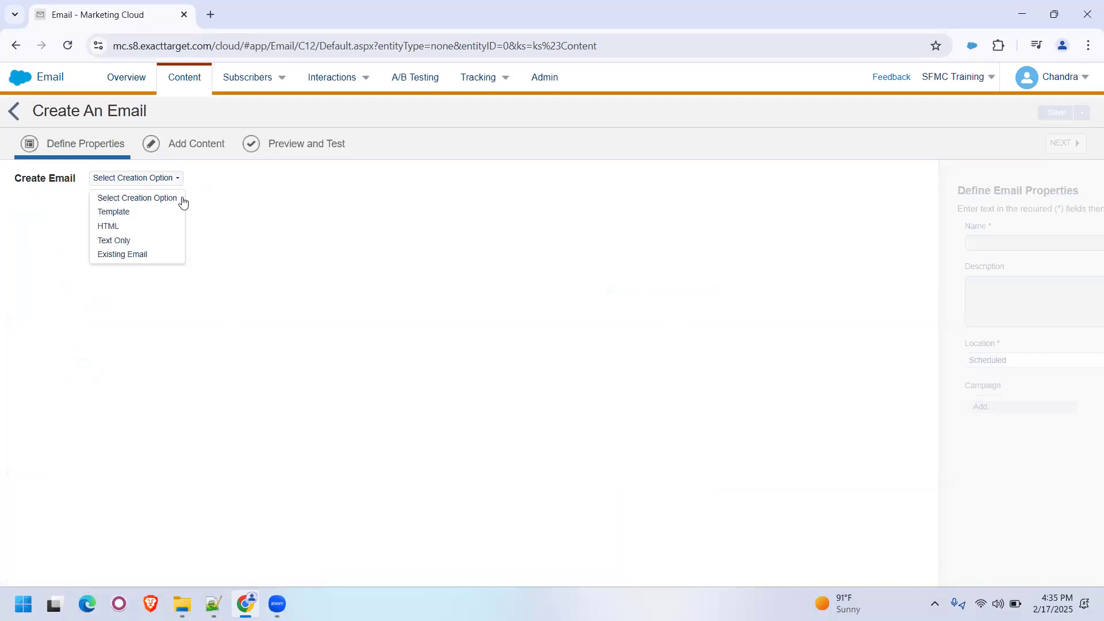
{"action": "left_click", "coordinate": [152, 217]}
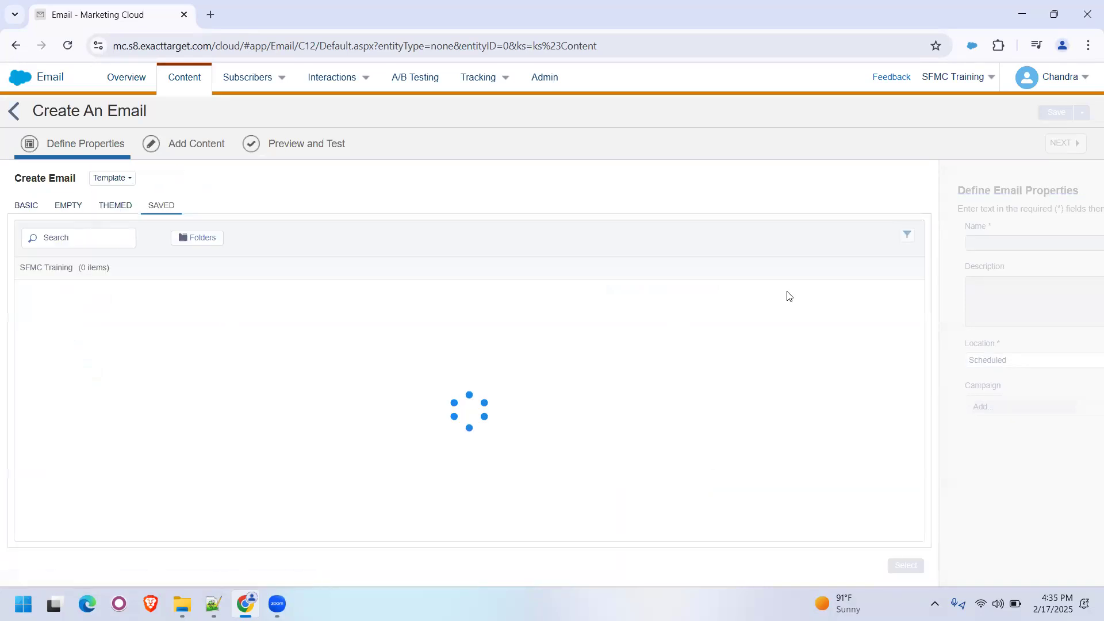
{"action": "left_click", "coordinate": [70, 206]}
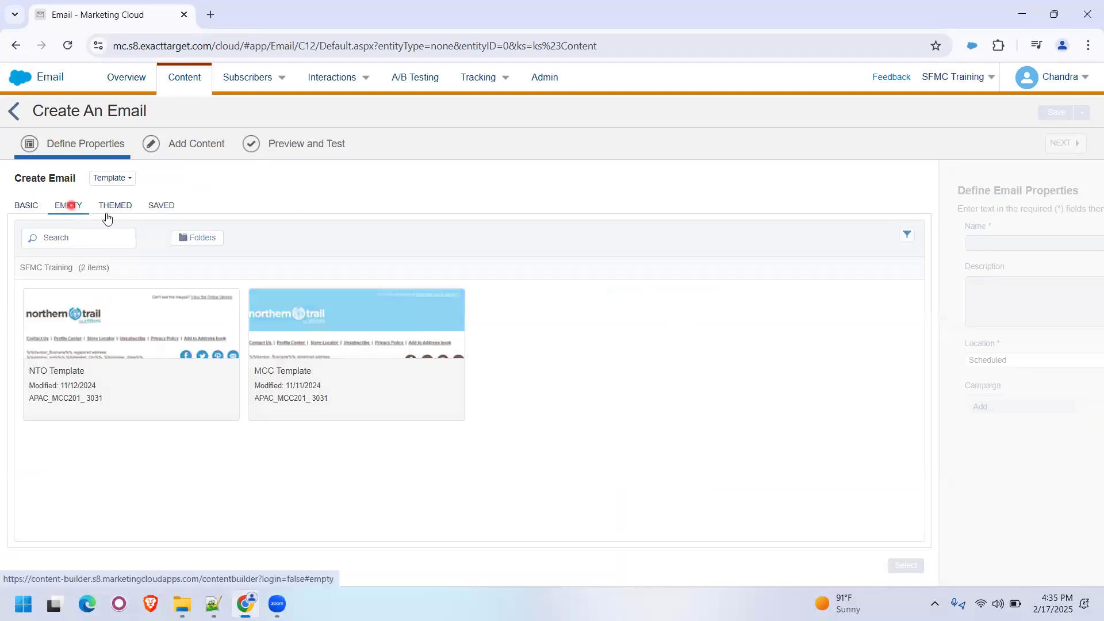
{"action": "left_click", "coordinate": [368, 325]}
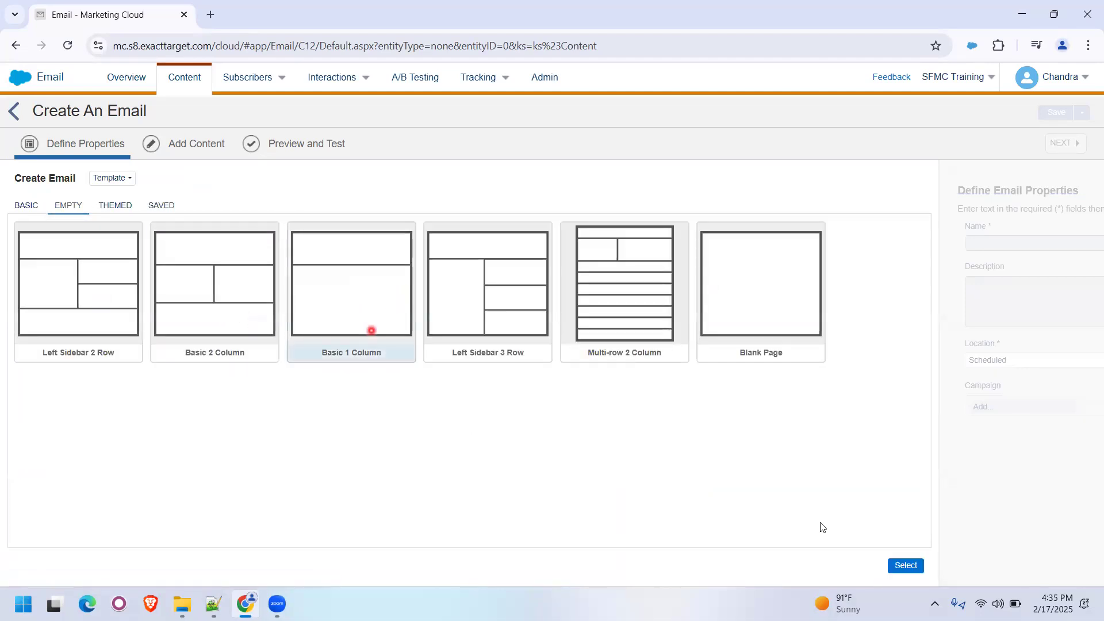
{"action": "left_click", "coordinate": [888, 565]}
- Name the email Daily Send Email Automation, followed by the owner's first name and 17 Feb 2025, save it and proceed to adding content
{"action": "left_click", "coordinate": [263, 242]}
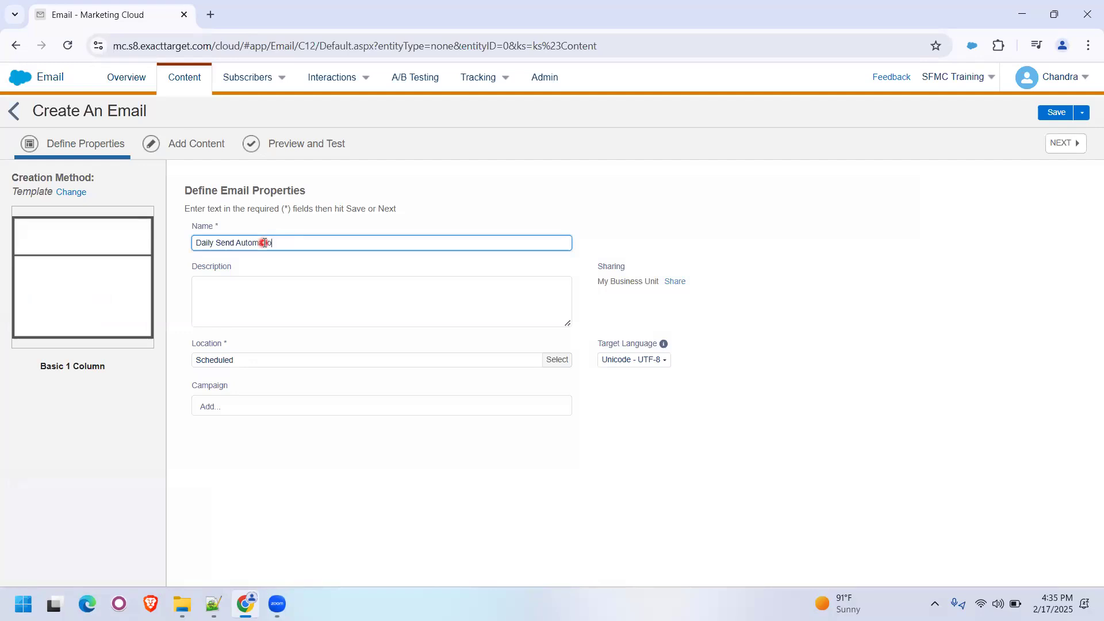
{"action": "key", "text": "BackSpace"}
{"action": "key", "text": "BackSpace"}
{"action": "key", "text": "BackSpace"}
{"action": "key", "text": "BackSpace"}
{"action": "key", "text": "BackSpace"}
{"action": "key", "text": "BackSpace"}
{"action": "key", "text": "BackSpace"}
{"action": "key", "text": "BackSpace"}
{"action": "type", "text": "Email Automation Chandra 17 Feb 2025"}
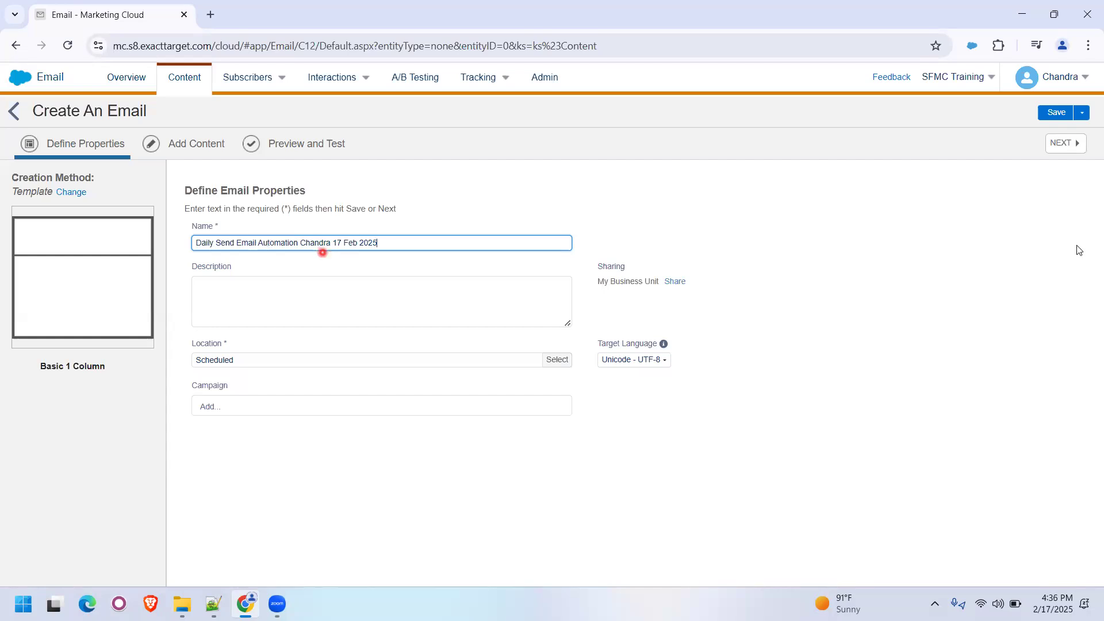
{"action": "left_click", "coordinate": [1057, 112]}
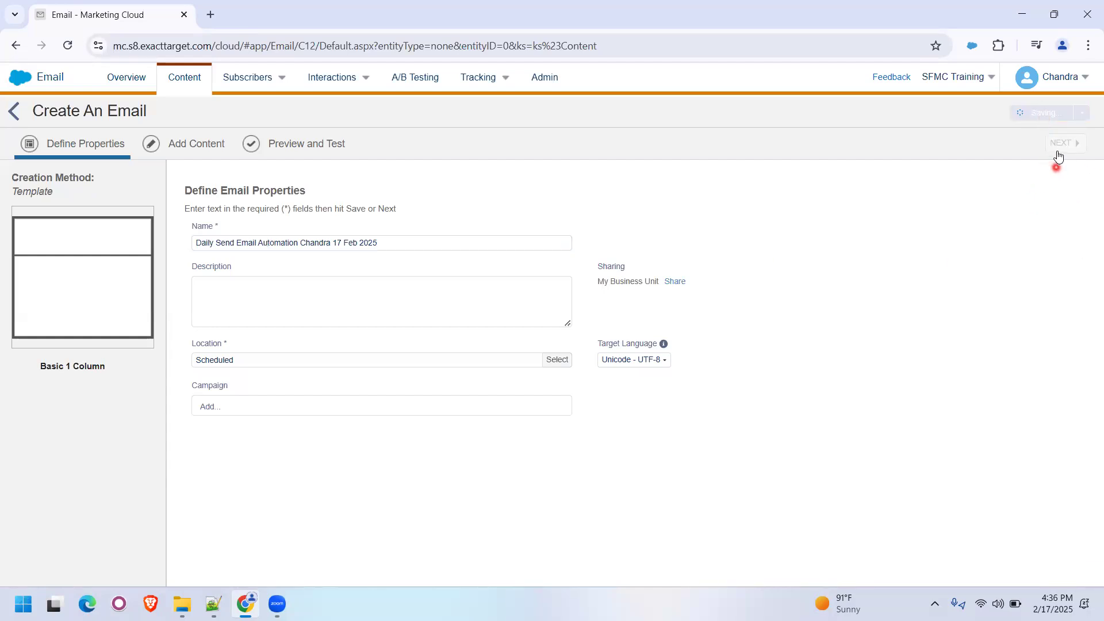
{"action": "left_click", "coordinate": [1057, 150]}
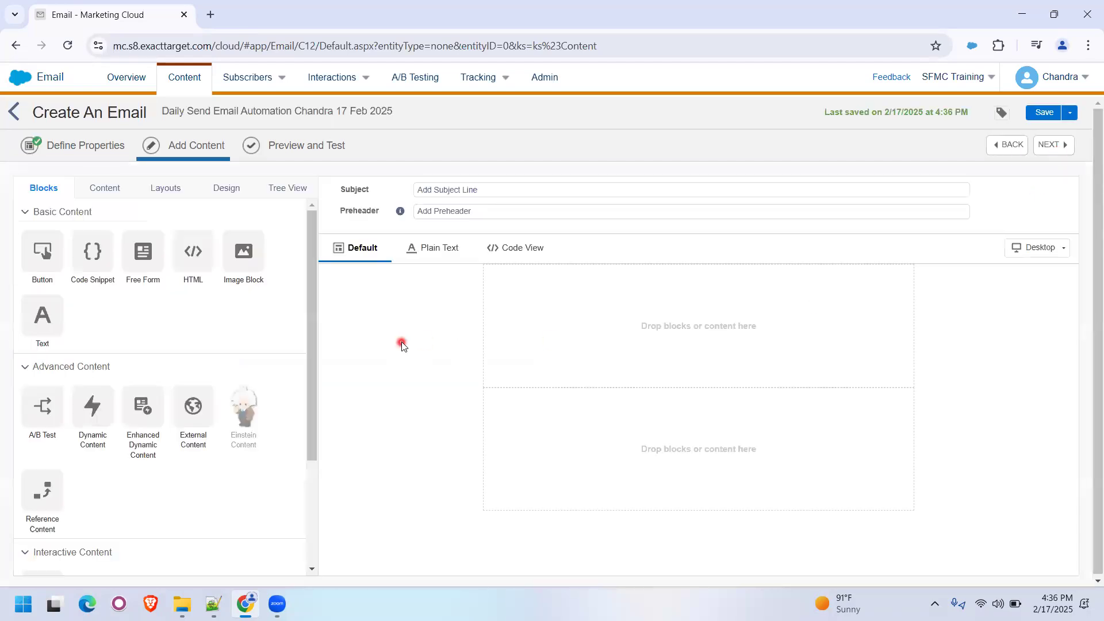
- Add an image block to the email's upper area with the existing image nto_logo_banner.jpg
{"action": "left_click", "coordinate": [444, 190]}
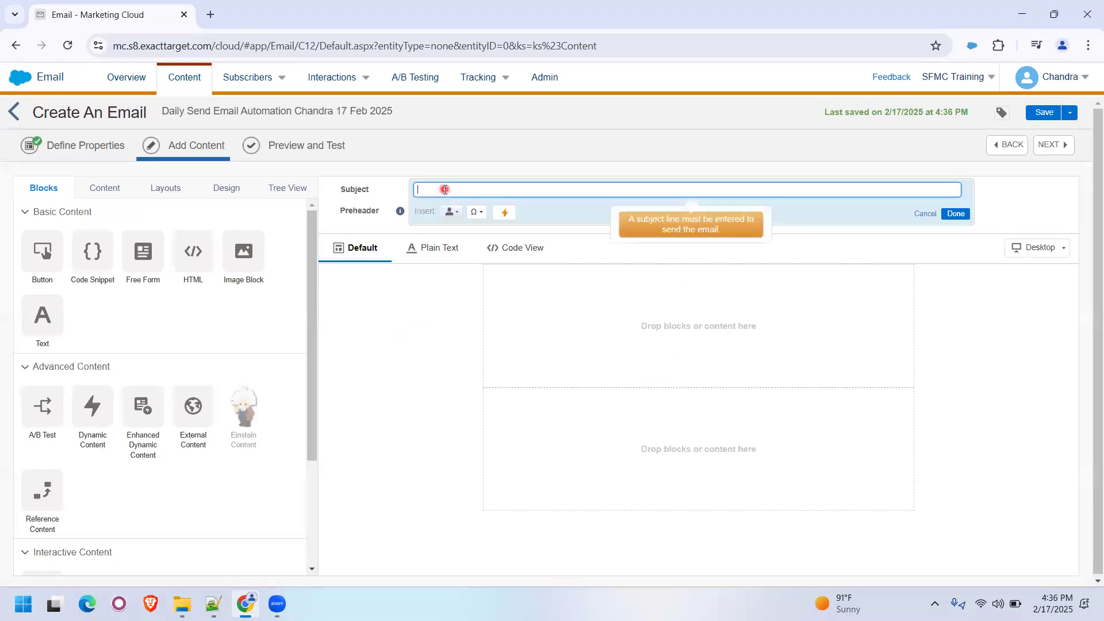
{"action": "left_click", "coordinate": [566, 341]}
{"action": "left_click_drag", "start_coordinate": [242, 249], "coordinate": [562, 354]}
{"action": "left_click", "coordinate": [164, 288]}
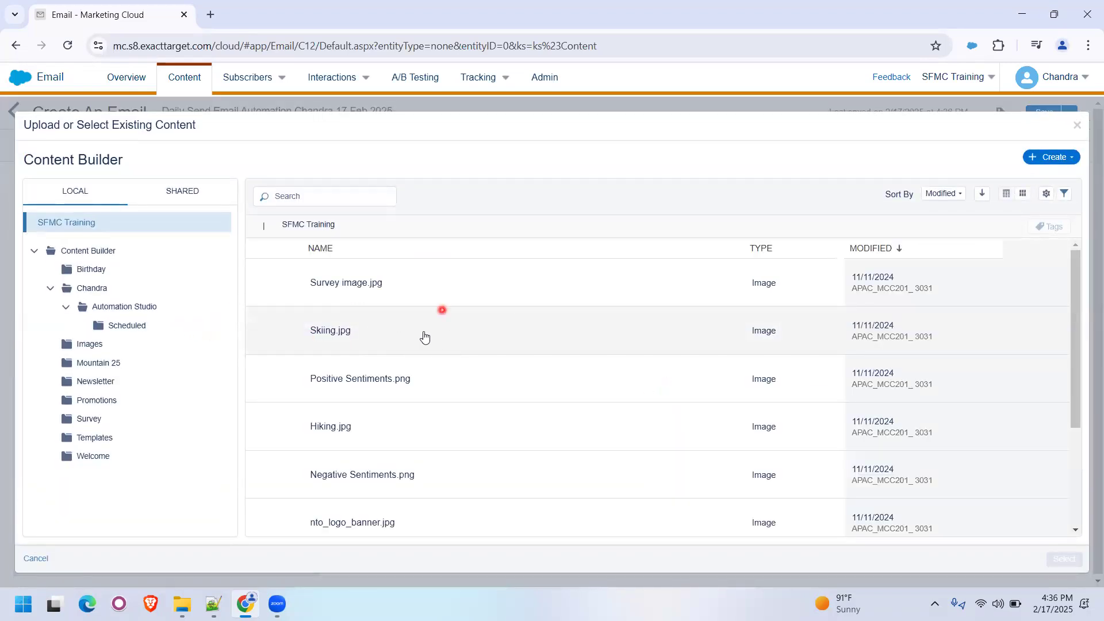
{"action": "scroll", "coordinate": [457, 374], "scroll_direction": "down", "scroll_amount": 3}
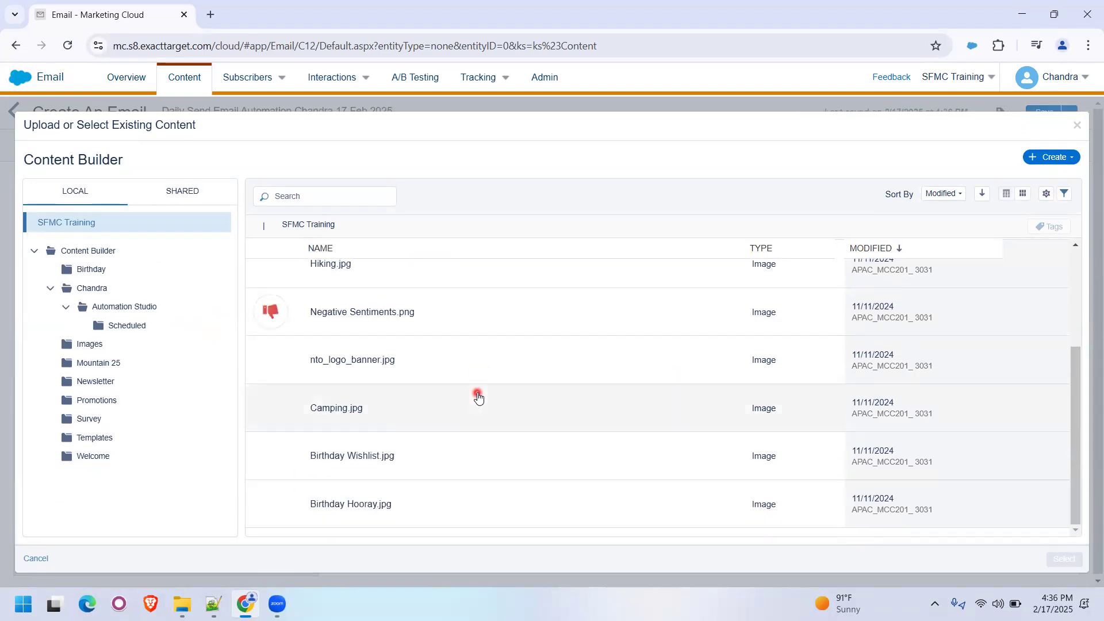
{"action": "left_click", "coordinate": [442, 380]}
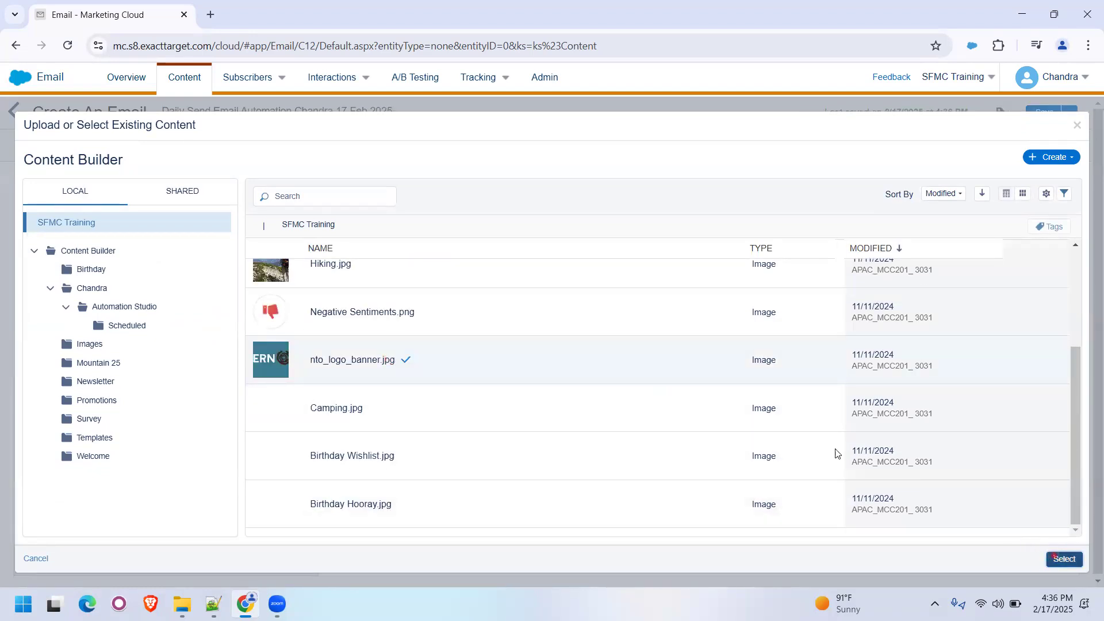
{"action": "left_click", "coordinate": [1065, 559]}
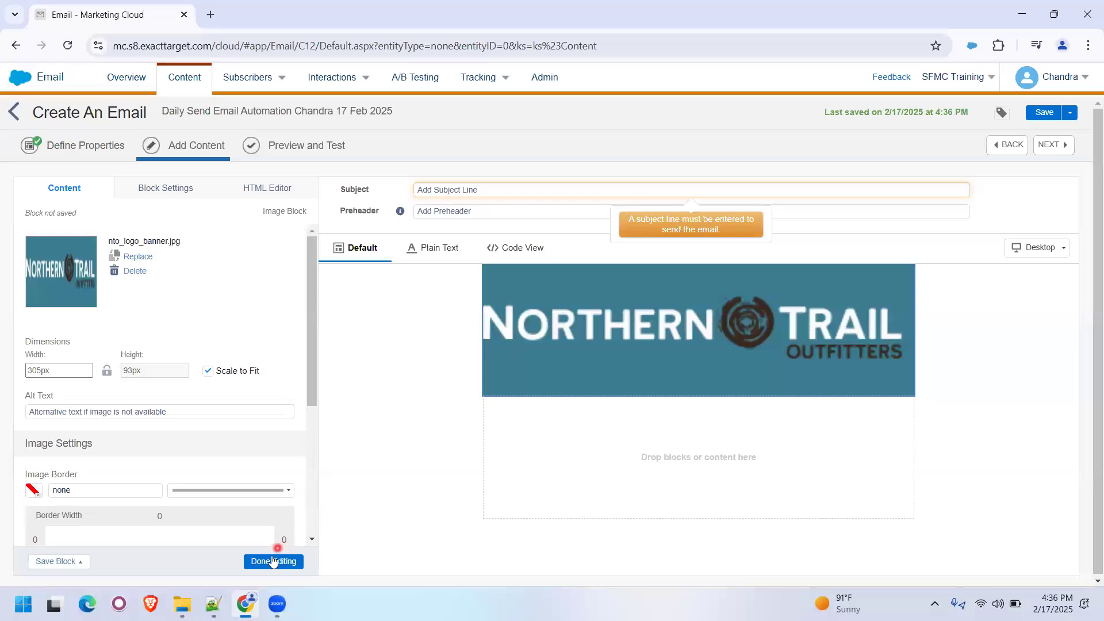
- Add an image block below the logo banner with the existing image Skiing.jpg and finish editing it
{"action": "left_click_drag", "start_coordinate": [243, 259], "coordinate": [674, 481]}
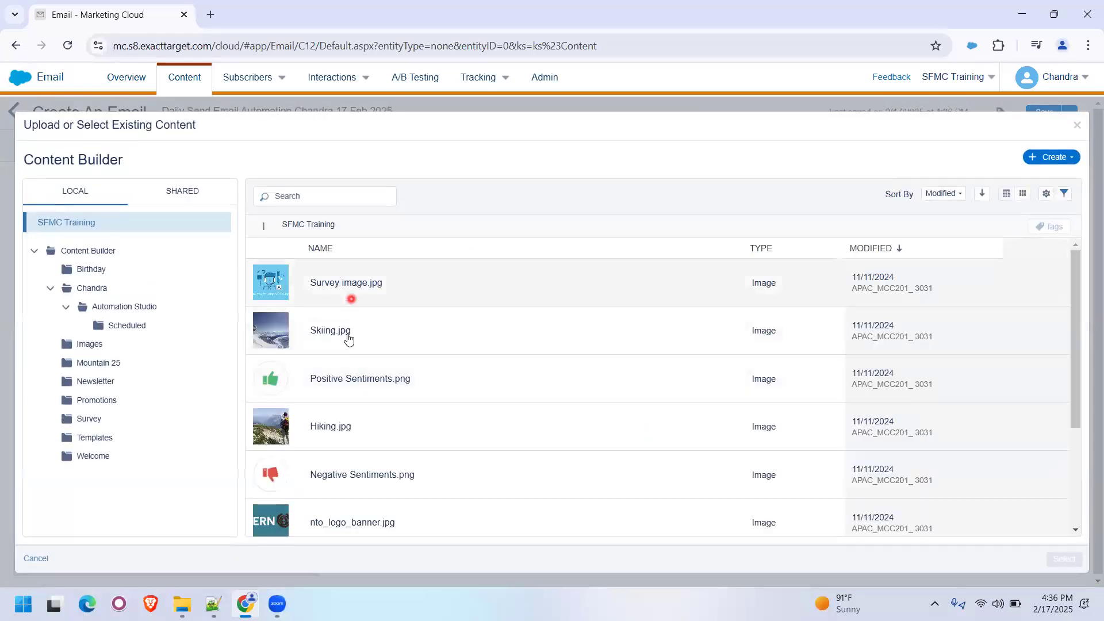
{"action": "left_click", "coordinate": [345, 331]}
{"action": "left_click", "coordinate": [1064, 559]}
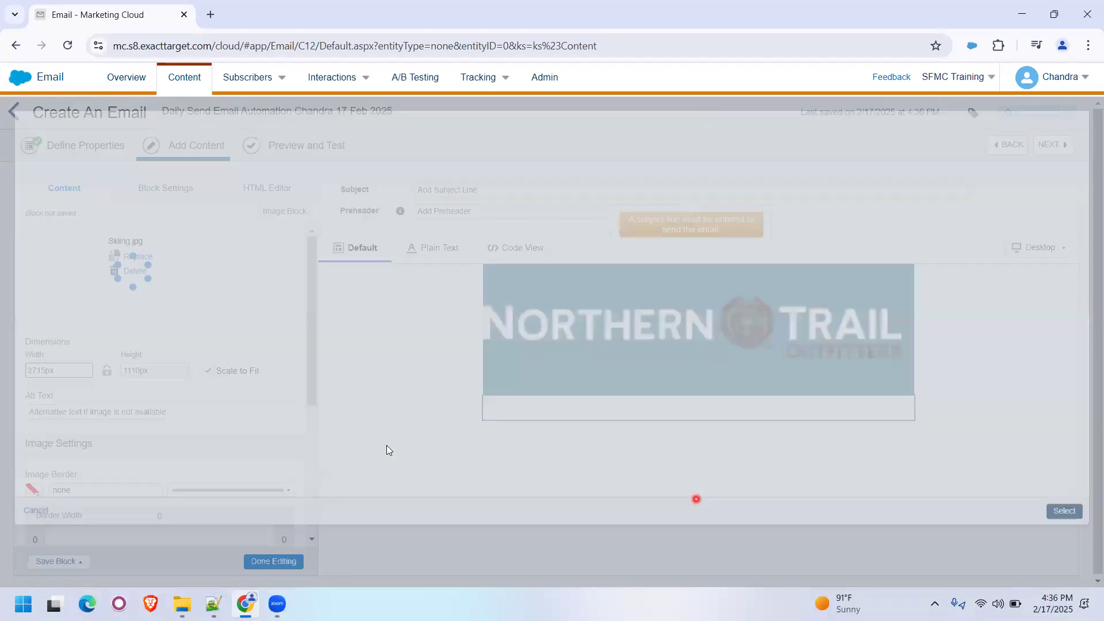
{"action": "scroll", "coordinate": [437, 437], "scroll_direction": "down", "scroll_amount": 2}
{"action": "left_click", "coordinate": [274, 561]}
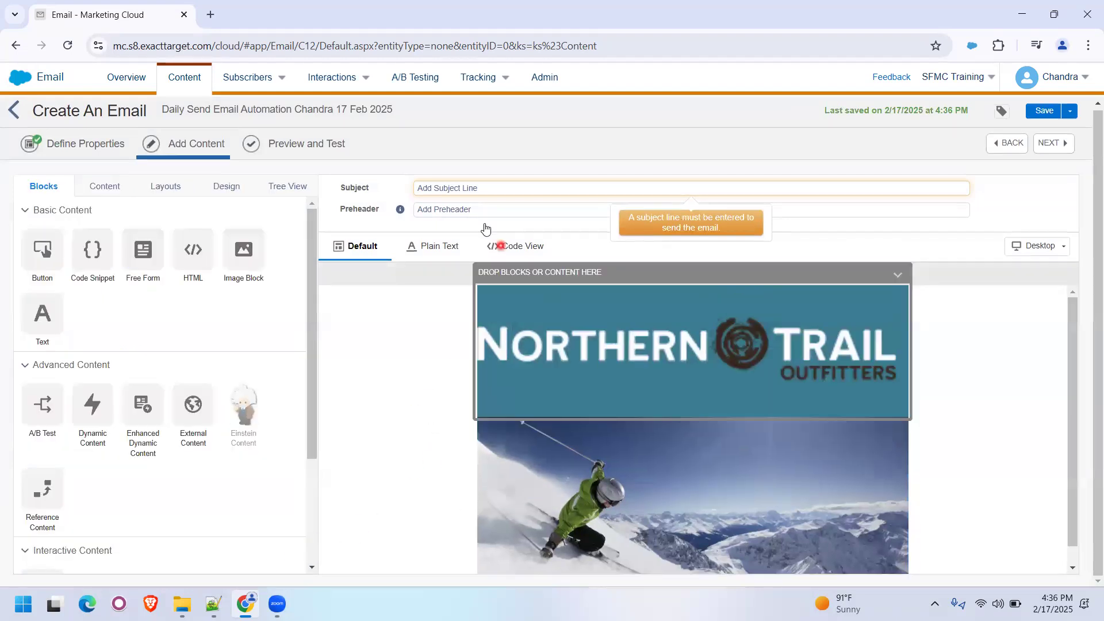
- Set the subject line to "%%firstname%%, Welcome to SFMC Training"
{"action": "left_click", "coordinate": [469, 187]}
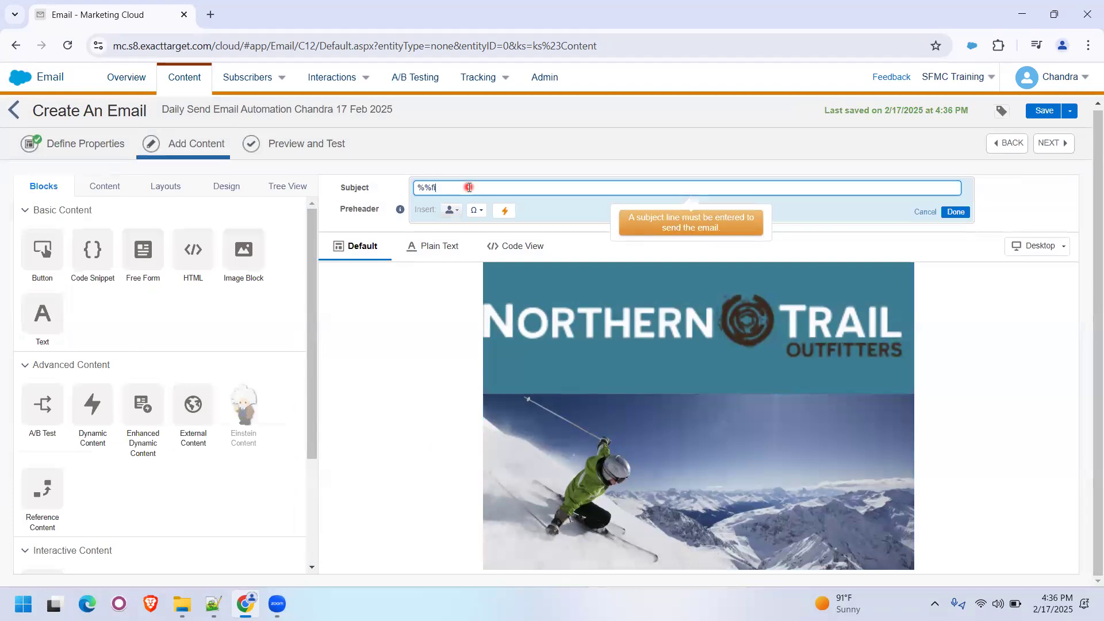
{"action": "type", "text": "%%firstname%%"}
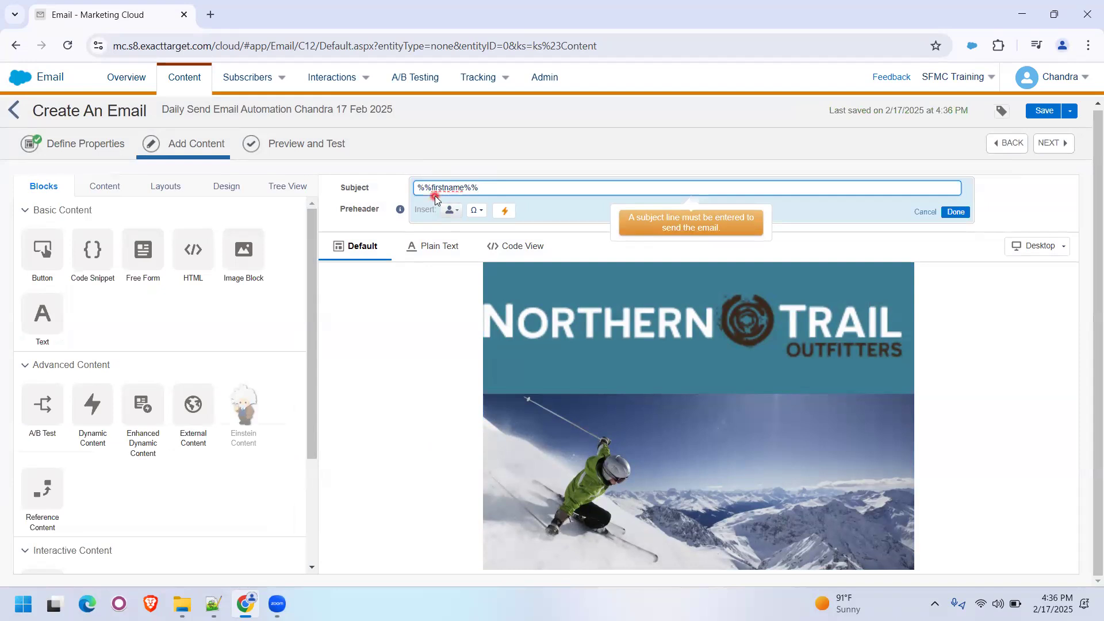
{"action": "type", "text": ", Welcome to SFMC Training"}
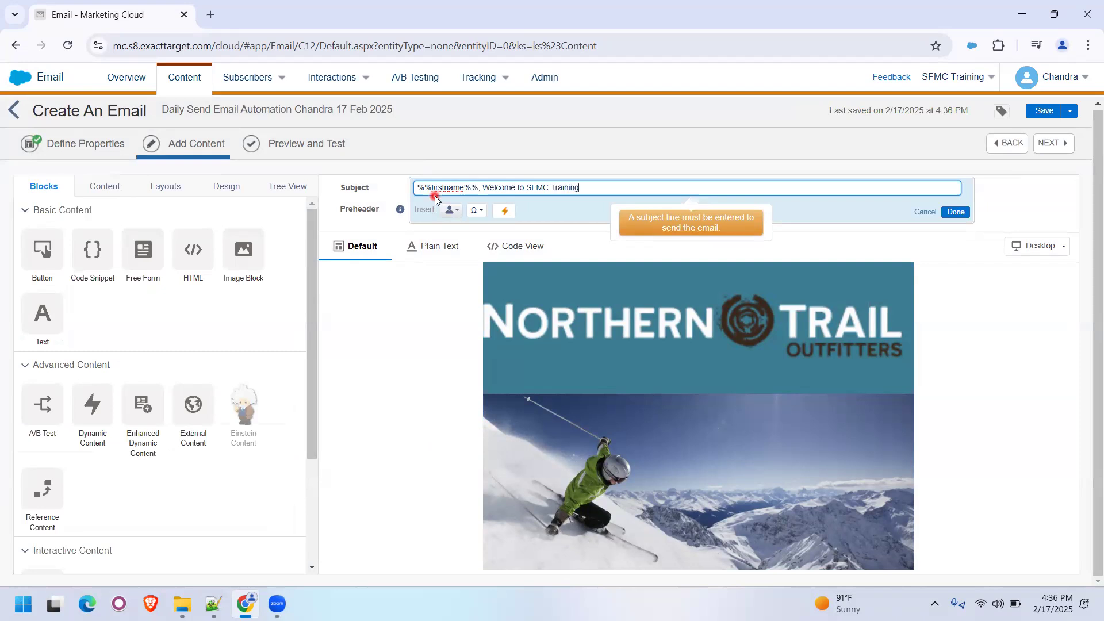
{"action": "left_click", "coordinate": [955, 212]}
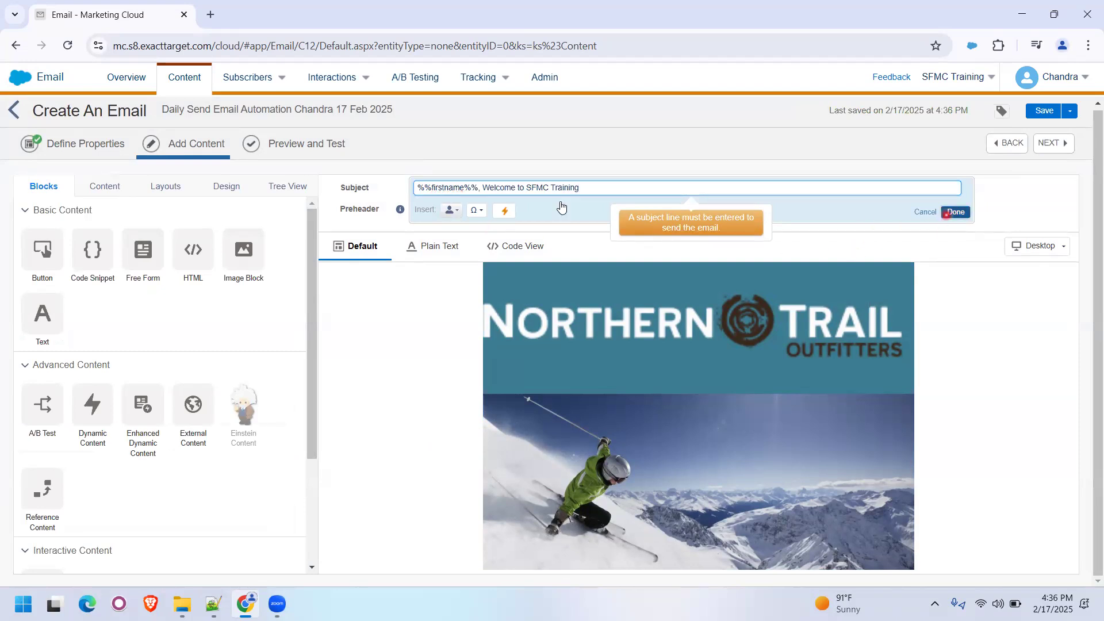
- Set the email's preheader to NOW()
{"action": "left_click", "coordinate": [485, 208]}
{"action": "type", "text": "NOW()"}
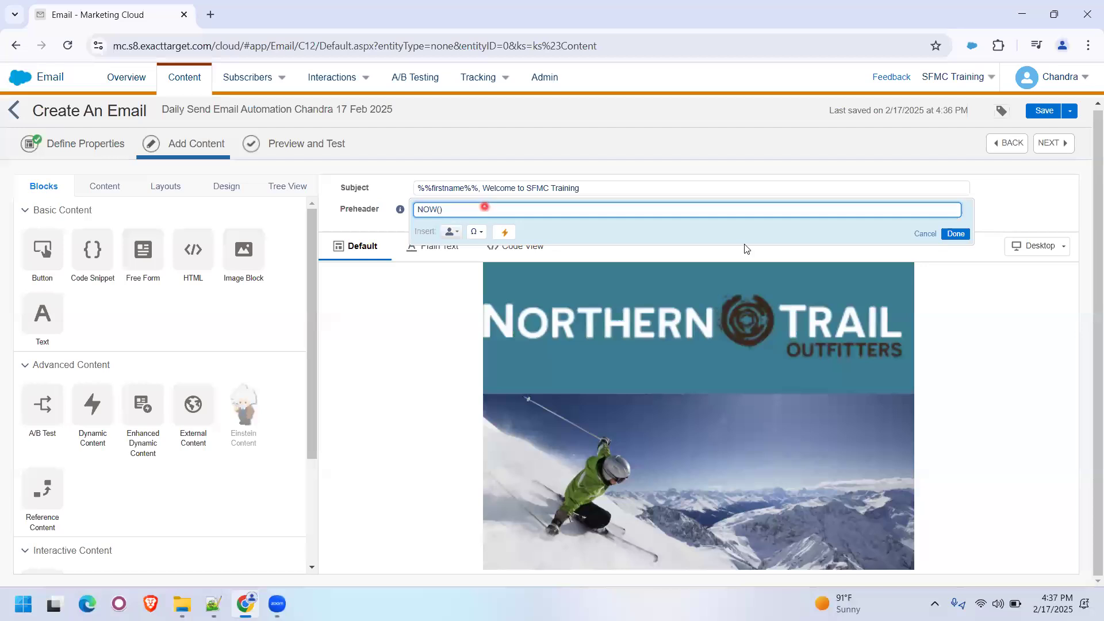
{"action": "left_click", "coordinate": [948, 234]}
- Replace the preheader with the AMPscript expression %%=NOW()=%% and save the email
{"action": "left_click", "coordinate": [473, 208]}
{"action": "key", "text": "BackSpace"}
{"action": "key", "text": "BackSpace"}
{"action": "key", "text": "BackSpace"}
{"action": "type", "text": "%%==%%"}
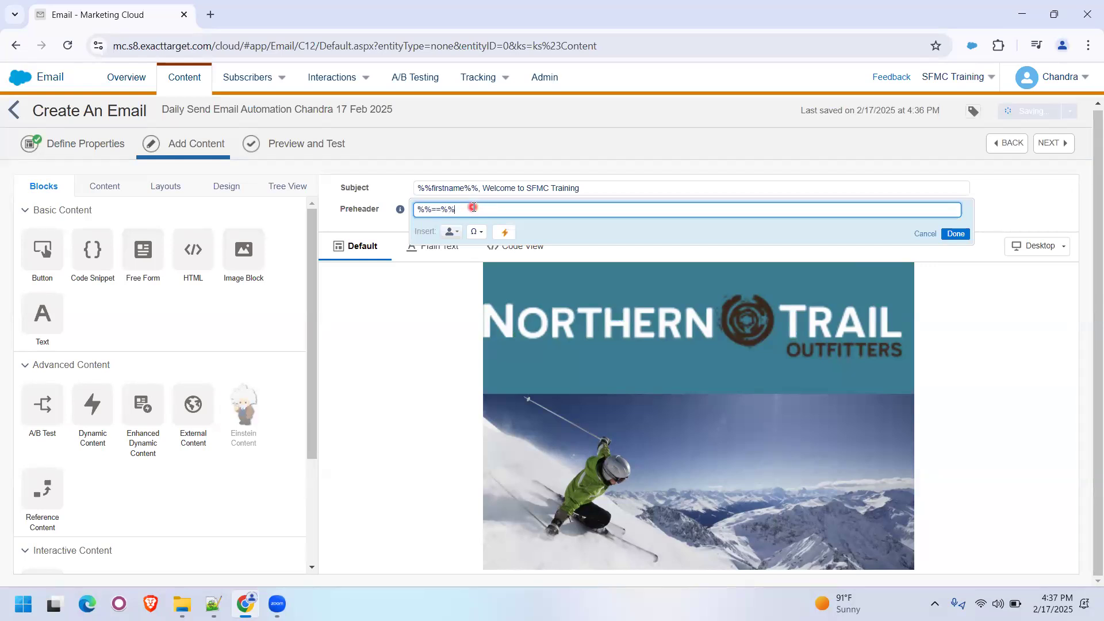
{"action": "key", "text": "Caps_Lock"}
{"action": "type", "text": "V"}
{"action": "key", "text": "BackSpace"}
{"action": "type", "text": "NOW()"}
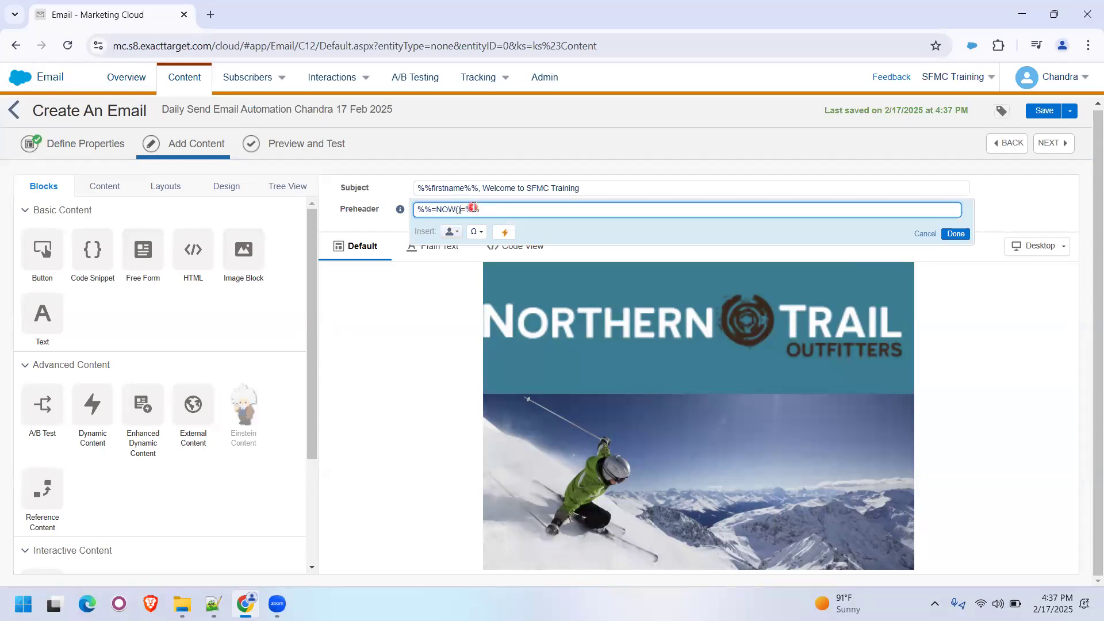
{"action": "key", "text": "Caps_Lock"}
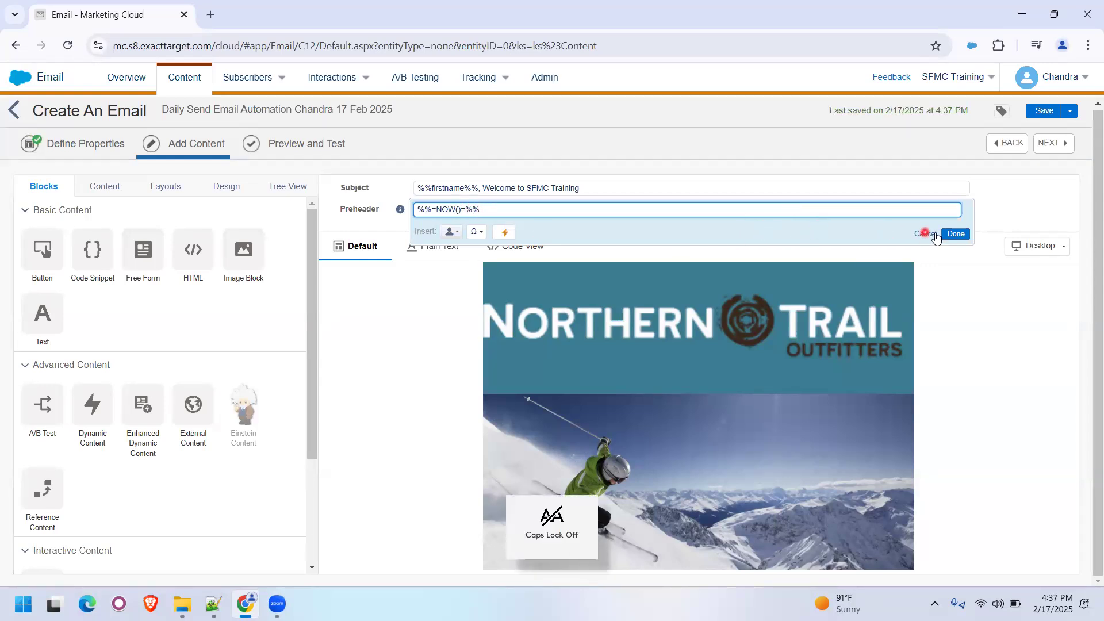
{"action": "left_click", "coordinate": [936, 235]}
{"action": "left_click", "coordinate": [1030, 113]}
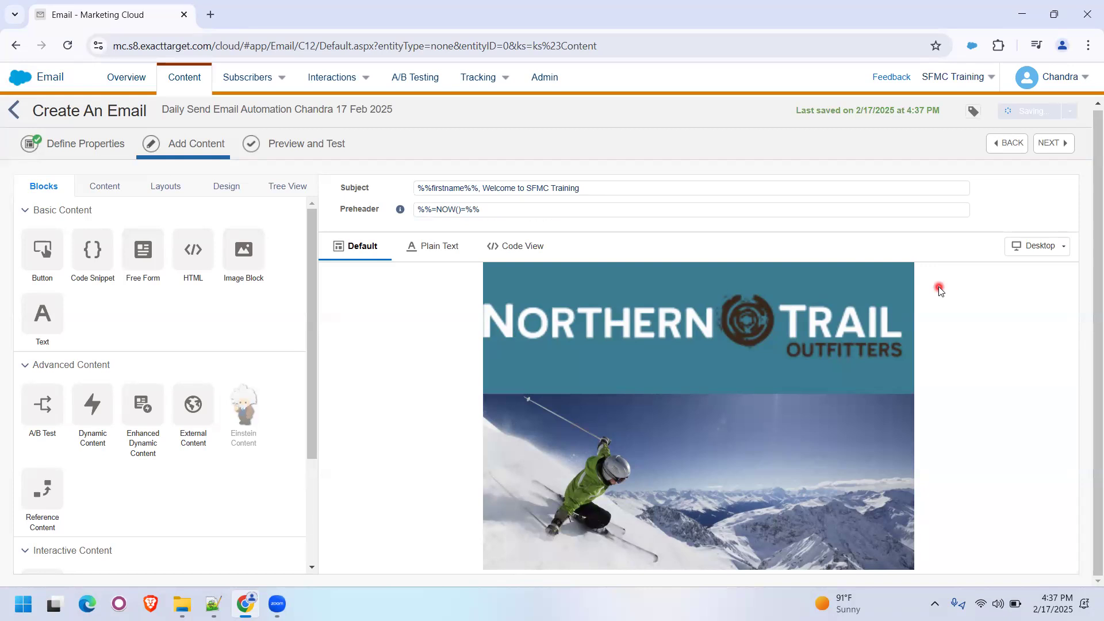
- Save the daily send email and exit to its Content Builder folder
{"action": "left_click", "coordinate": [1070, 111]}
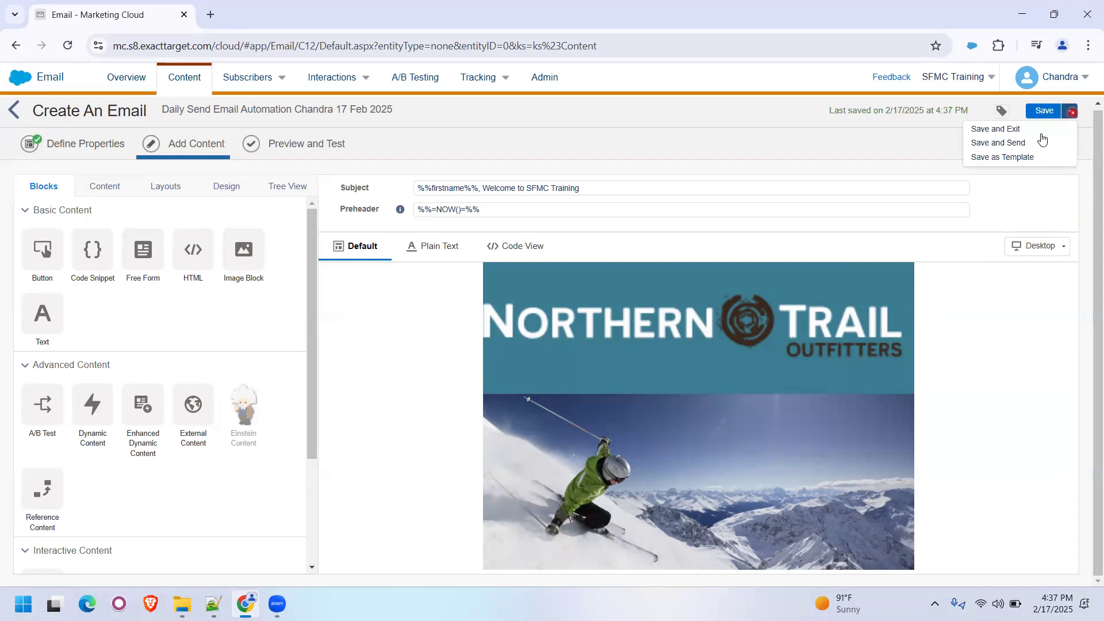
{"action": "left_click", "coordinate": [1002, 160]}
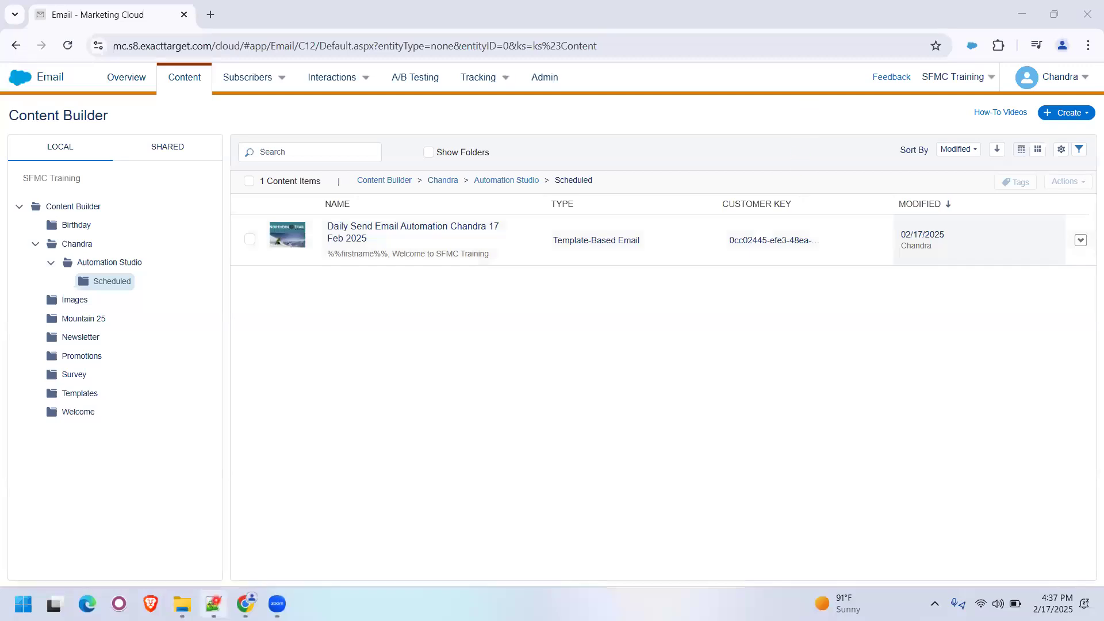
- Switch to Notepad++, copy the text "SFMC Training" from the unsaved note, and return to Marketing Cloud
{"action": "left_click", "coordinate": [213, 604]}
{"action": "left_click", "coordinate": [210, 57]}
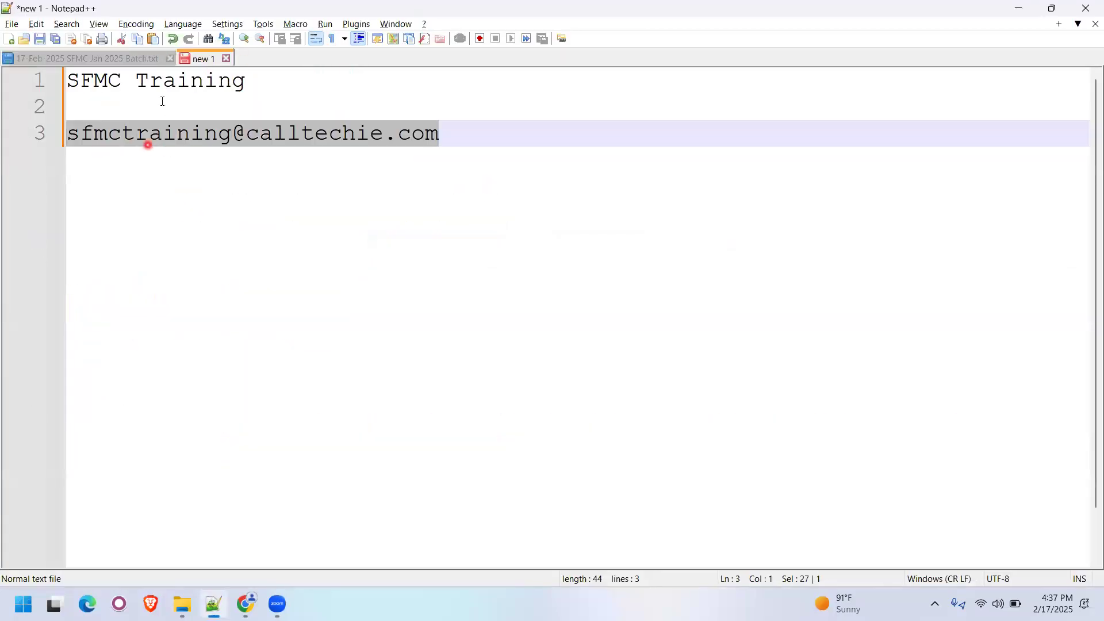
{"action": "left_click_drag", "start_coordinate": [157, 79], "coordinate": [67, 81]}
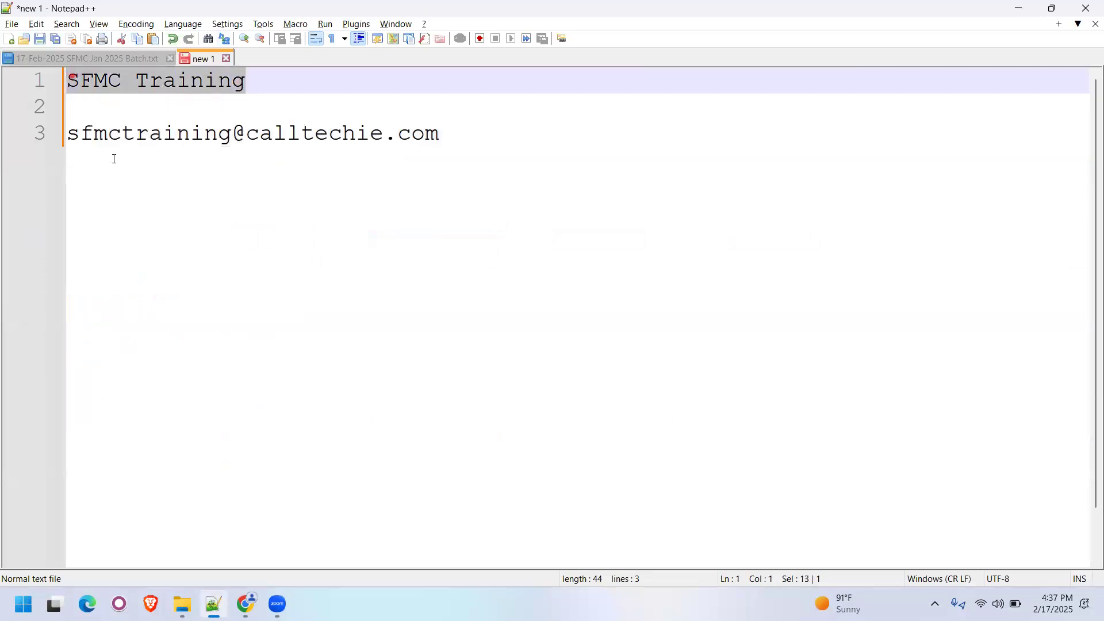
{"action": "key", "text": "alt+Tab"}
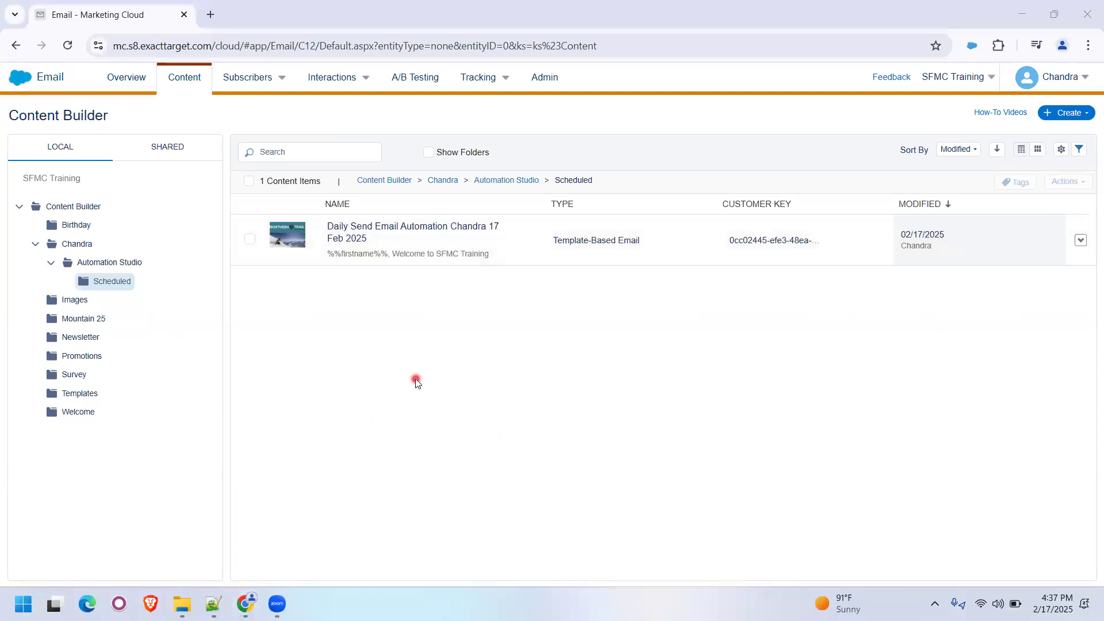
- Go to Email Studio's sender profiles in Setup and start a new profile named "SFMC Training Sender Profile"
{"action": "left_click", "coordinate": [1067, 81]}
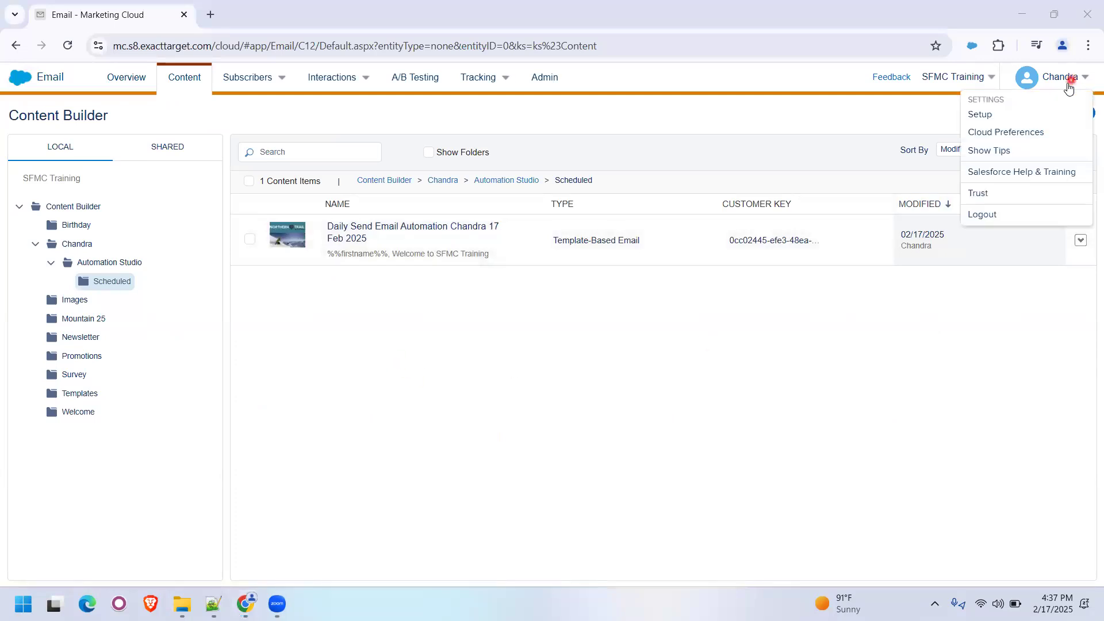
{"action": "left_click", "coordinate": [981, 115]}
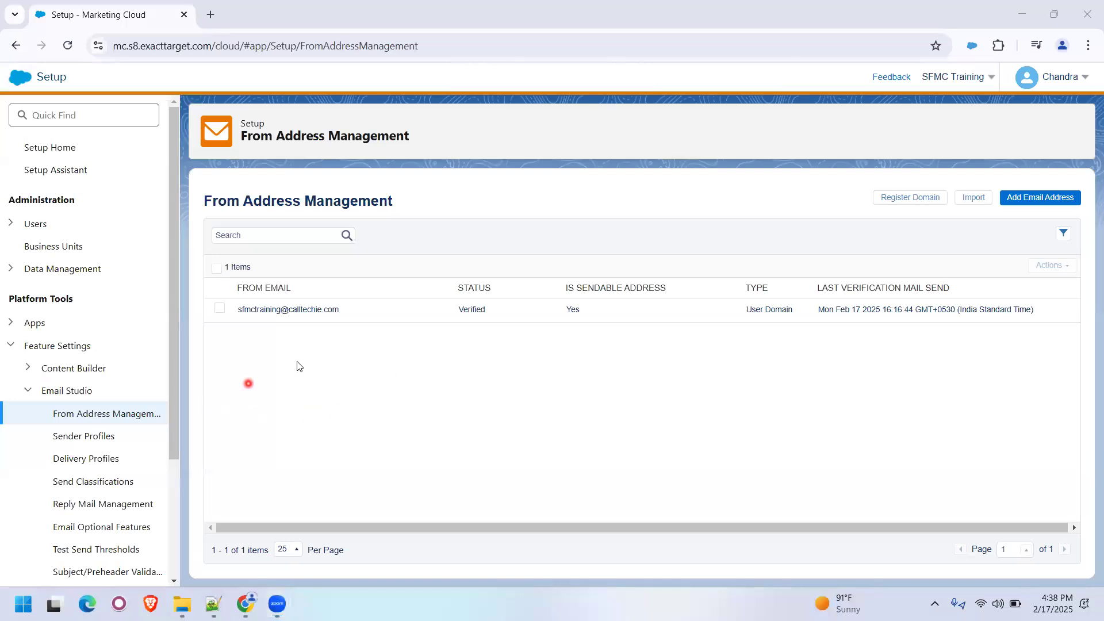
{"action": "left_click", "coordinate": [95, 439]}
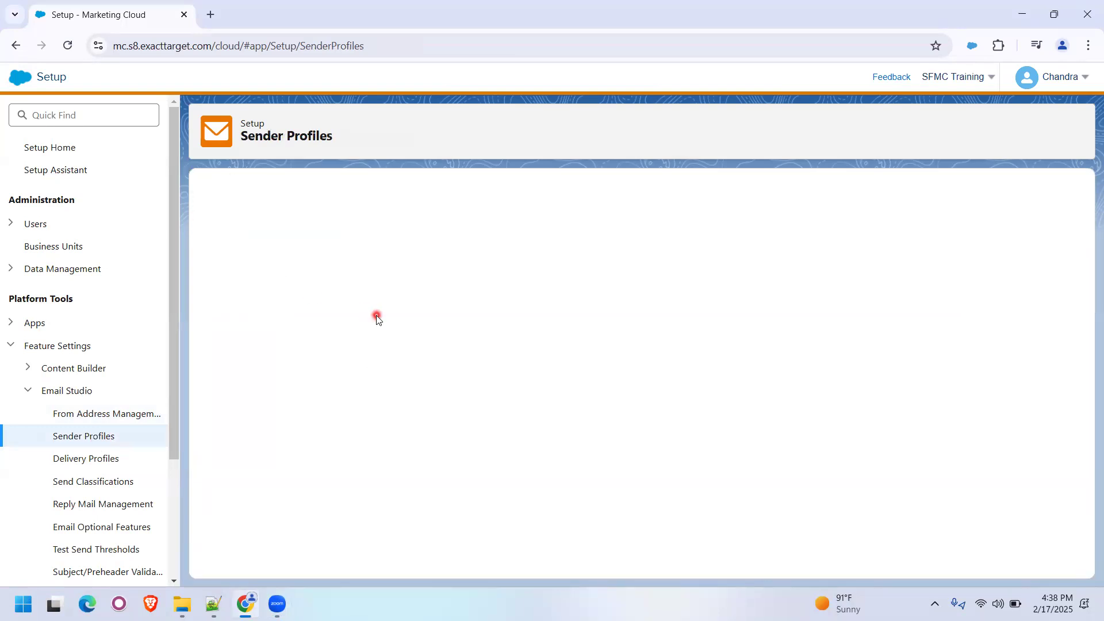
{"action": "left_click", "coordinate": [269, 267]}
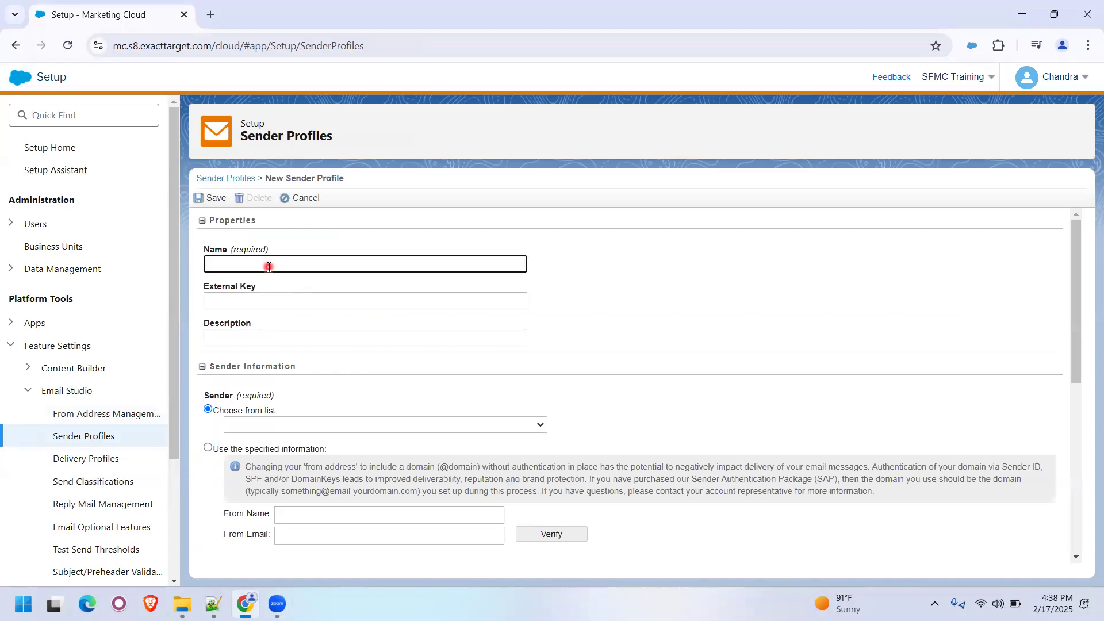
{"action": "type", "text": "SFMC Training Sender Profile"}
- Have the sender profile use specified information, with the copied "SFMC Training" as the From Name
{"action": "left_click", "coordinate": [208, 448]}
{"action": "scroll", "coordinate": [362, 417], "scroll_direction": "down", "scroll_amount": 2}
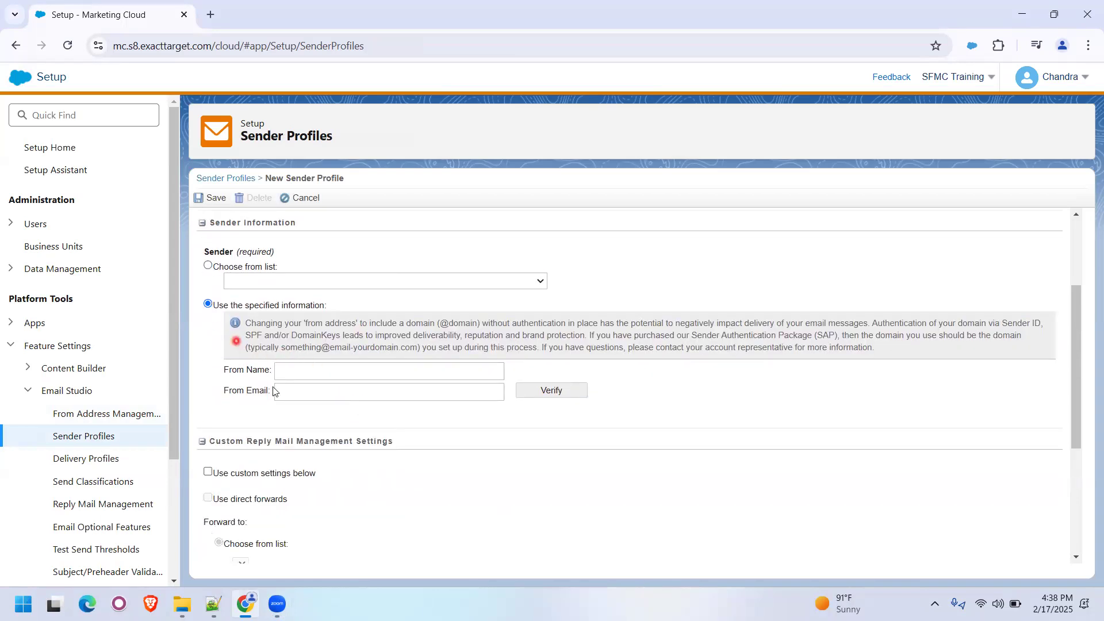
{"action": "left_click", "coordinate": [298, 370]}
{"action": "type", "text": "SFMC Training"}
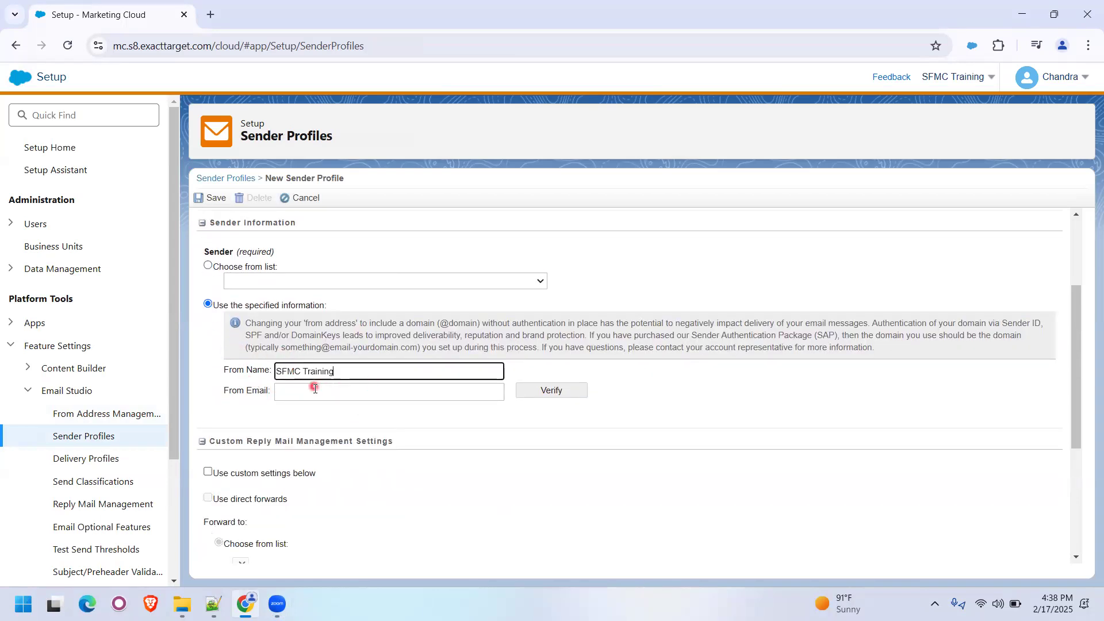
- Copy the sender's e-mail address from the Notepad++ note into the From Email field and save the sender profile
{"action": "left_click", "coordinate": [300, 391]}
{"action": "key", "text": "alt+Tab"}
{"action": "key", "text": "alt+Tab"}
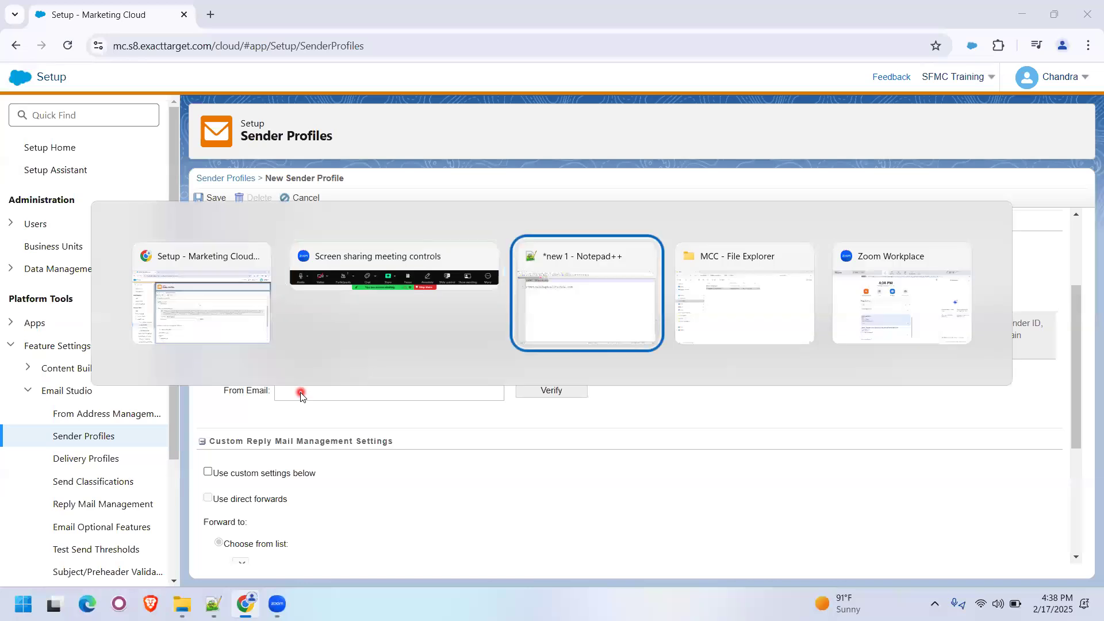
{"action": "left_click", "coordinate": [447, 134]}
{"action": "left_click_drag", "start_coordinate": [447, 134], "coordinate": [65, 136]}
{"action": "key", "text": "ctrl+c"}
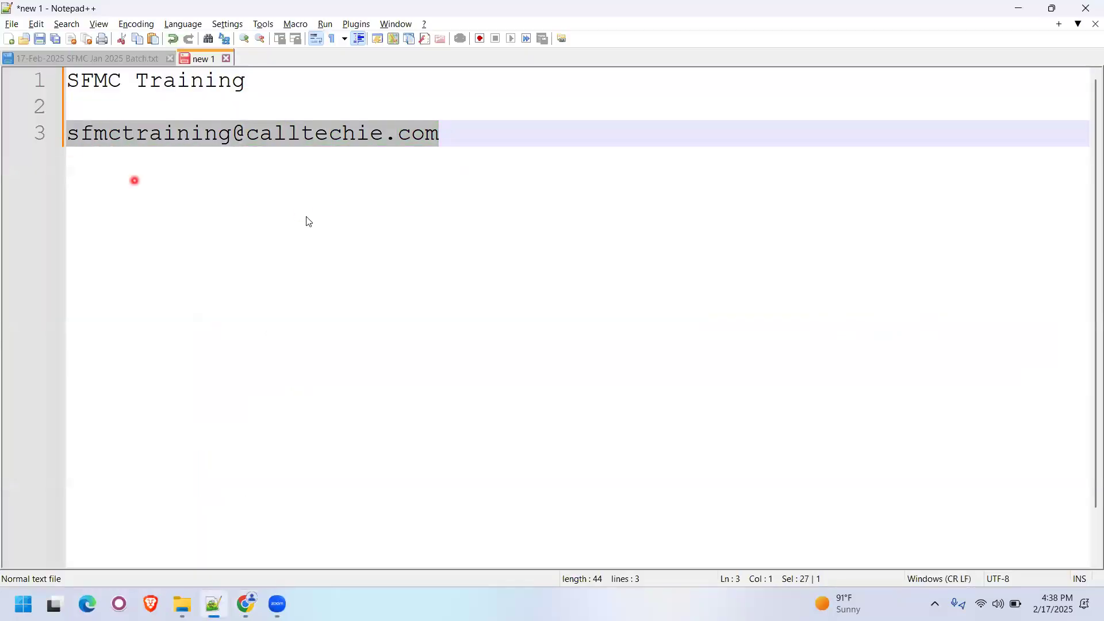
{"action": "key", "text": "alt+Tab"}
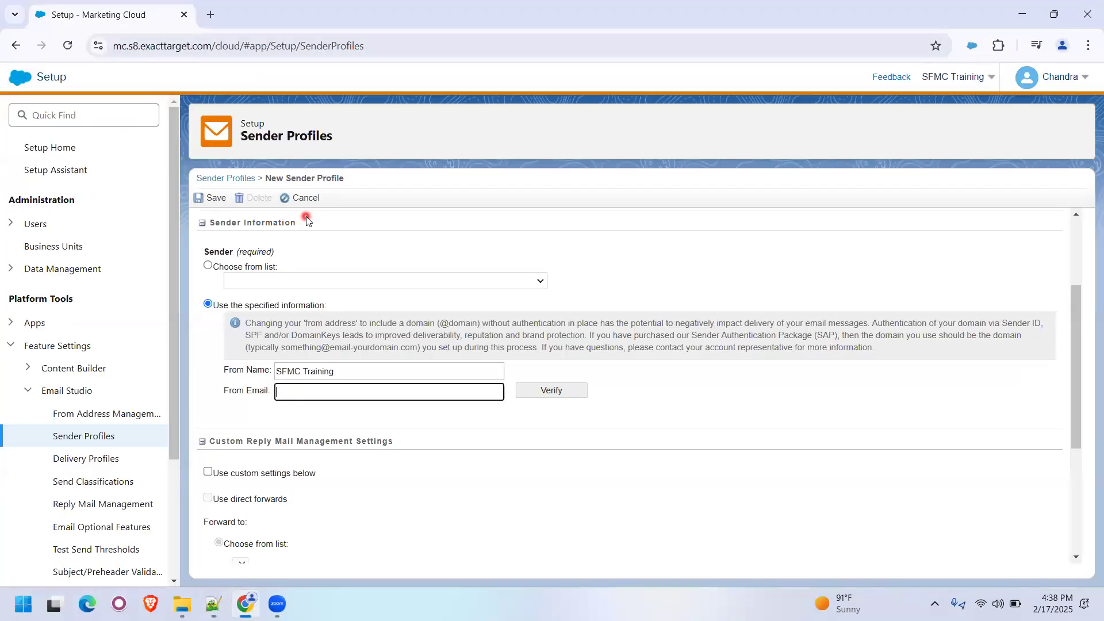
{"action": "key", "text": "ctrl+v"}
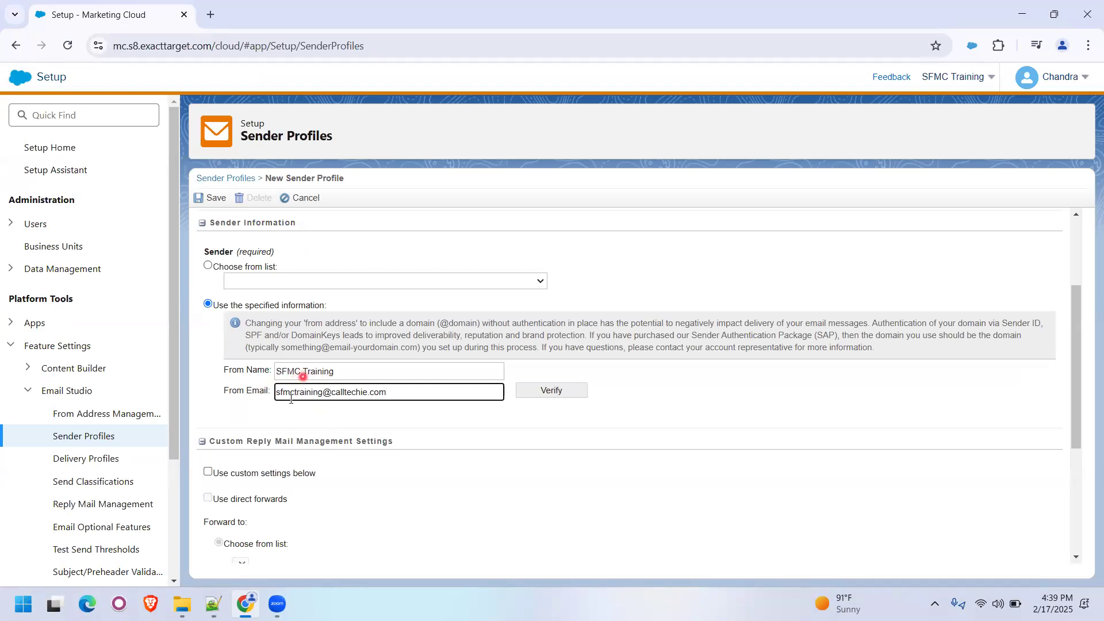
{"action": "left_click", "coordinate": [209, 198]}
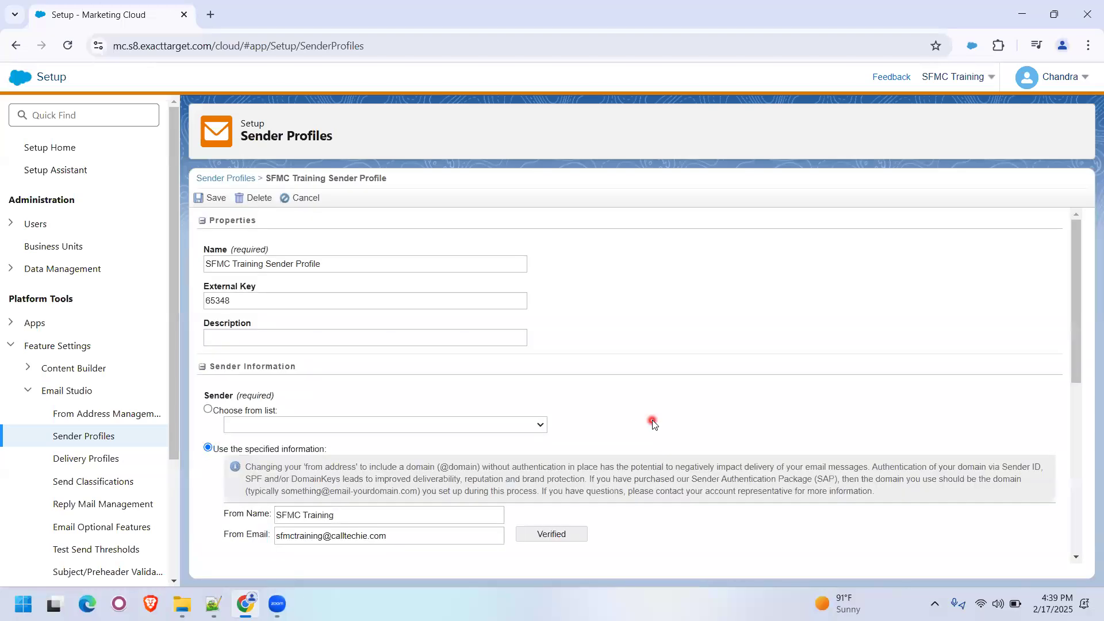
{"action": "scroll", "coordinate": [652, 422], "scroll_direction": "down", "scroll_amount": 3}
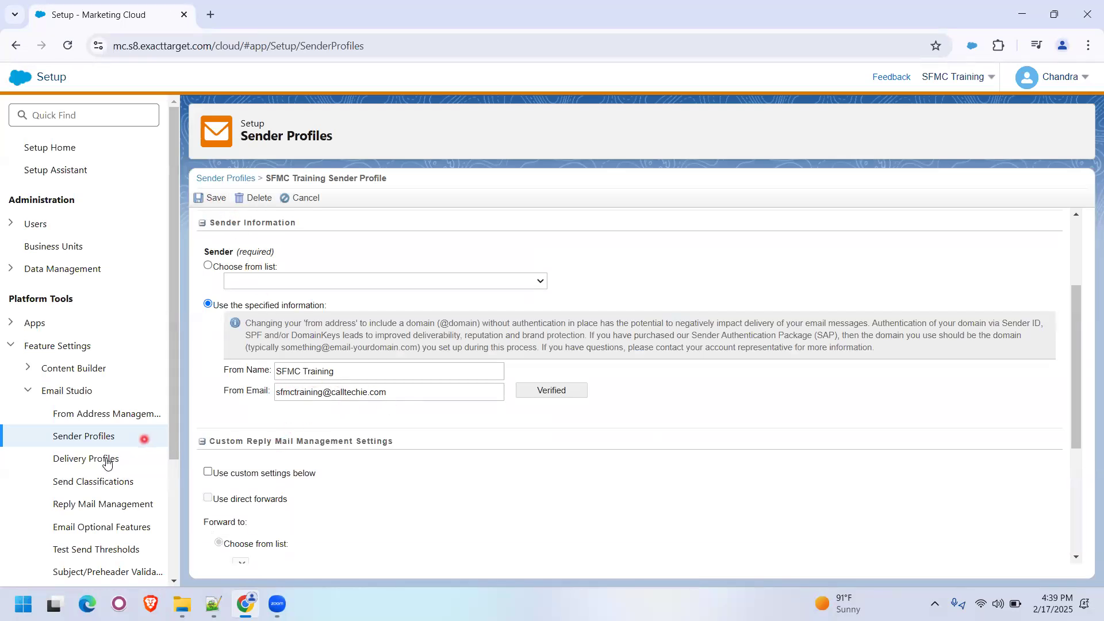
- Start a new send classification named "SFMC Training Commercial Send Classification"
{"action": "left_click", "coordinate": [79, 488]}
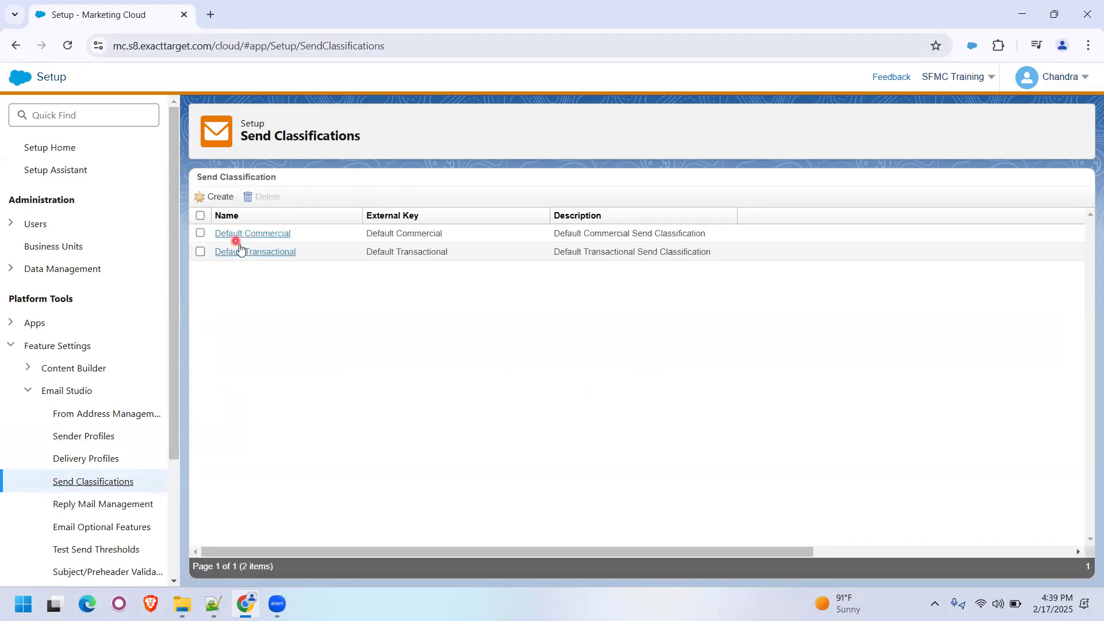
{"action": "left_click", "coordinate": [217, 198]}
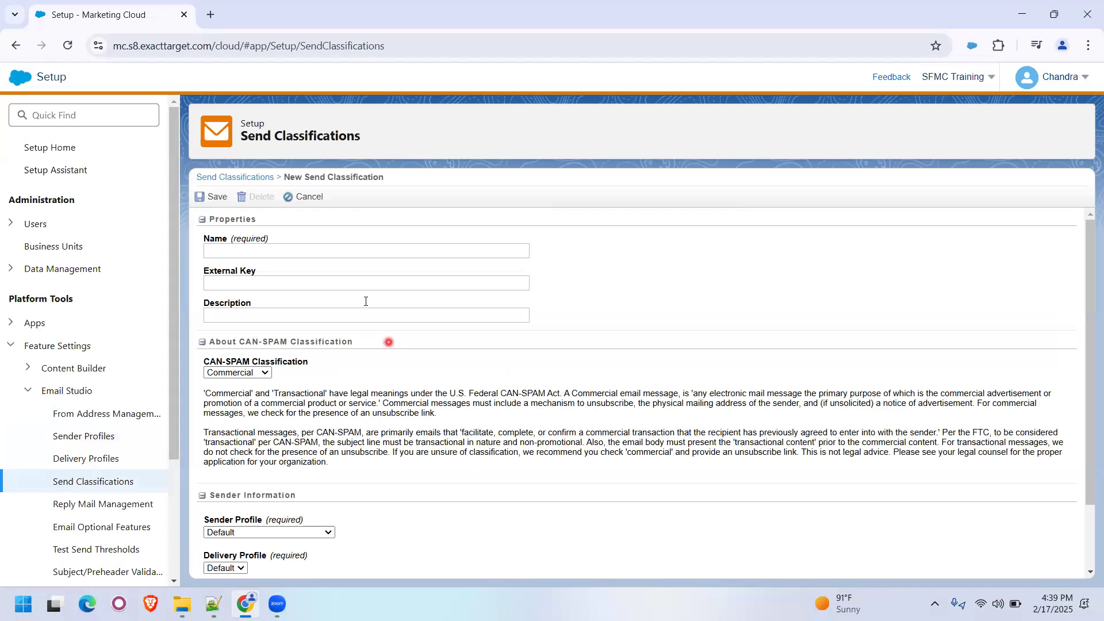
{"action": "left_click", "coordinate": [332, 252]}
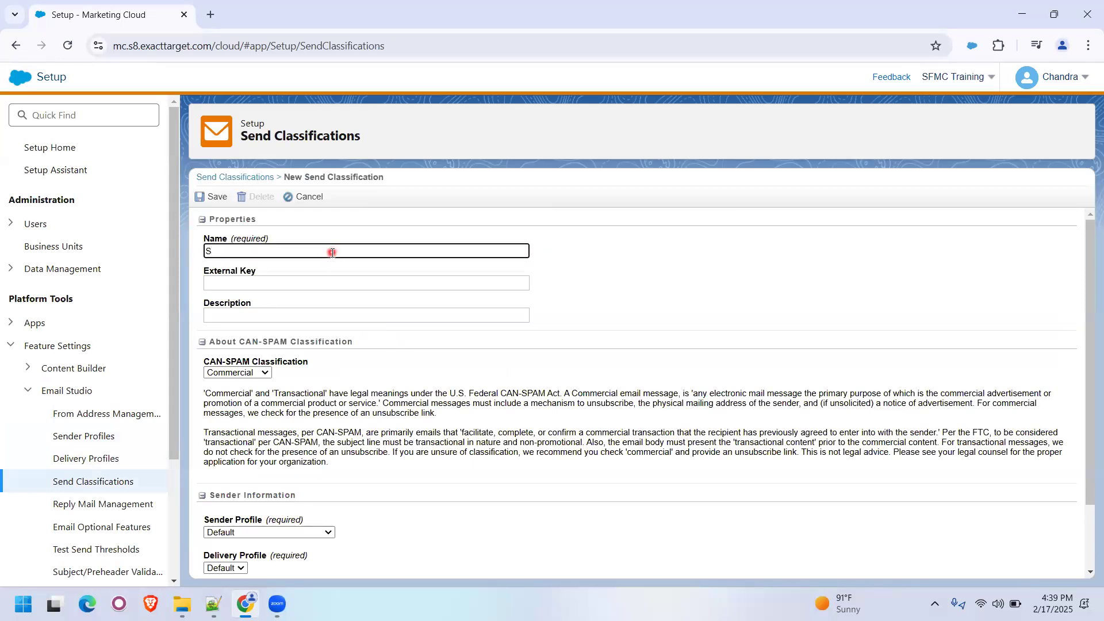
{"action": "type", "text": "S"}
{"action": "key", "text": "Caps_Lock"}
{"action": "type", "text": "FMC"}
{"action": "key", "text": "Caps_Lock"}
{"action": "type", "text": "Training Commercial Send Cl"}
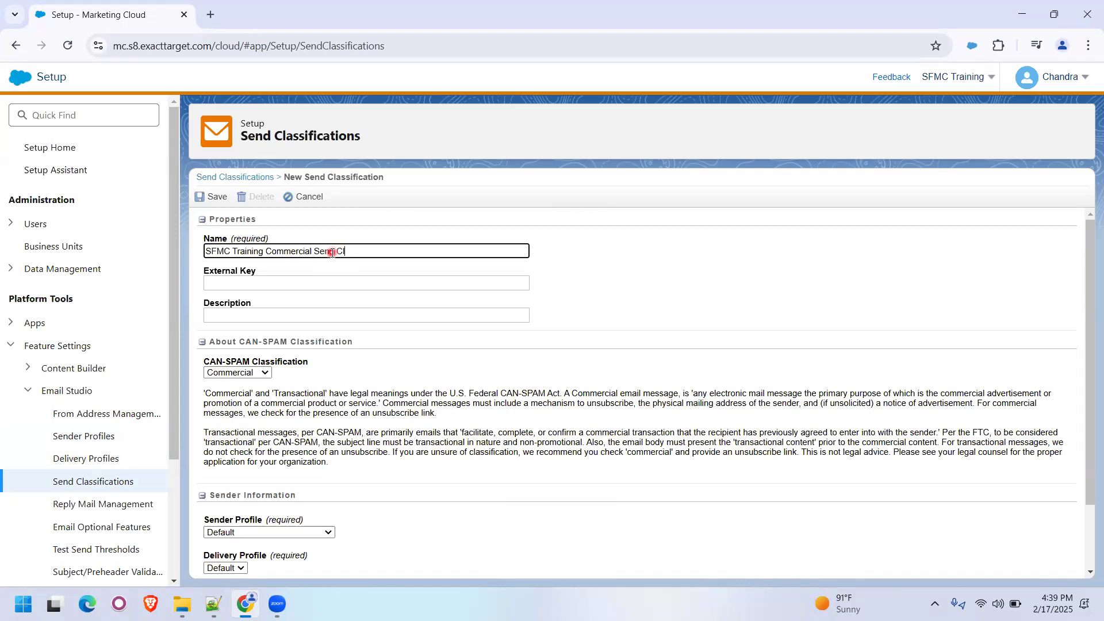
{"action": "type", "text": "assification"}
- Assign SFMC Training Sender Profile to the new send classification and save it
{"action": "scroll", "coordinate": [385, 361], "scroll_direction": "down", "scroll_amount": 2}
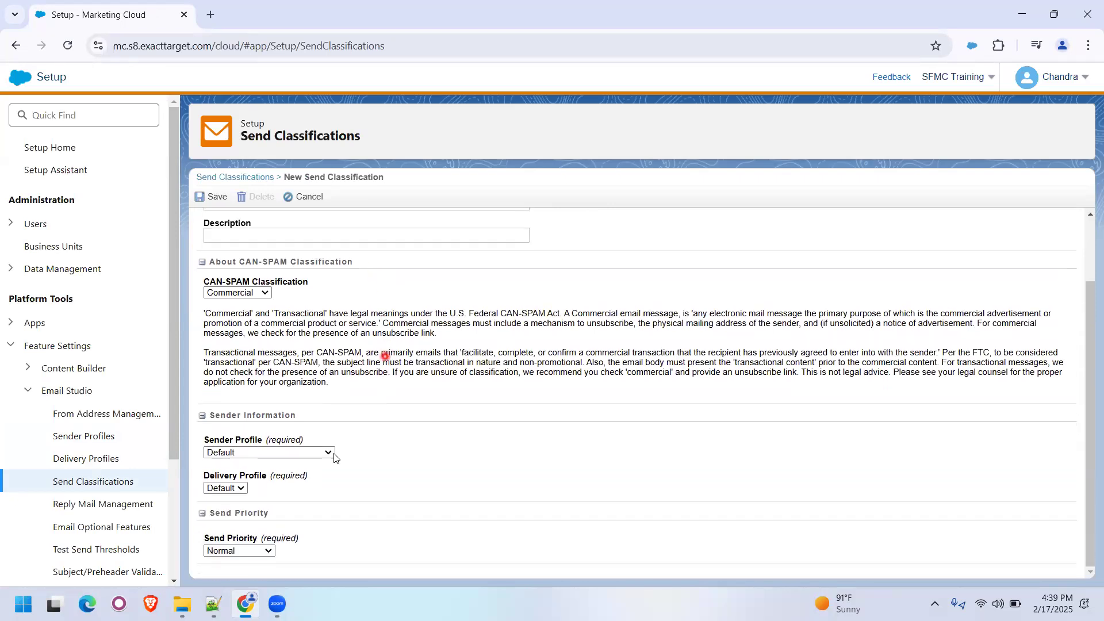
{"action": "left_click", "coordinate": [276, 453]}
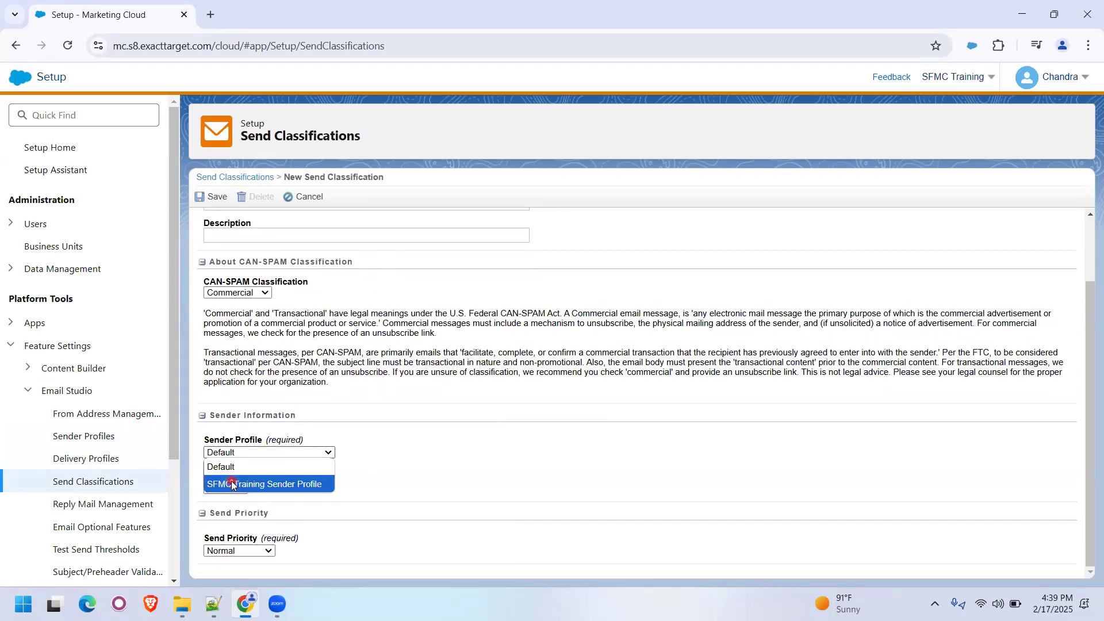
{"action": "left_click", "coordinate": [233, 485]}
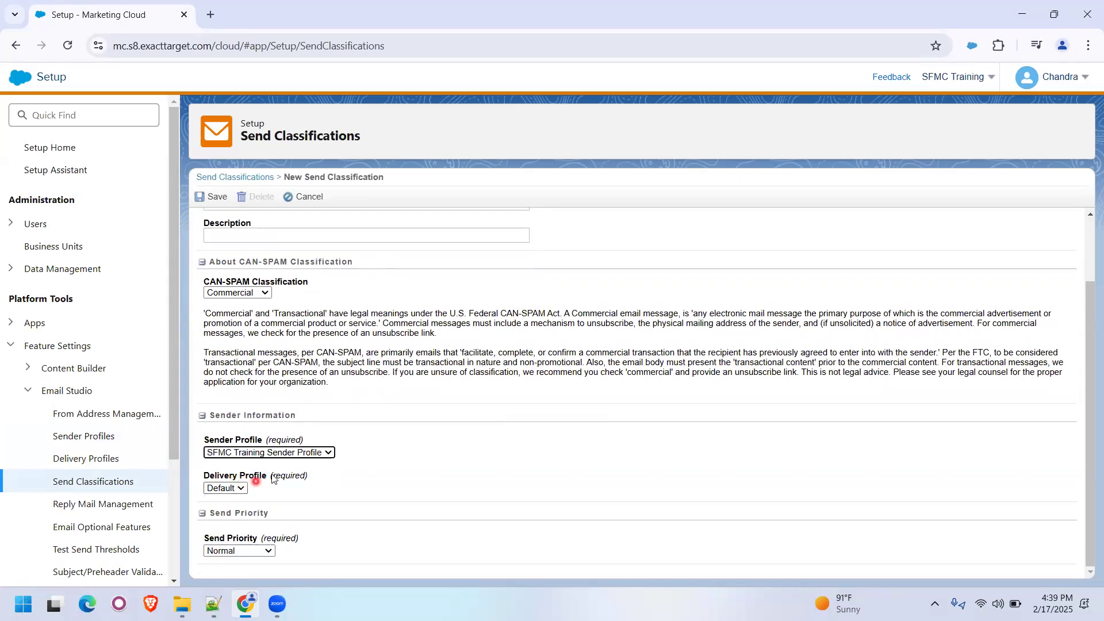
{"action": "left_click", "coordinate": [213, 200]}
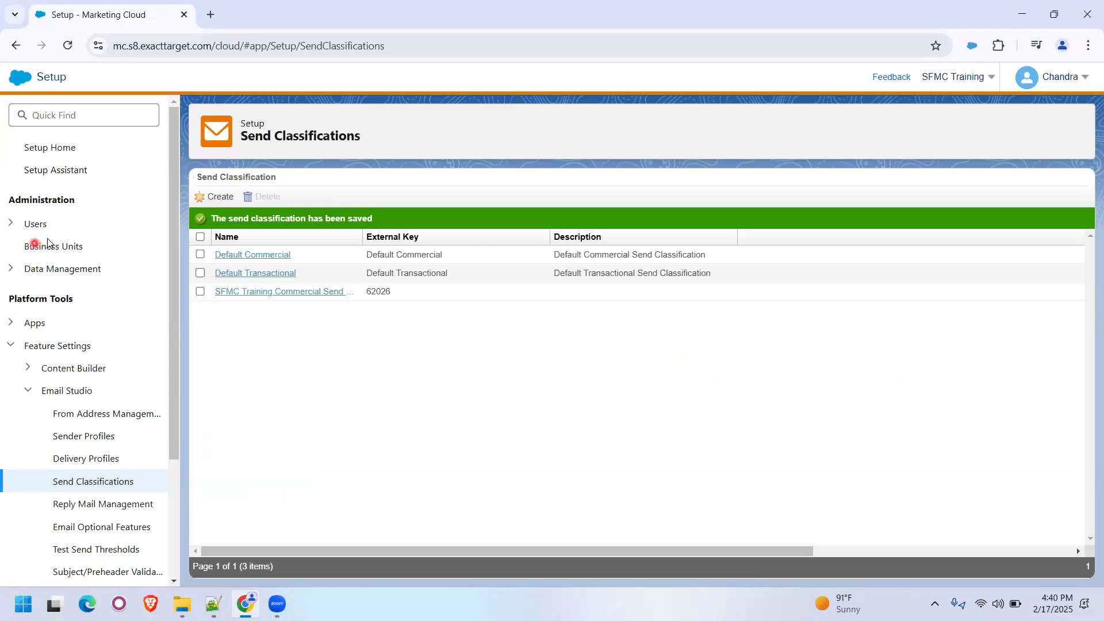
- Return to Email Studio and view the data extensions in the Scheduled folder under Automation Studio
{"action": "mouse_move", "coordinate": [26, 88]}
{"action": "left_click", "coordinate": [30, 178]}
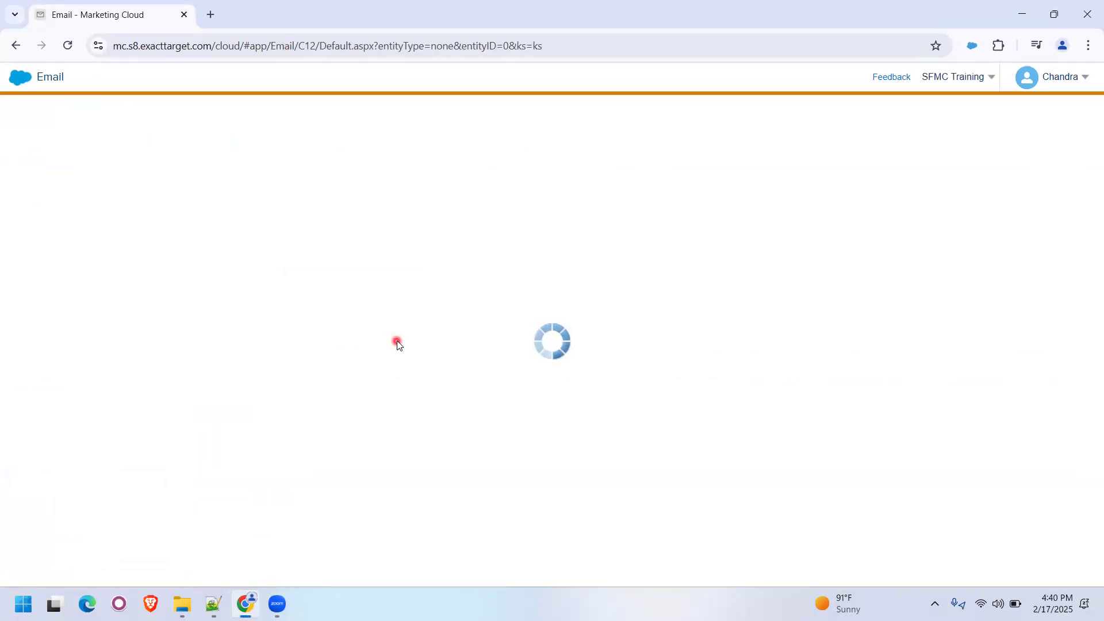
{"action": "left_click", "coordinate": [253, 78]}
{"action": "left_click", "coordinate": [256, 207]}
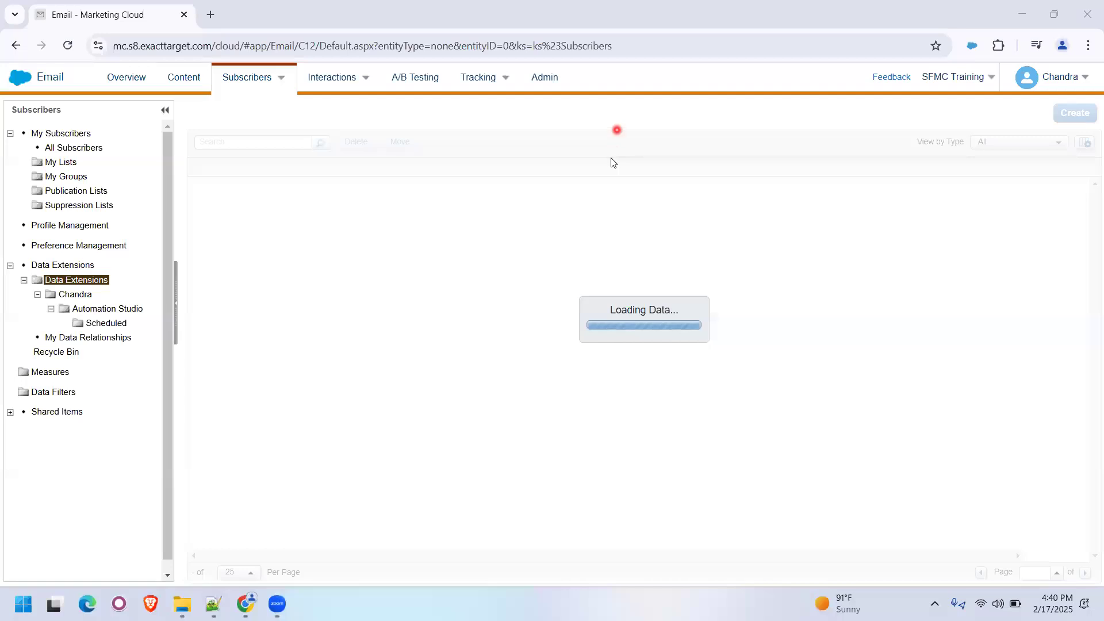
{"action": "left_click", "coordinate": [103, 323]}
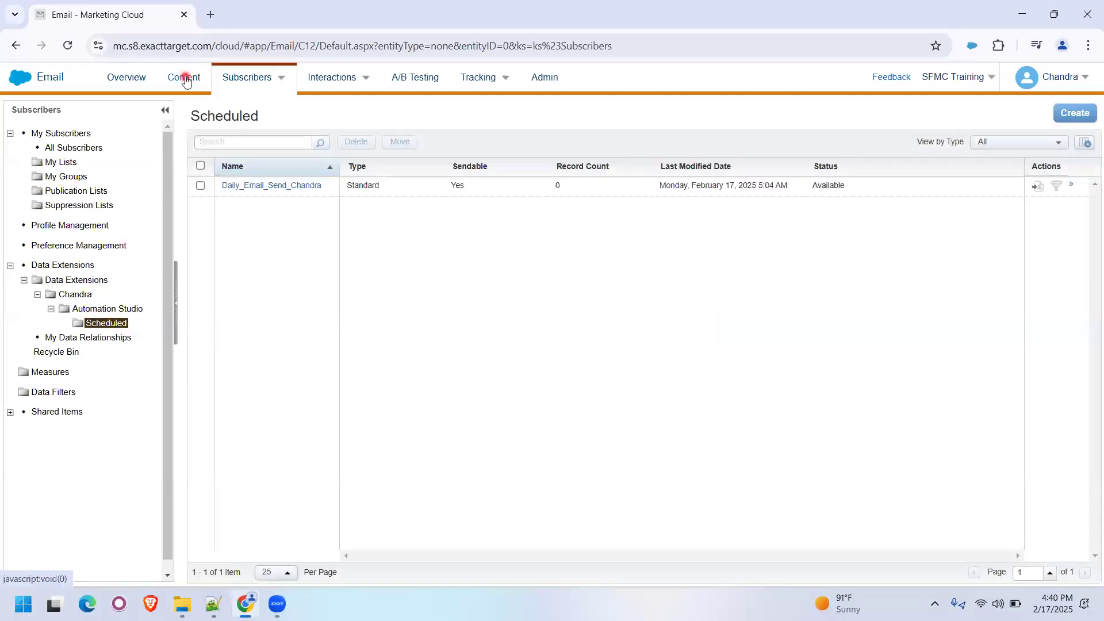
- Create a folder under My Tracking named with the account owner's first name
{"action": "left_click", "coordinate": [487, 78]}
{"action": "left_click", "coordinate": [485, 107]}
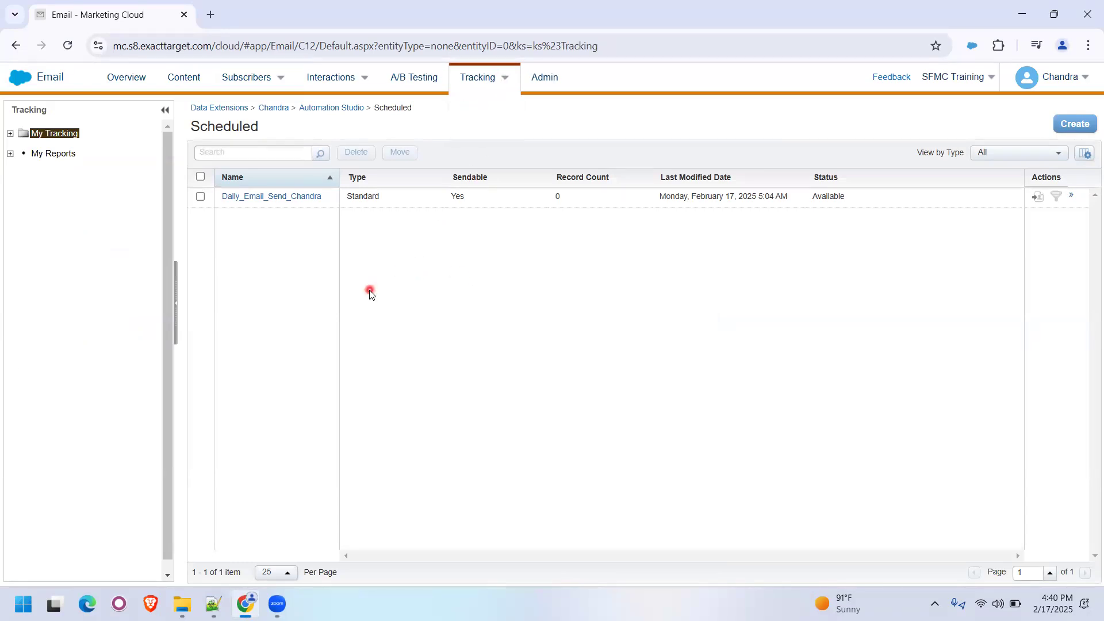
{"action": "left_click", "coordinate": [11, 134]}
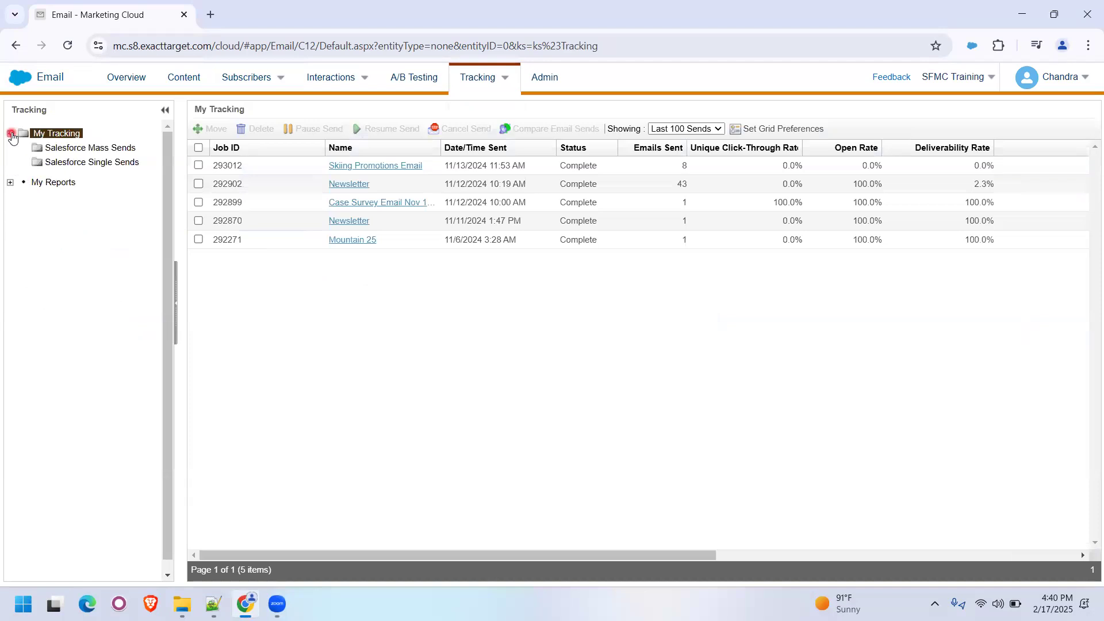
{"action": "right_click", "coordinate": [69, 135]}
{"action": "left_click", "coordinate": [281, 344]}
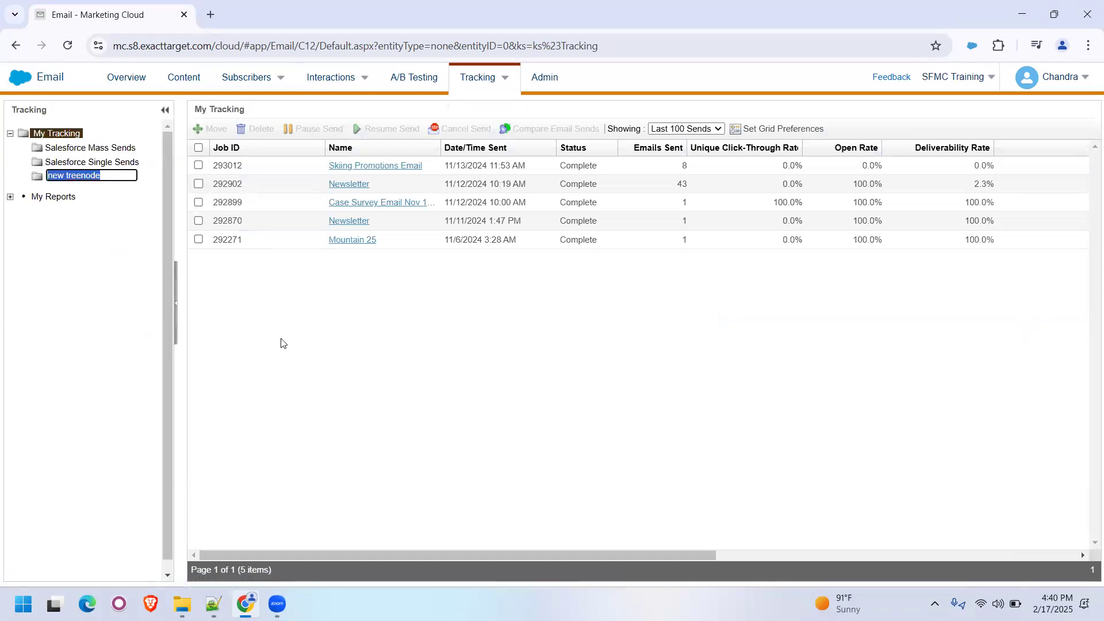
{"action": "type", "text": "Chandra"}
{"action": "key", "text": "Return"}
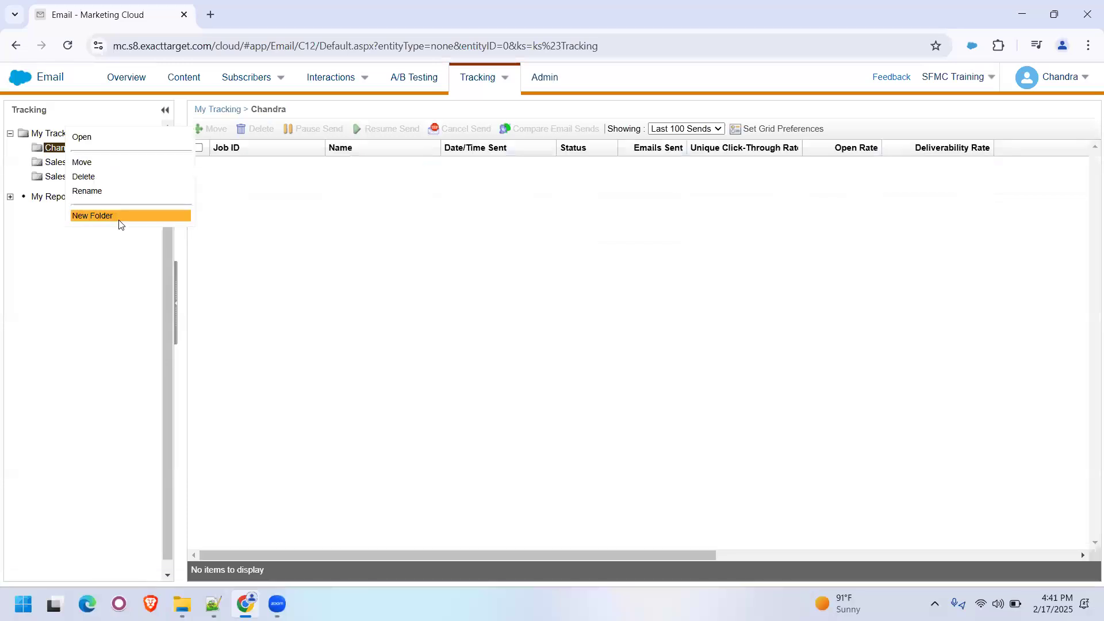
- Create a subfolder named "Automation Studio" inside the new personal tracking folder
{"action": "left_click", "coordinate": [121, 216]}
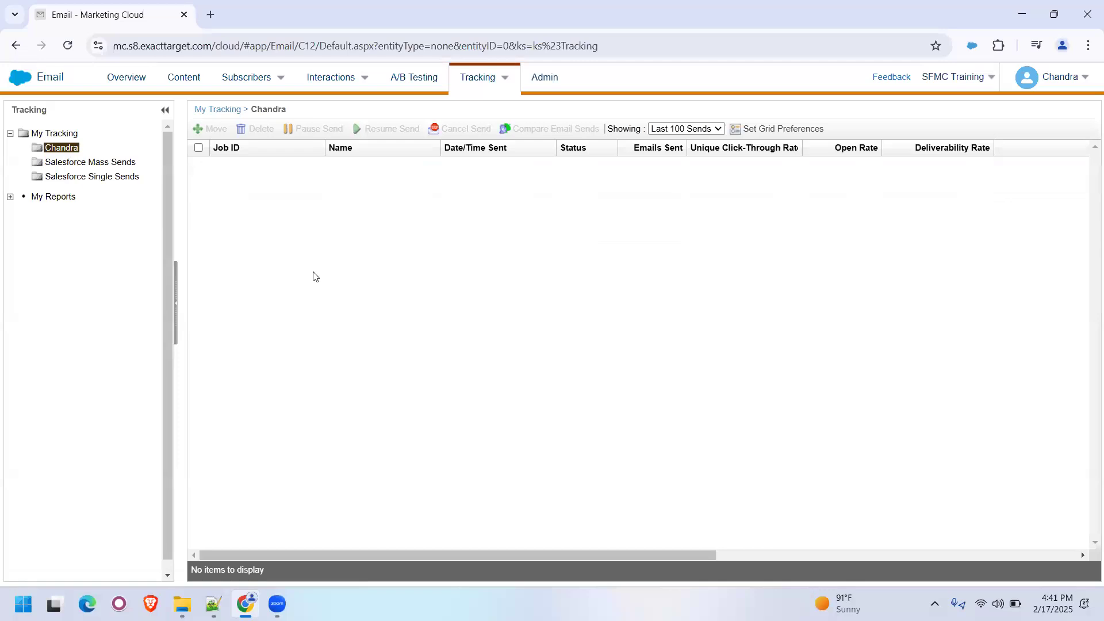
{"action": "type", "text": "Autom"}
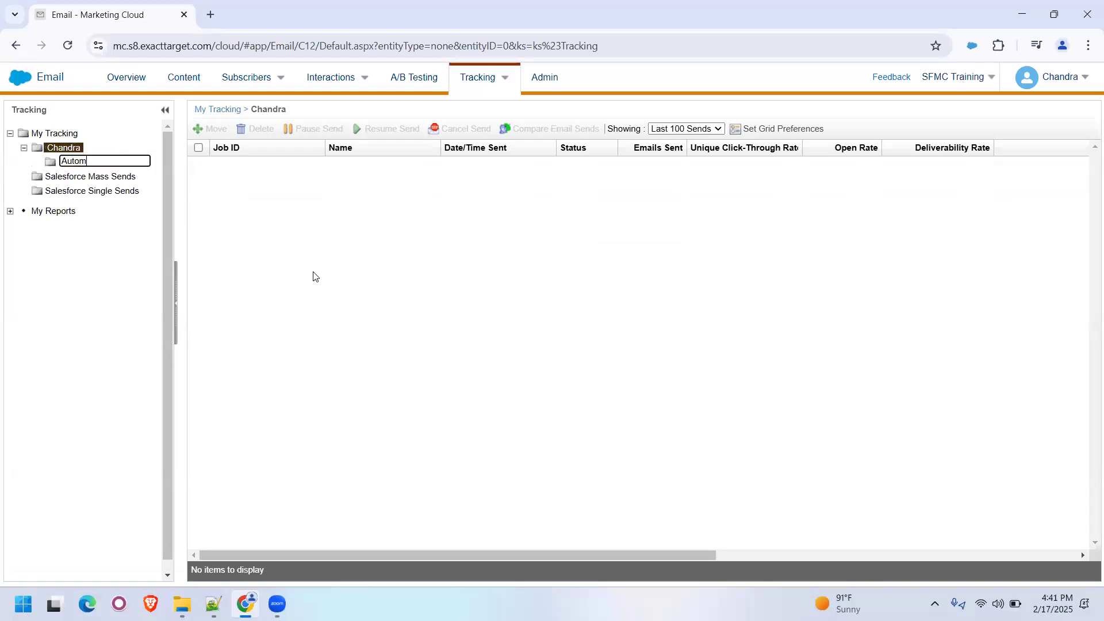
{"action": "type", "text": "ation Studio"}
{"action": "key", "text": "Return"}
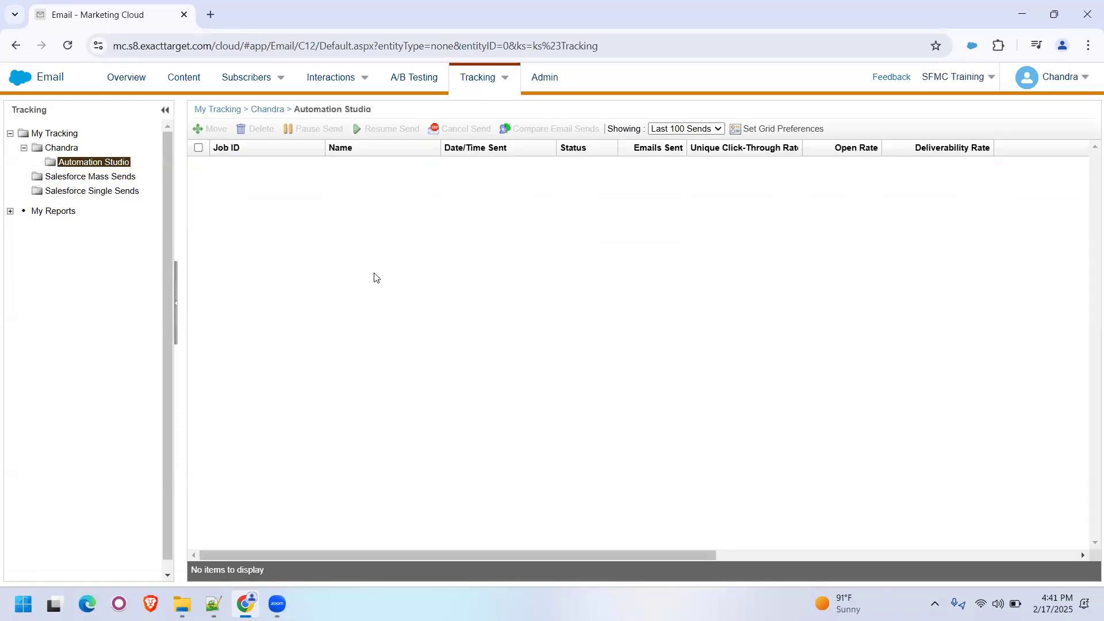
- Create a subfolder named "Scheduled" inside the Automation Studio tracking folder
{"action": "type", "text": "S"}
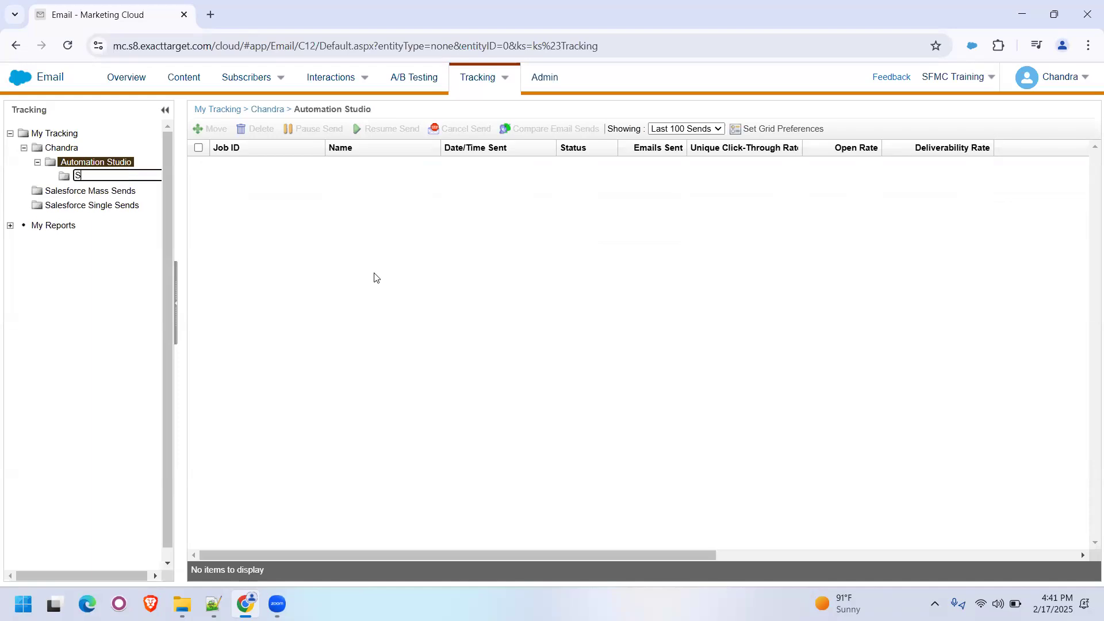
{"action": "type", "text": "cheduled"}
{"action": "key", "text": "Return"}
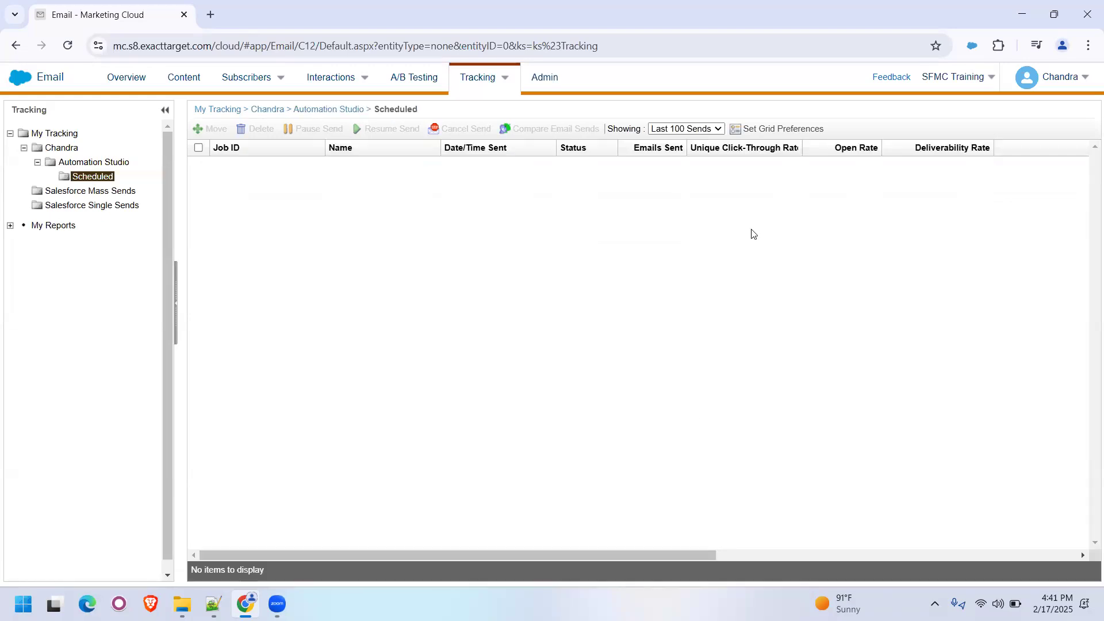
{"action": "left_click", "coordinate": [470, 355]}
- Open the Daily Send Email Automation email from the Scheduled folder in the email content library
{"action": "mouse_move", "coordinate": [257, 88]}
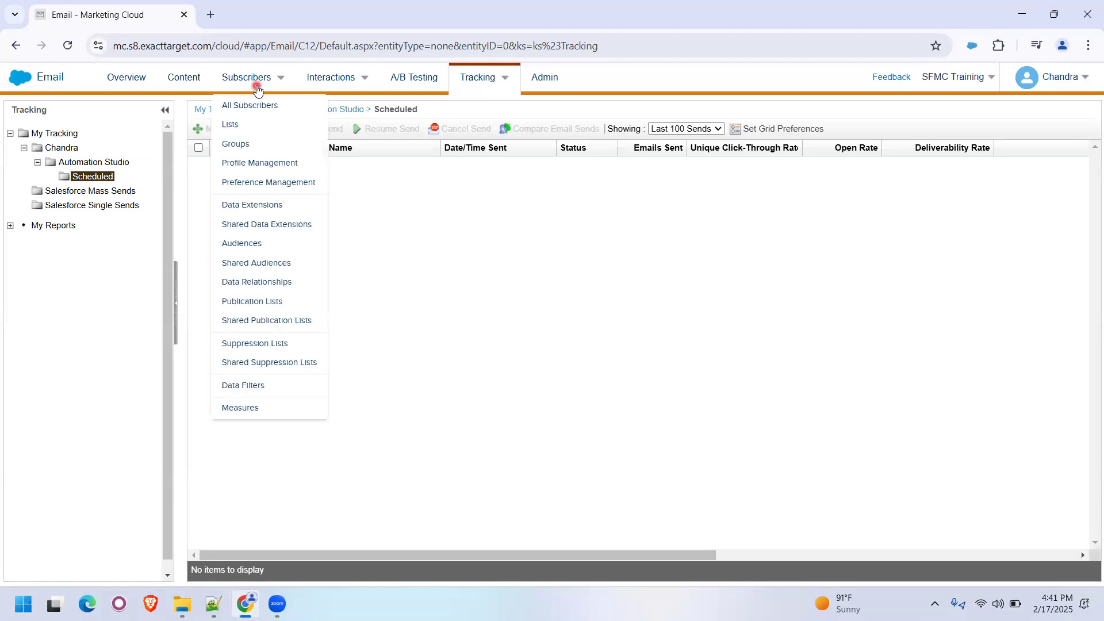
{"action": "left_click", "coordinate": [190, 84]}
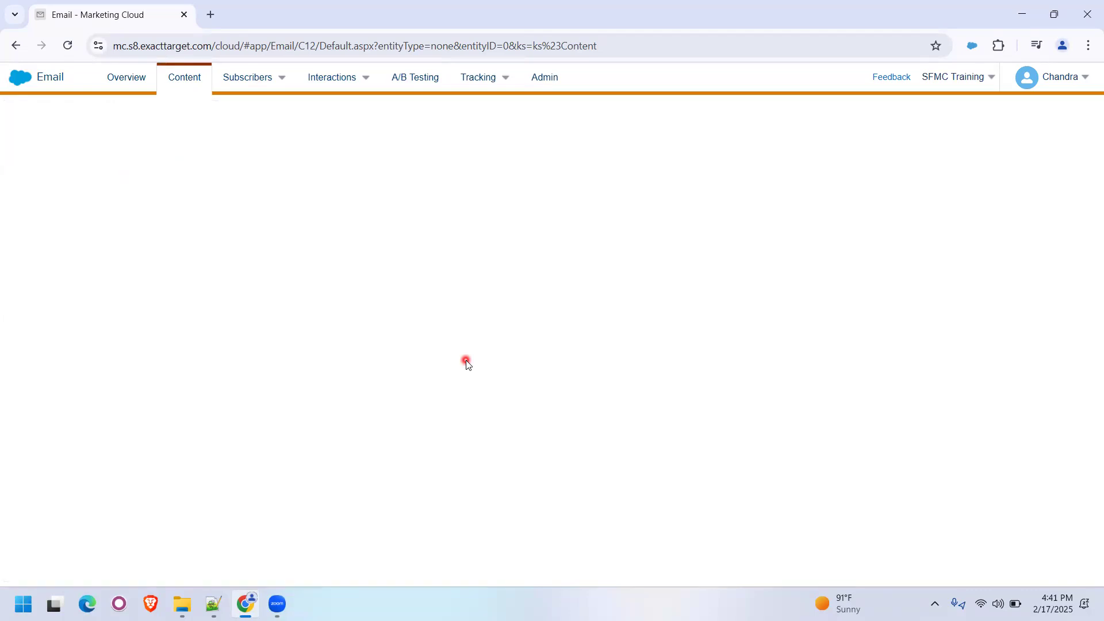
{"action": "mouse_move", "coordinate": [253, 84]}
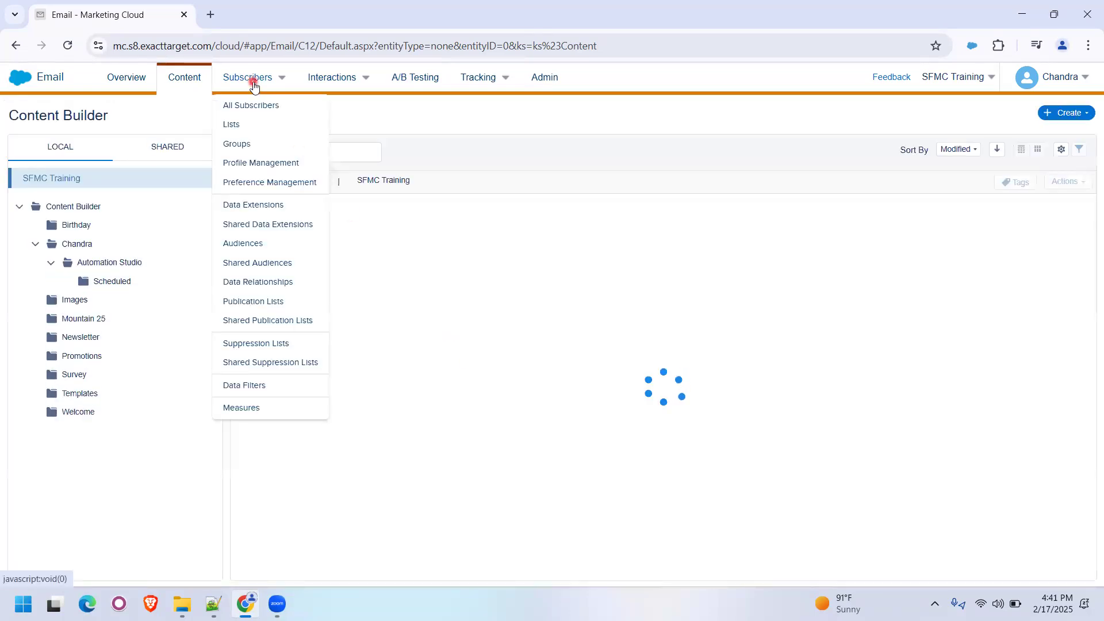
{"action": "left_click", "coordinate": [115, 283]}
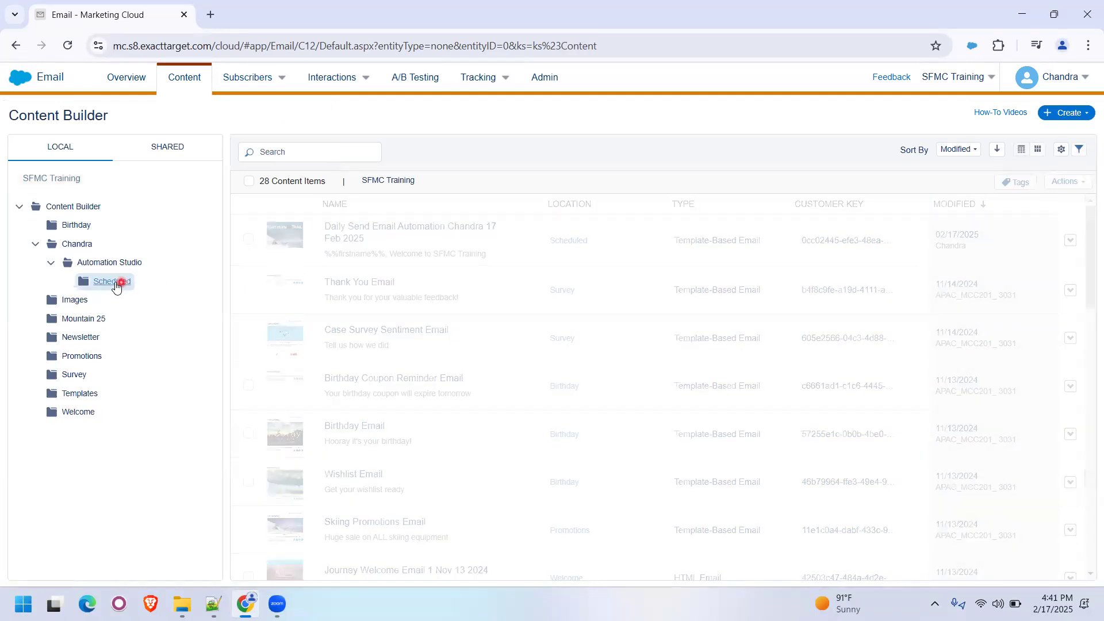
{"action": "left_click", "coordinate": [468, 231]}
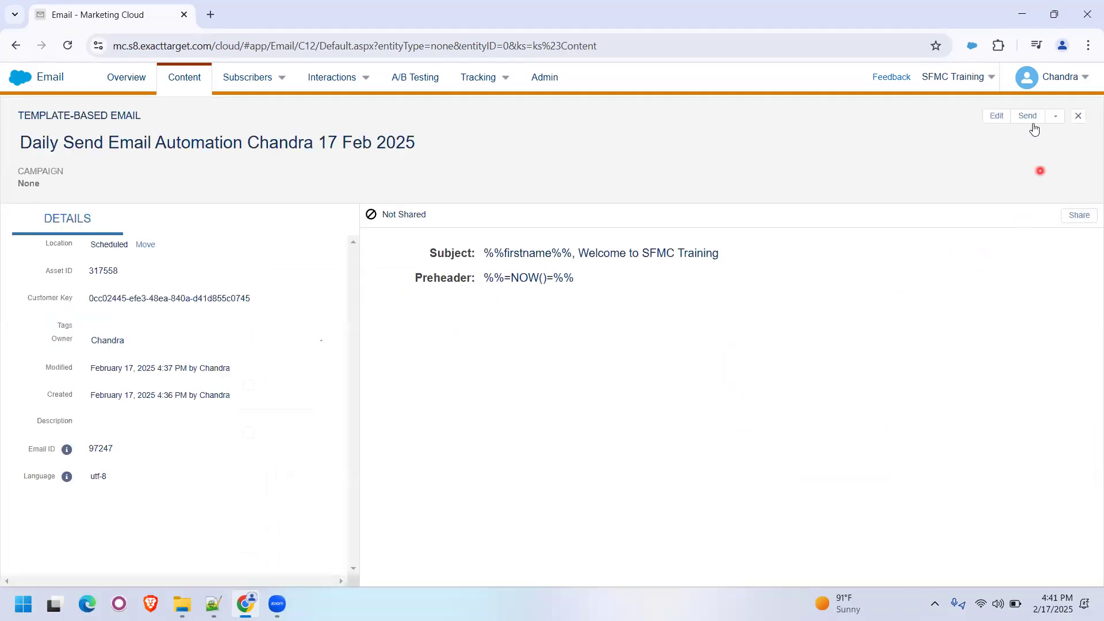
- Start sending the email with SFMC Training Commercial Send Classification as its saved send classification and continue to audience selection
{"action": "left_click", "coordinate": [1032, 123]}
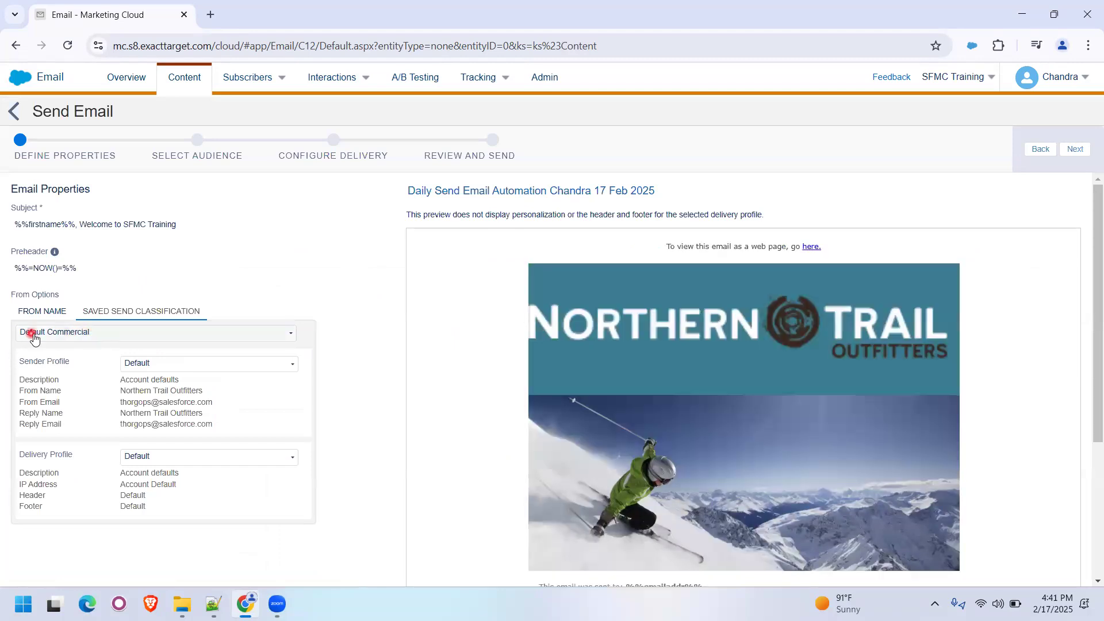
{"action": "left_click", "coordinate": [54, 336]}
{"action": "left_click", "coordinate": [52, 382]}
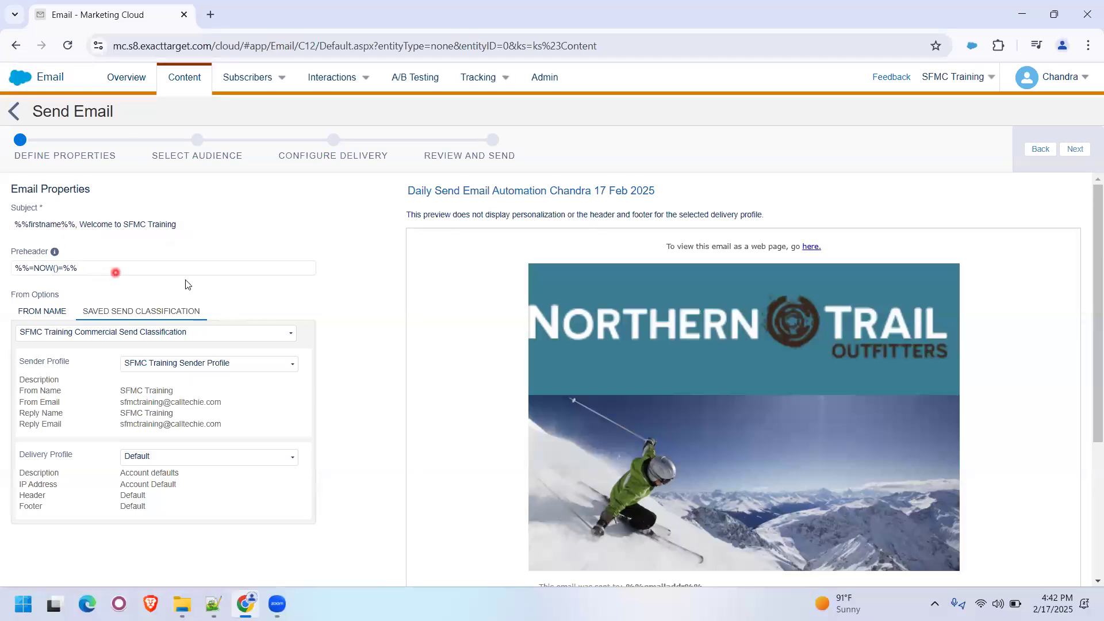
{"action": "left_click", "coordinate": [1075, 149]}
- Target the daily email send data extension from the Scheduled folder under Automation Studio in Data Extensions
{"action": "left_click", "coordinate": [36, 271]}
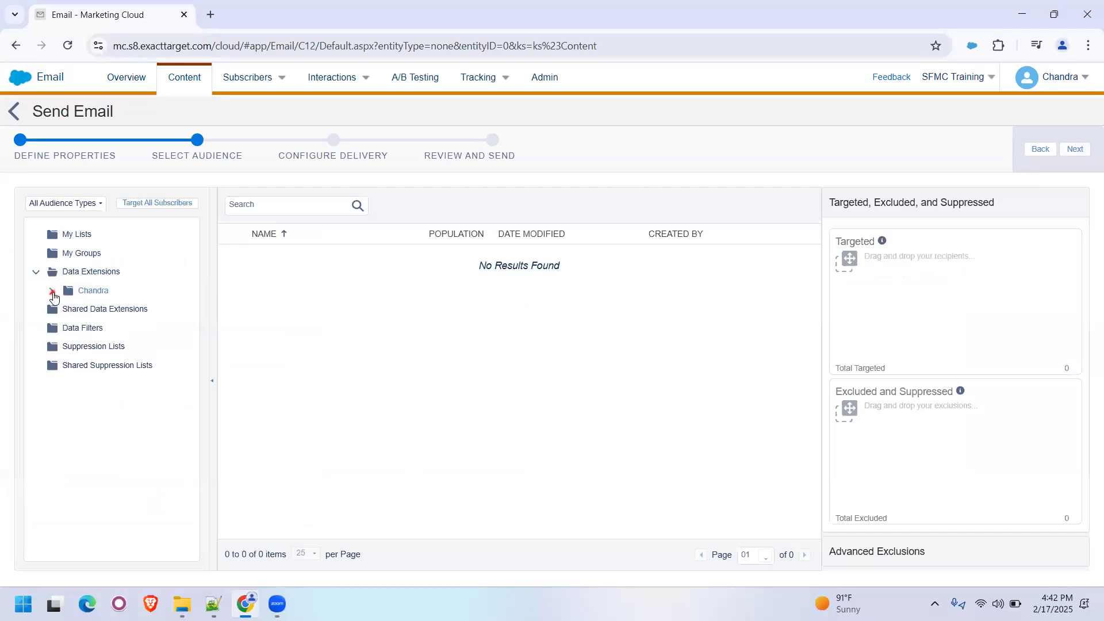
{"action": "left_click", "coordinate": [53, 292]}
{"action": "left_click", "coordinate": [110, 309]}
{"action": "left_click", "coordinate": [67, 309]}
{"action": "left_click", "coordinate": [128, 328]}
{"action": "left_click_drag", "start_coordinate": [320, 258], "coordinate": [874, 278]}
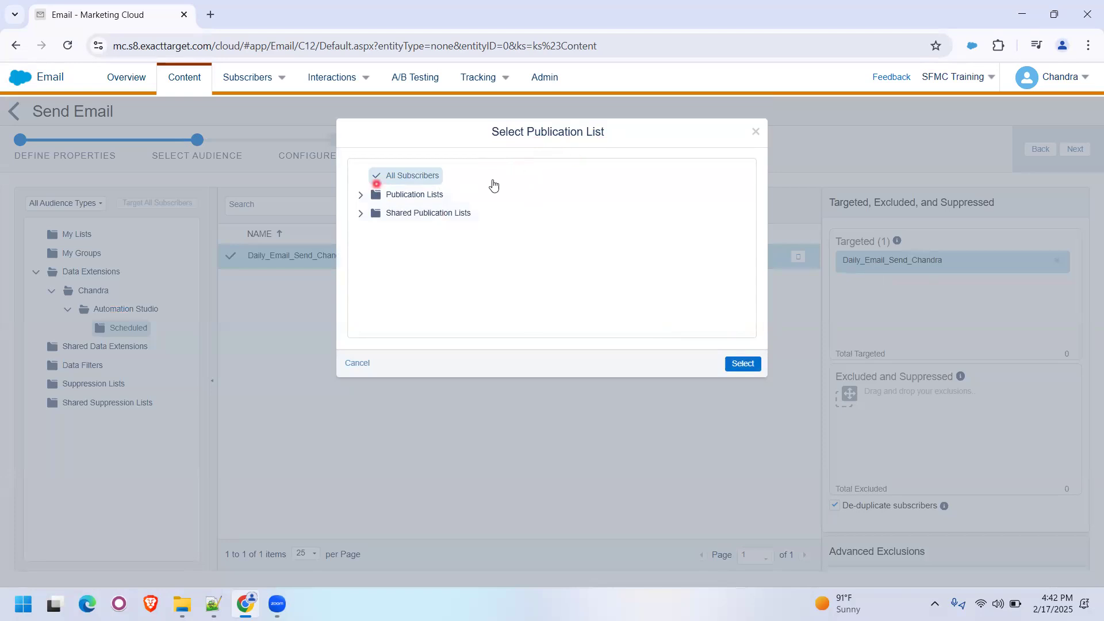
- Choose All Subscribers as the publication list and continue to the delivery configuration
{"action": "left_click", "coordinate": [412, 196]}
{"action": "left_click", "coordinate": [415, 176]}
{"action": "left_click", "coordinate": [742, 365]}
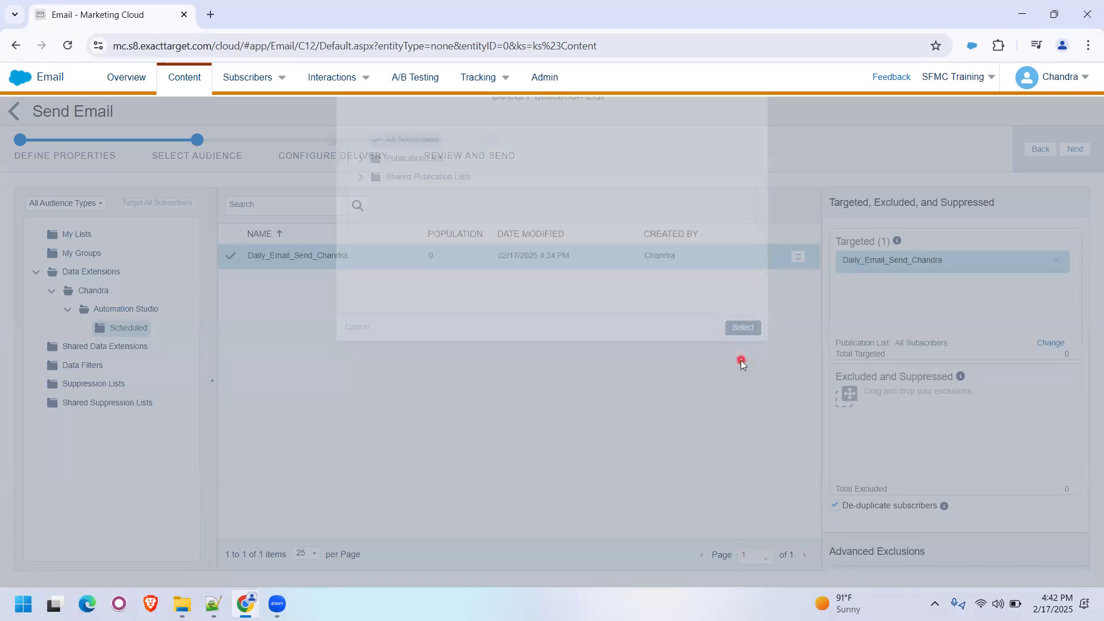
{"action": "left_click", "coordinate": [1075, 149]}
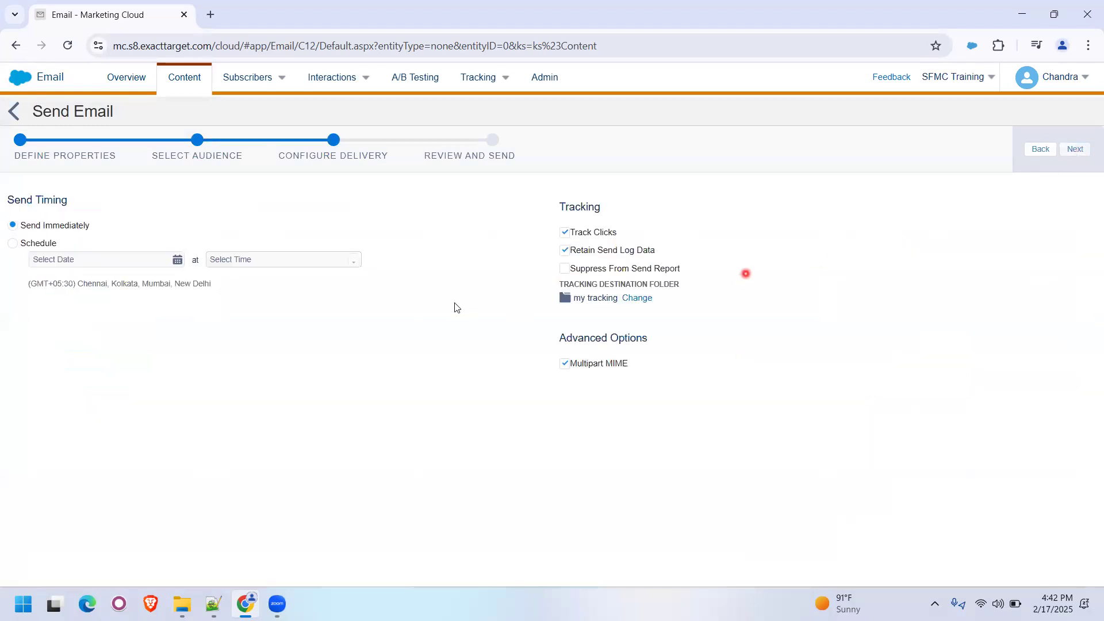
- Set the tracking destination folder to Scheduled under Automation Studio in the personal folder and continue to the review
{"action": "left_click", "coordinate": [633, 300]}
{"action": "left_click", "coordinate": [374, 192]}
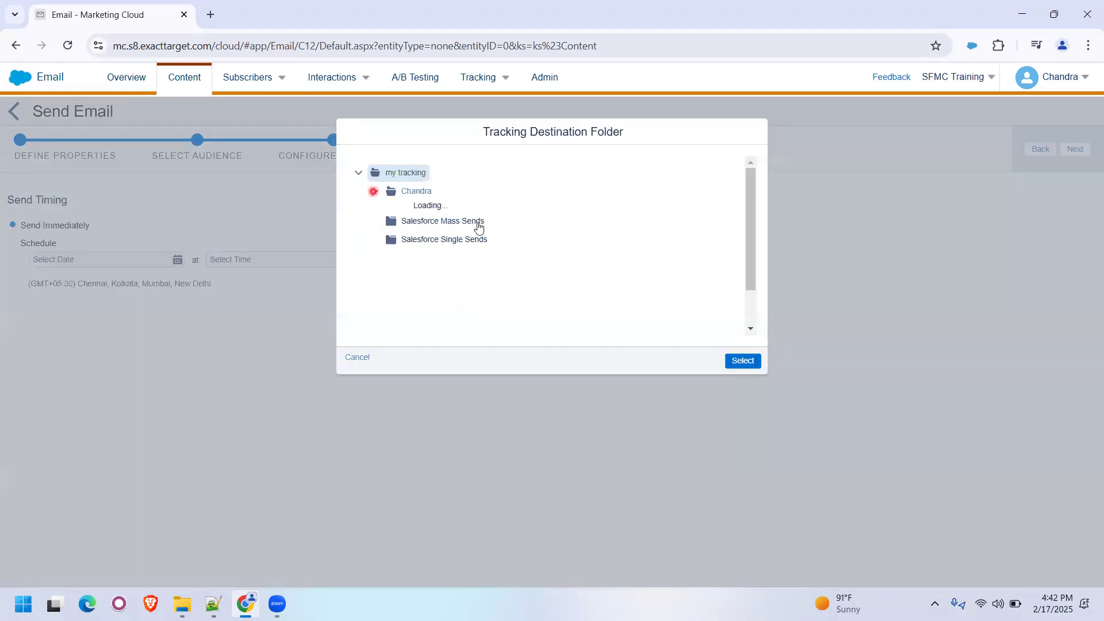
{"action": "left_click", "coordinate": [379, 209]}
{"action": "left_click", "coordinate": [445, 227]}
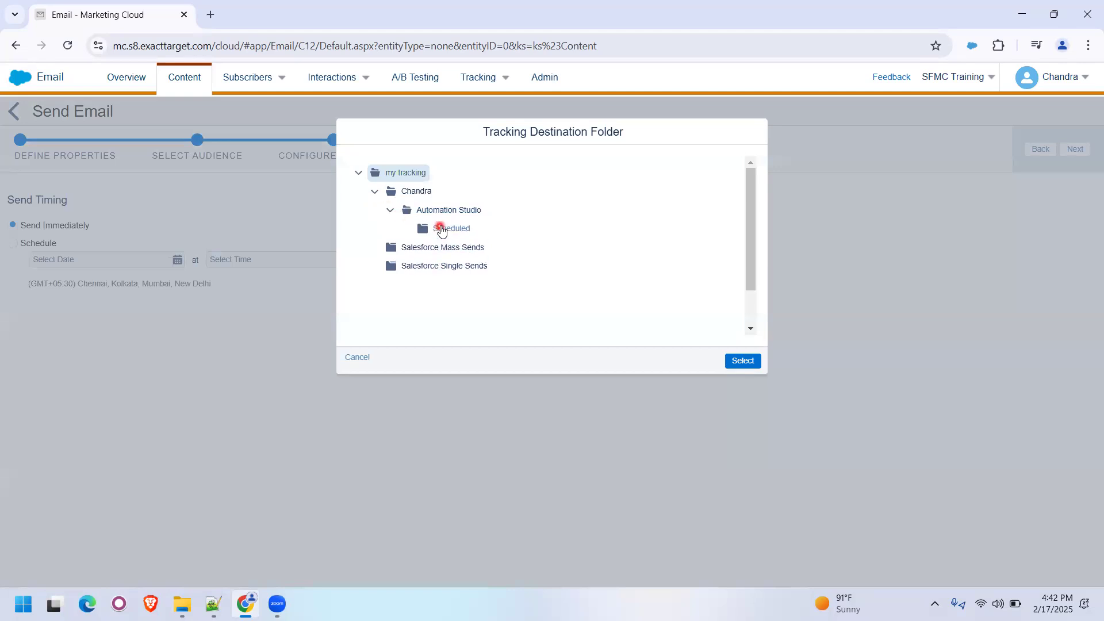
{"action": "left_click", "coordinate": [732, 360]}
{"action": "left_click", "coordinate": [1076, 148]}
- Confirm that the email is ready, send it immediately and review its details page
{"action": "left_click", "coordinate": [169, 207]}
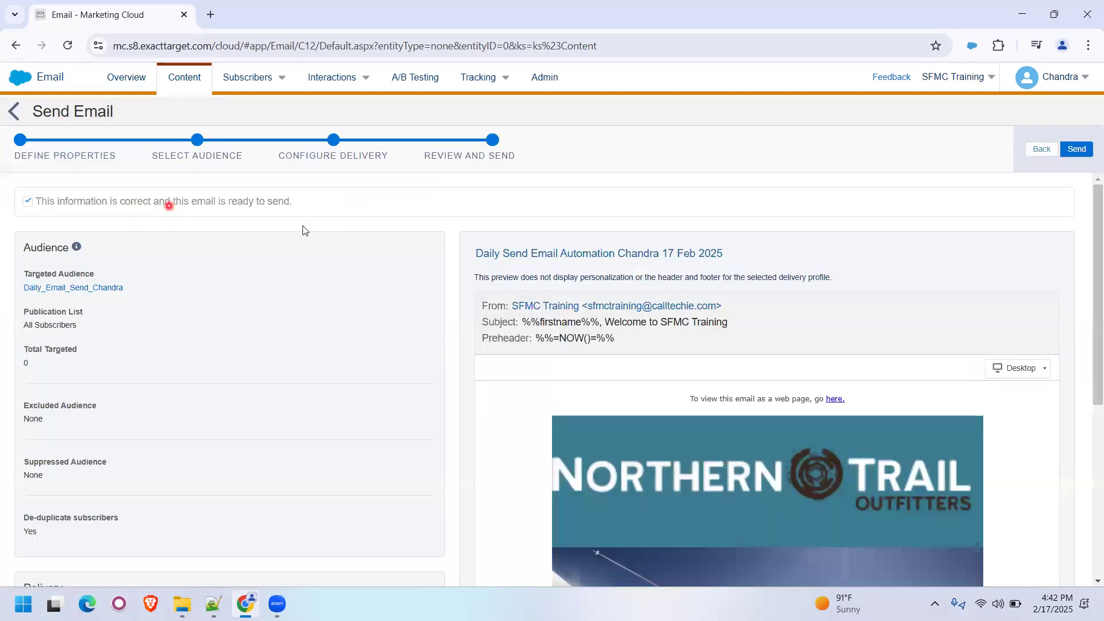
{"action": "left_click", "coordinate": [1072, 150]}
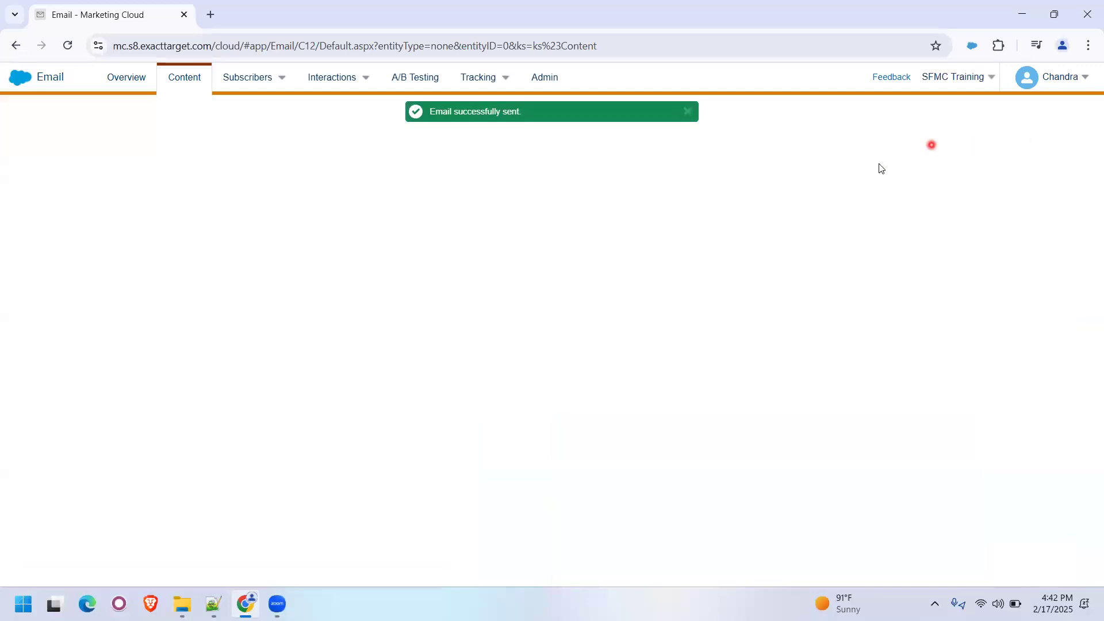
{"action": "left_click", "coordinate": [690, 113]}
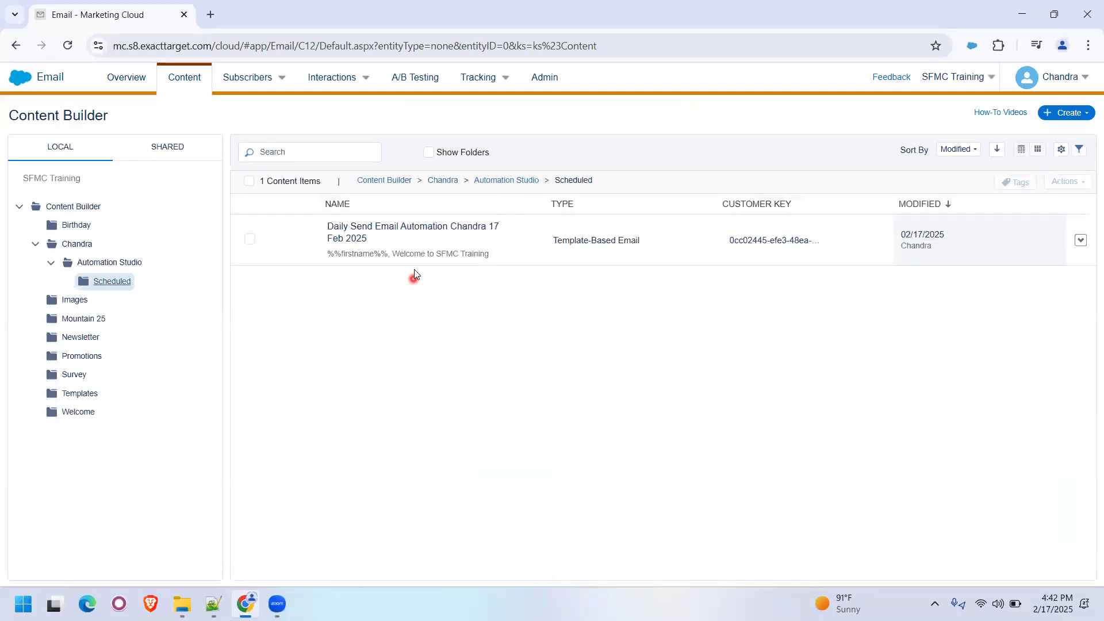
{"action": "left_click", "coordinate": [406, 237]}
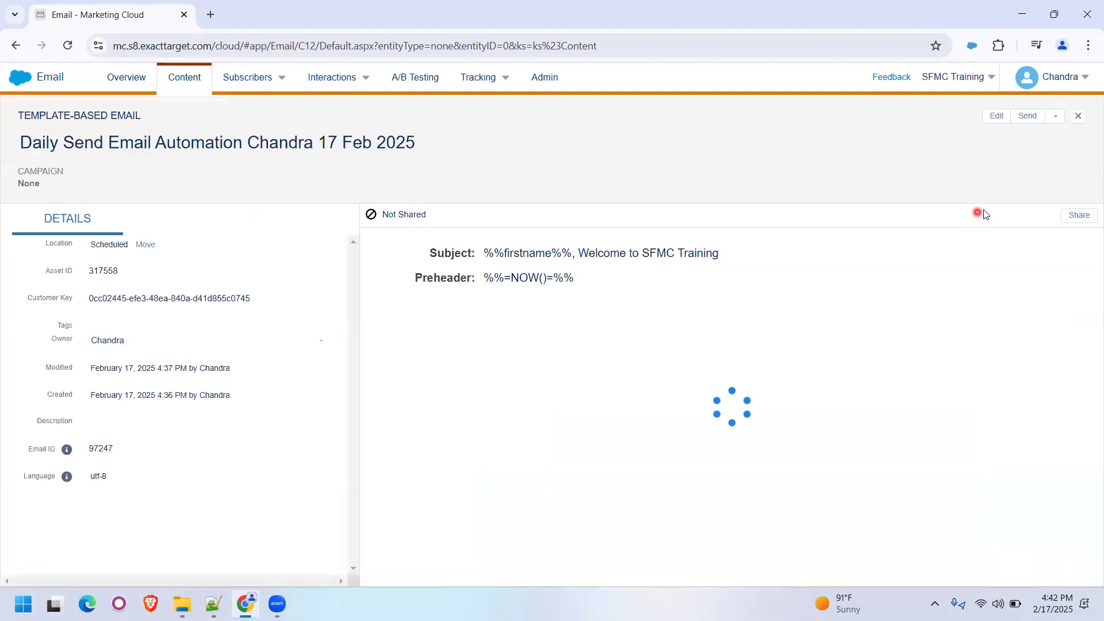
{"action": "left_click", "coordinate": [1077, 117]}
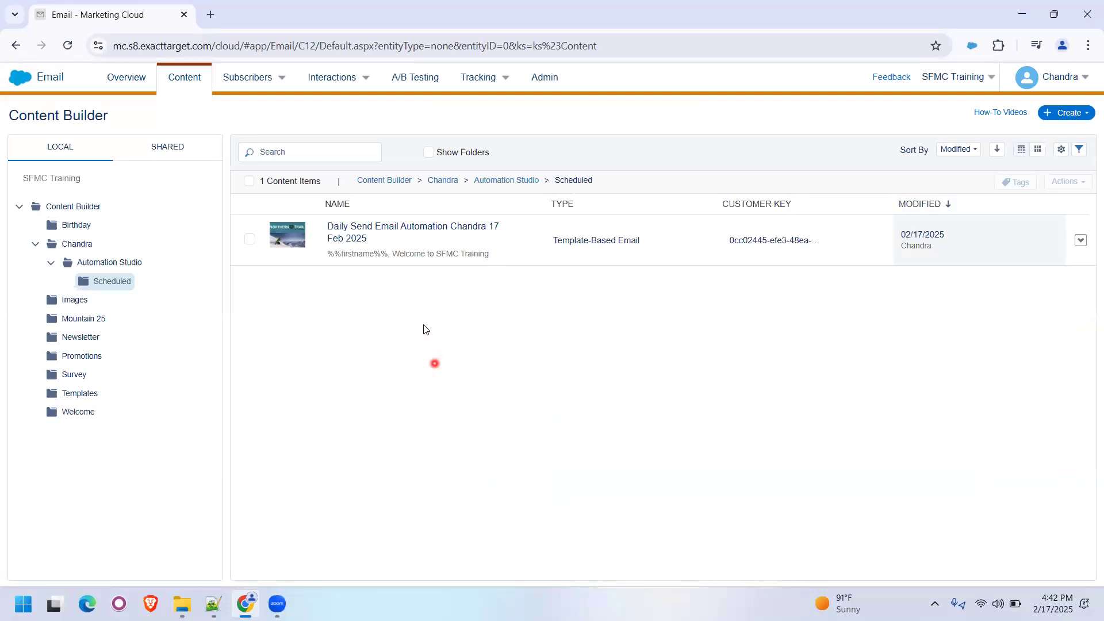
- Switch to Automation Studio and open its list of activities
{"action": "mouse_move", "coordinate": [26, 84]}
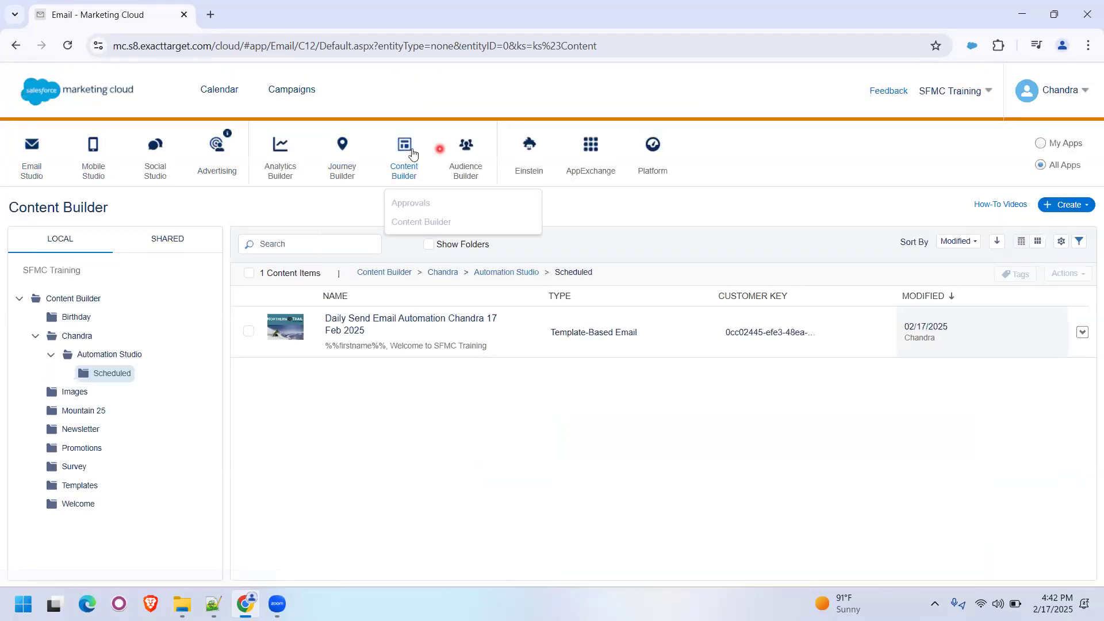
{"action": "mouse_move", "coordinate": [349, 151]}
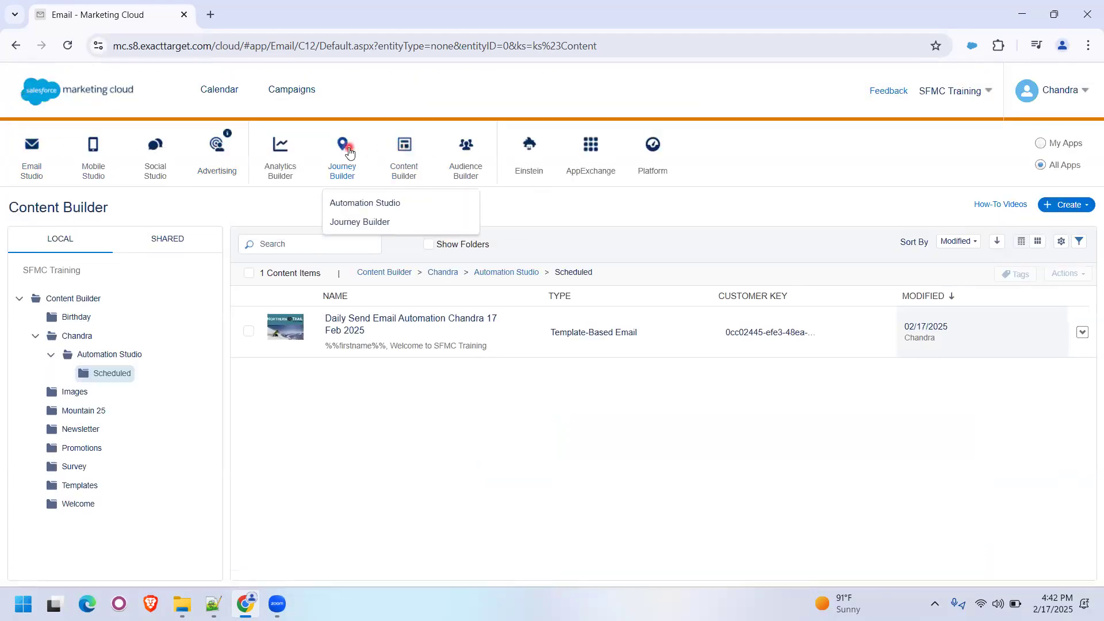
{"action": "left_click", "coordinate": [344, 205]}
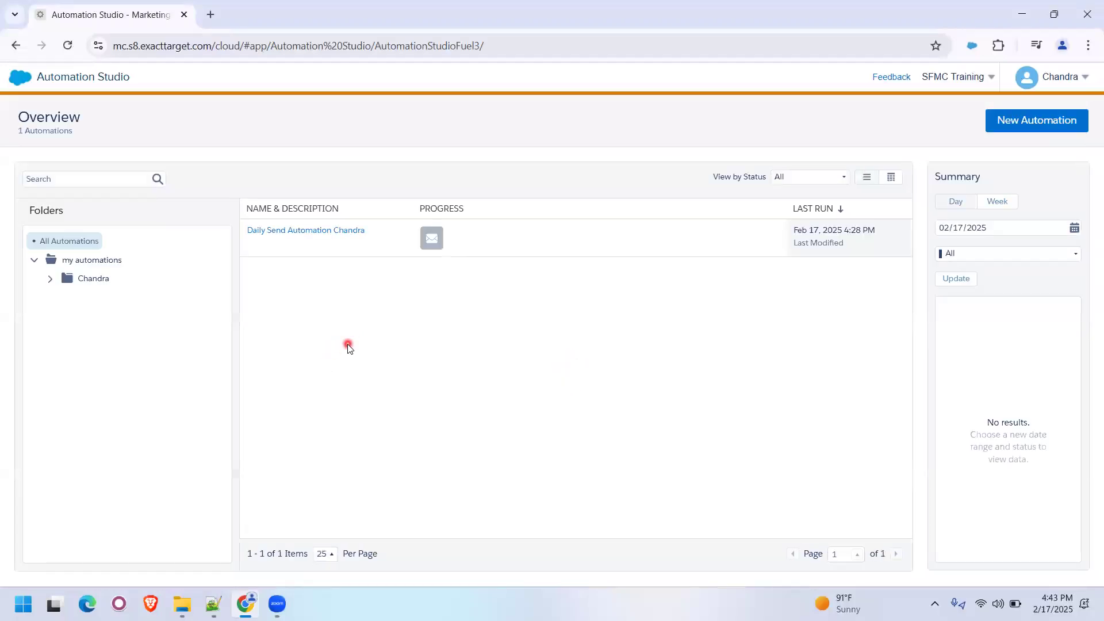
{"action": "left_click", "coordinate": [257, 79]}
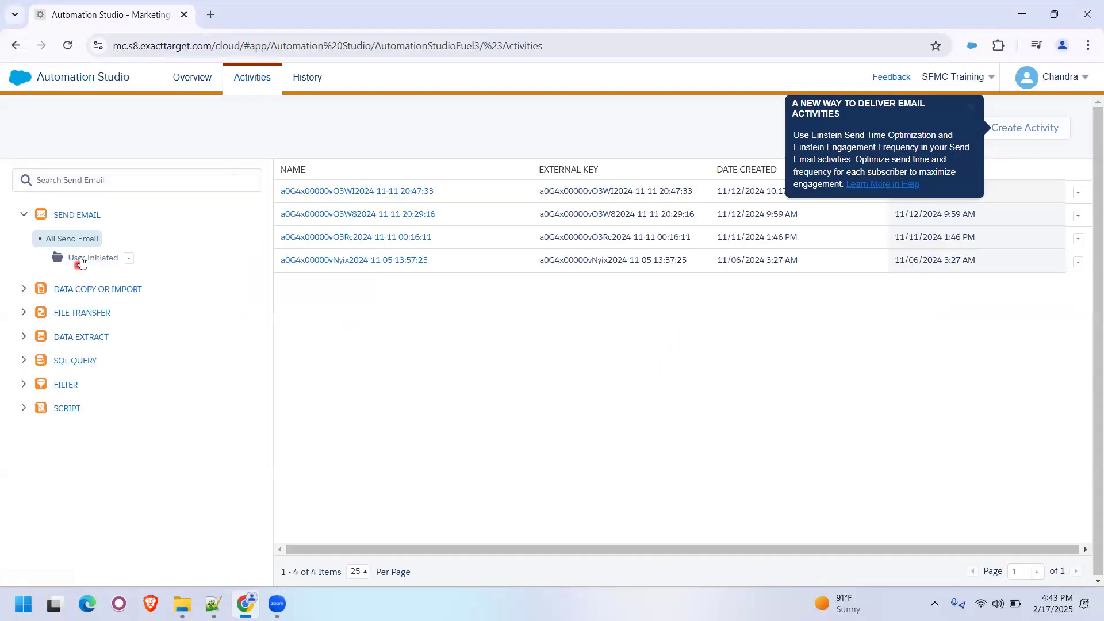
- Create a folder named with the account owner's first name under User-Initiated in the Send Email activities
{"action": "left_click", "coordinate": [107, 257]}
{"action": "left_click", "coordinate": [130, 259]}
{"action": "left_click", "coordinate": [142, 294]}
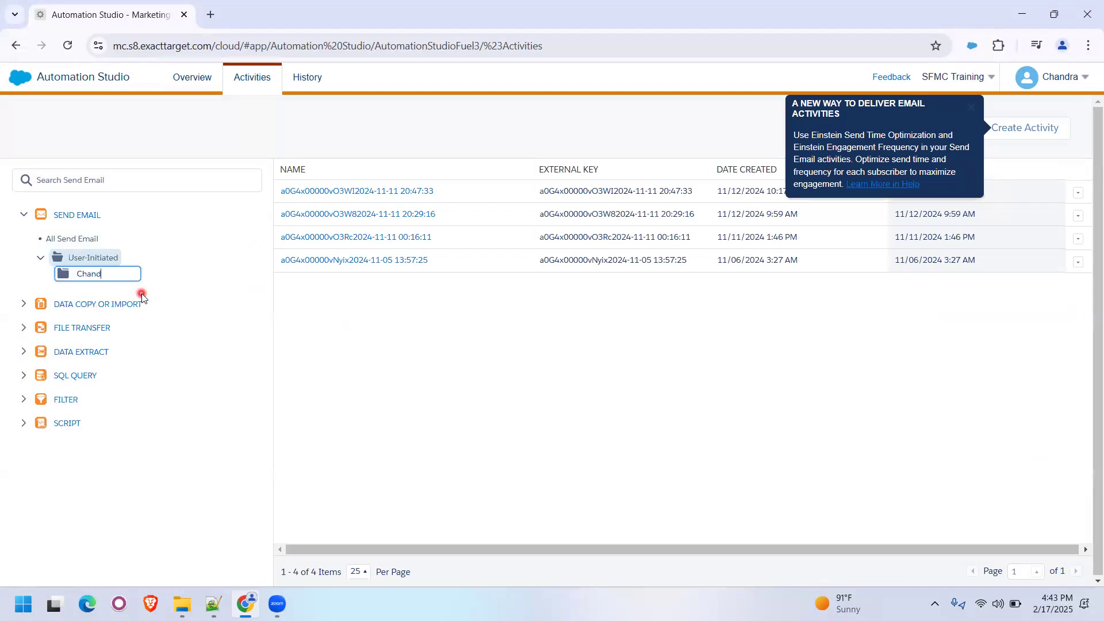
{"action": "key", "text": "Return"}
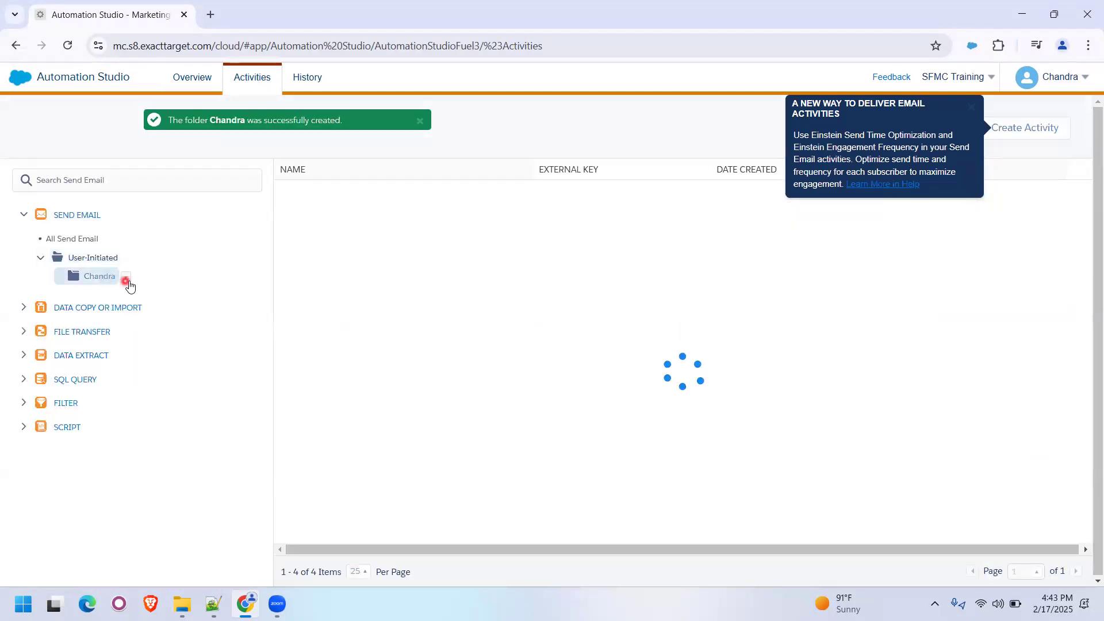
- Create a subfolder named "Automation Studio" inside the personal Send Email activity folder
{"action": "left_click", "coordinate": [126, 277]}
{"action": "left_click", "coordinate": [141, 309]}
{"action": "type", "text": "Automation Studio"}
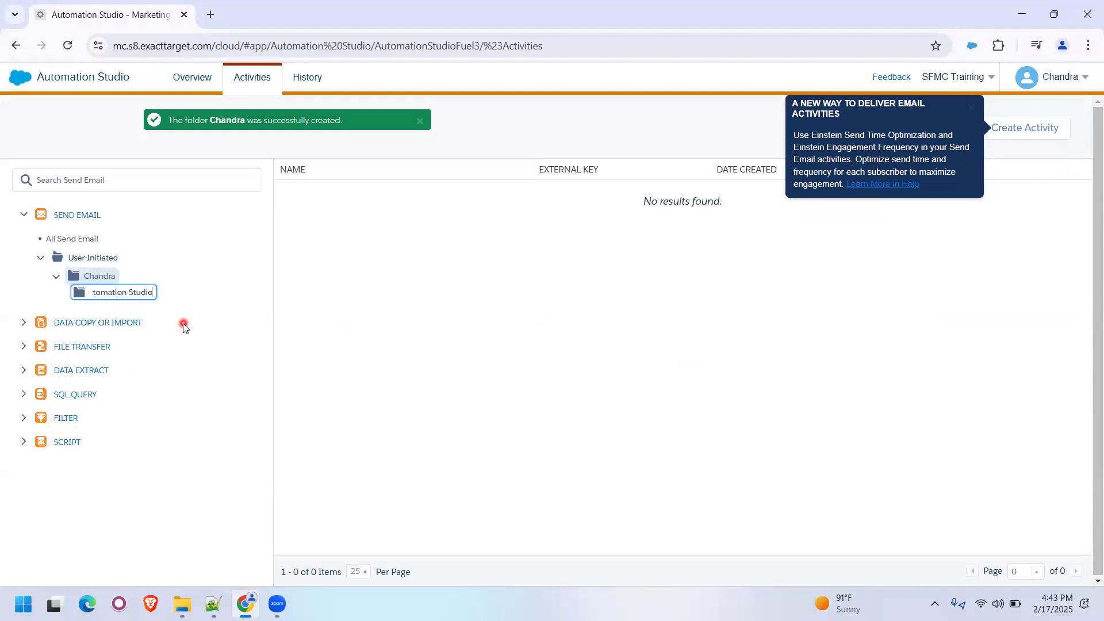
{"action": "key", "text": "Return"}
- Create a subfolder named "Scheduled" inside the Automation Studio folder of the Send Email activities and select it
{"action": "left_click", "coordinate": [170, 295]}
{"action": "left_click", "coordinate": [185, 297]}
{"action": "left_click", "coordinate": [183, 321]}
{"action": "type", "text": "S"}
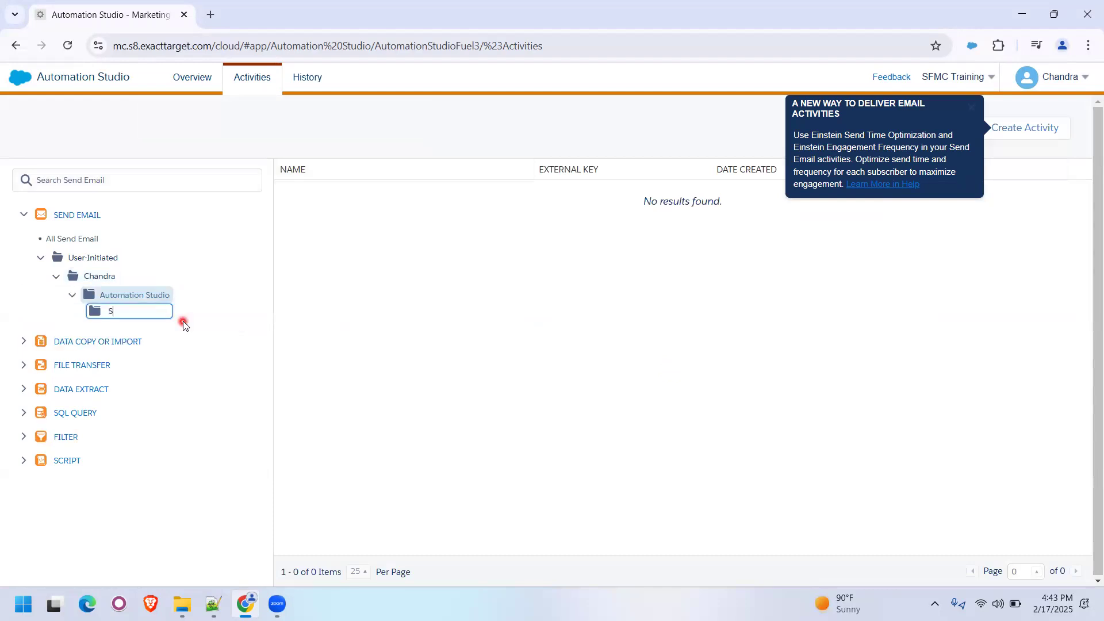
{"action": "type", "text": "cheduled"}
{"action": "key", "text": "Return"}
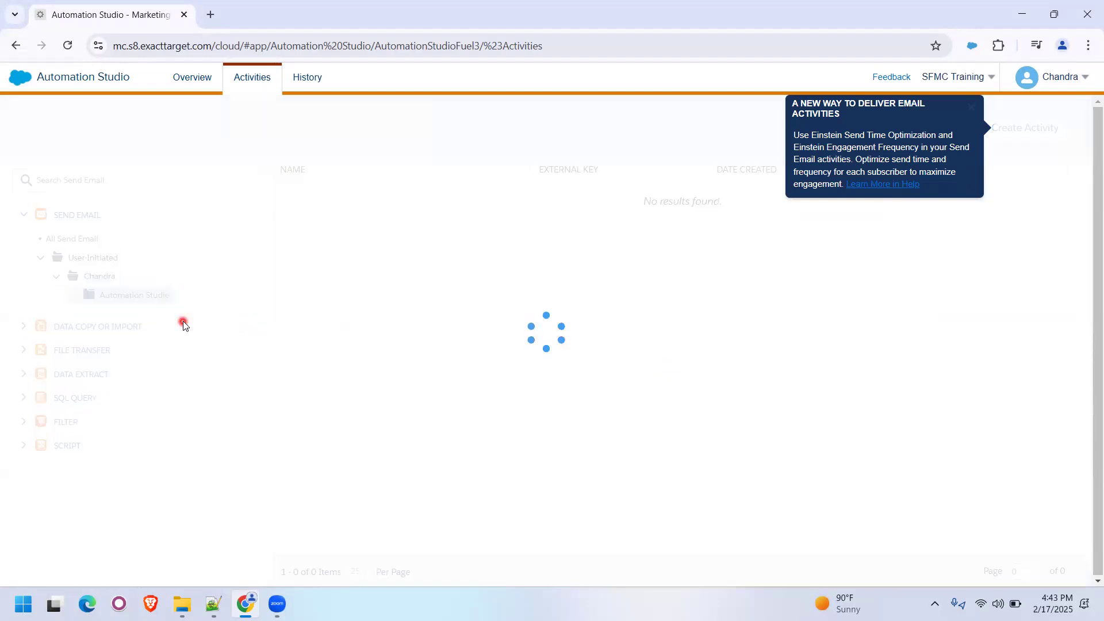
{"action": "left_click", "coordinate": [124, 314]}
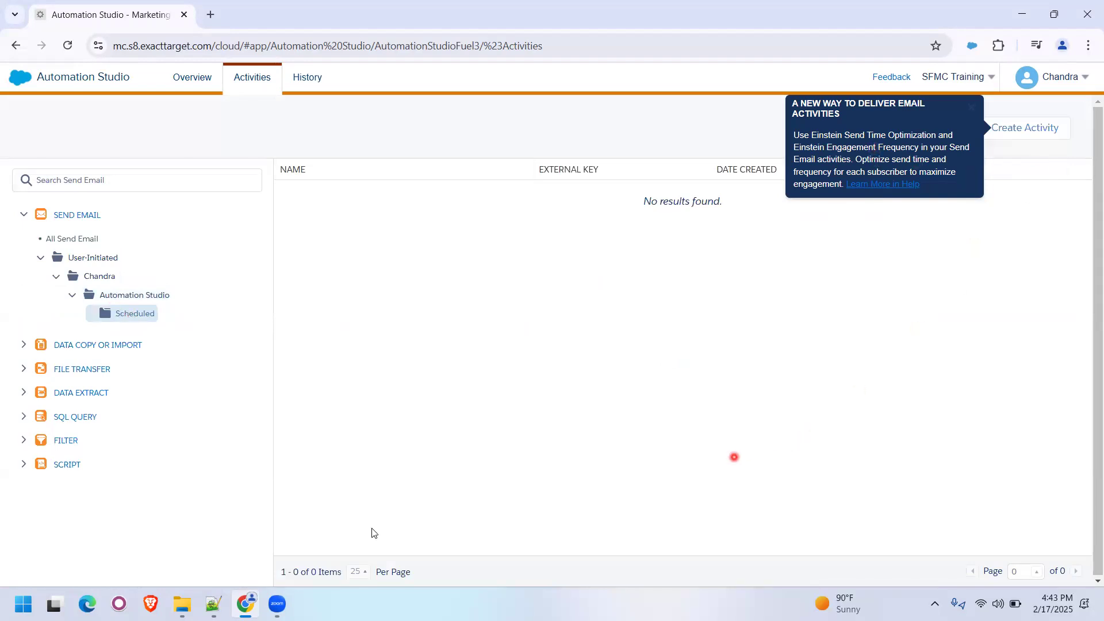
- Start a new Send Email activity using the Daily Send Email Automation email from the Scheduled content folder
{"action": "left_click", "coordinate": [1040, 133]}
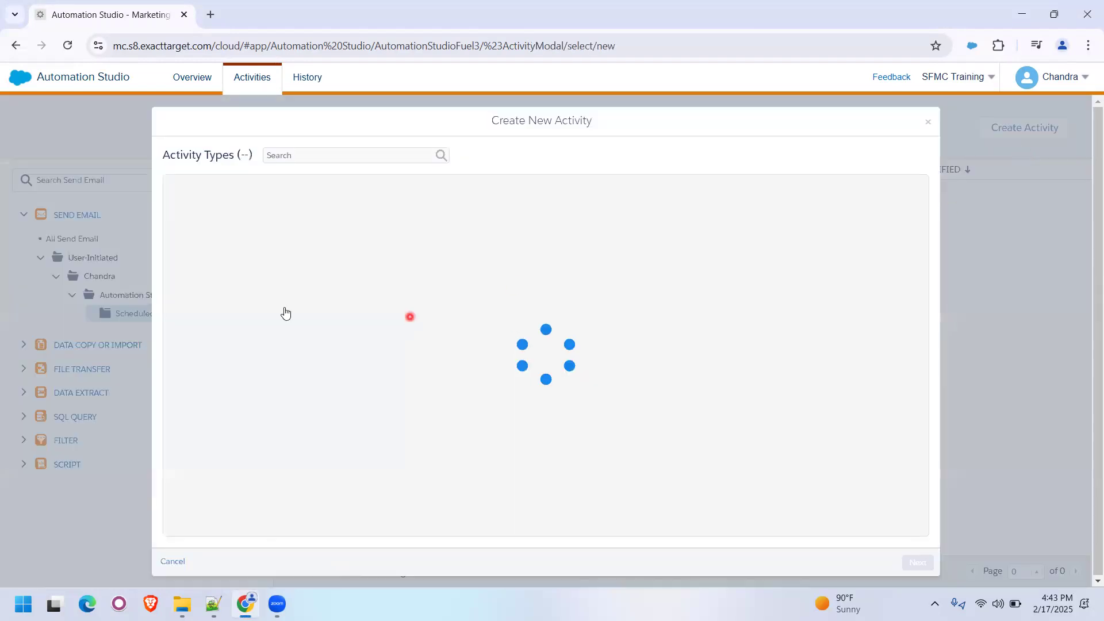
{"action": "left_click", "coordinate": [266, 232]}
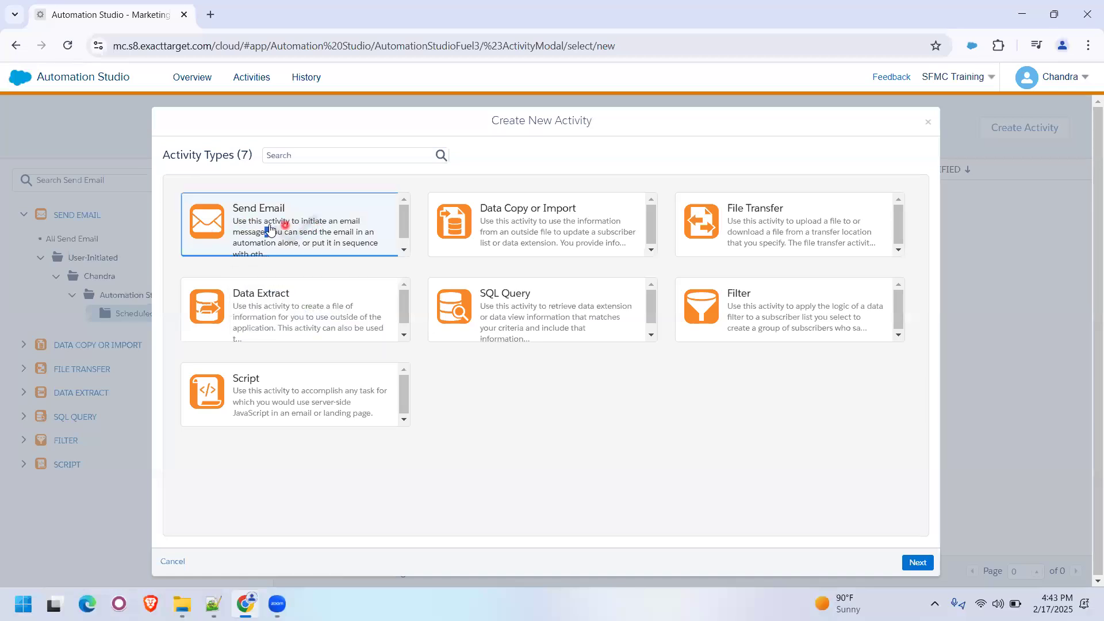
{"action": "left_click", "coordinate": [917, 562]}
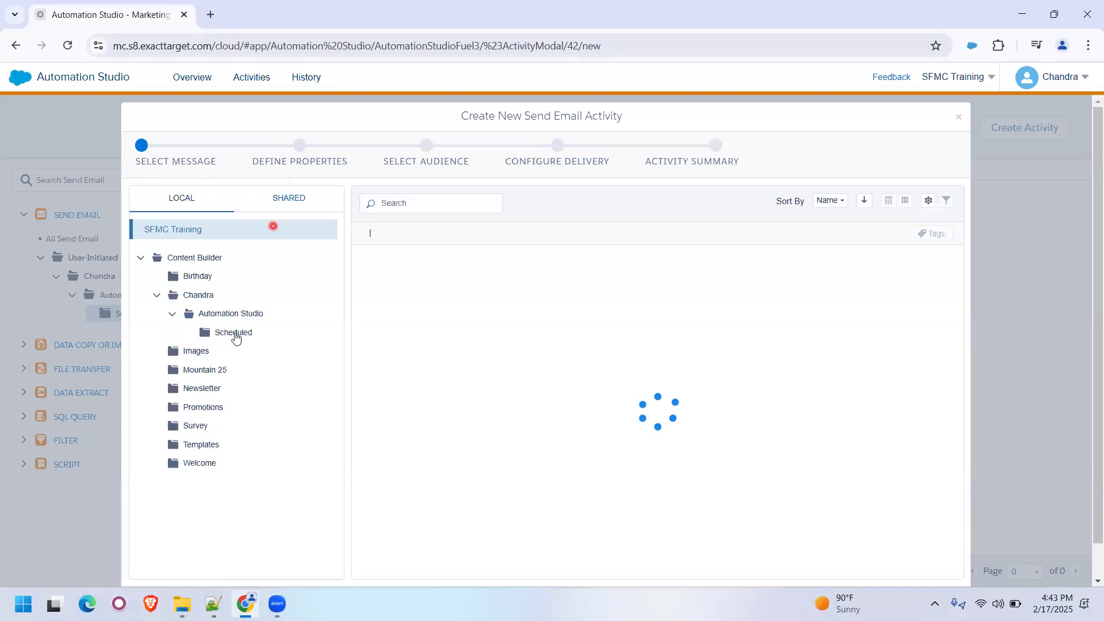
{"action": "left_click", "coordinate": [234, 333]}
{"action": "left_click", "coordinate": [537, 277]}
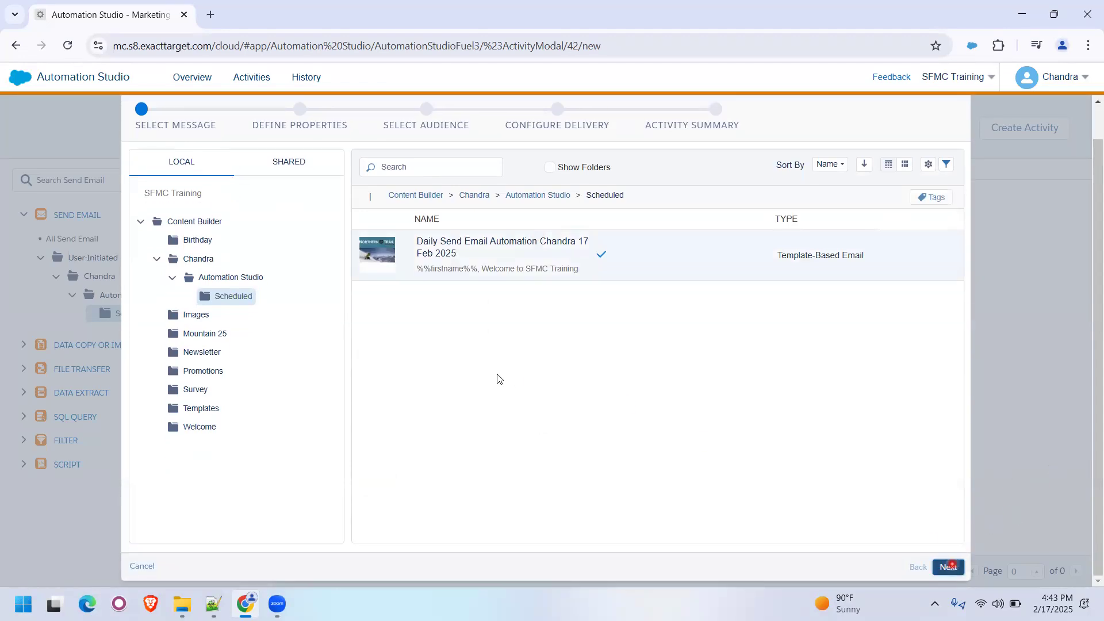
{"action": "left_click", "coordinate": [948, 567]}
- Name the activity "Daily Email Send UIE" followed by the account owner's first name and store it in the Scheduled subfolder
{"action": "left_click", "coordinate": [198, 194]}
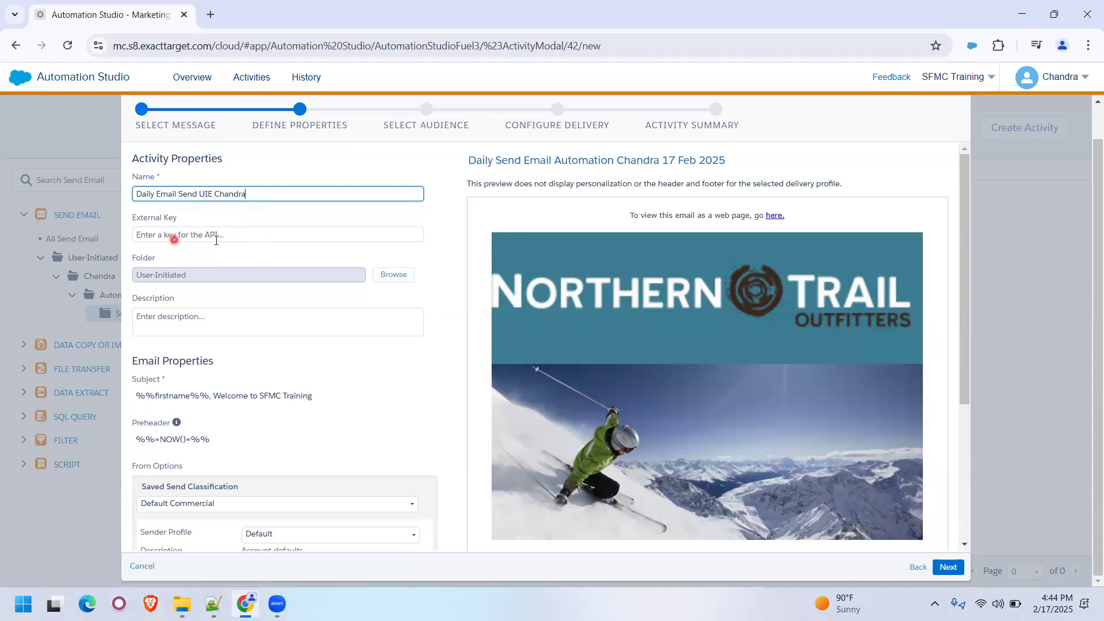
{"action": "left_click", "coordinate": [385, 276]}
{"action": "left_click", "coordinate": [374, 190]}
{"action": "left_click", "coordinate": [423, 210]}
{"action": "left_click", "coordinate": [390, 209]}
{"action": "left_click", "coordinate": [448, 228]}
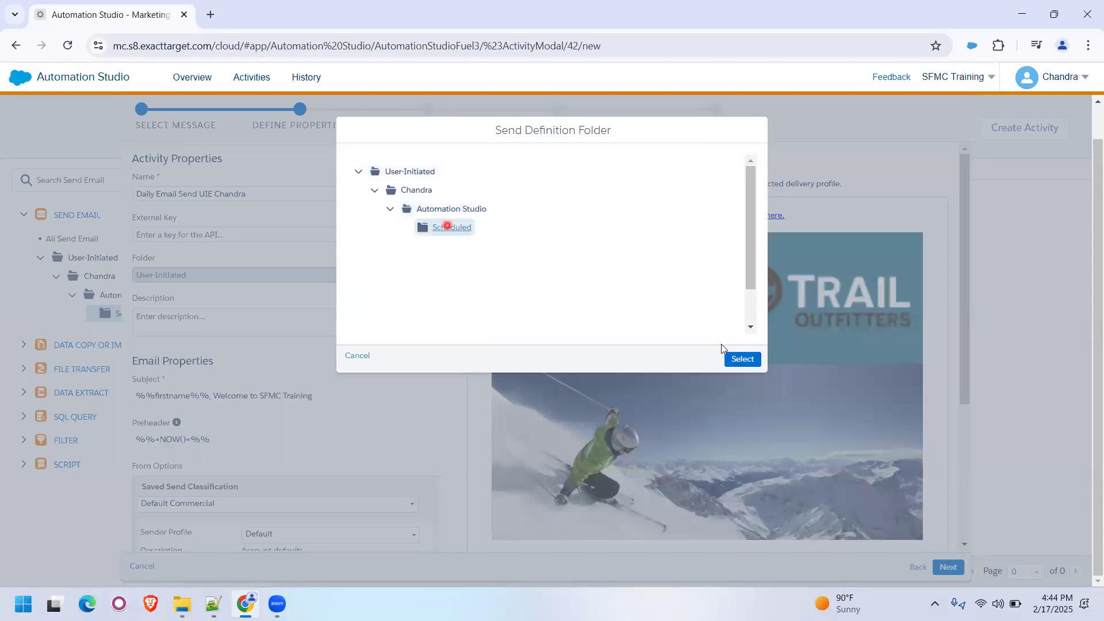
{"action": "left_click", "coordinate": [742, 359]}
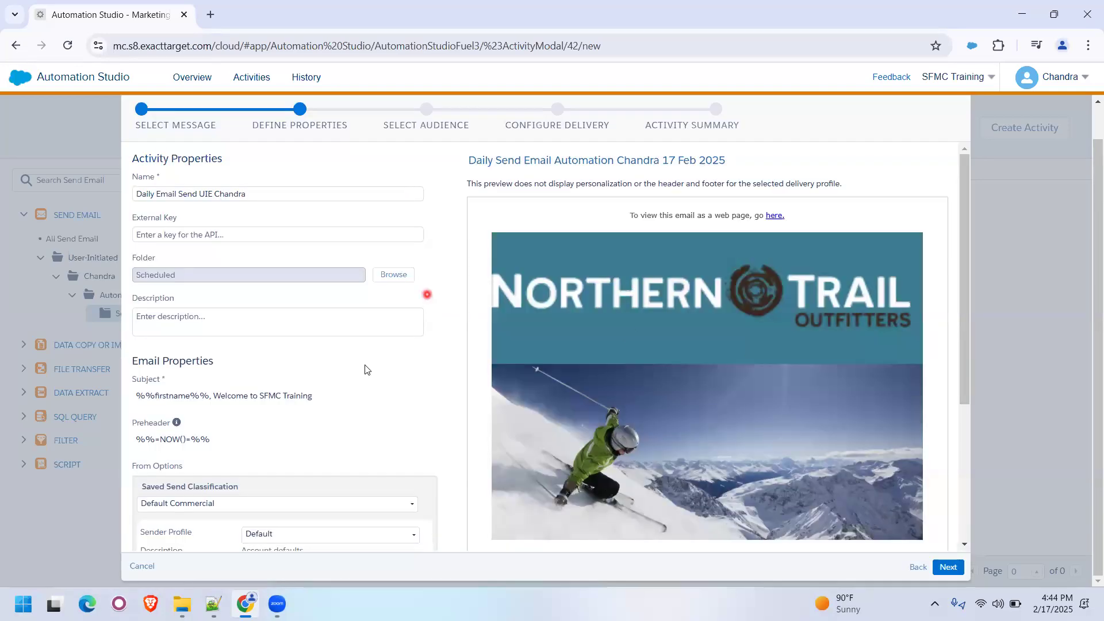
- Set the saved send classification to SFMC Training Commercial Send Classification and proceed to the audience selection
{"action": "scroll", "coordinate": [371, 362], "scroll_direction": "down", "scroll_amount": 4}
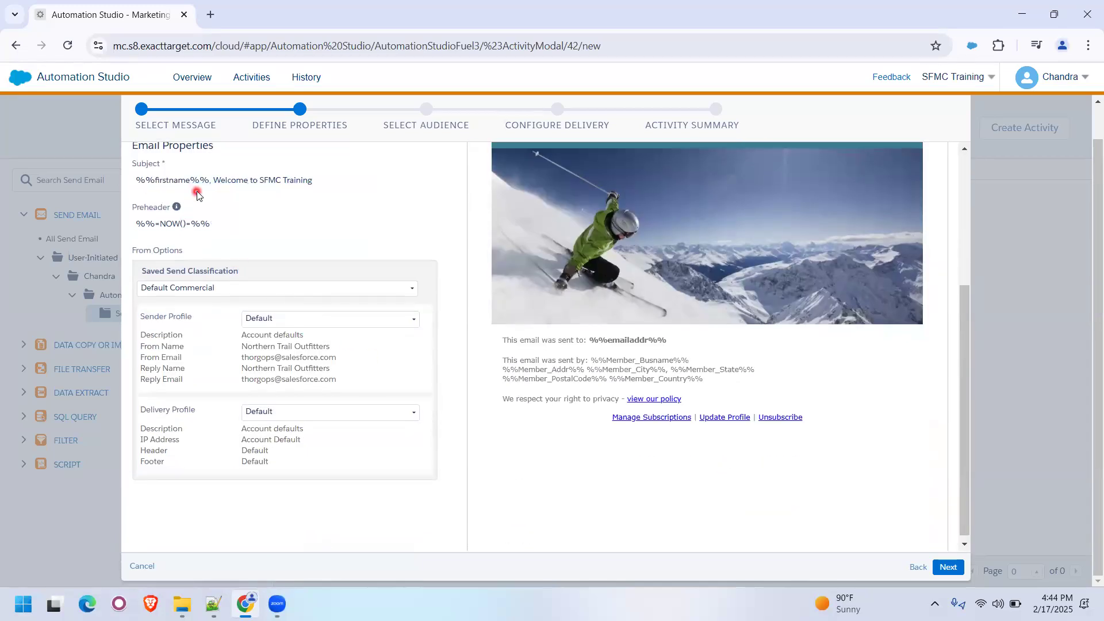
{"action": "left_click", "coordinate": [204, 287]}
{"action": "left_click", "coordinate": [182, 338]}
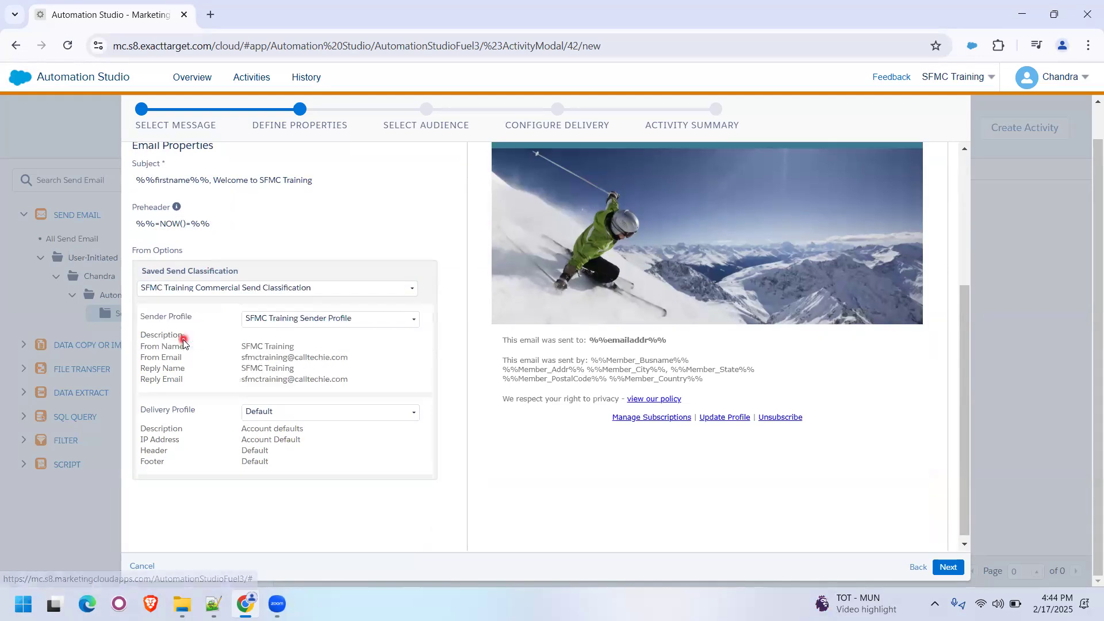
{"action": "left_click", "coordinate": [936, 568]}
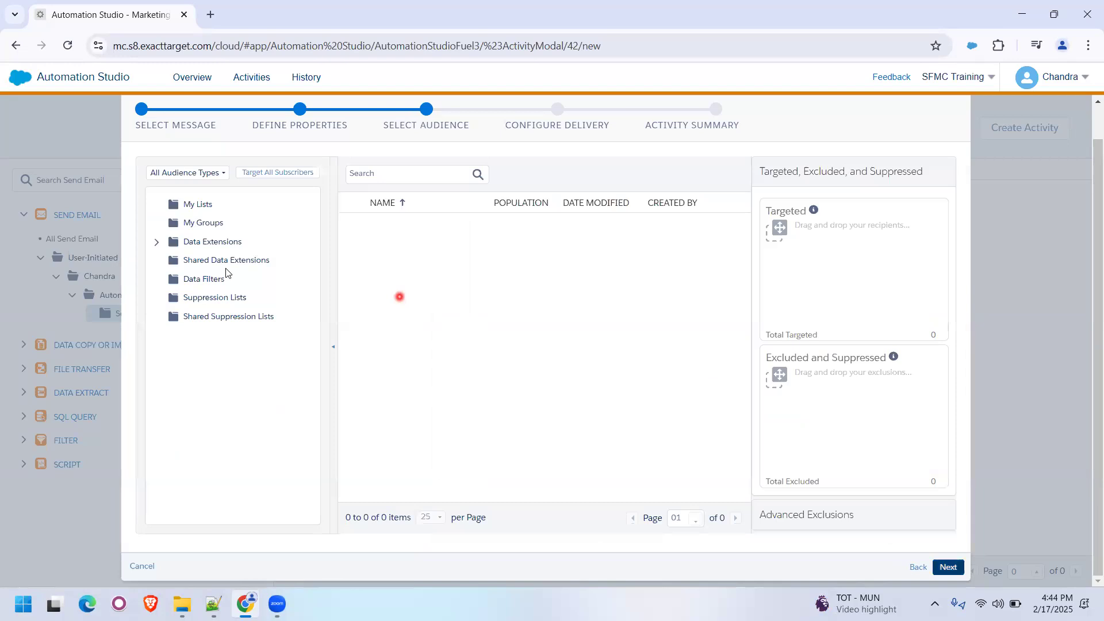
- Target the daily email send data extension from the Scheduled folder, with All Subscribers as its publication list, and proceed to delivery
{"action": "left_click", "coordinate": [158, 243]}
{"action": "left_click", "coordinate": [209, 260]}
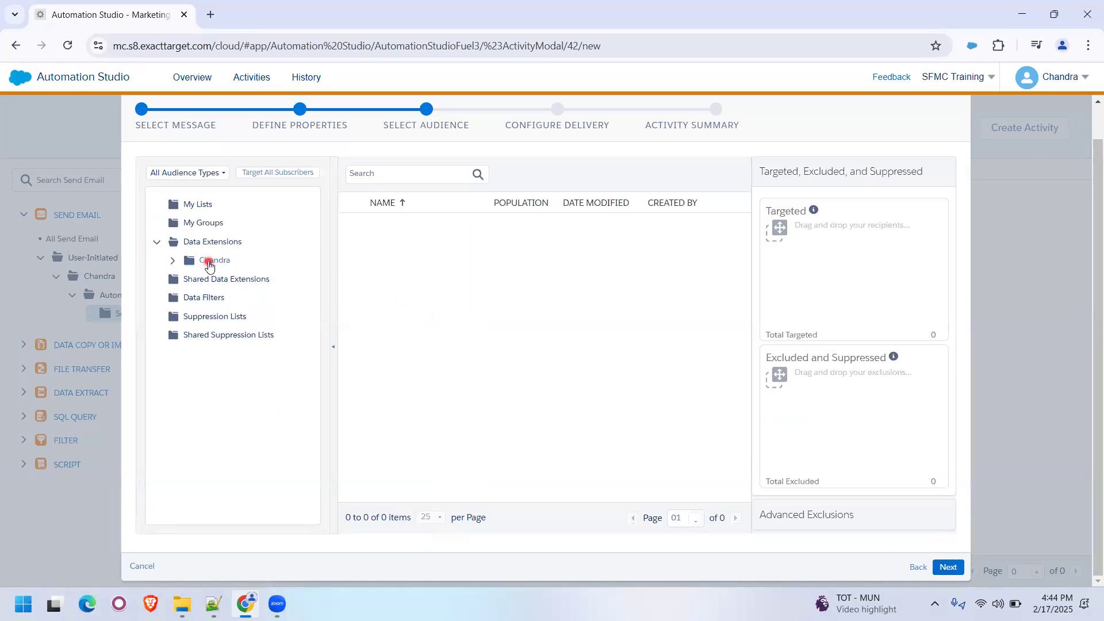
{"action": "left_click", "coordinate": [169, 264]}
{"action": "left_click", "coordinate": [194, 280]}
{"action": "left_click", "coordinate": [253, 297]}
{"action": "left_click_drag", "start_coordinate": [416, 224], "coordinate": [784, 242]}
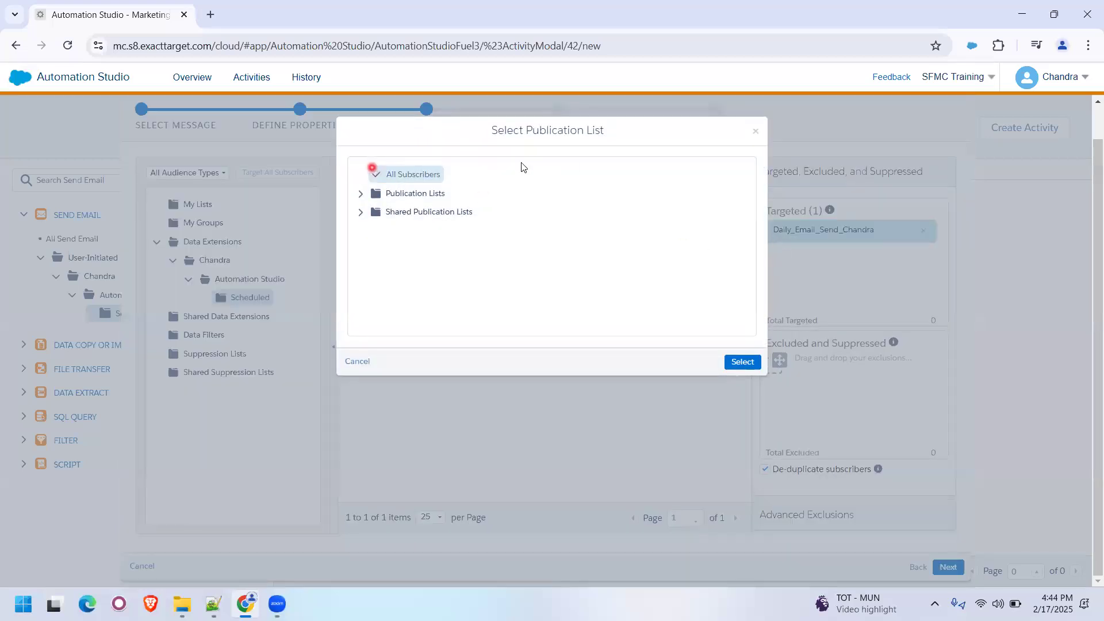
{"action": "left_click", "coordinate": [742, 361]}
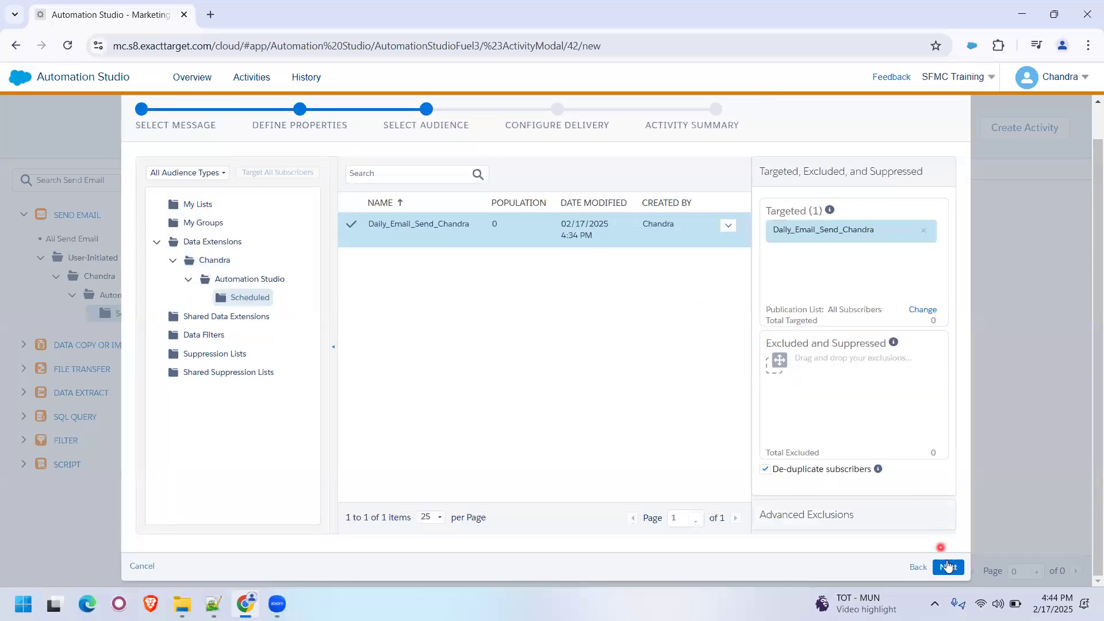
{"action": "left_click", "coordinate": [947, 567]}
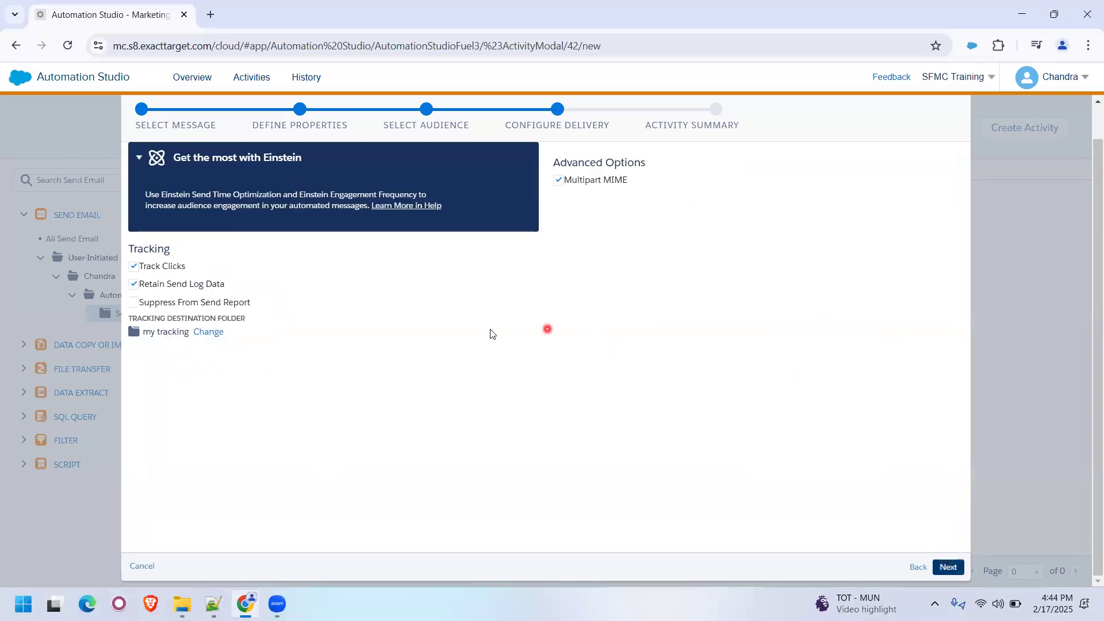
- Set the tracking destination folder to Scheduled under the personal Automation Studio folder and proceed to the activity summary
{"action": "left_click", "coordinate": [208, 332]}
{"action": "left_click", "coordinate": [374, 190]}
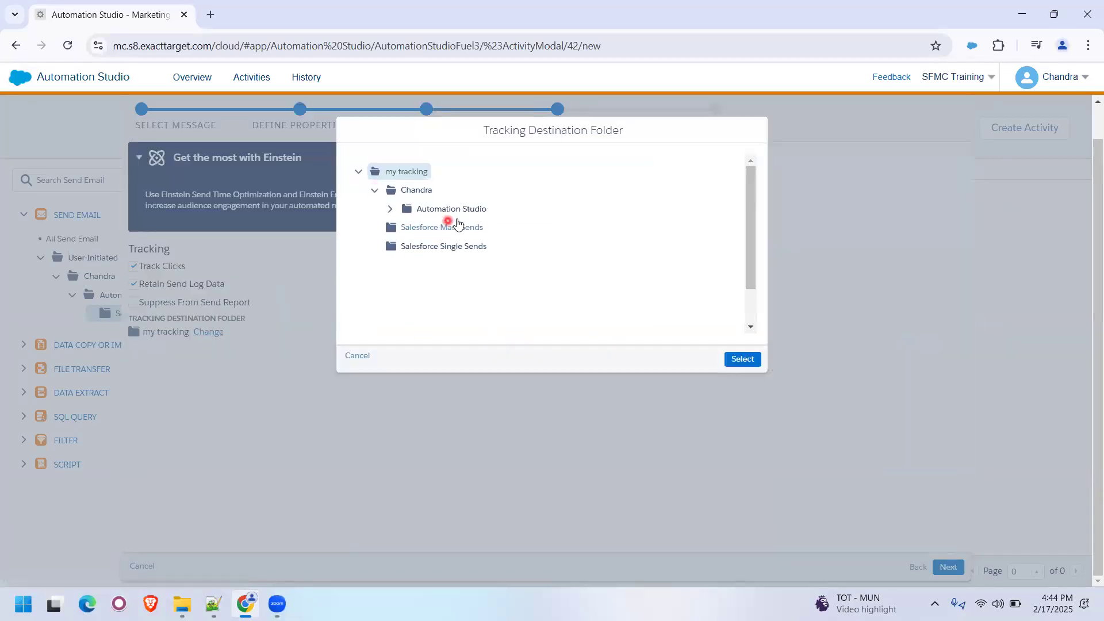
{"action": "left_click", "coordinate": [389, 213]}
{"action": "left_click", "coordinate": [459, 227]}
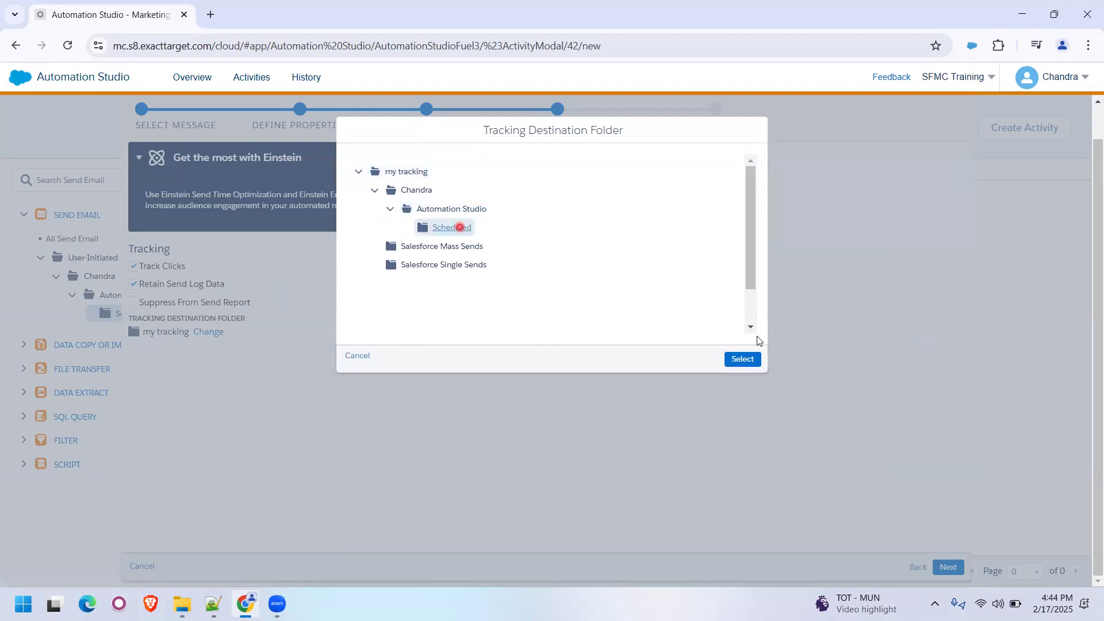
{"action": "left_click", "coordinate": [745, 359]}
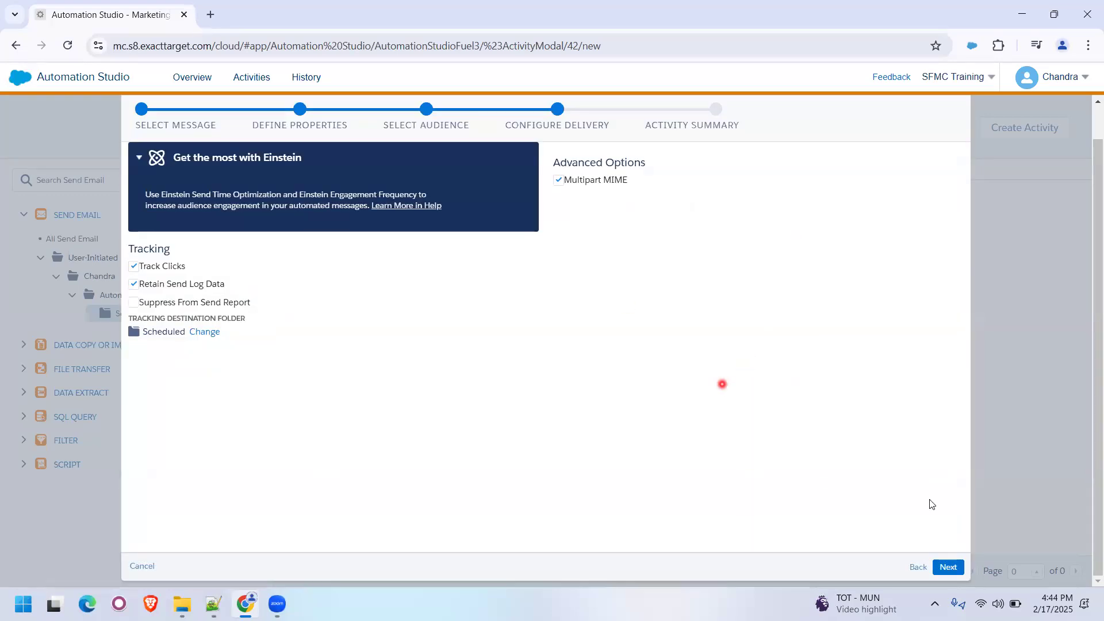
{"action": "left_click", "coordinate": [948, 568]}
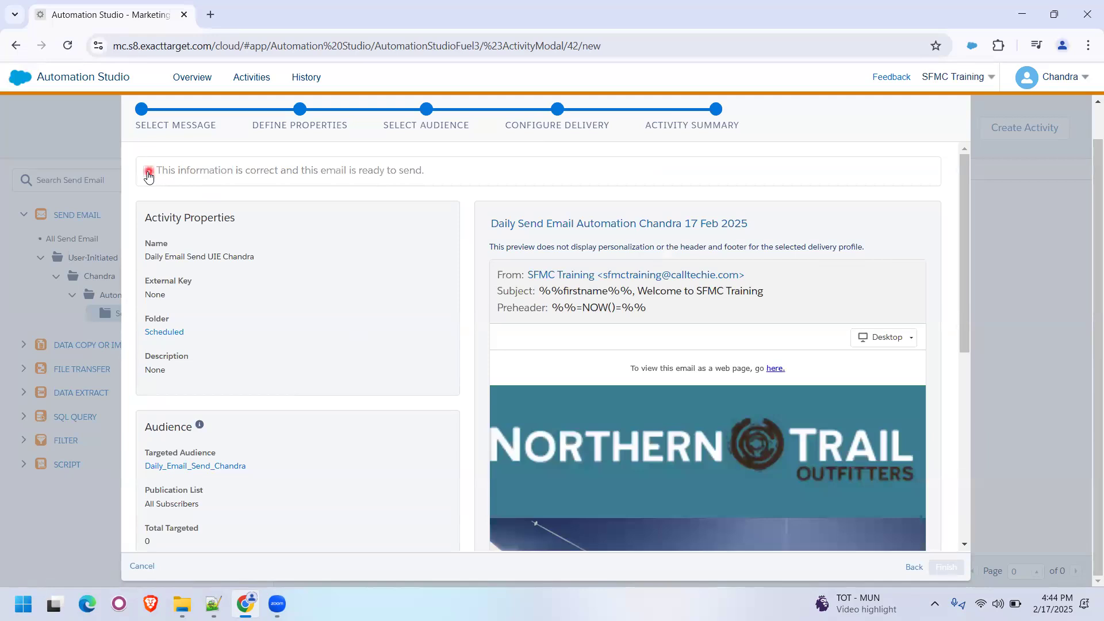
- Confirm that the information is correct and the email is ready to send, and finish creating the Send Email activity
{"action": "left_click", "coordinate": [150, 172]}
{"action": "left_click", "coordinate": [946, 566]}
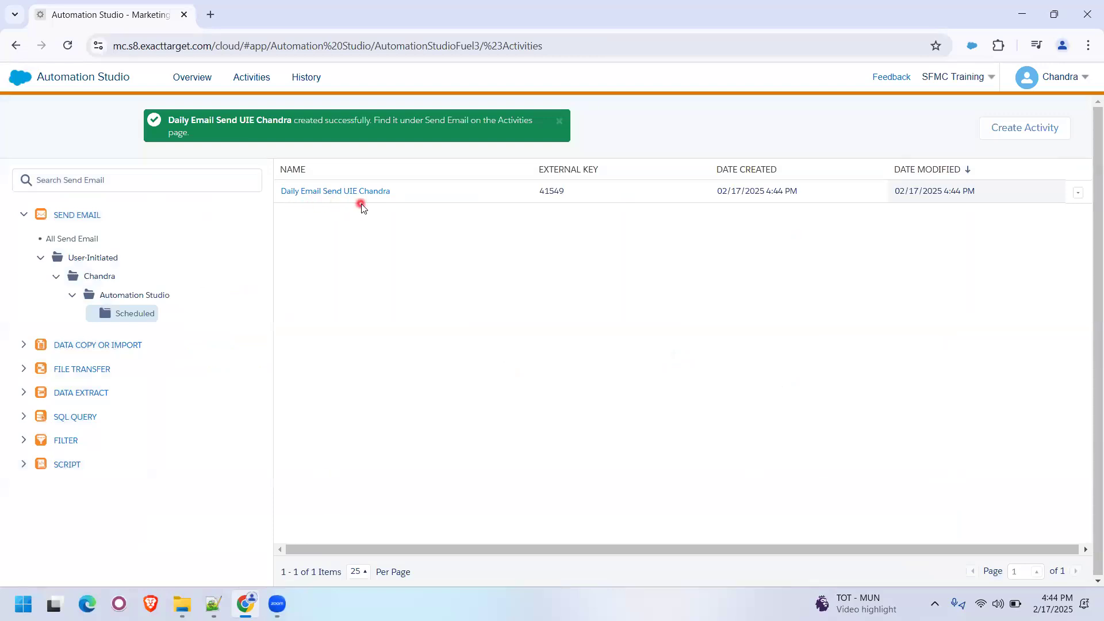
{"action": "left_click", "coordinate": [560, 123]}
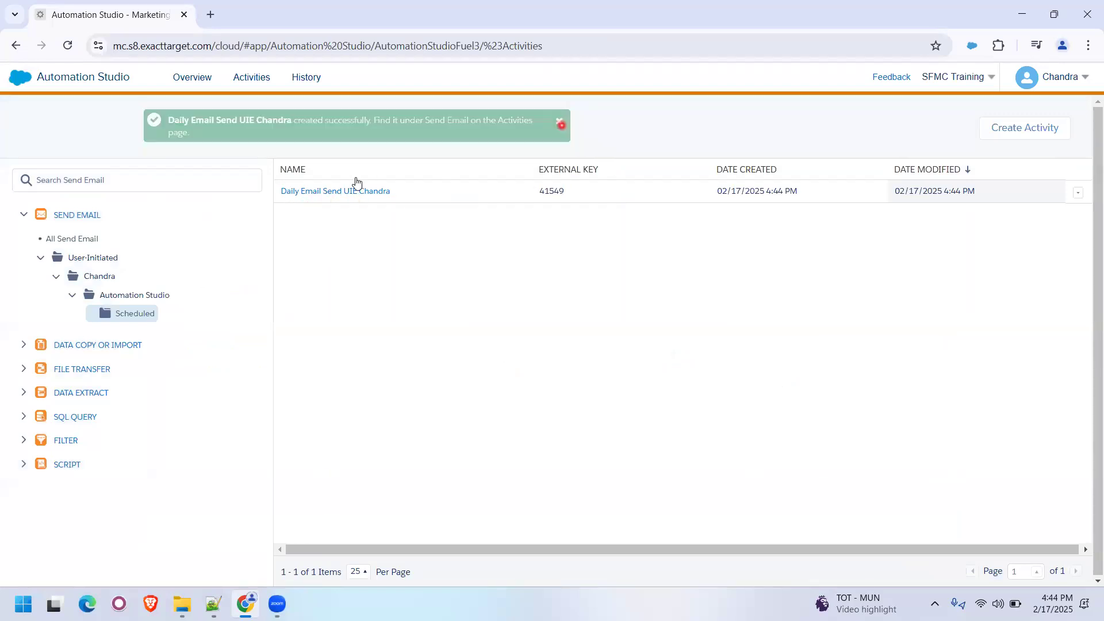
{"action": "left_click", "coordinate": [1078, 194]}
{"action": "left_click", "coordinate": [580, 281]}
- Open the workflow of the Daily Send Automation from the Scheduled folder of the automations overview
{"action": "left_click", "coordinate": [192, 86]}
{"action": "left_click_drag", "start_coordinate": [264, 233], "coordinate": [52, 283]}
{"action": "left_click", "coordinate": [51, 280]}
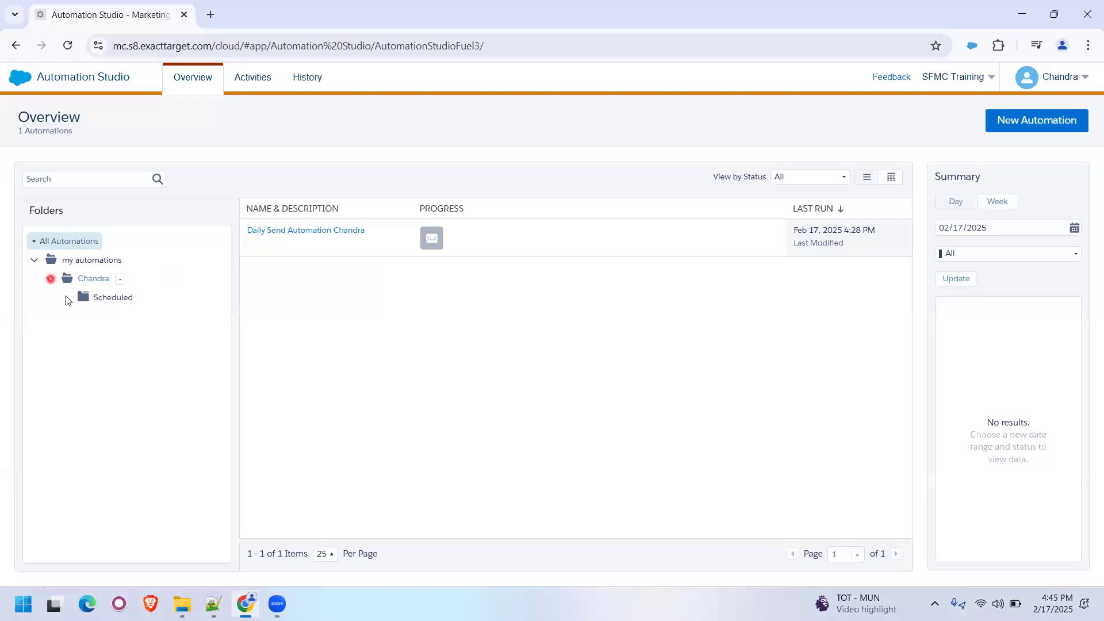
{"action": "left_click", "coordinate": [110, 297]}
{"action": "left_click", "coordinate": [322, 229]}
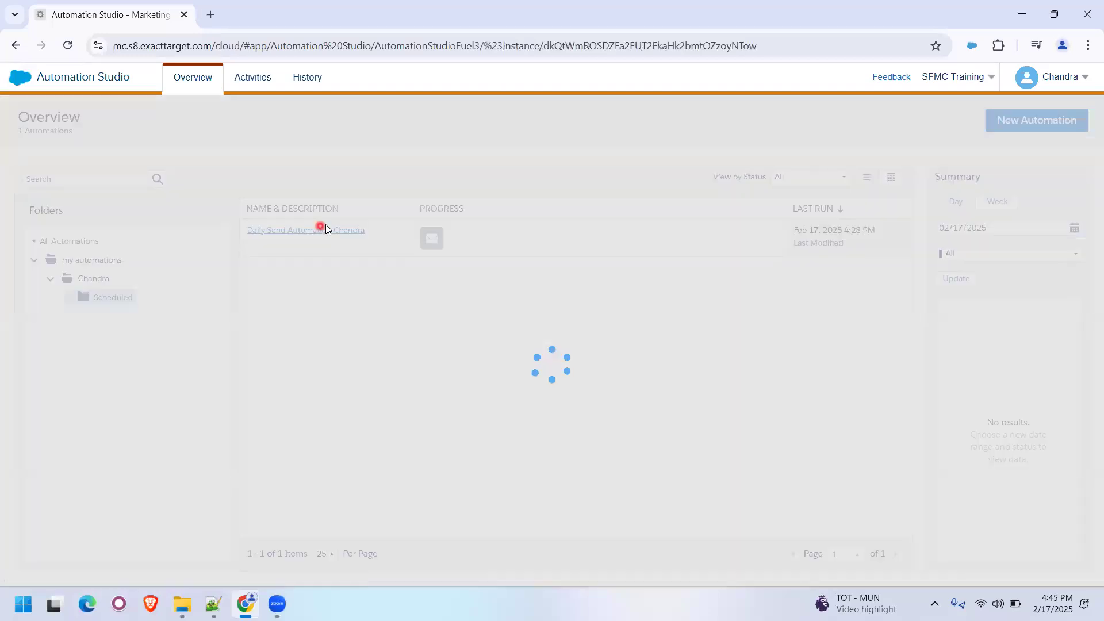
{"action": "left_click", "coordinate": [355, 162]}
- Assign the Daily Email Send UIE activity from the Scheduled folder to the workflow's Send Email step and save the automation
{"action": "left_click", "coordinate": [516, 329]}
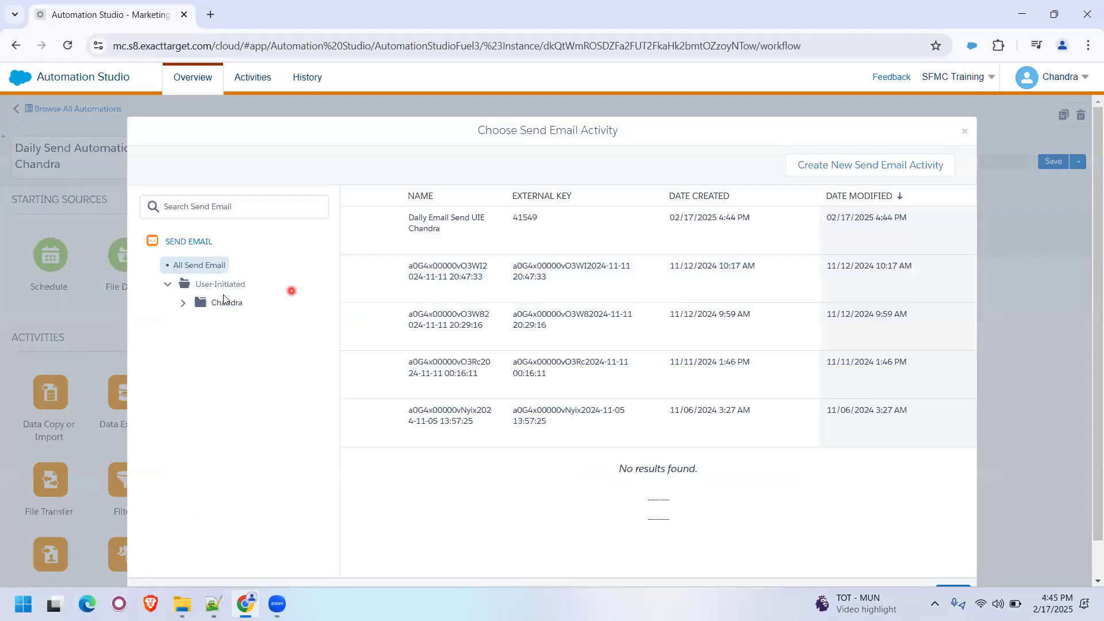
{"action": "left_click", "coordinate": [184, 303]}
{"action": "left_click", "coordinate": [199, 322]}
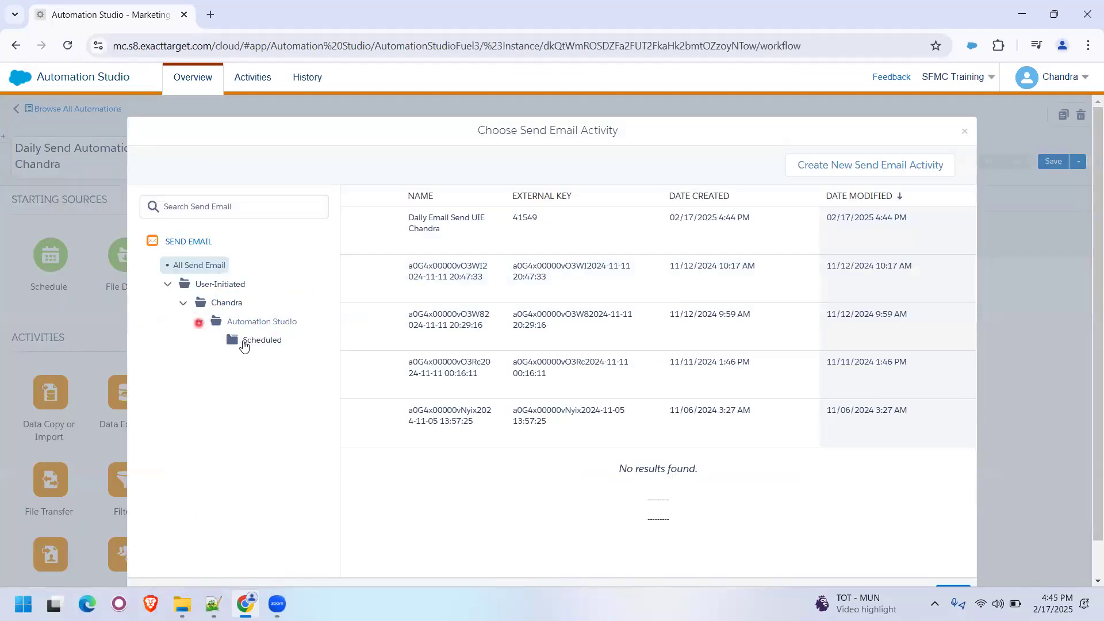
{"action": "left_click", "coordinate": [242, 340]}
{"action": "left_click", "coordinate": [426, 306]}
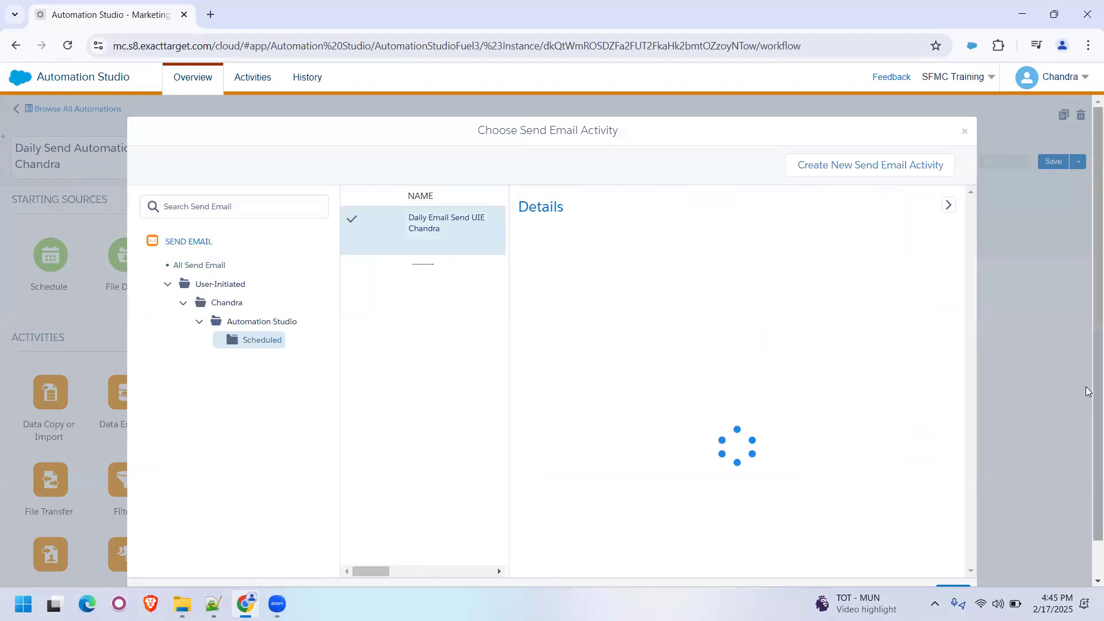
{"action": "scroll", "coordinate": [1015, 490], "scroll_direction": "down", "scroll_amount": 1}
{"action": "left_click", "coordinate": [953, 572]}
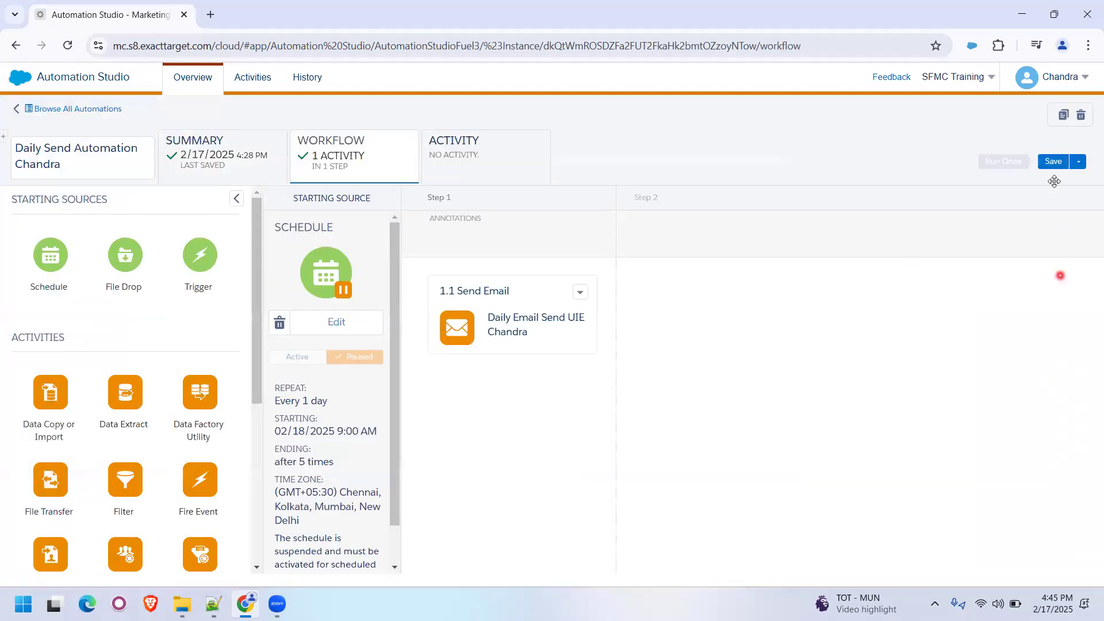
{"action": "left_click", "coordinate": [1052, 164]}
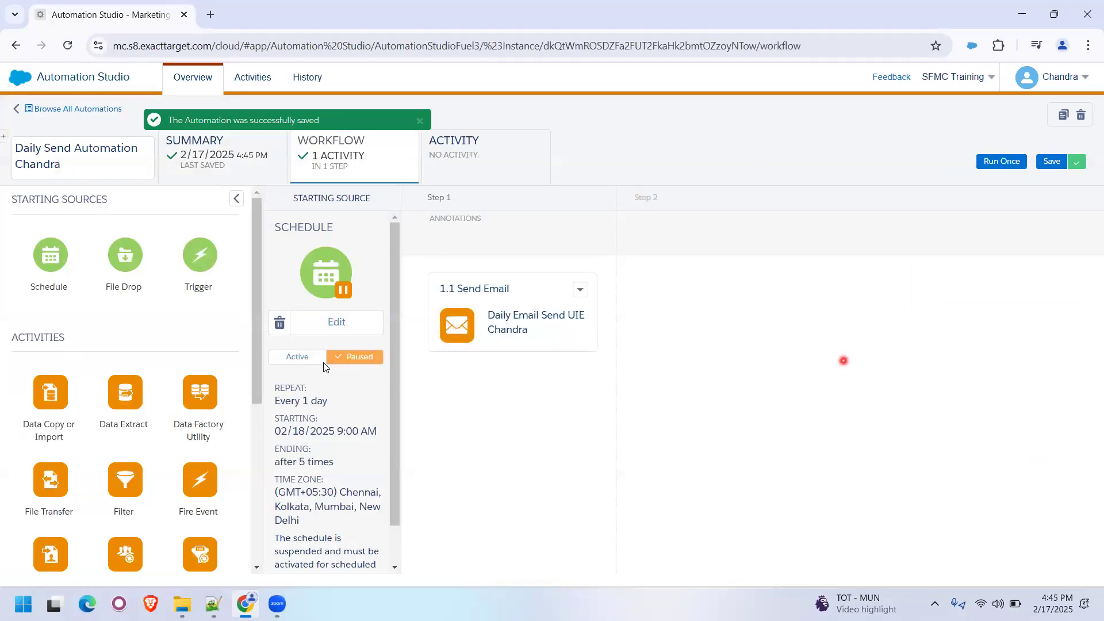
- Activate the automation's daily schedule and save the automation
{"action": "left_click", "coordinate": [299, 362]}
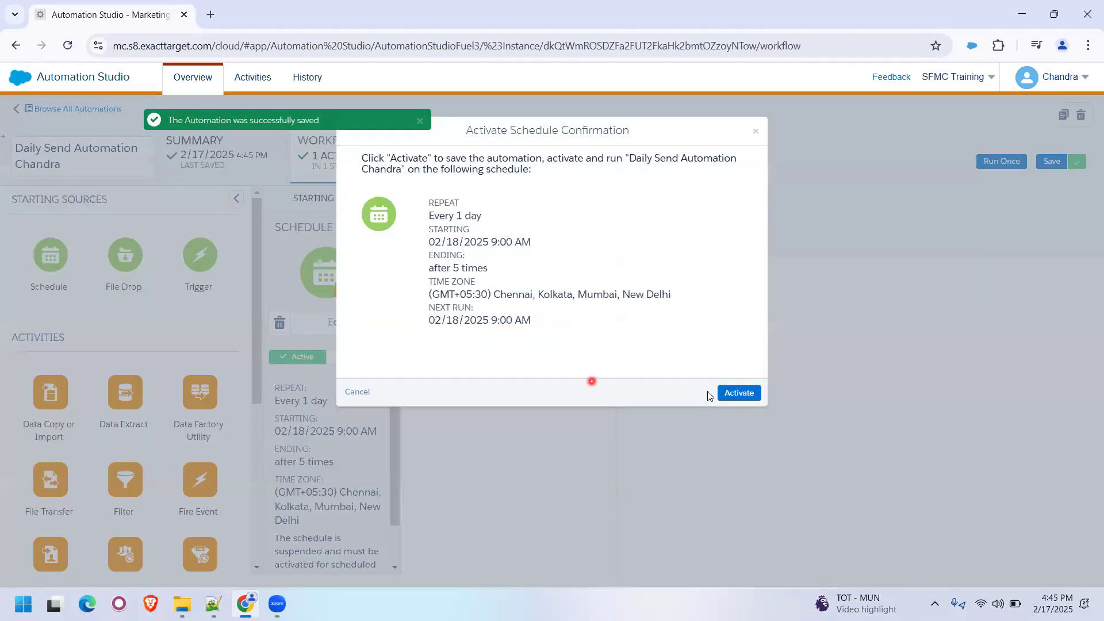
{"action": "left_click", "coordinate": [738, 396]}
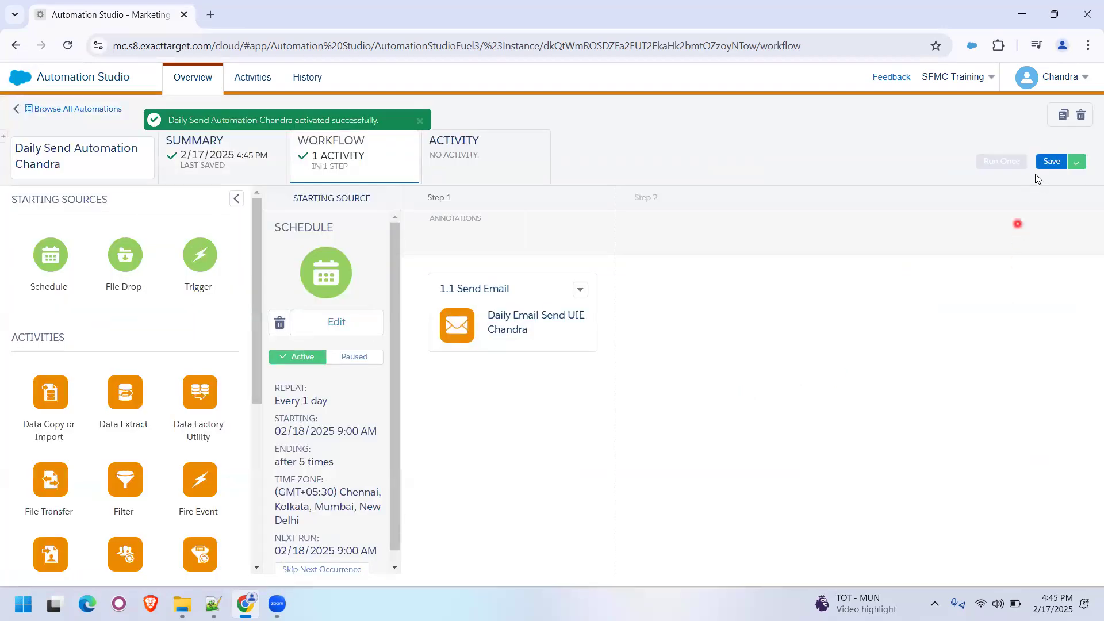
{"action": "left_click", "coordinate": [1052, 162]}
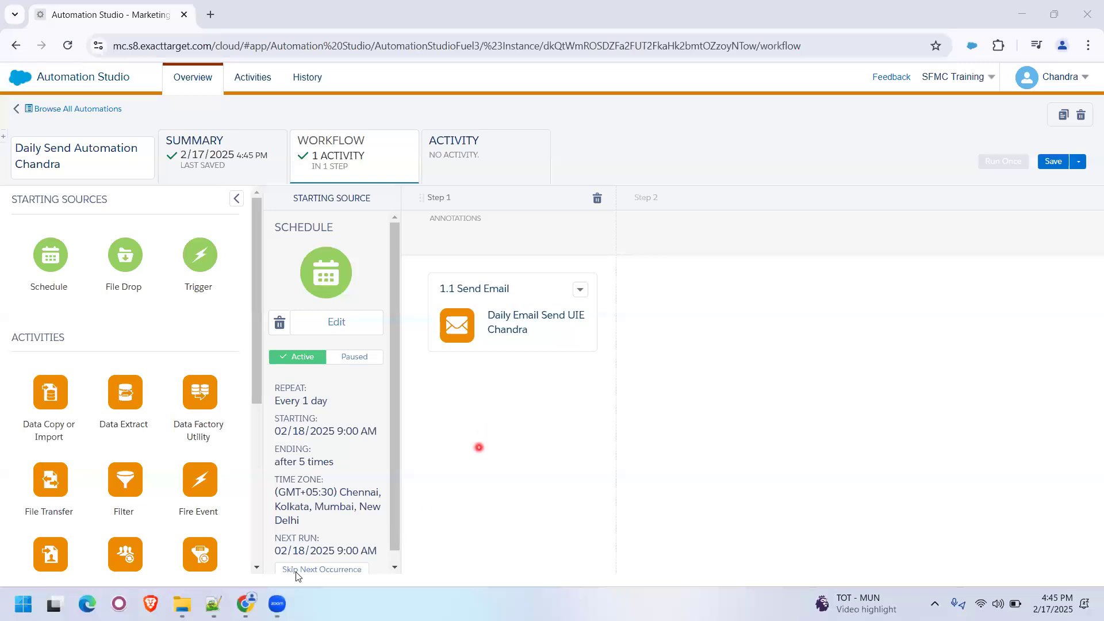
- Switch to Notepad++ and add a personal Gmail address a few lines below the sender's e-mail address
{"action": "left_click", "coordinate": [213, 604]}
{"action": "left_click", "coordinate": [387, 284]}
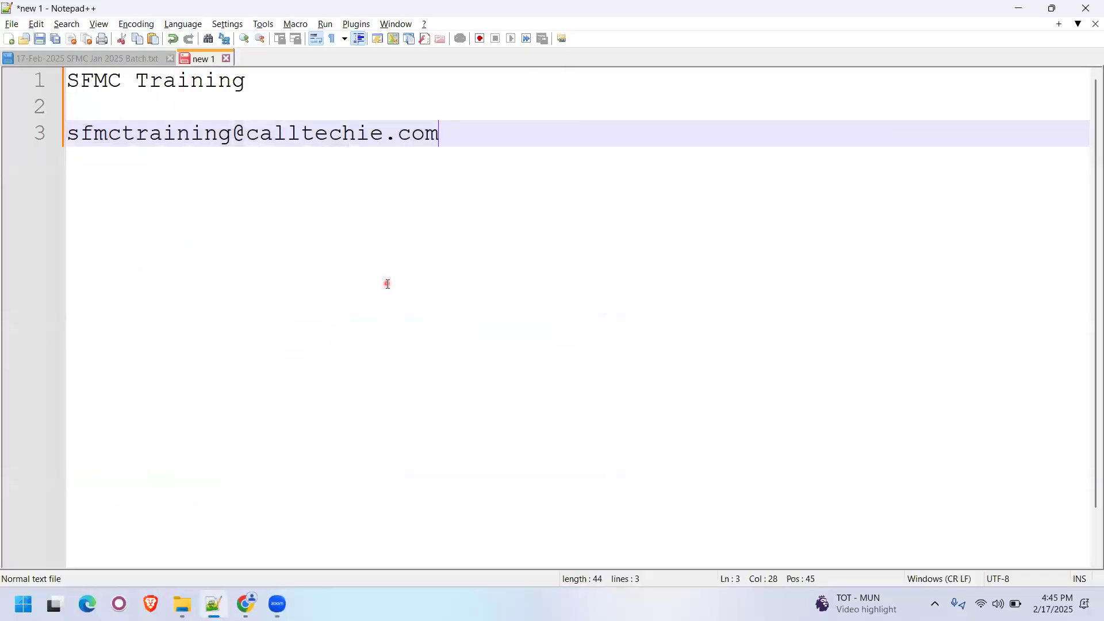
{"action": "key", "text": "Return"}
{"action": "key", "text": "Return"}
{"action": "key", "text": "Return"}
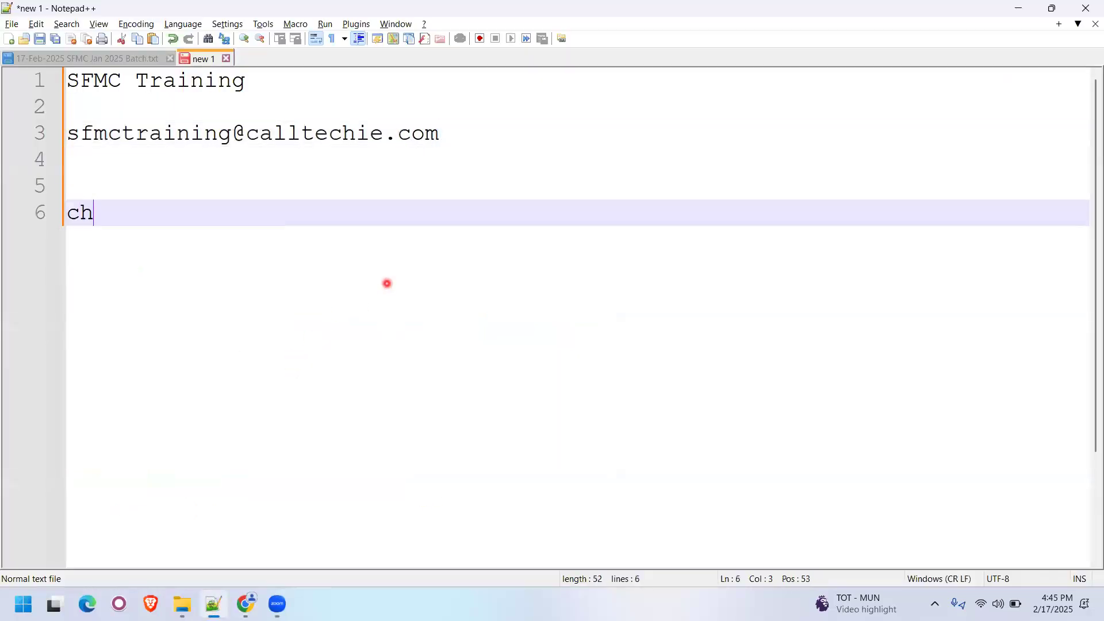
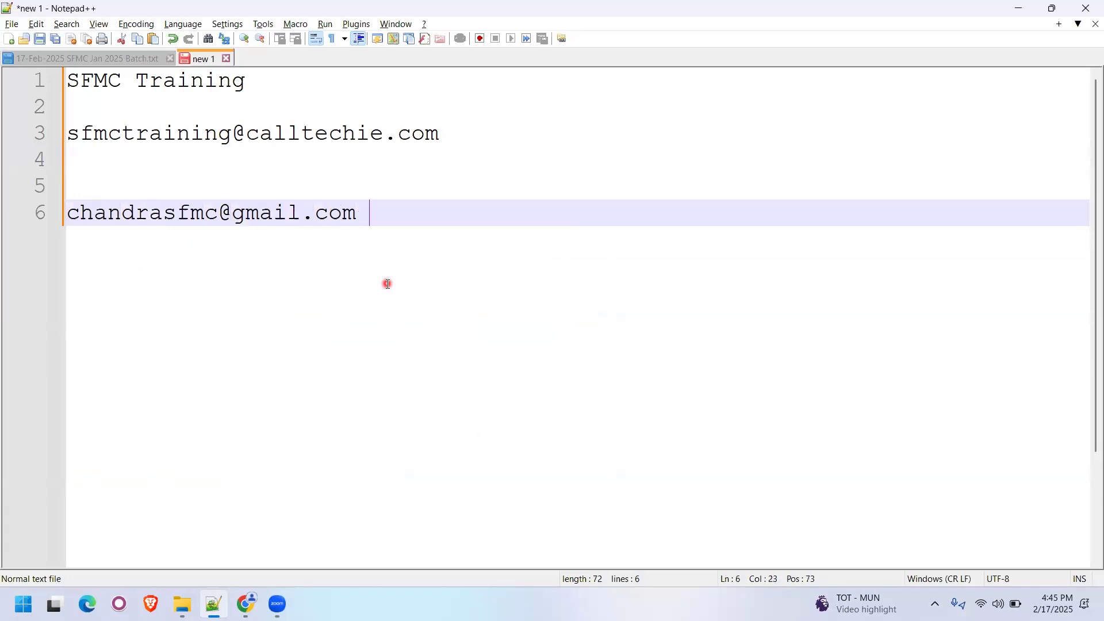
- Duplicate the Gmail address line and shorten the copy to the part before the @ sign
{"action": "key", "text": "ctrl+d"}
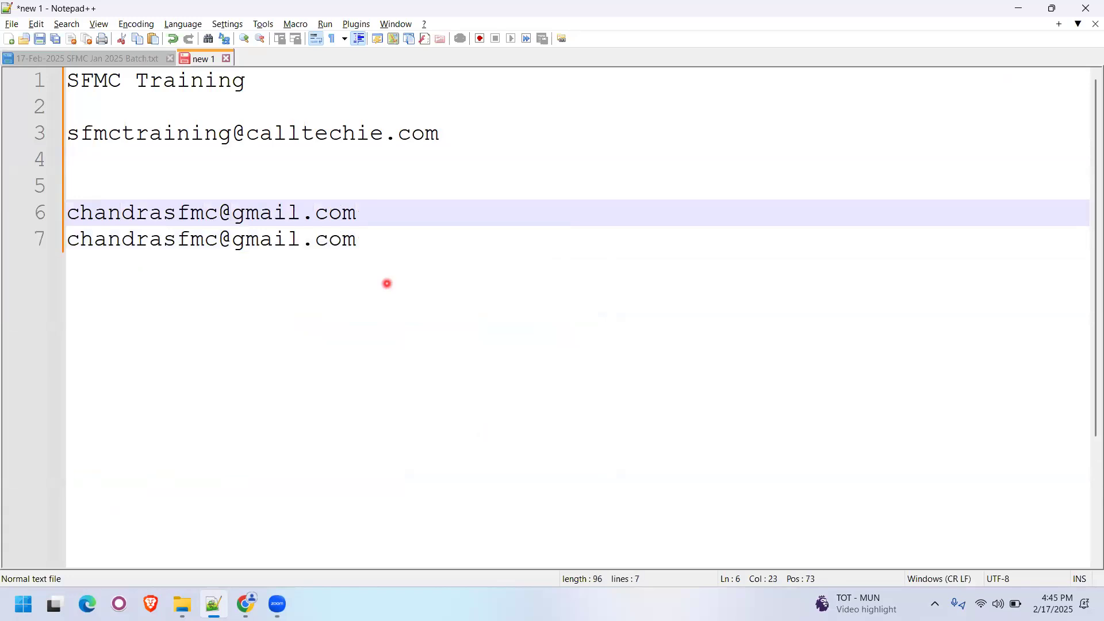
{"action": "key", "text": "Down"}
{"action": "key", "text": "BackSpace"}
{"action": "key", "text": "BackSpace"}
{"action": "key", "text": "BackSpace"}
{"action": "key", "text": "BackSpace"}
{"action": "key", "text": "BackSpace"}
{"action": "key", "text": "BackSpace"}
{"action": "key", "text": "BackSpace"}
{"action": "key", "text": "BackSpace"}
{"action": "key", "text": "BackSpace"}
{"action": "key", "text": "BackSpace"}
{"action": "key", "text": "BackSpace"}
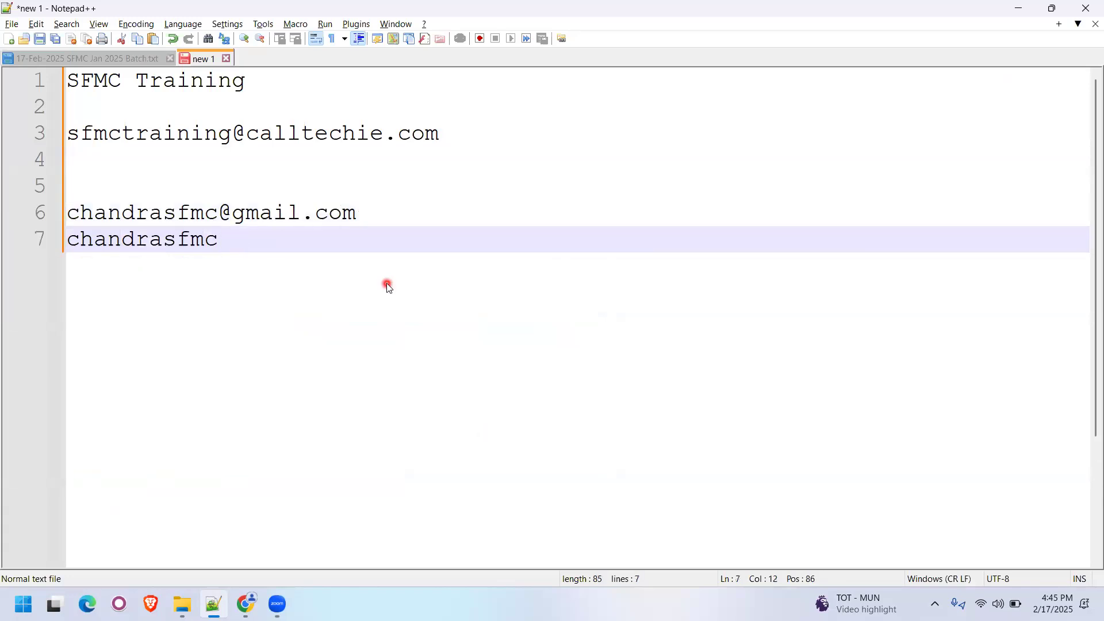
- Switch back to the browser and open Contact Builder from Marketing Cloud's Audience Builder
{"action": "key", "text": "alt+Tab"}
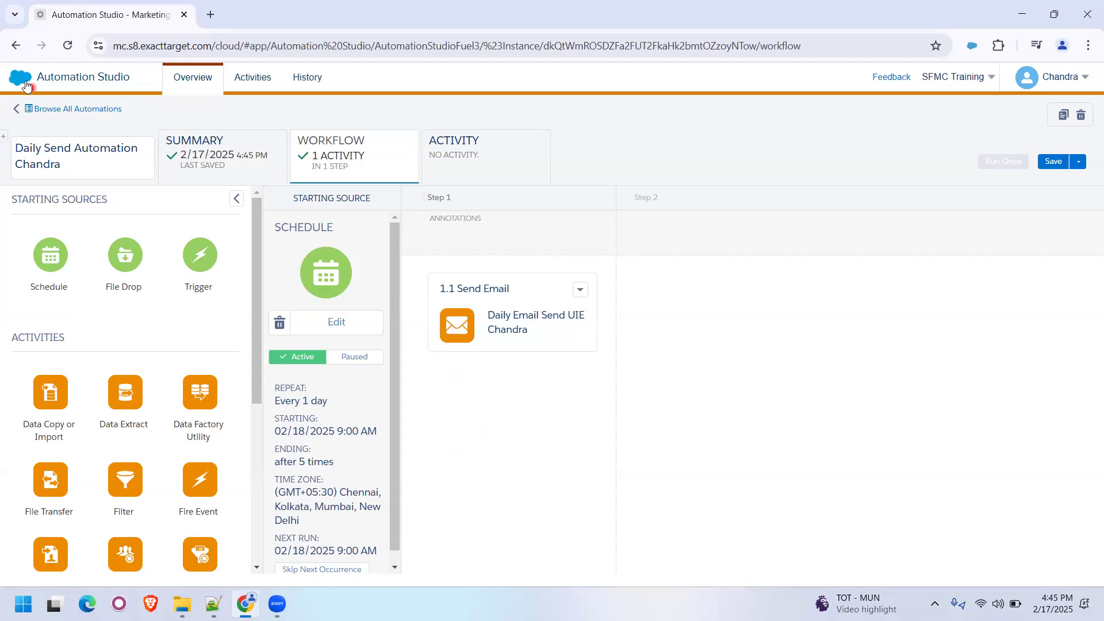
{"action": "mouse_move", "coordinate": [23, 77]}
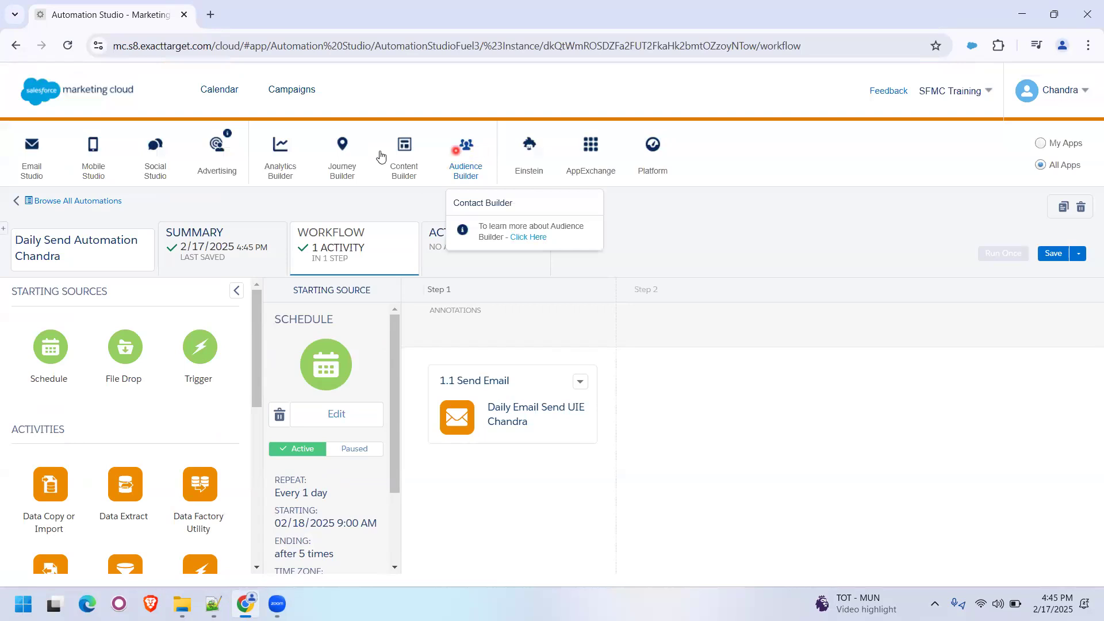
{"action": "left_click", "coordinate": [468, 203]}
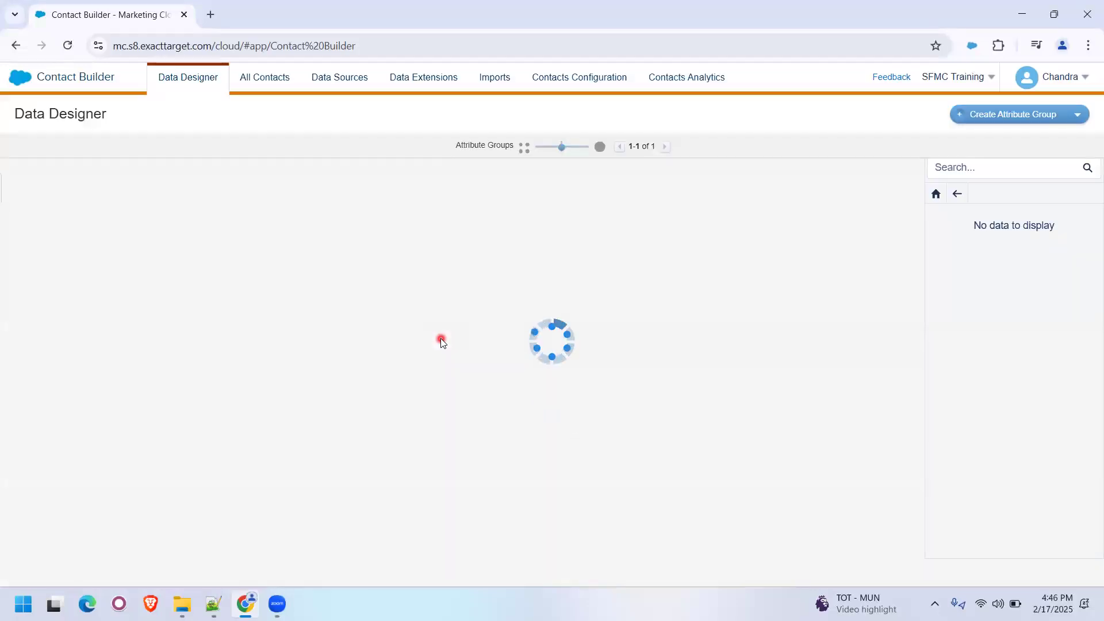
- Open the daily email send data extension stored in the Scheduled folder under Automation Studio in Contact Builder's data extensions
{"action": "left_click", "coordinate": [425, 80]}
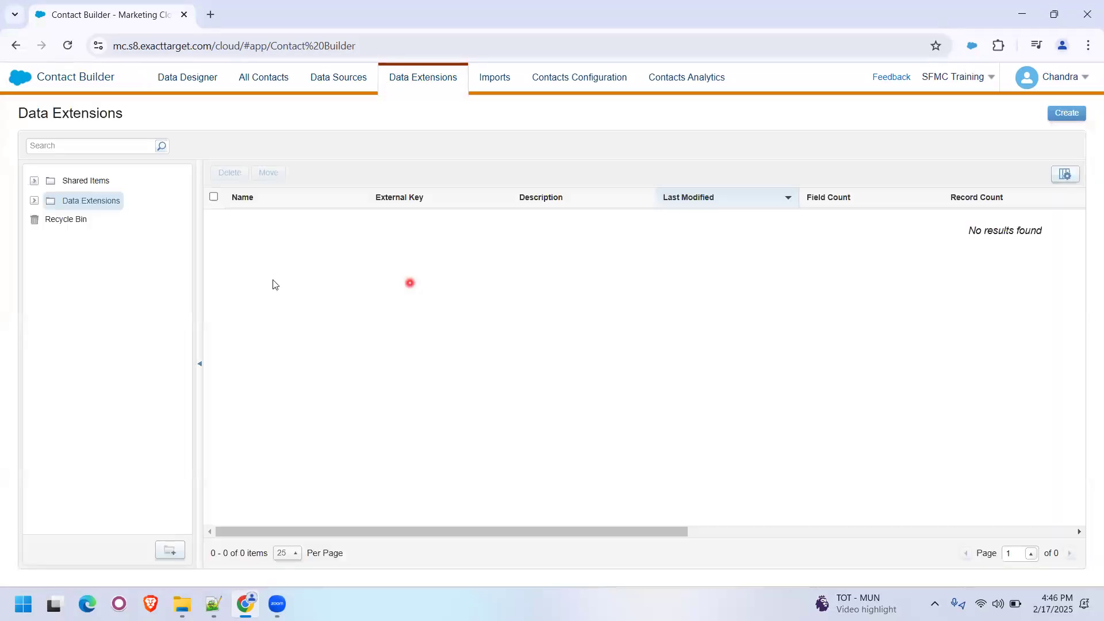
{"action": "left_click", "coordinate": [35, 201]}
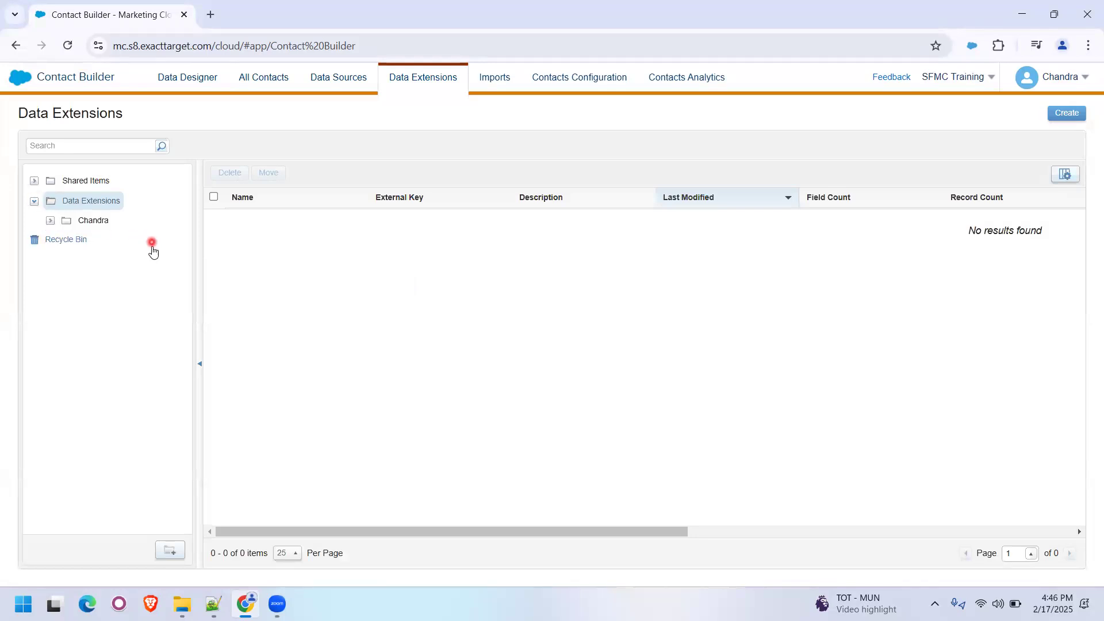
{"action": "left_click", "coordinate": [50, 221]}
{"action": "left_click", "coordinate": [66, 241]}
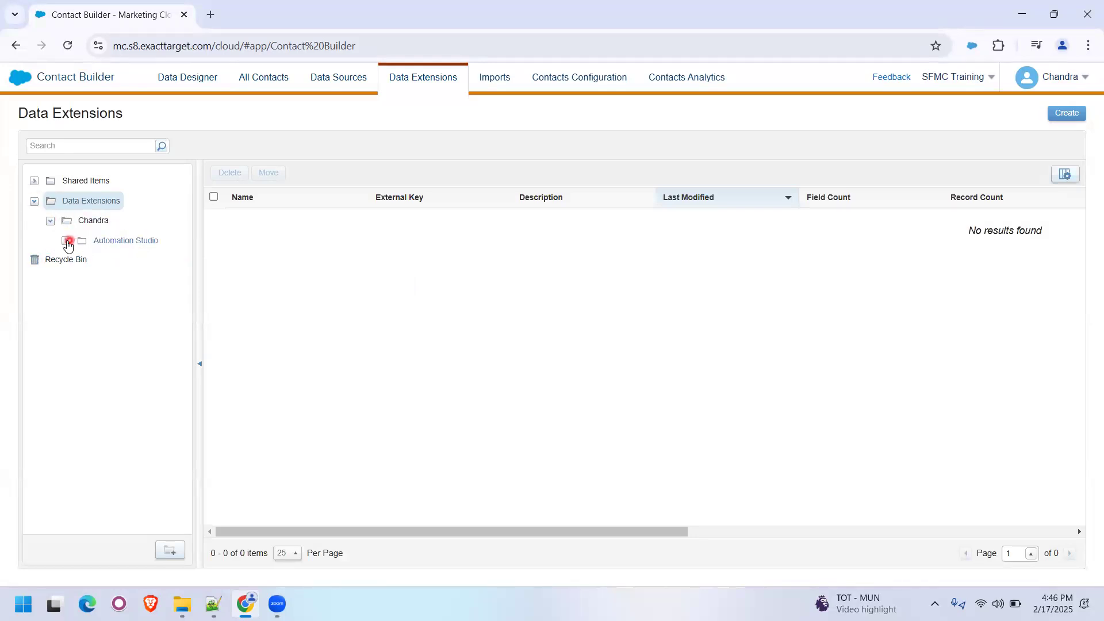
{"action": "left_click", "coordinate": [128, 261]}
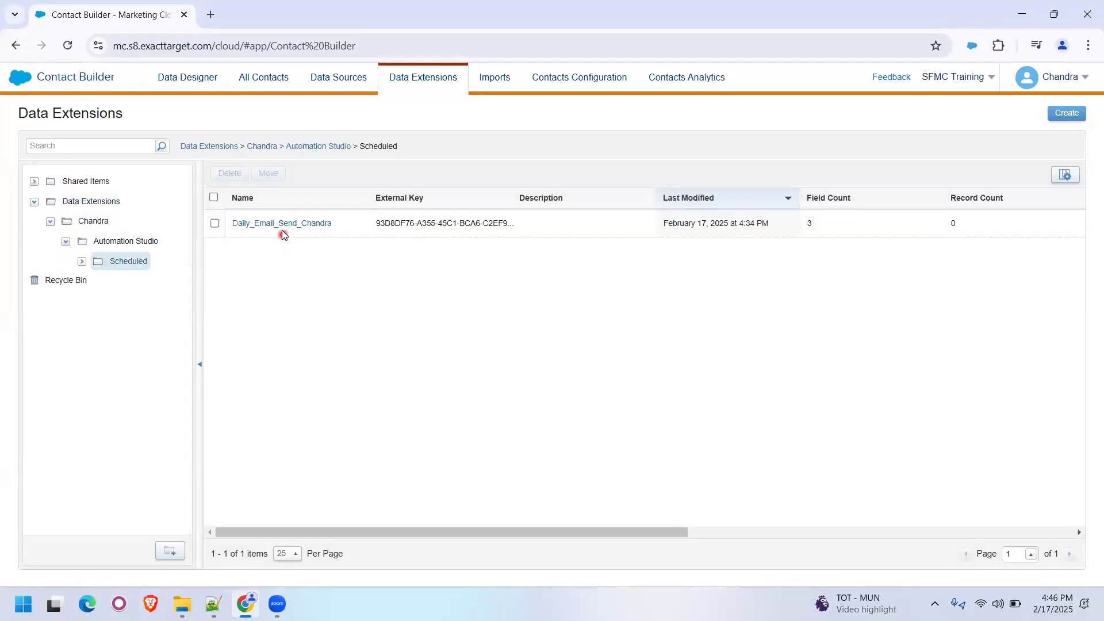
{"action": "left_click", "coordinate": [281, 225]}
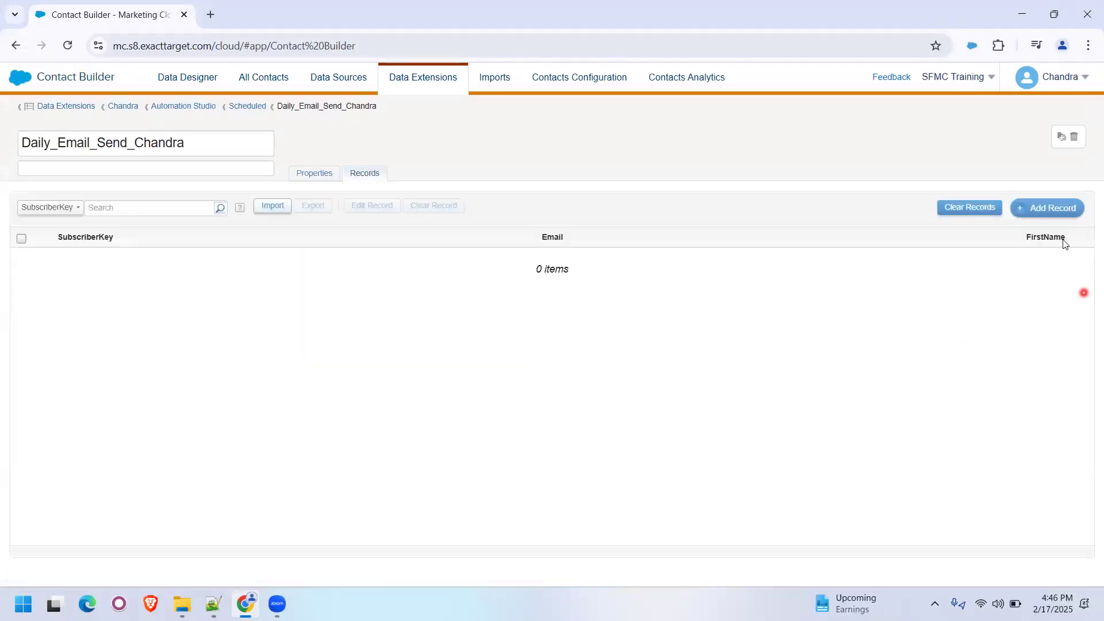
- Add a record to the data extension with the copied training address as SubscriberKey and Email, and enter the recipient's first name
{"action": "left_click", "coordinate": [1047, 214]}
{"action": "left_click", "coordinate": [227, 263]}
{"action": "key", "text": "ctrl+v"}
{"action": "left_click", "coordinate": [532, 264]}
{"action": "key", "text": "ctrl+v"}
{"action": "left_click", "coordinate": [961, 262]}
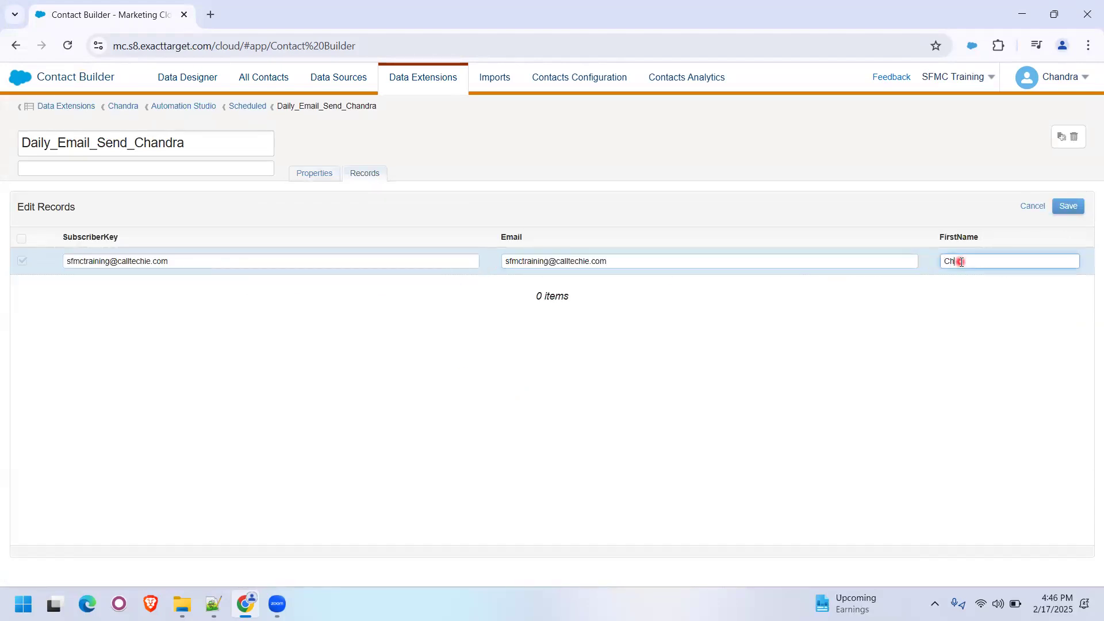
- Copy the full Gmail address from the notes in Notepad++ and return to the record in the browser
{"action": "left_click", "coordinate": [250, 265]}
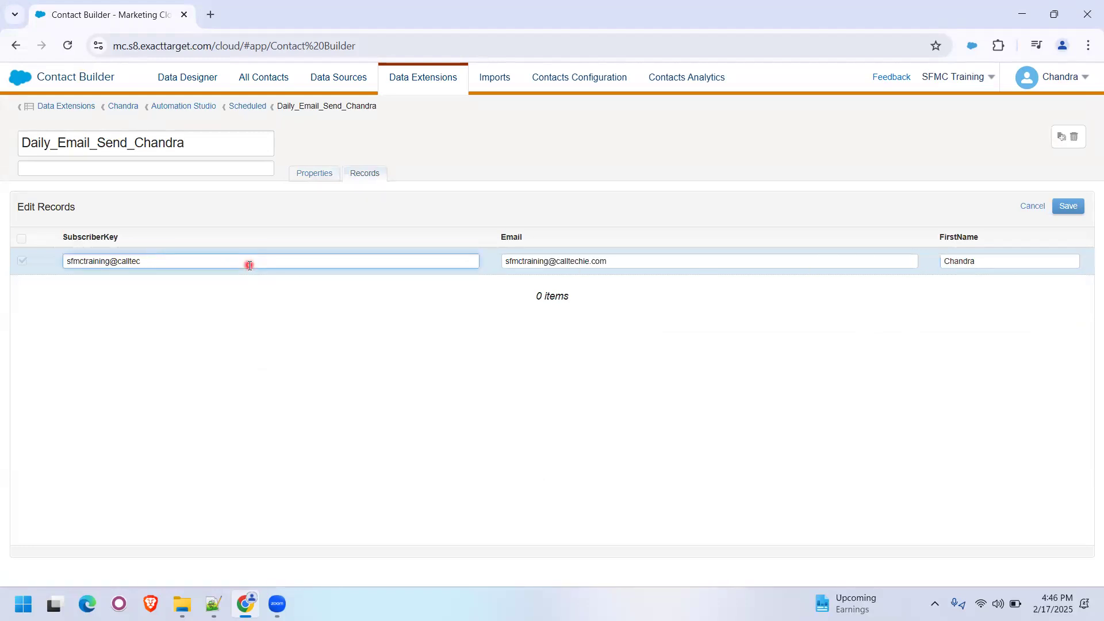
{"action": "left_click", "coordinate": [298, 335]}
{"action": "key", "text": "alt+Tab"}
{"action": "left_click_drag", "start_coordinate": [357, 212], "coordinate": [16, 225]}
{"action": "key", "text": "ctrl+c"}
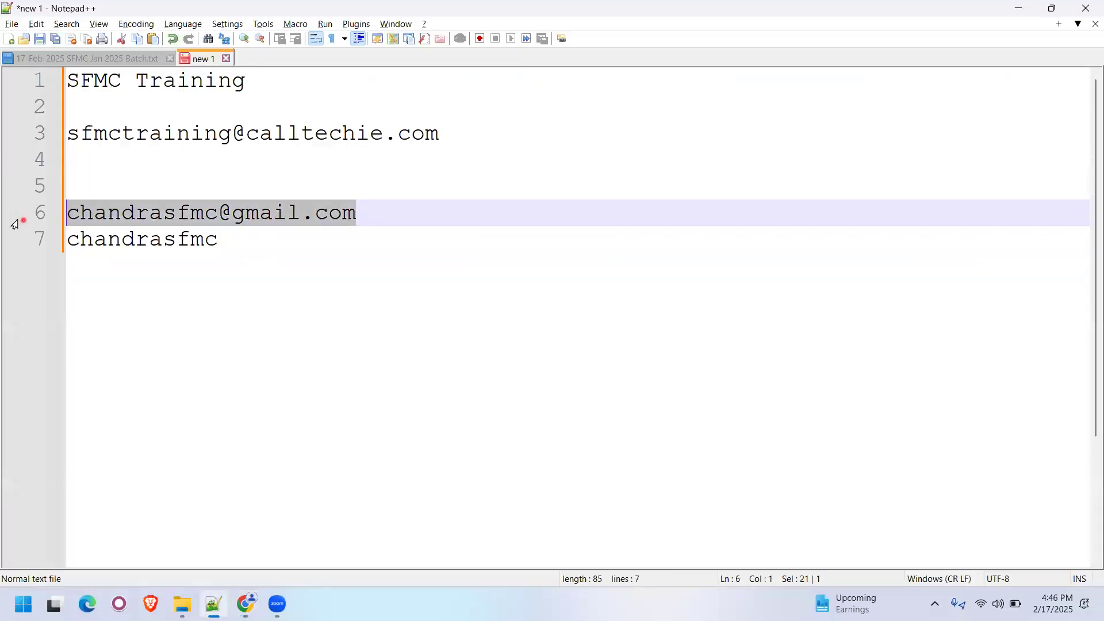
{"action": "key", "text": "alt+Tab"}
- Set the record's Email to the copied Gmail address and its SubscriberKey to the part before the @ sign, and save the record
{"action": "left_click_drag", "start_coordinate": [249, 267], "coordinate": [35, 251]}
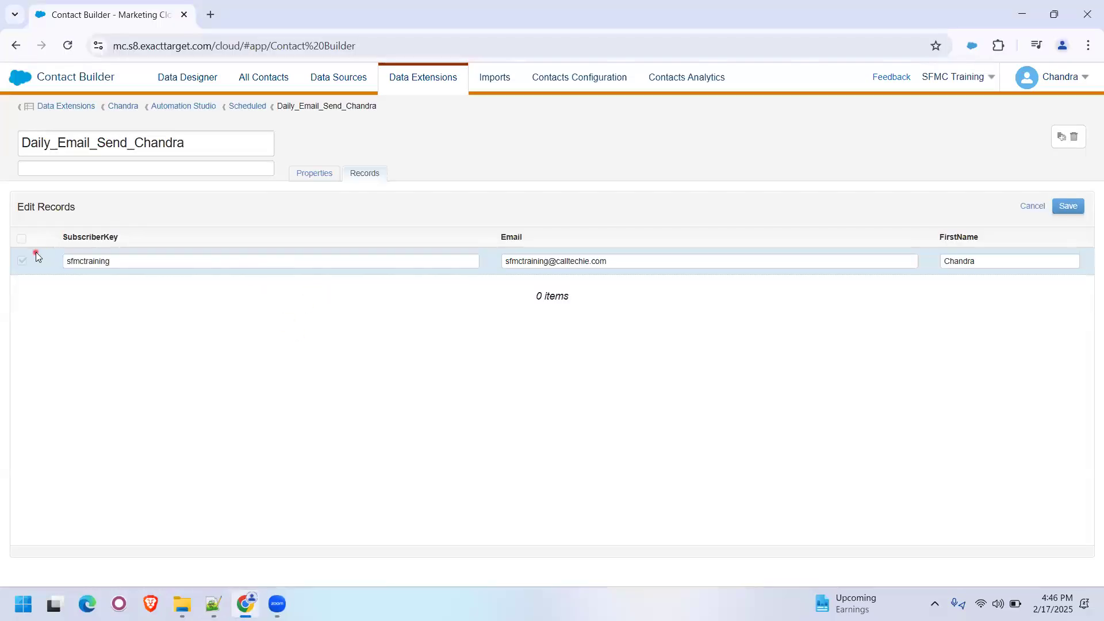
{"action": "left_click_drag", "start_coordinate": [115, 263], "coordinate": [36, 258]}
{"action": "key", "text": "ctrl+v"}
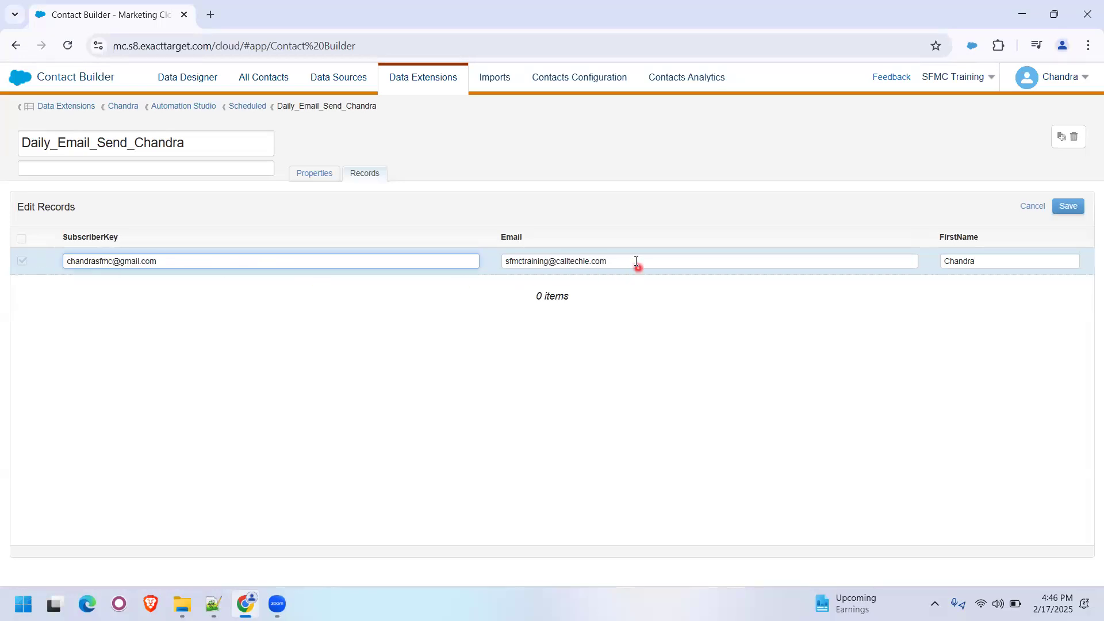
{"action": "key", "text": "Tab"}
{"action": "key", "text": "ctrl+v"}
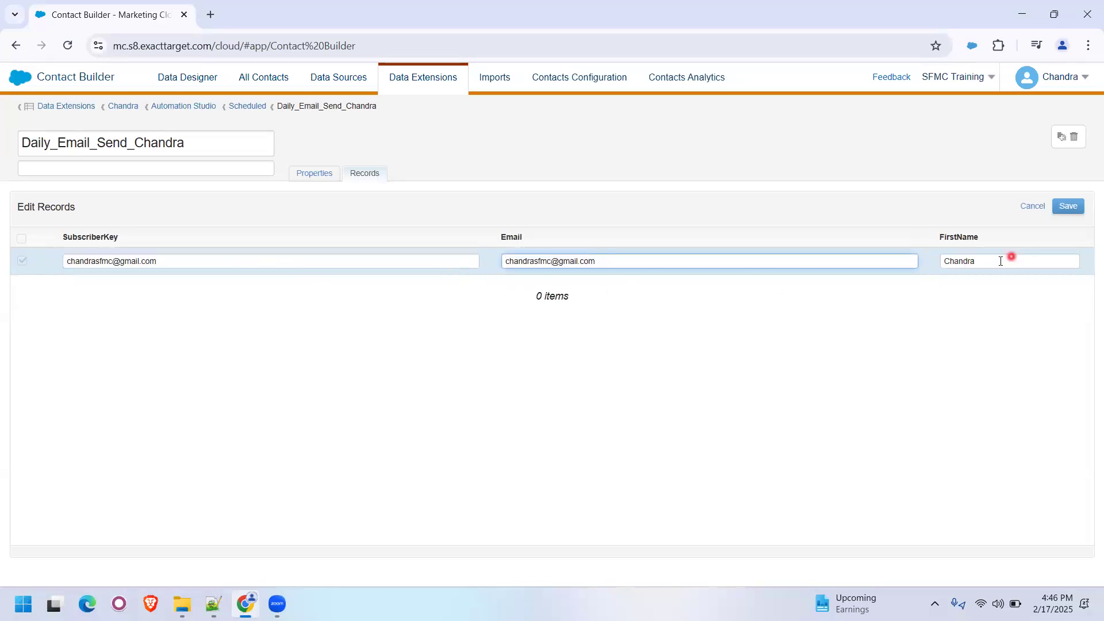
{"action": "left_click", "coordinate": [271, 262]}
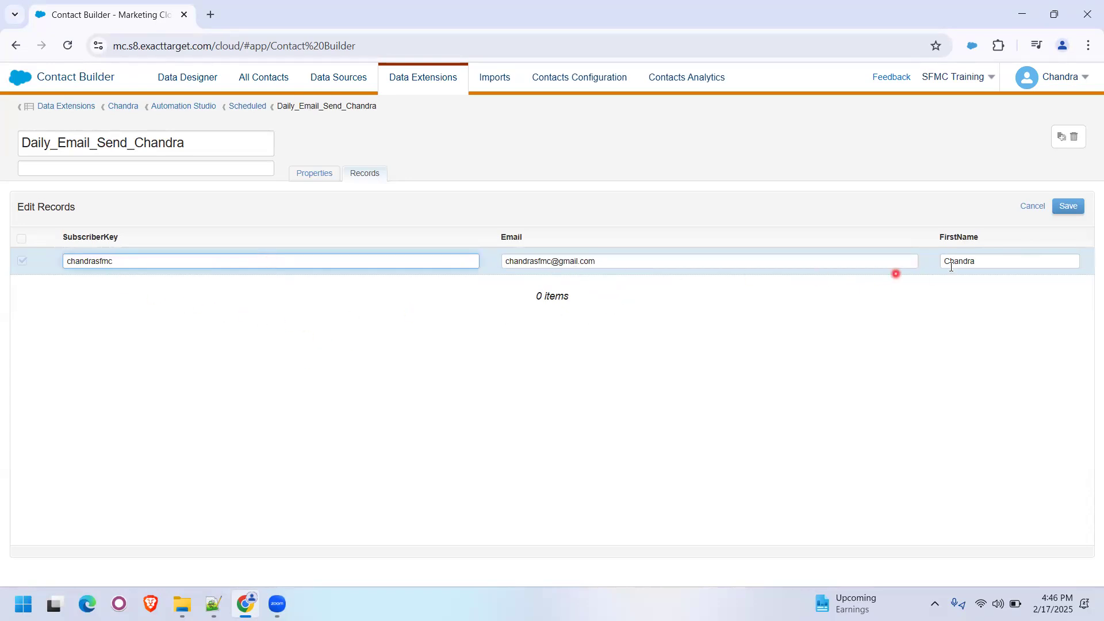
{"action": "left_click", "coordinate": [1065, 211]}
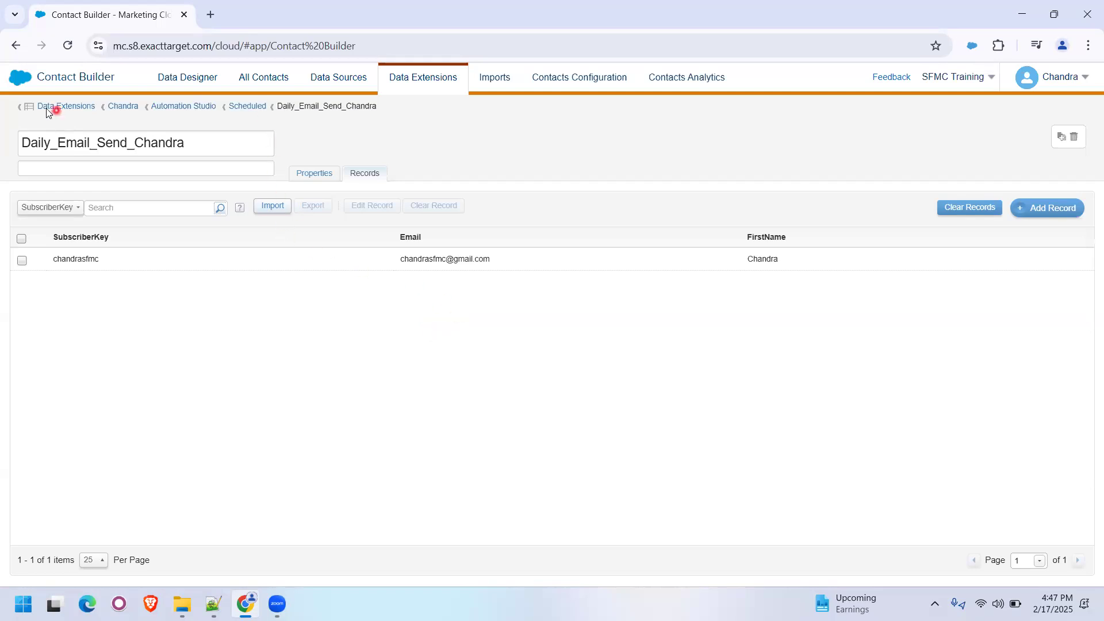
- Switch from Contact Builder to Automation Studio within Marketing Cloud
{"action": "left_click", "coordinate": [19, 88]}
{"action": "mouse_move", "coordinate": [343, 161]}
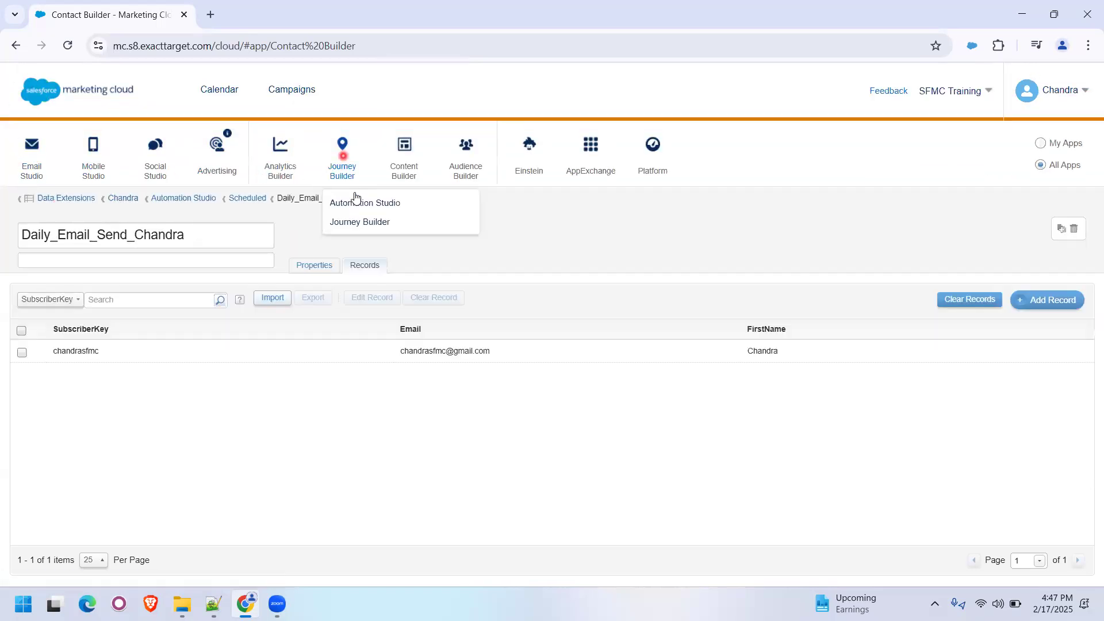
{"action": "left_click", "coordinate": [359, 207]}
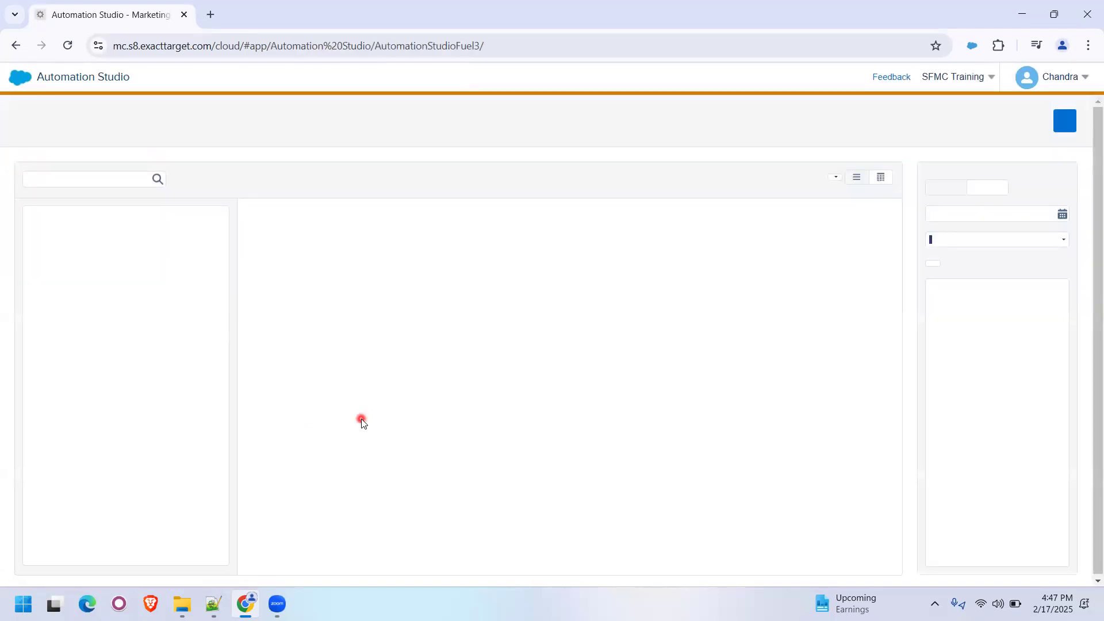
- Create a folder named File Drop beside the Scheduled folder in my automations and select it
{"action": "left_click", "coordinate": [50, 279]}
{"action": "left_click", "coordinate": [101, 298]}
{"action": "left_click", "coordinate": [120, 279]}
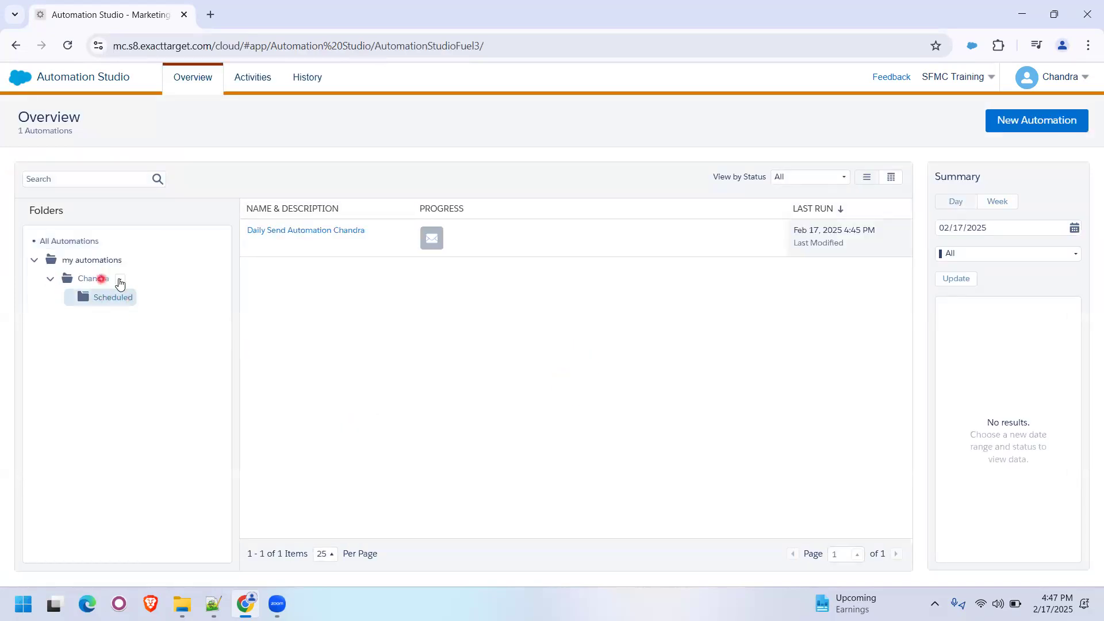
{"action": "left_click", "coordinate": [160, 309]}
{"action": "type", "text": "File Dro"}
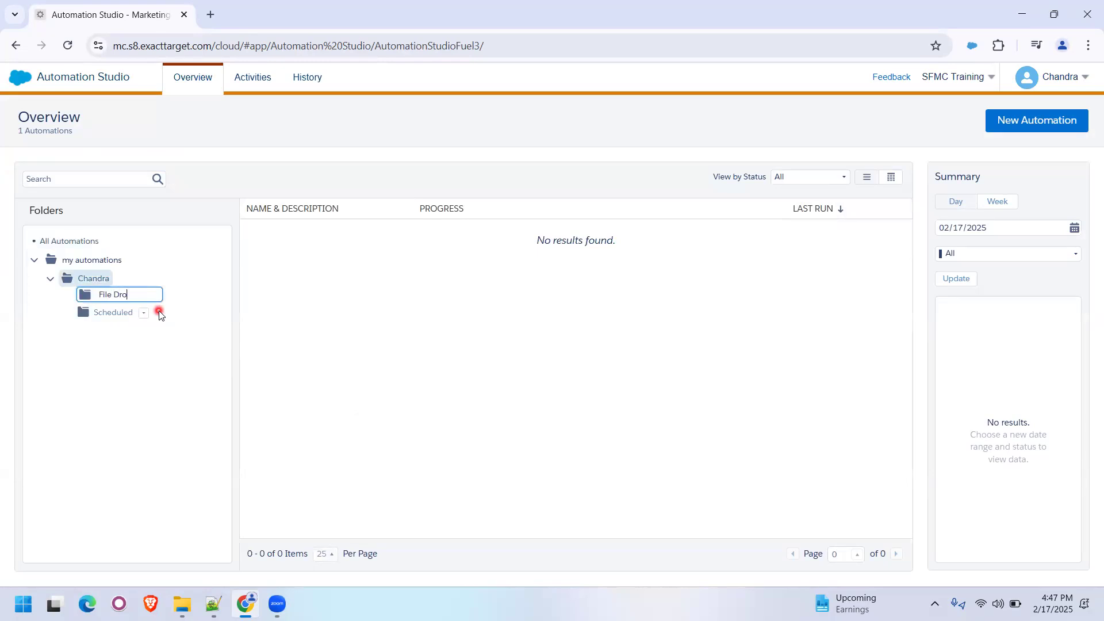
{"action": "type", "text": "p"}
{"action": "key", "text": "Return"}
{"action": "left_click", "coordinate": [92, 295]}
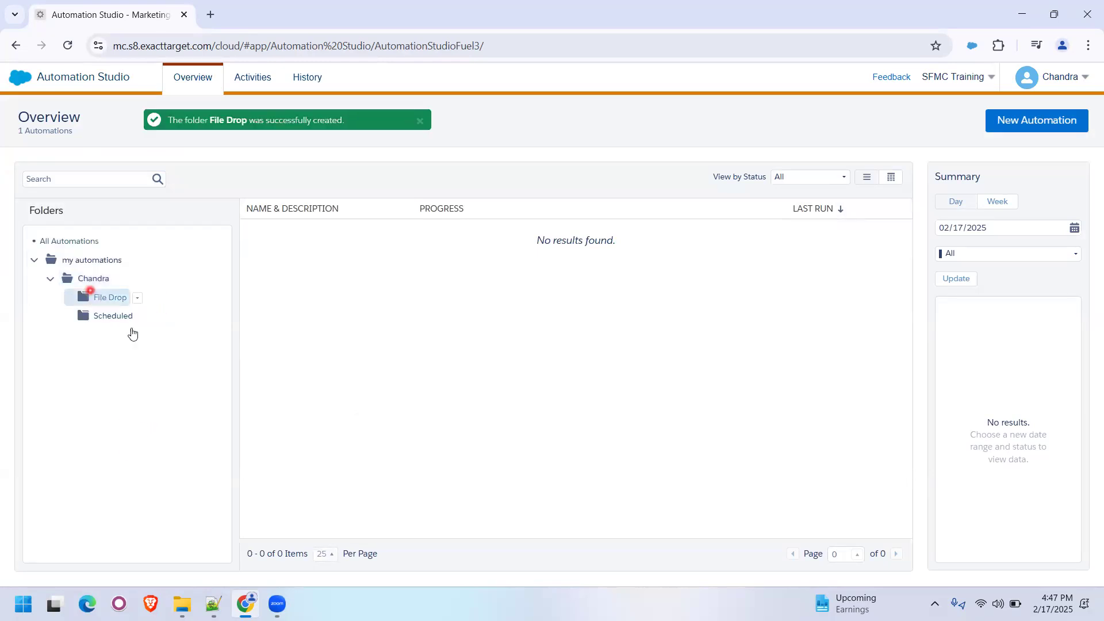
- Create a new automation in the File Drop folder, name it Daily Email Send File Drop Automation, and save it
{"action": "left_click", "coordinate": [1029, 130]}
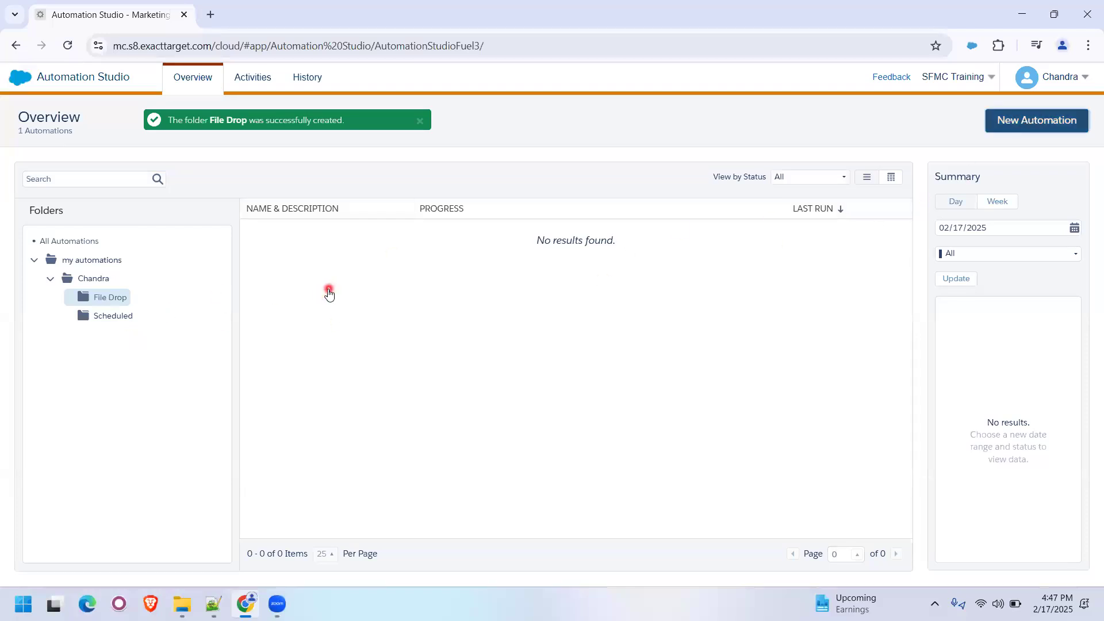
{"action": "left_click", "coordinate": [46, 174]}
{"action": "type", "text": "Daily Email Send"}
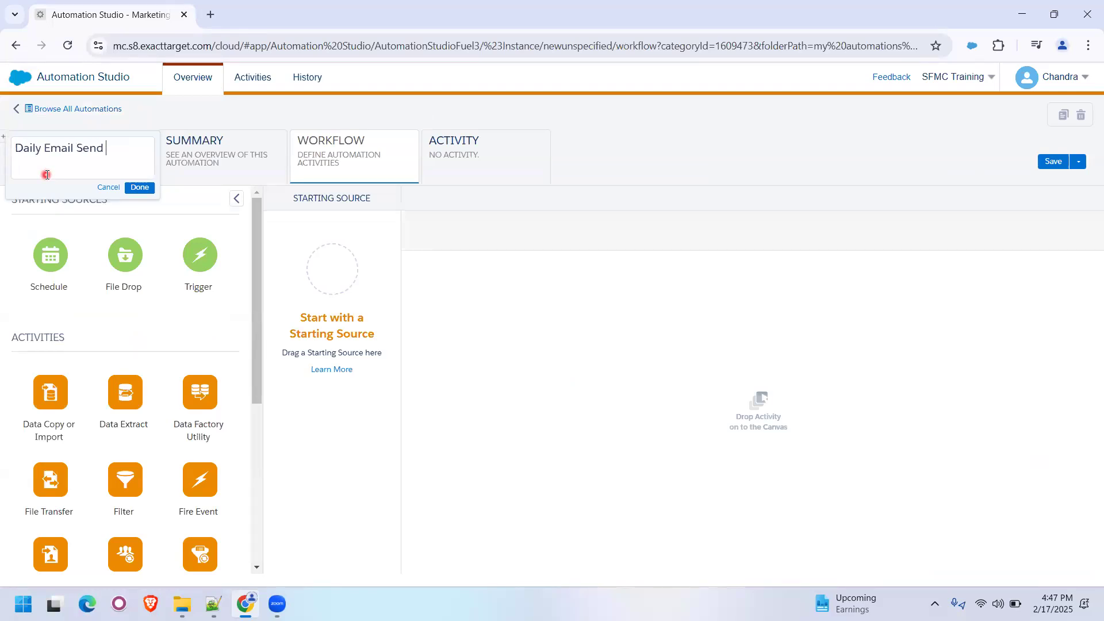
{"action": "type", "text": "op Automation"}
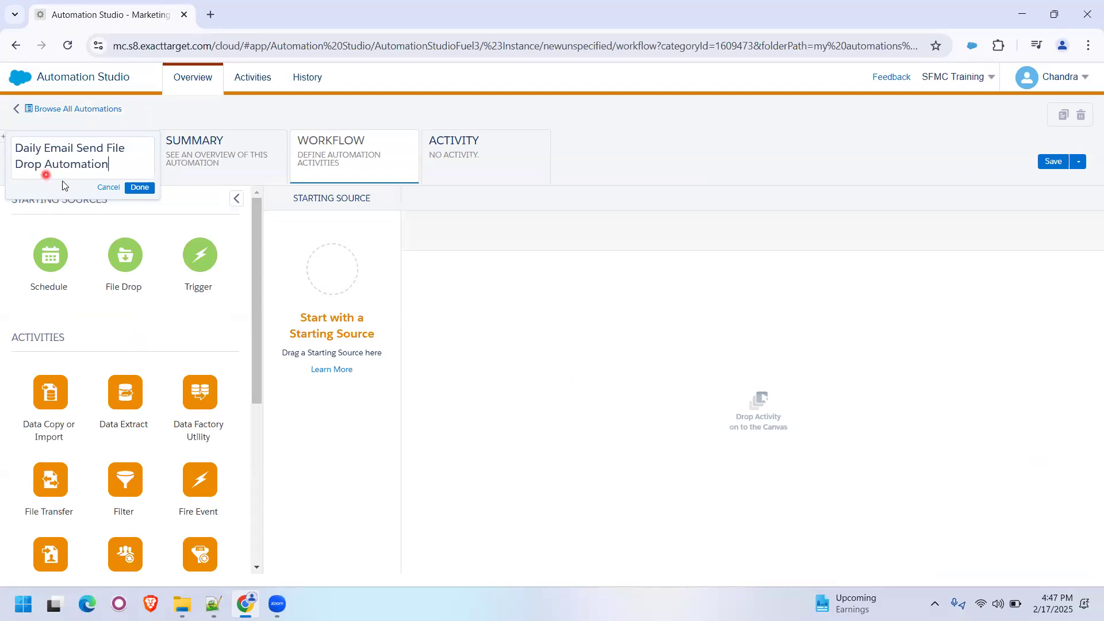
{"action": "left_click", "coordinate": [140, 187]}
{"action": "left_click", "coordinate": [1052, 162]}
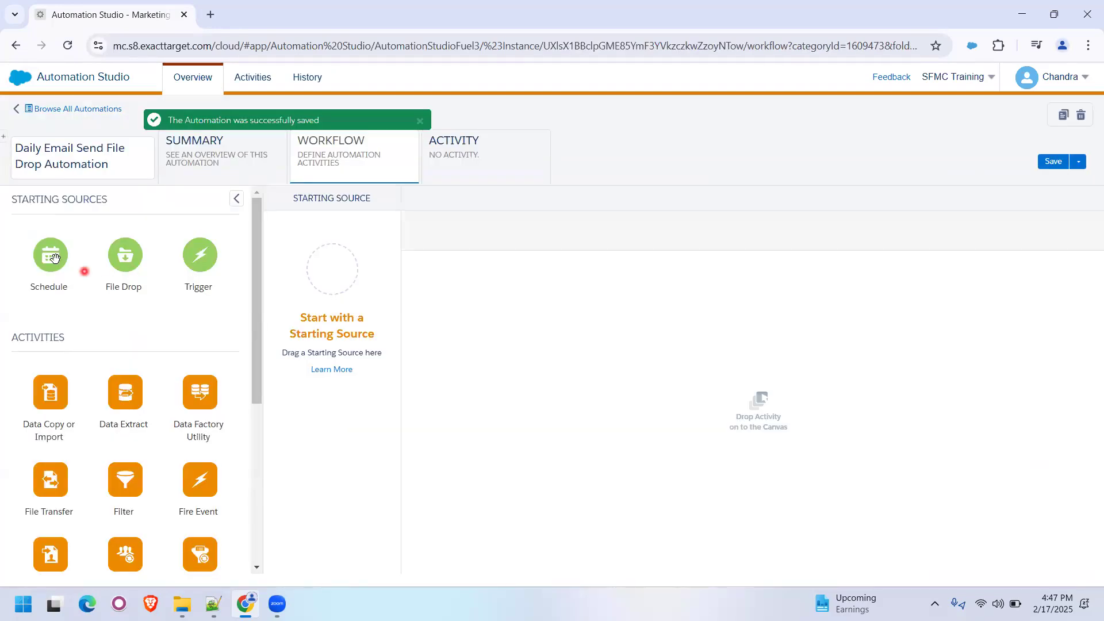
- Add a File Drop starting source and a Send Email activity in Step 1 of the workflow, and save the automation
{"action": "left_click_drag", "start_coordinate": [262, 305], "coordinate": [331, 269]}
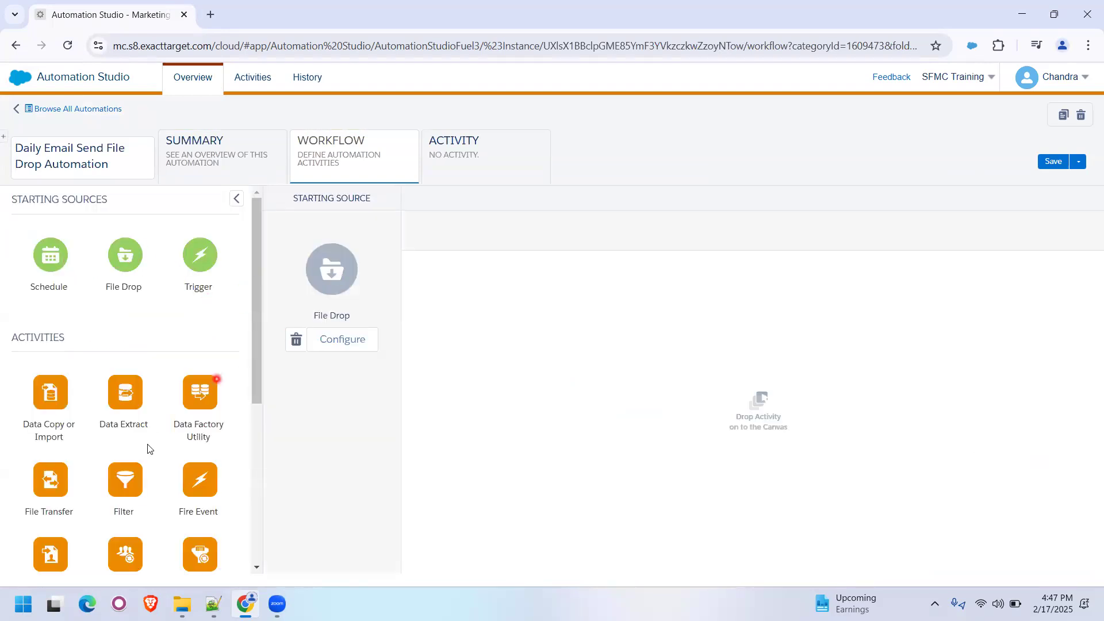
{"action": "scroll", "coordinate": [153, 437], "scroll_direction": "down", "scroll_amount": 5}
{"action": "left_click_drag", "start_coordinate": [51, 417], "coordinate": [478, 343]}
{"action": "left_click", "coordinate": [1049, 163]}
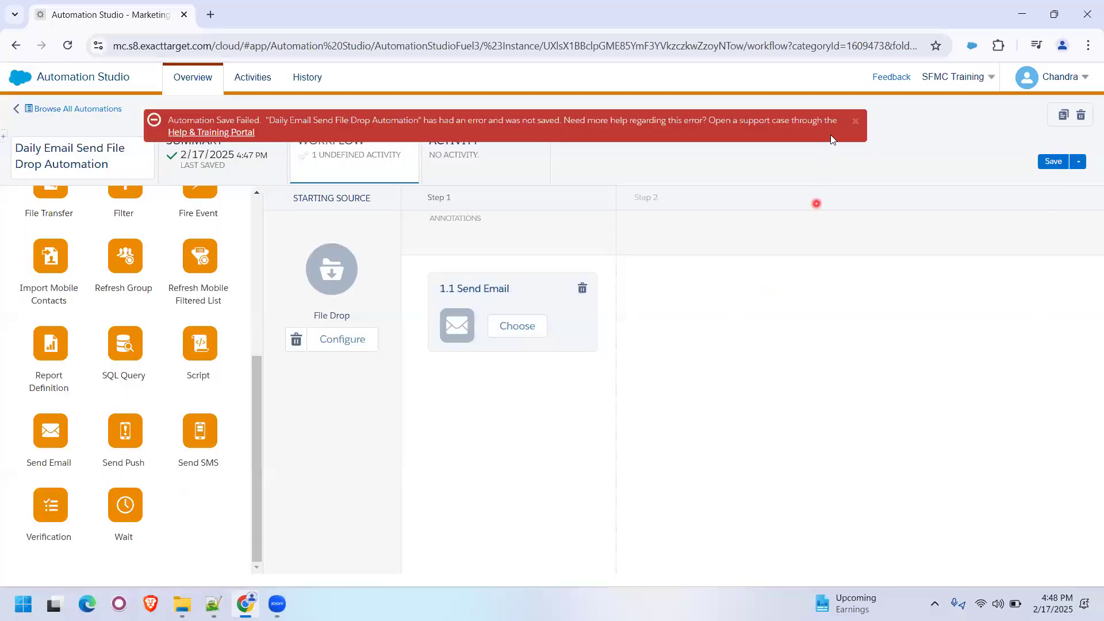
{"action": "left_click", "coordinate": [855, 121]}
{"action": "left_click", "coordinate": [1052, 161]}
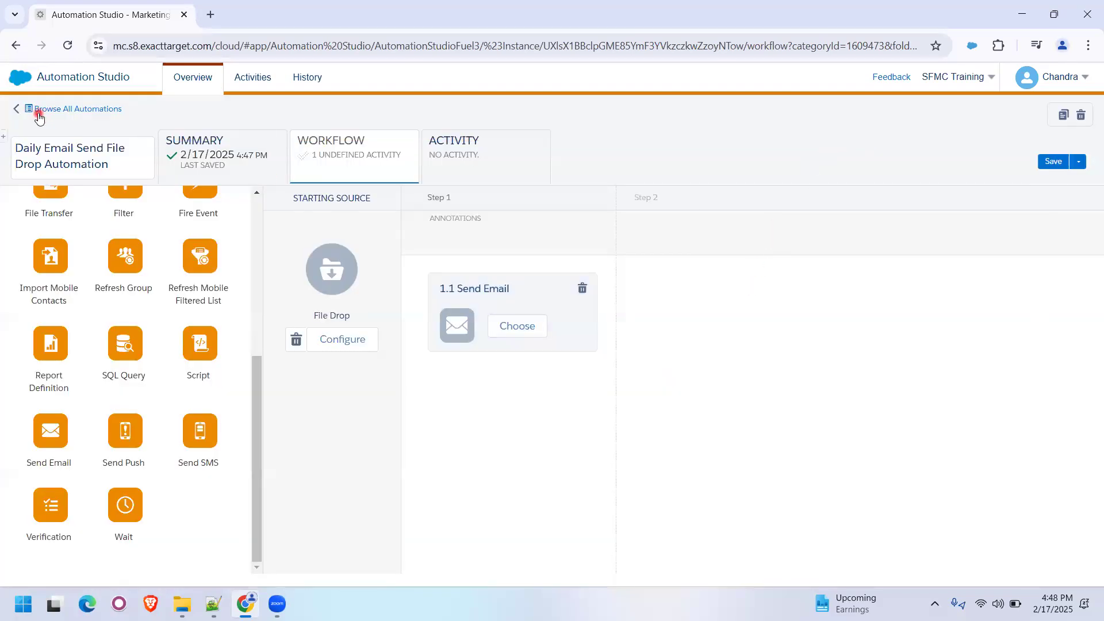
- Reopen the Daily Email Send File Drop Automation from the File Drop folder and display its workflow
{"action": "left_click", "coordinate": [34, 111]}
{"action": "left_click", "coordinate": [50, 278]}
{"action": "left_click", "coordinate": [111, 298]}
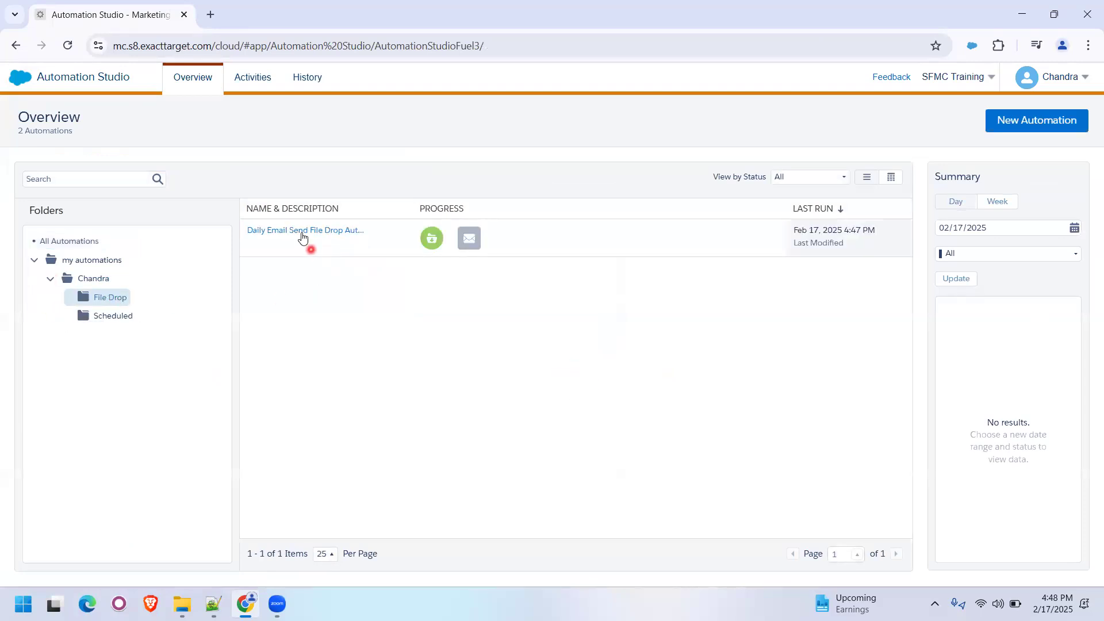
{"action": "left_click", "coordinate": [307, 231]}
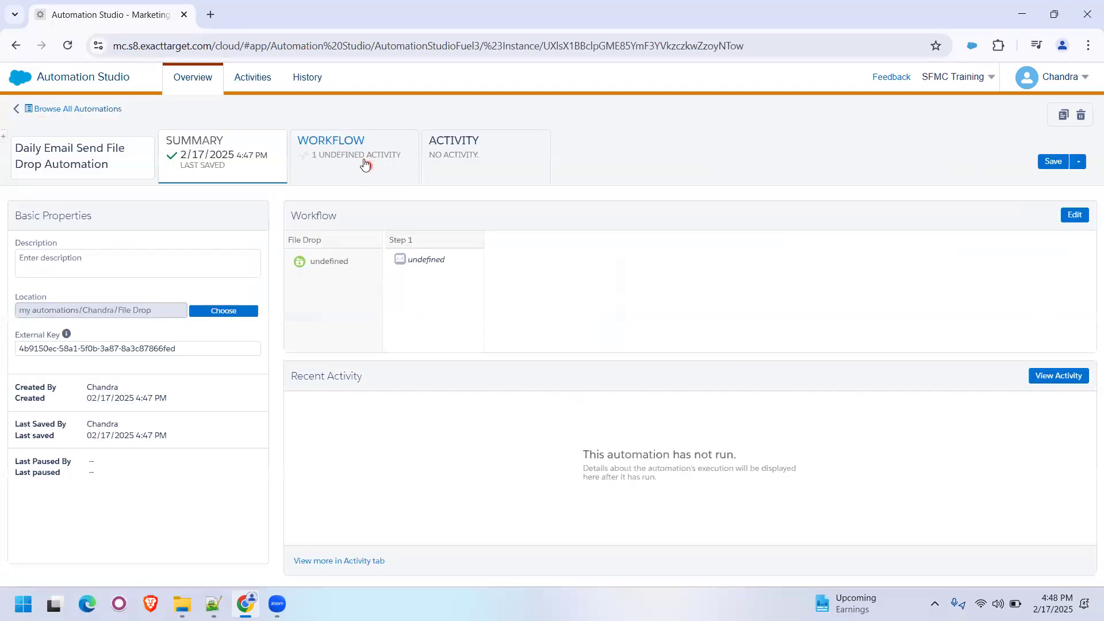
{"action": "left_click", "coordinate": [369, 169]}
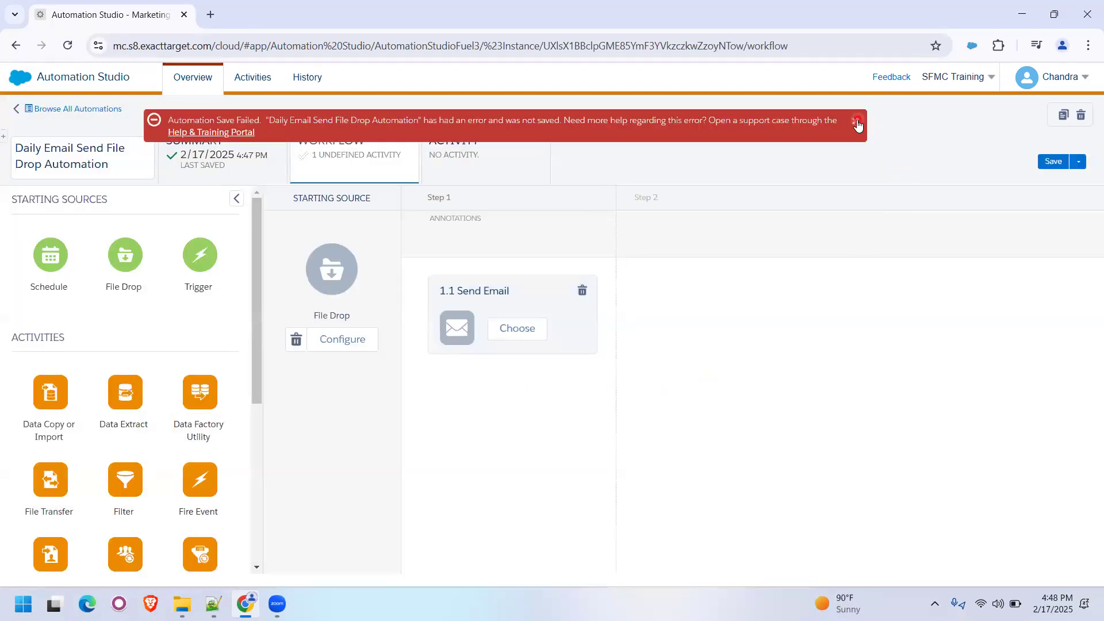
{"action": "left_click", "coordinate": [857, 123]}
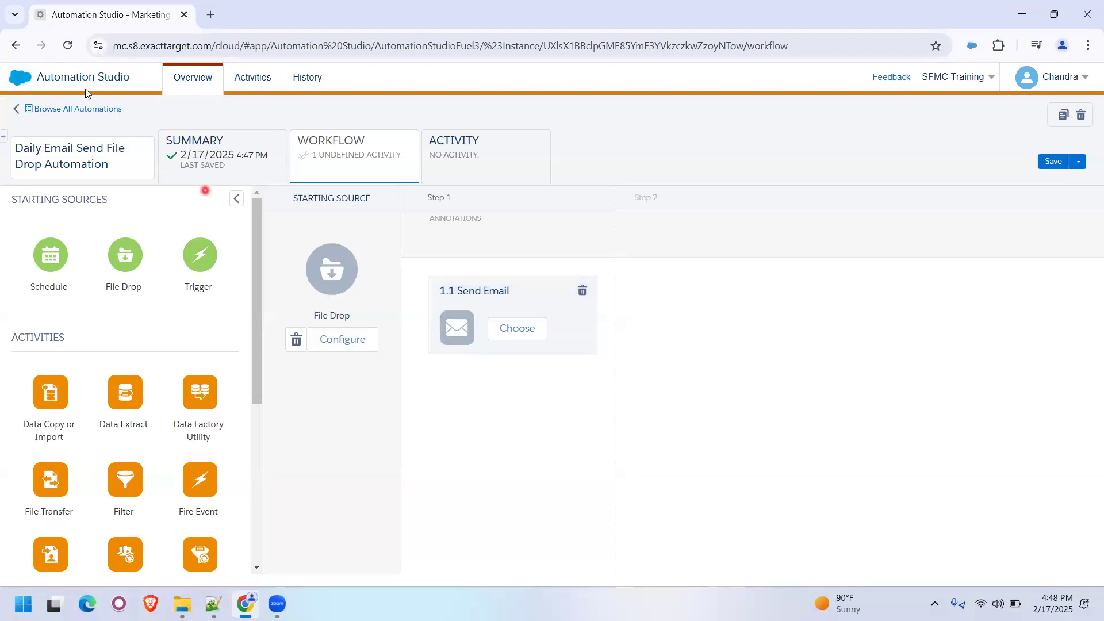
- Switch from Automation Studio to Email Studio and open the subscribers' data extensions
{"action": "mouse_move", "coordinate": [73, 77]}
{"action": "left_click", "coordinate": [35, 202]}
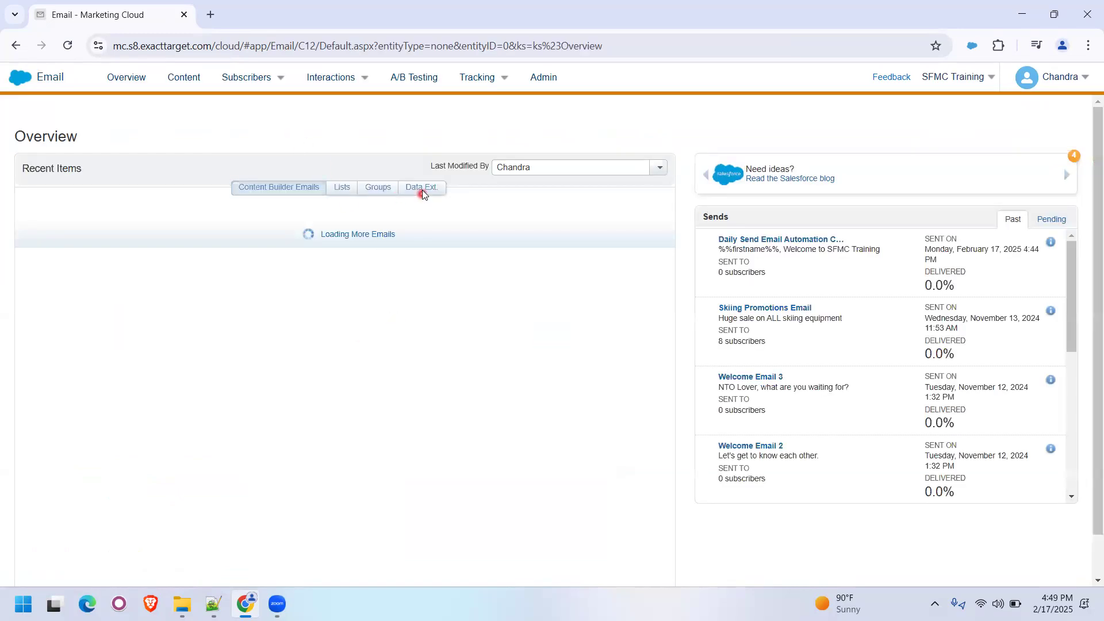
{"action": "mouse_move", "coordinate": [270, 81]}
{"action": "left_click", "coordinate": [256, 211]}
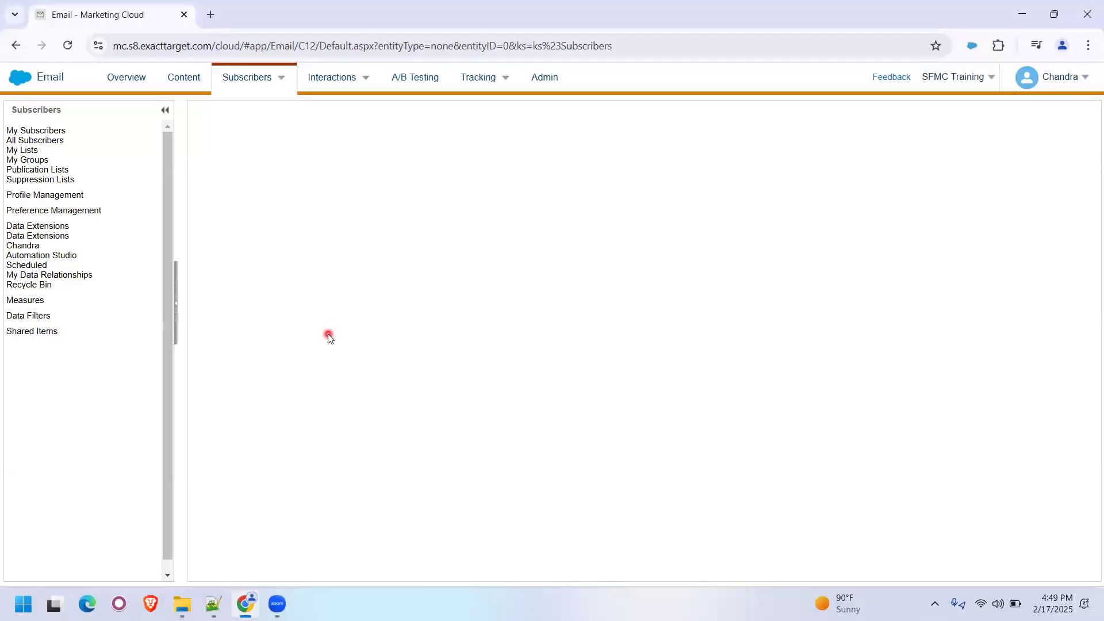
- Create a data extension folder named File Drop inside the Automation Studio folder
{"action": "left_click", "coordinate": [109, 324]}
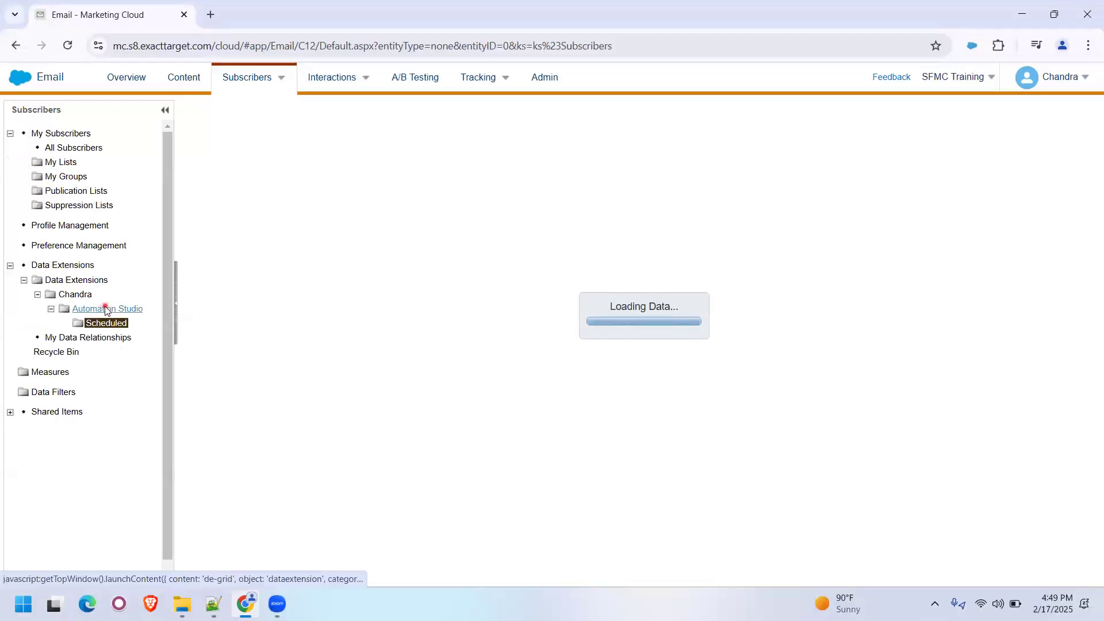
{"action": "left_click", "coordinate": [107, 309]}
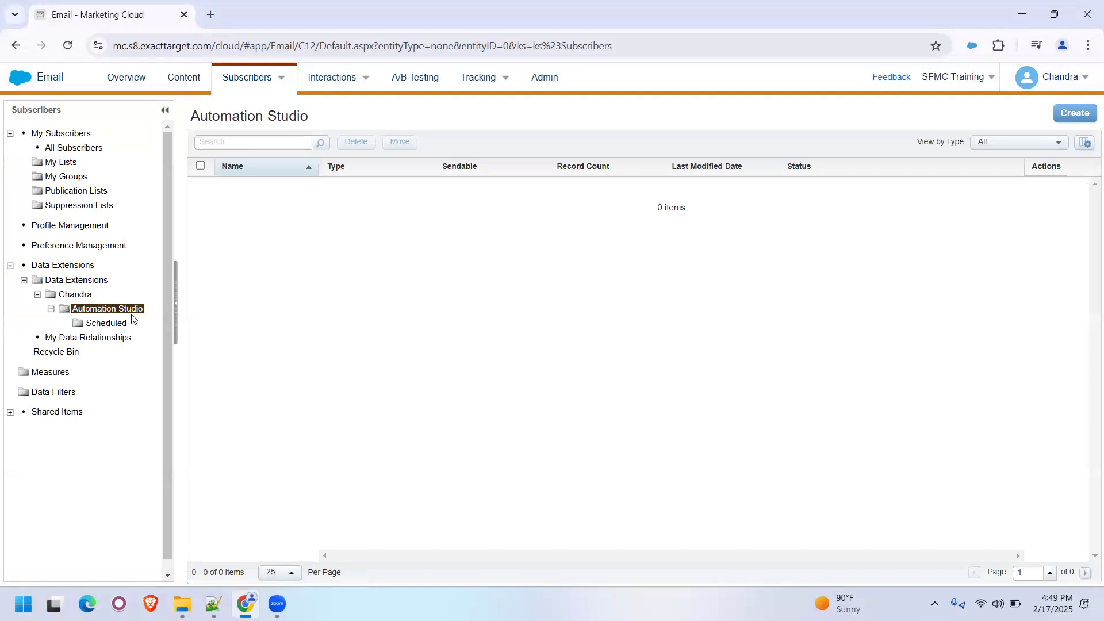
{"action": "right_click", "coordinate": [133, 311]}
{"action": "left_click", "coordinate": [149, 374]}
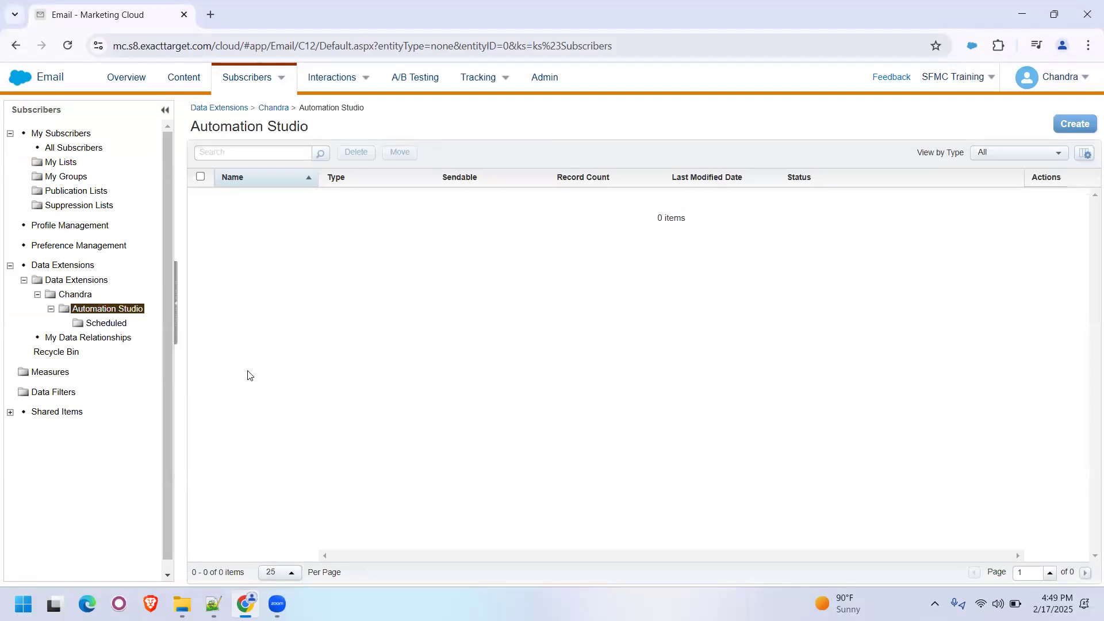
{"action": "type", "text": "File Drop"}
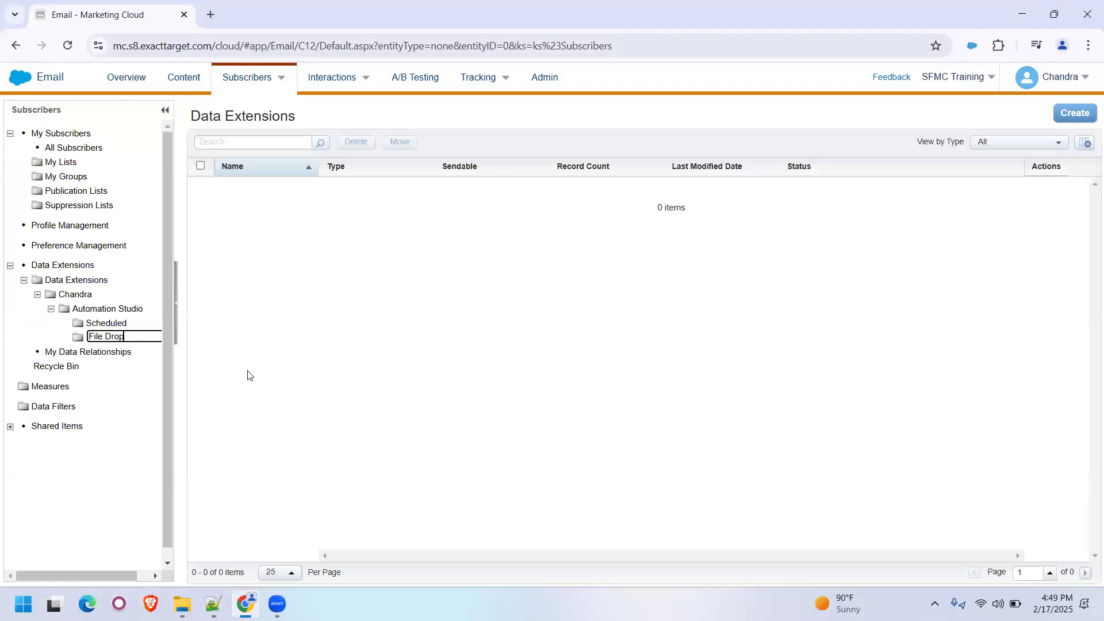
{"action": "key", "text": "Return"}
- Open the daily email send data extension stored in the Scheduled folder
{"action": "left_click", "coordinate": [112, 323]}
{"action": "left_click", "coordinate": [111, 339]}
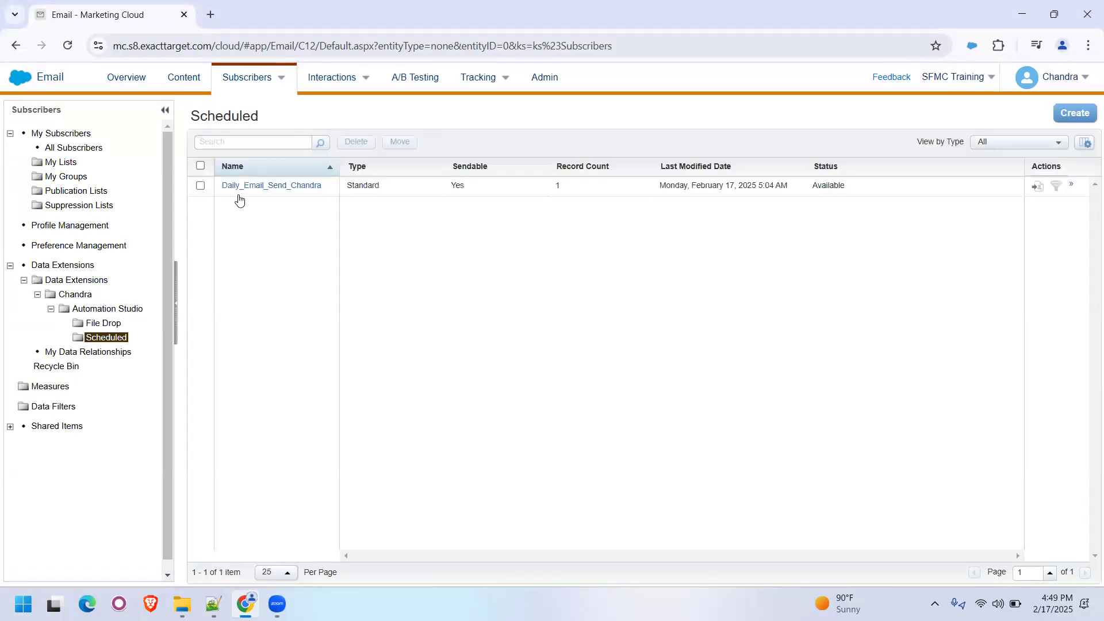
{"action": "left_click_drag", "start_coordinate": [295, 200], "coordinate": [223, 203]}
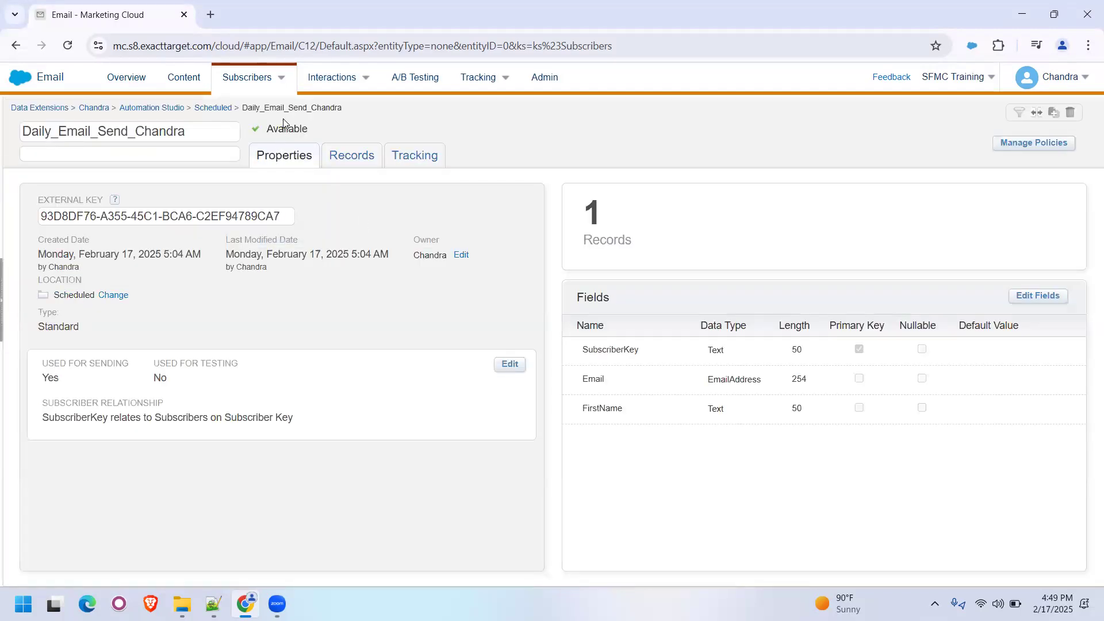
- Start a copy of the data extension and name it with the prefix FileDrop_ before the original name
{"action": "double_click", "coordinate": [289, 108]}
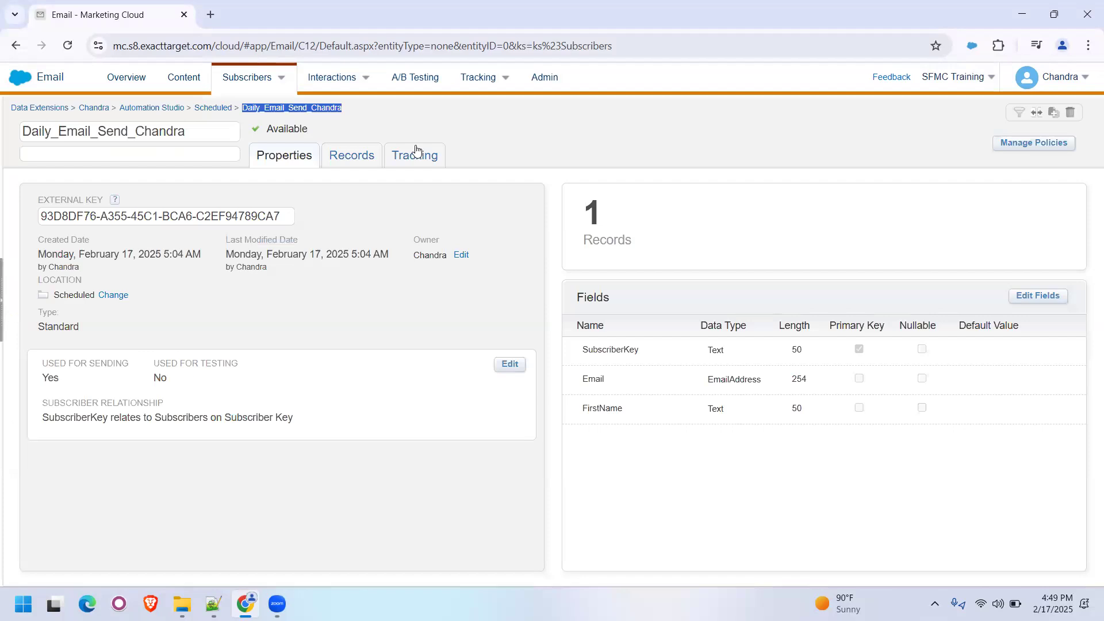
{"action": "left_click", "coordinate": [1053, 113]}
{"action": "left_click", "coordinate": [628, 163]}
{"action": "key", "text": "ctrl+v"}
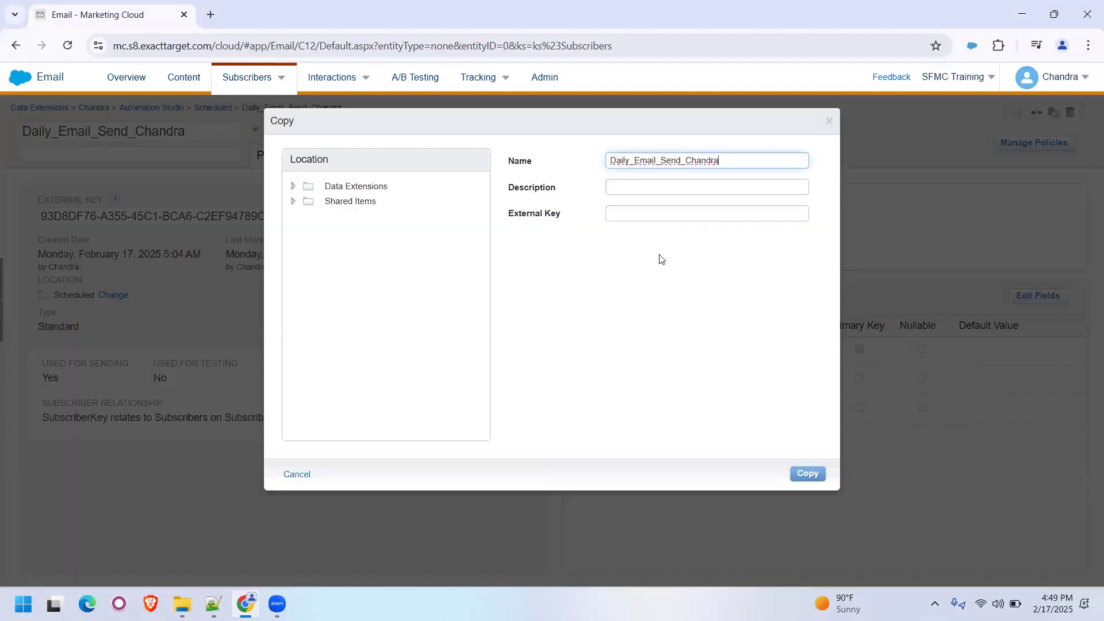
{"action": "key", "text": "Left"}
{"action": "key", "text": "Left"}
{"action": "key", "text": "Left"}
{"action": "key", "text": "Left"}
{"action": "key", "text": "Left"}
{"action": "key", "text": "Left"}
{"action": "key", "text": "Left"}
{"action": "key", "text": "Left"}
{"action": "key", "text": "Home"}
{"action": "type", "text": "FileDrop_"}
- Choose the File Drop folder under Automation Studio as the copy's location and create the copy
{"action": "double_click", "coordinate": [363, 187]}
{"action": "double_click", "coordinate": [361, 203]}
{"action": "double_click", "coordinate": [386, 217]}
{"action": "double_click", "coordinate": [392, 232]}
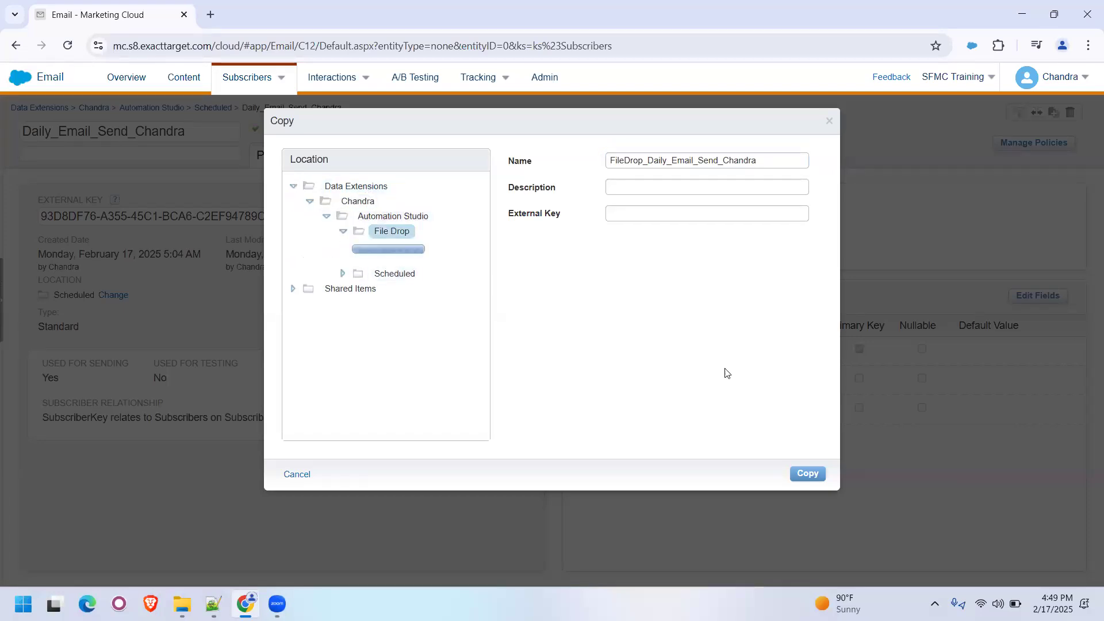
{"action": "left_click", "coordinate": [799, 474]}
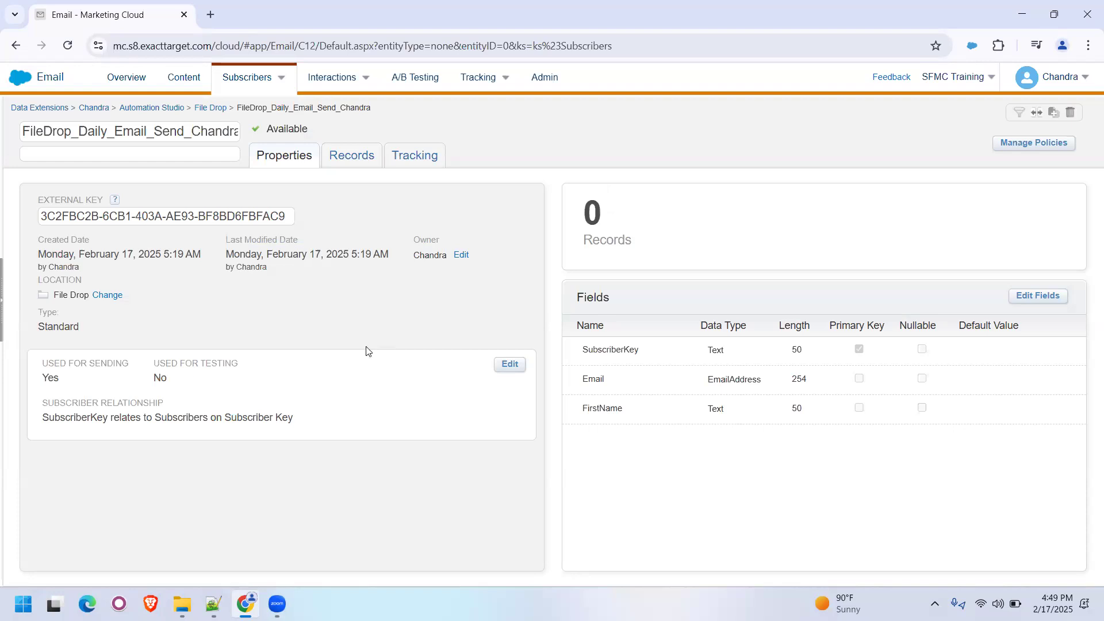
- Open the User-Initiated emails and display the Scheduled folder under Automation Studio
{"action": "mouse_move", "coordinate": [329, 88]}
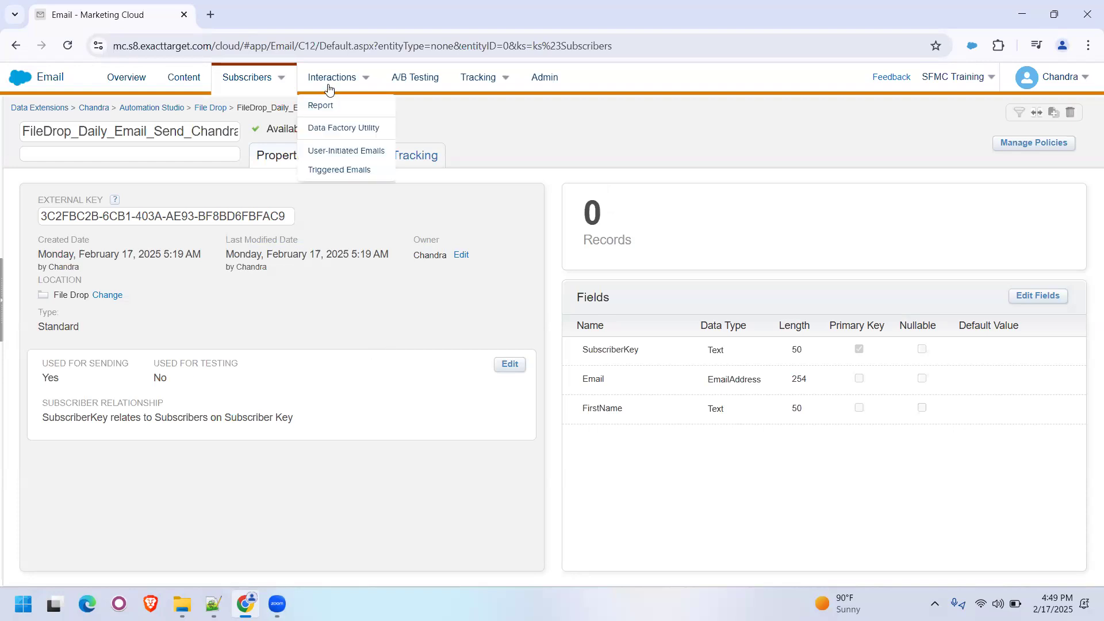
{"action": "left_click", "coordinate": [350, 152]}
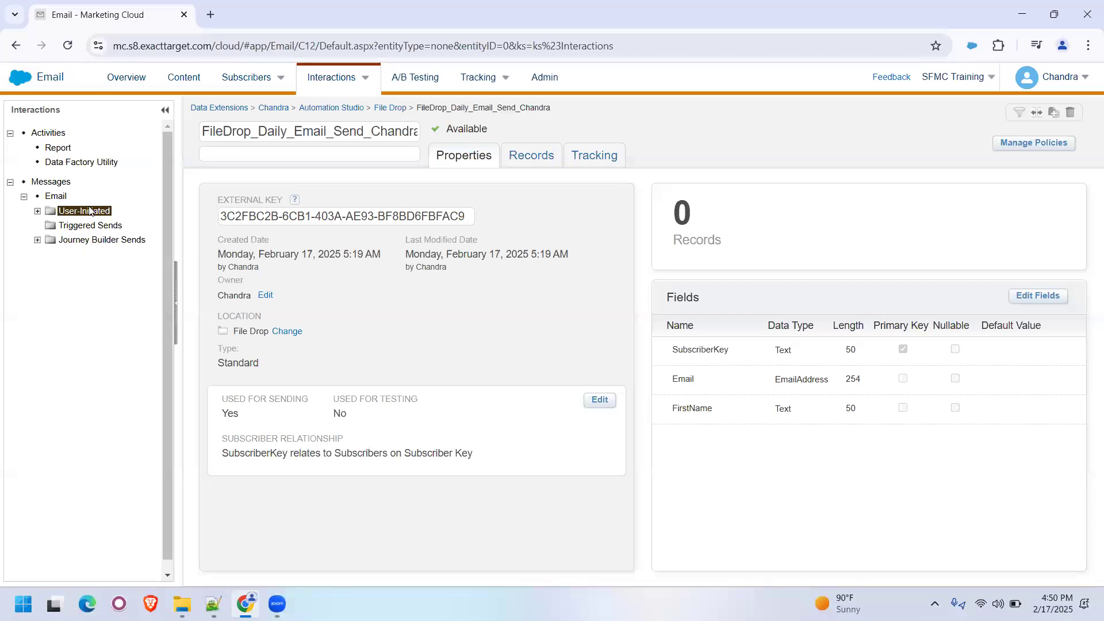
{"action": "left_click", "coordinate": [38, 212]}
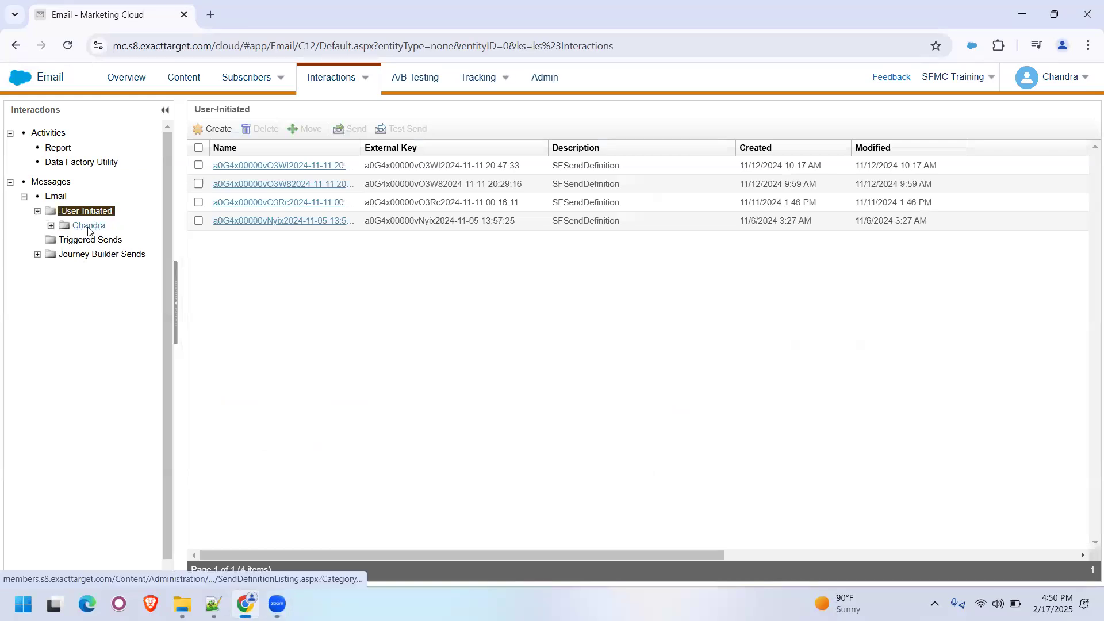
{"action": "left_click", "coordinate": [50, 226]}
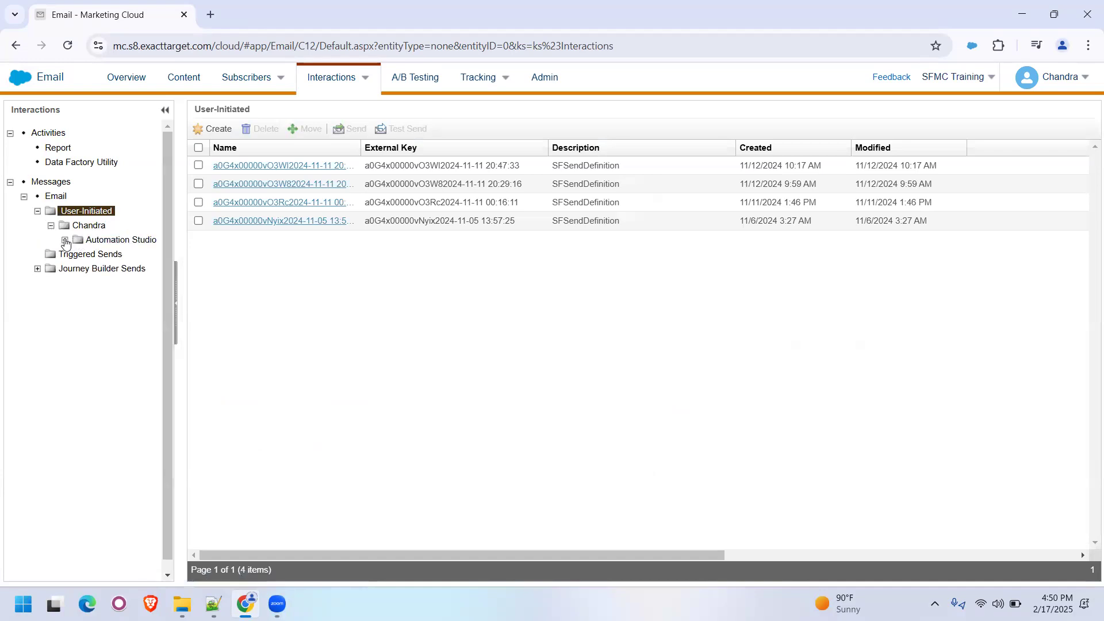
{"action": "left_click", "coordinate": [65, 241]}
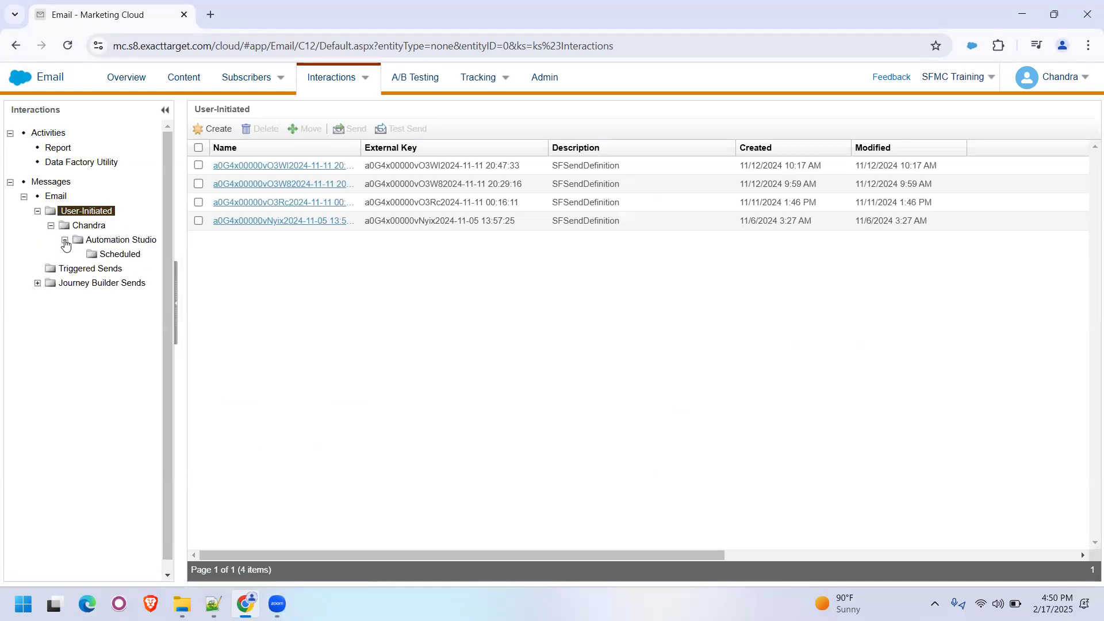
{"action": "left_click", "coordinate": [105, 255]}
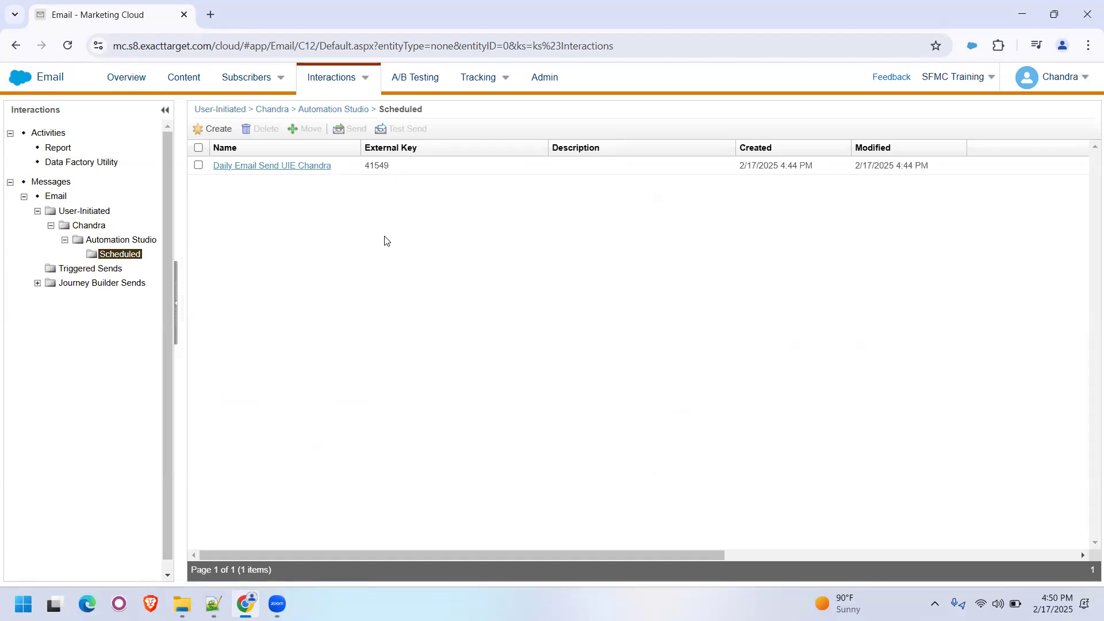
- Create a folder named File Drop inside the Automation Studio folder of the User-Initiated emails
{"action": "left_click", "coordinate": [122, 241]}
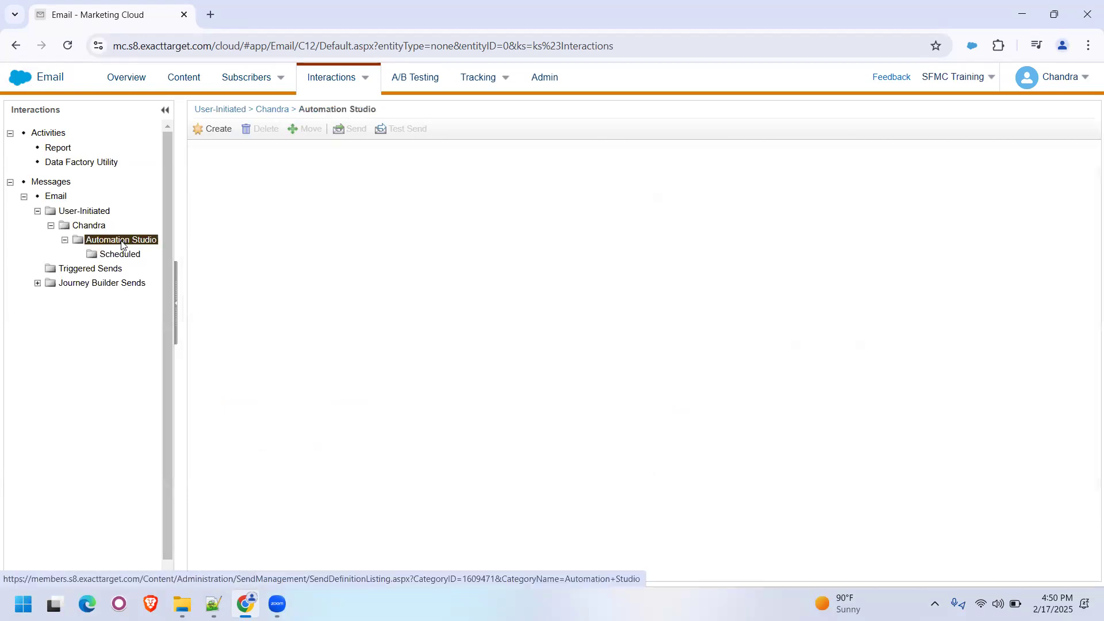
{"action": "right_click", "coordinate": [122, 242]}
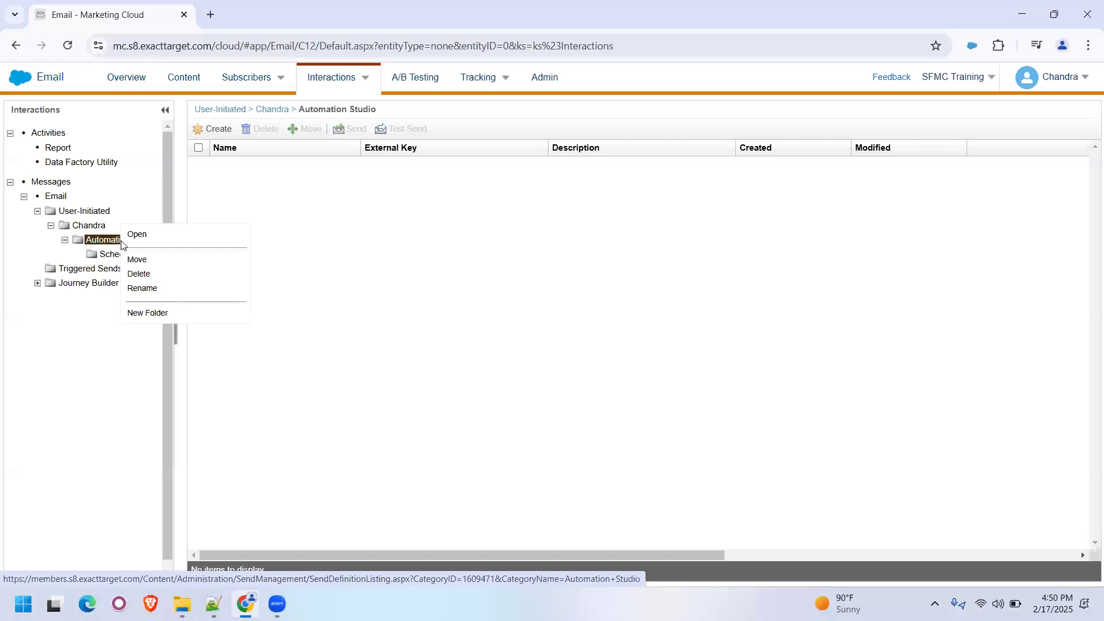
{"action": "left_click", "coordinate": [138, 311]}
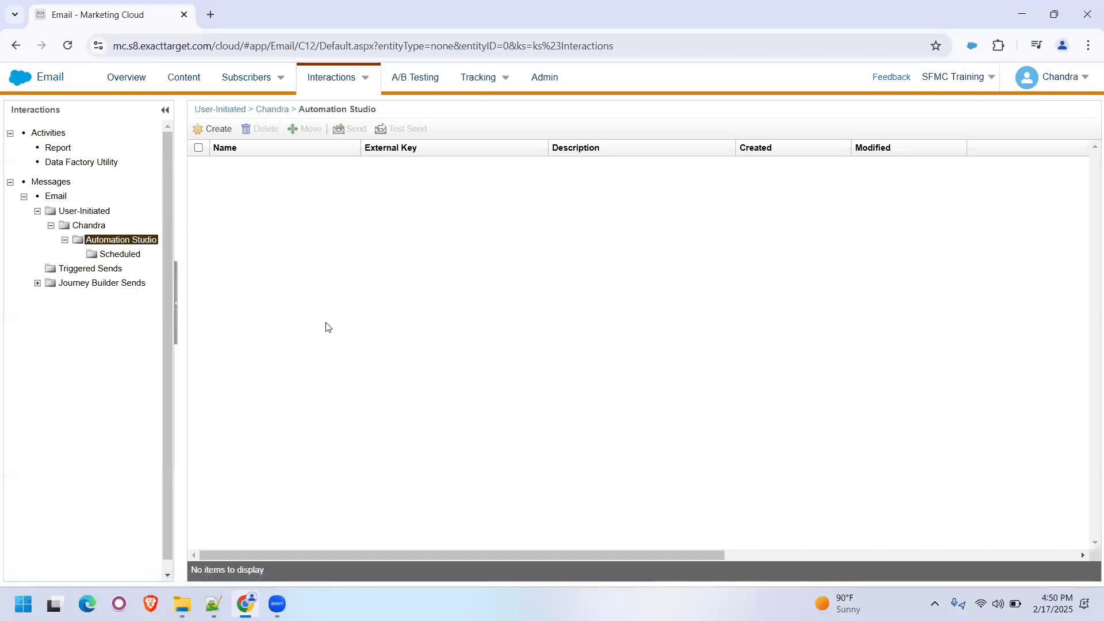
{"action": "type", "text": "File"}
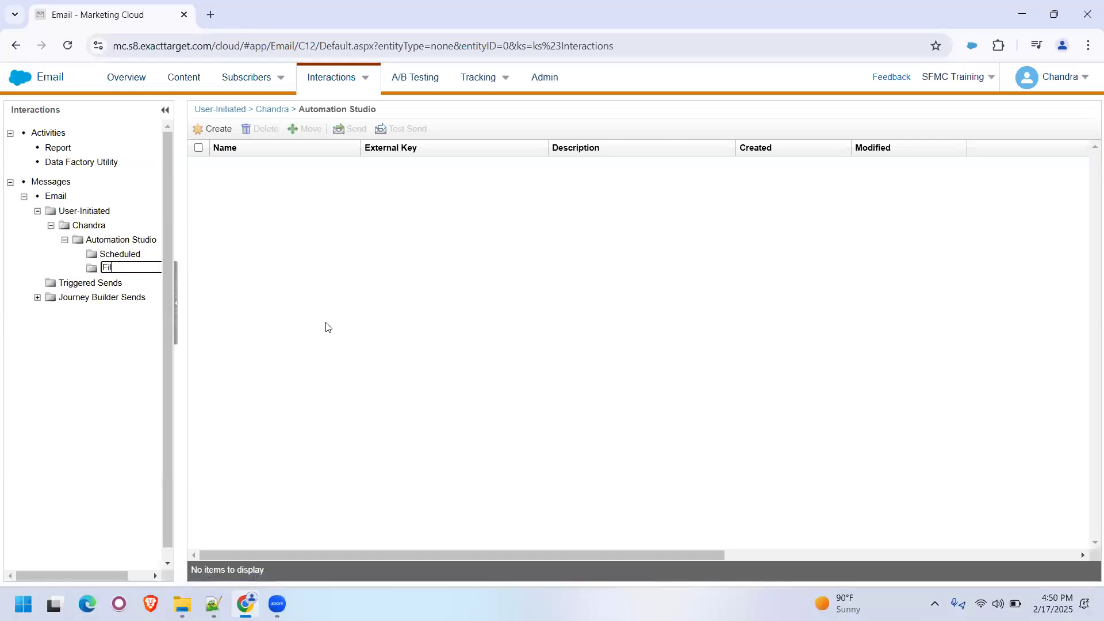
{"action": "type", "text": " Drop"}
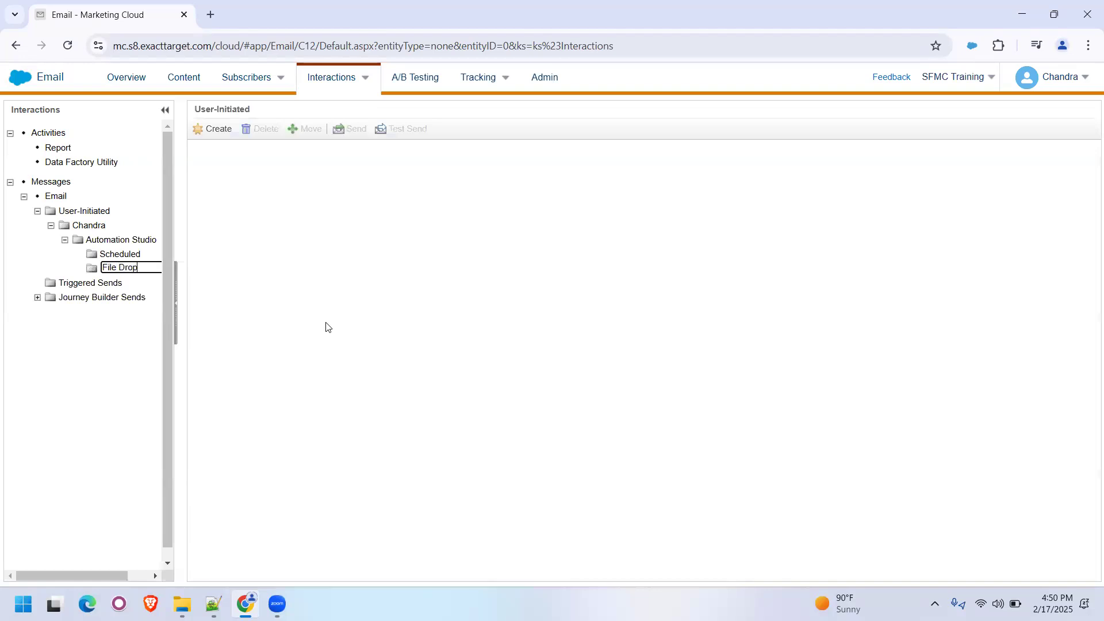
{"action": "key", "text": "Return"}
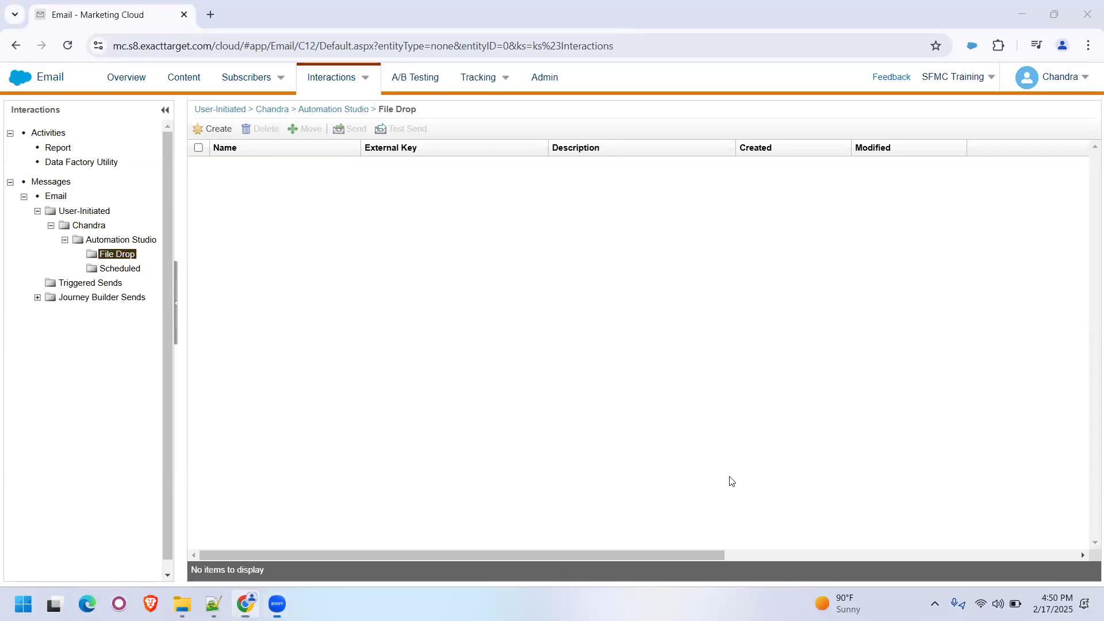
- Create a user-initiated email in the File Drop folder, naming it File Drop Daily Email Send followed by the owner's name
{"action": "left_click", "coordinate": [246, 248]}
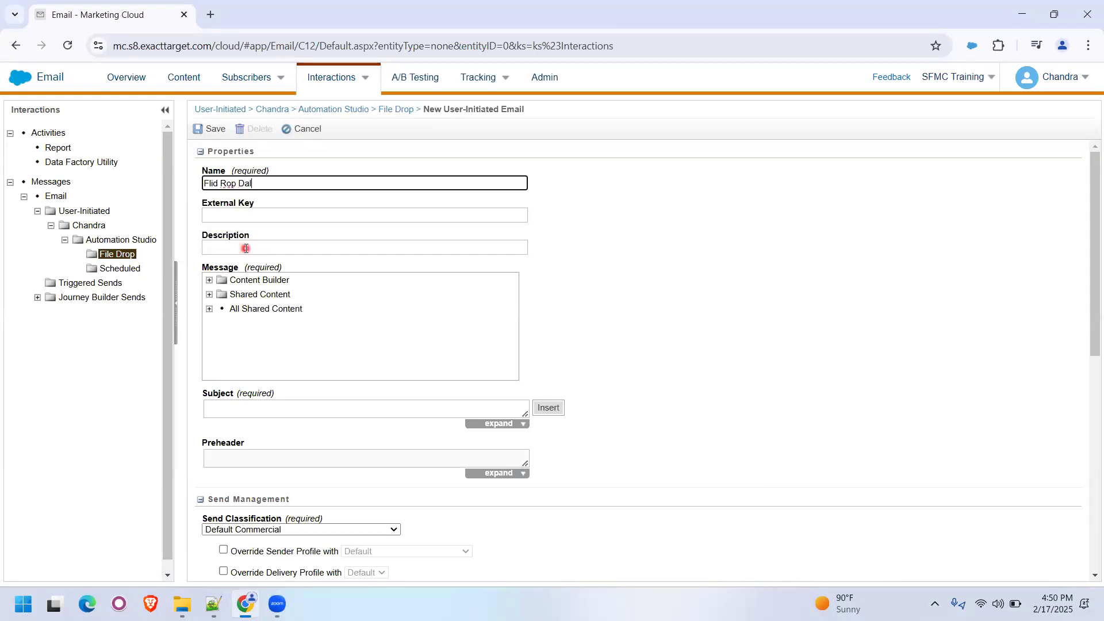
{"action": "type", "text": "mail Send Chandra"}
{"action": "left_click", "coordinate": [221, 185]}
{"action": "key", "text": "BackSpace"}
{"action": "key", "text": "BackSpace"}
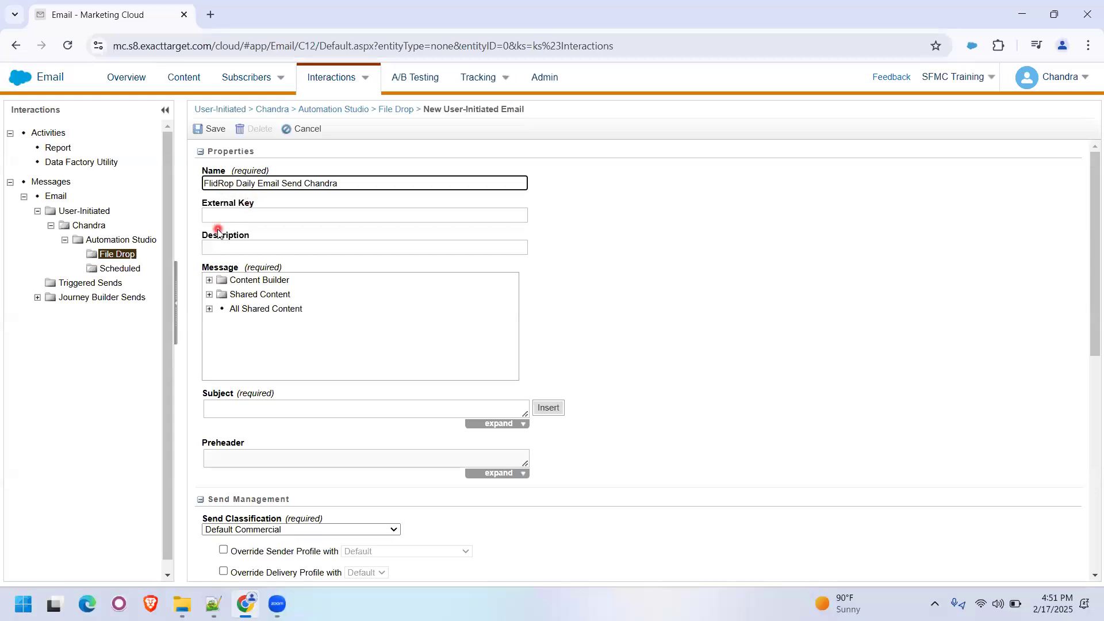
{"action": "type", "text": "e D"}
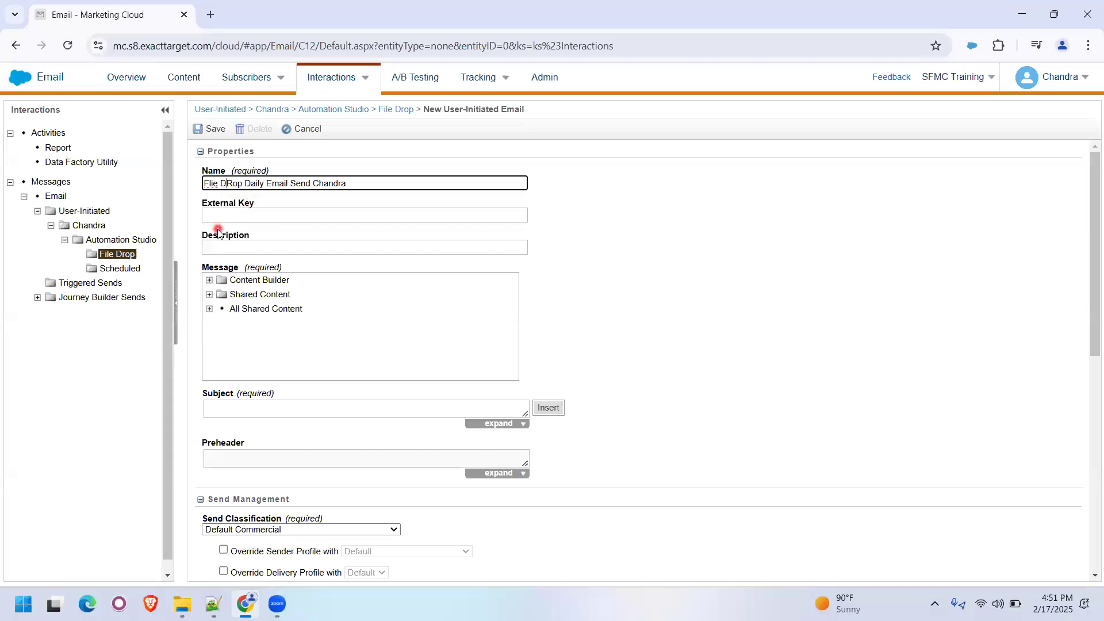
{"action": "key", "text": "BackSpace"}
{"action": "type", "text": "r"}
{"action": "left_click", "coordinate": [219, 182]}
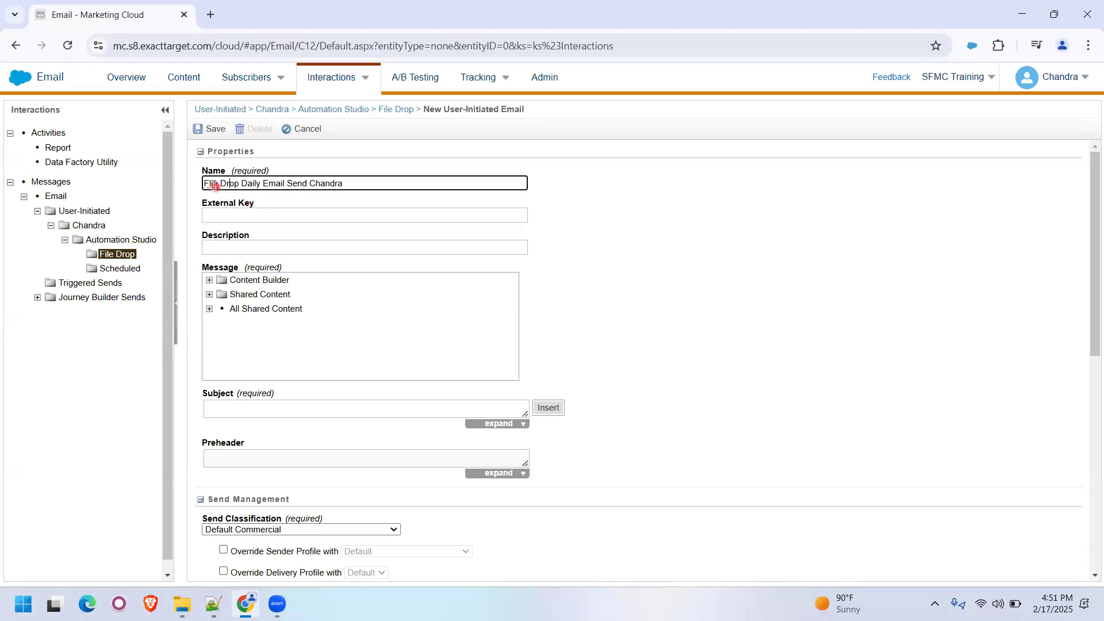
{"action": "key", "text": "BackSpace"}
{"action": "key", "text": "BackSpace"}
{"action": "key", "text": "BackSpace"}
{"action": "key", "text": "BackSpace"}
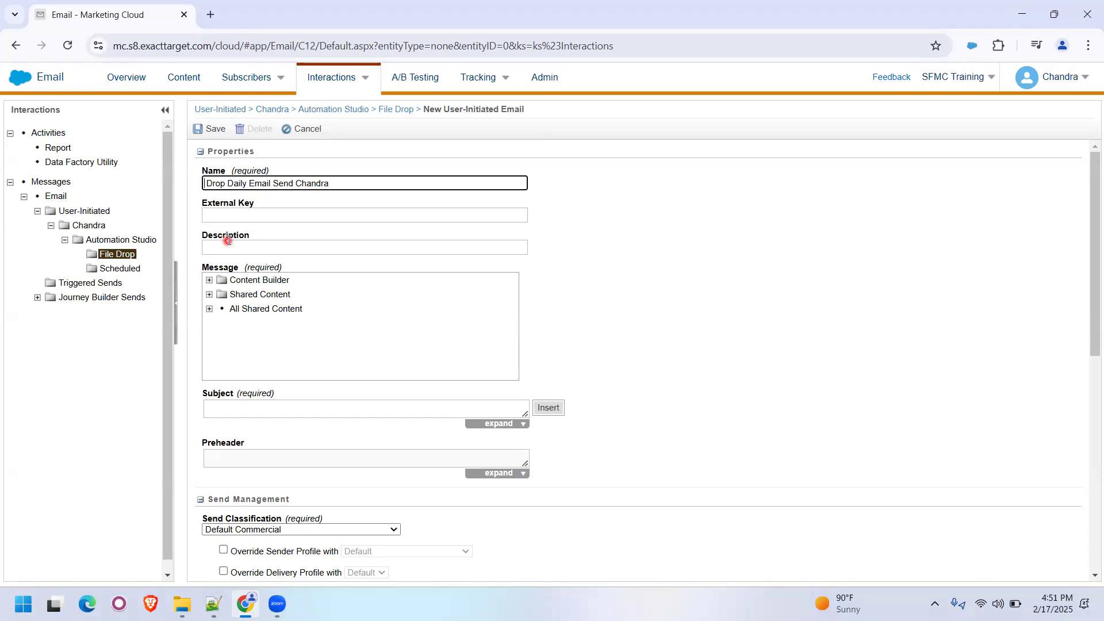
{"action": "type", "text": "File"}
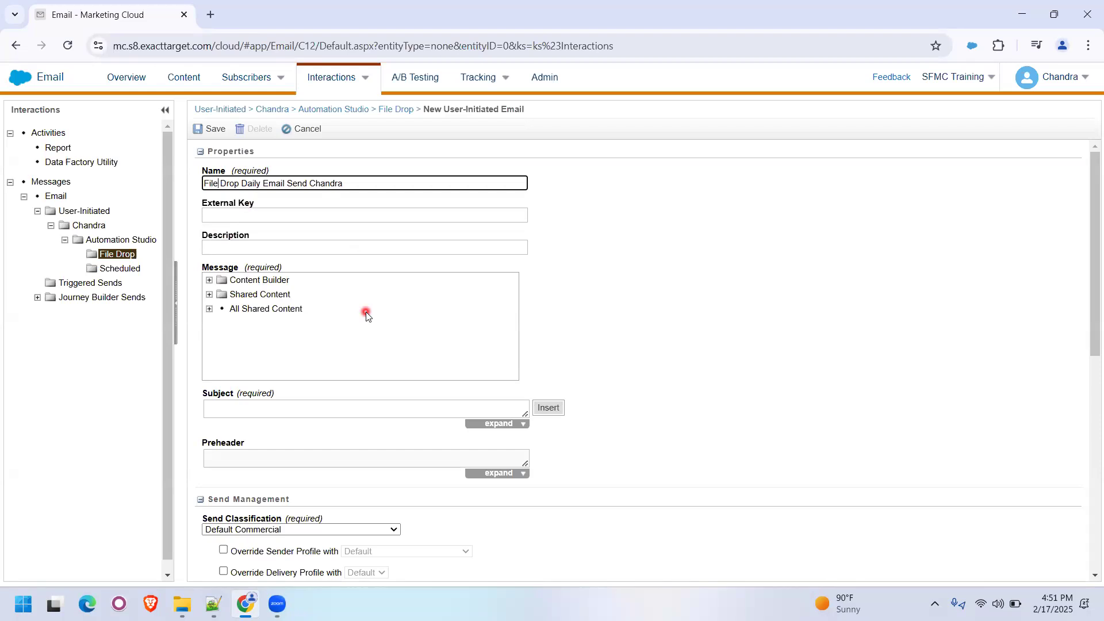
- Choose the Daily Send Email Automation email dated 17 Feb 2025, in Automation Studio's Scheduled content folder, as the message
{"action": "left_click", "coordinate": [277, 282]}
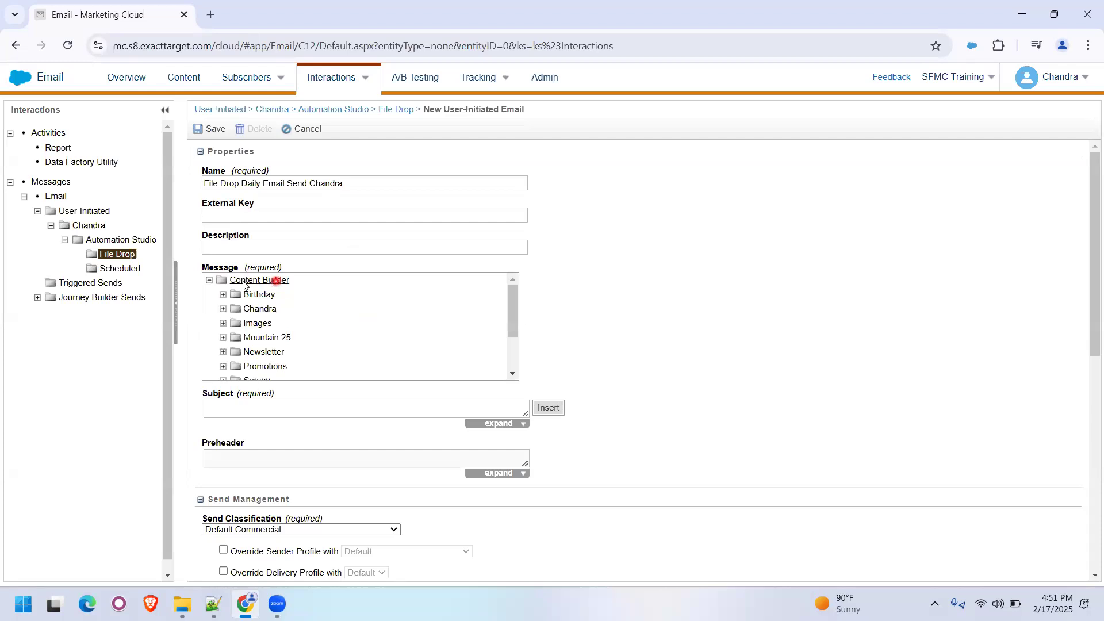
{"action": "scroll", "coordinate": [300, 351], "scroll_direction": "down", "scroll_amount": 3}
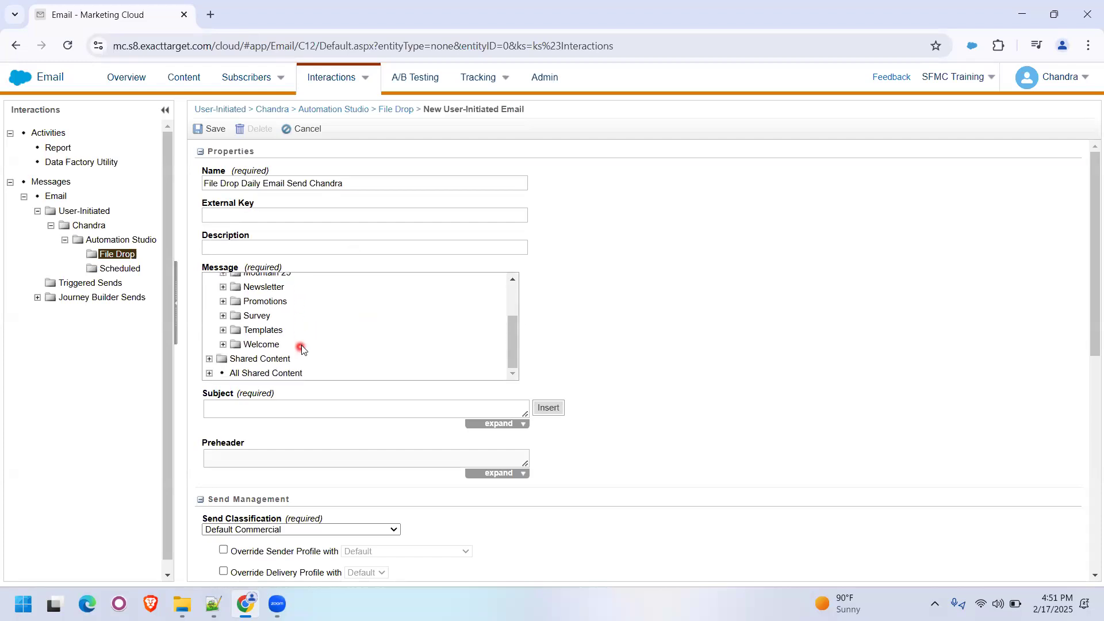
{"action": "scroll", "coordinate": [301, 345], "scroll_direction": "up", "scroll_amount": 3}
{"action": "left_click", "coordinate": [259, 309]}
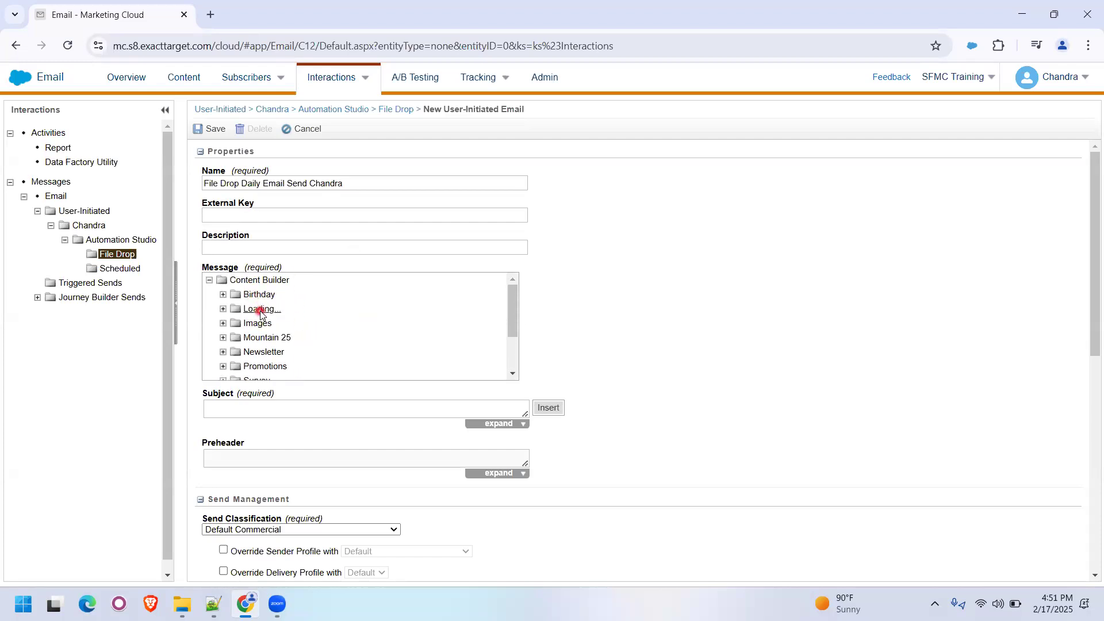
{"action": "left_click", "coordinate": [281, 325]}
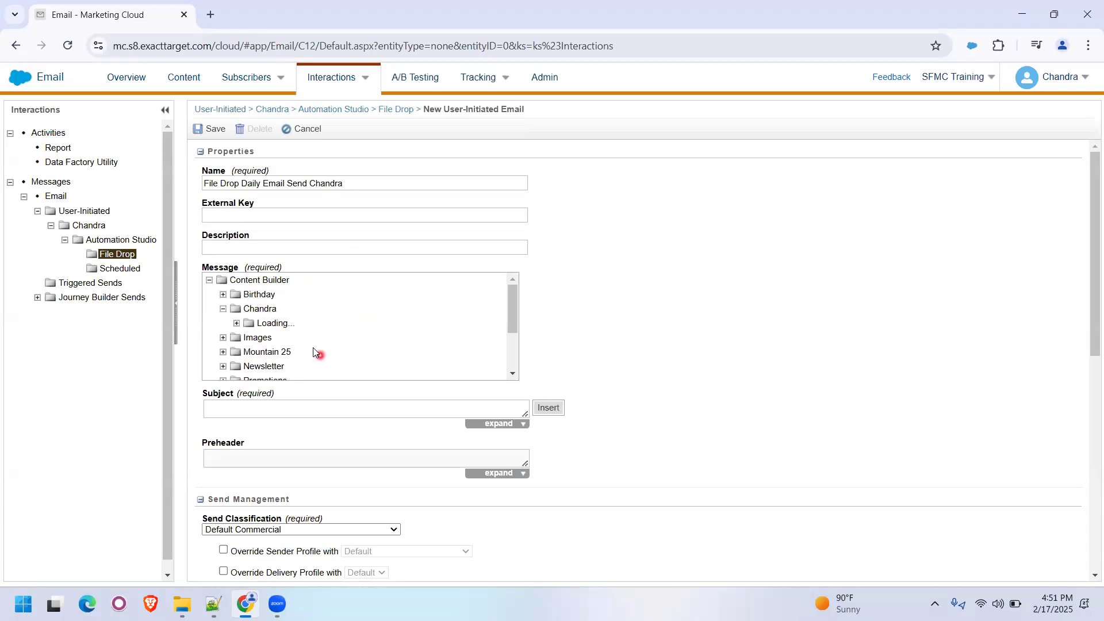
{"action": "left_click", "coordinate": [293, 338]}
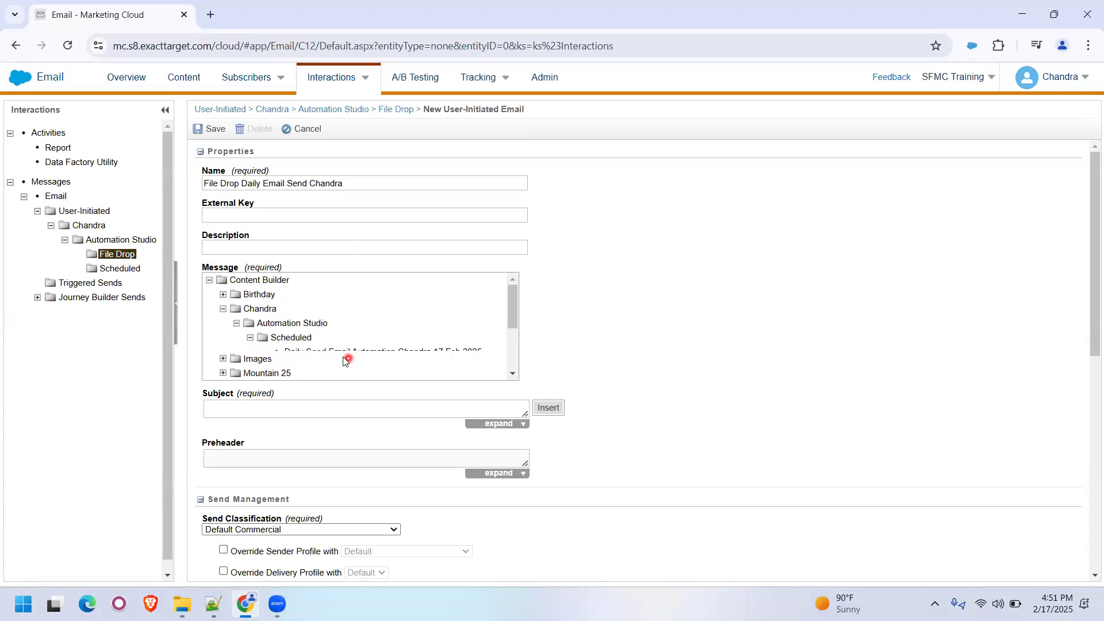
{"action": "left_click", "coordinate": [327, 358]}
- Edit the recipients and target the FileDrop_Daily_Email_Send data extension from the File Drop folder under Automation Studio
{"action": "scroll", "coordinate": [647, 334], "scroll_direction": "down", "scroll_amount": 4}
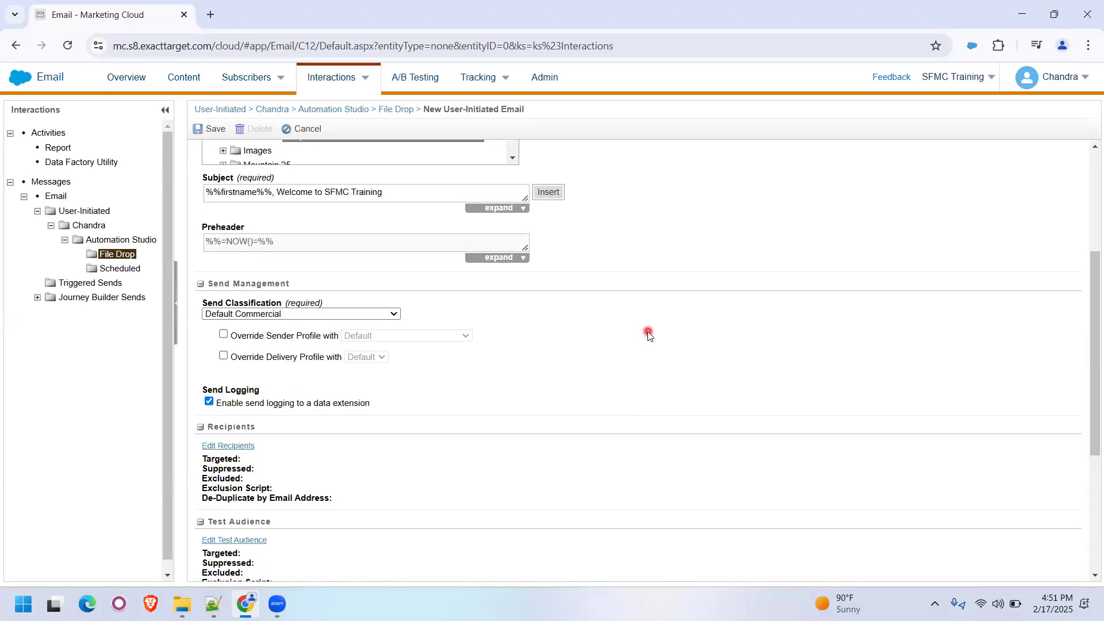
{"action": "scroll", "coordinate": [647, 334], "scroll_direction": "down", "scroll_amount": 3}
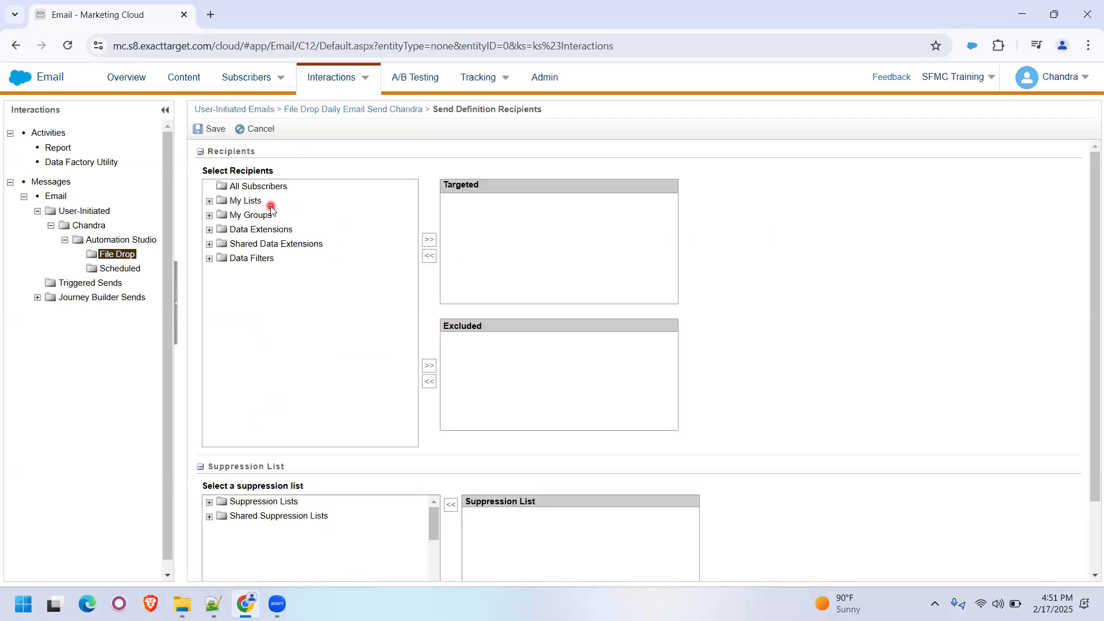
{"action": "left_click", "coordinate": [255, 230]}
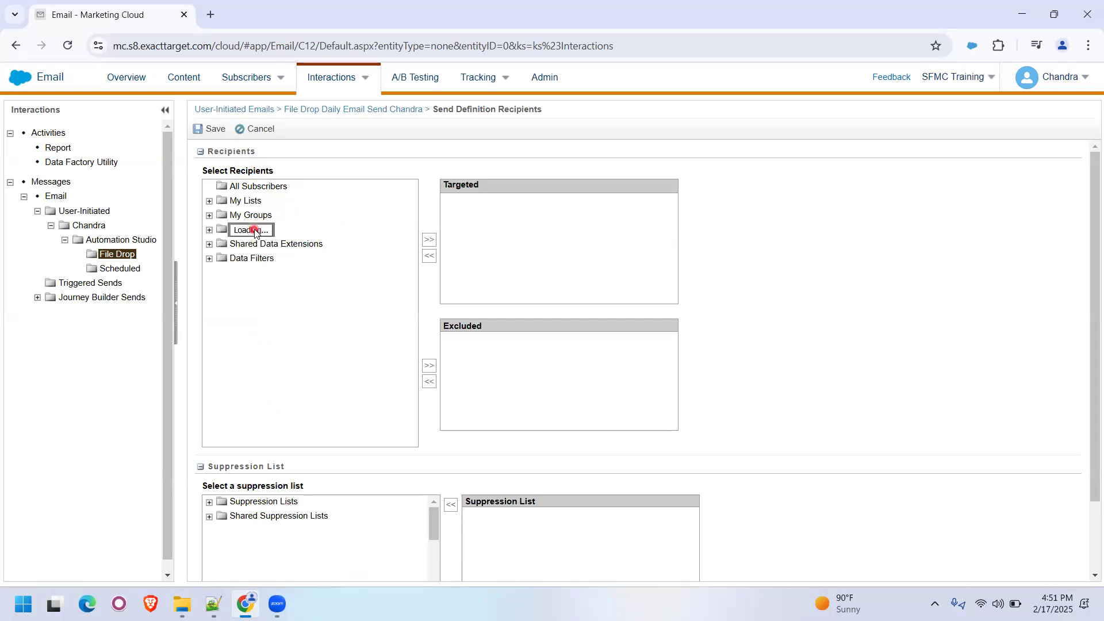
{"action": "left_click", "coordinate": [262, 244]}
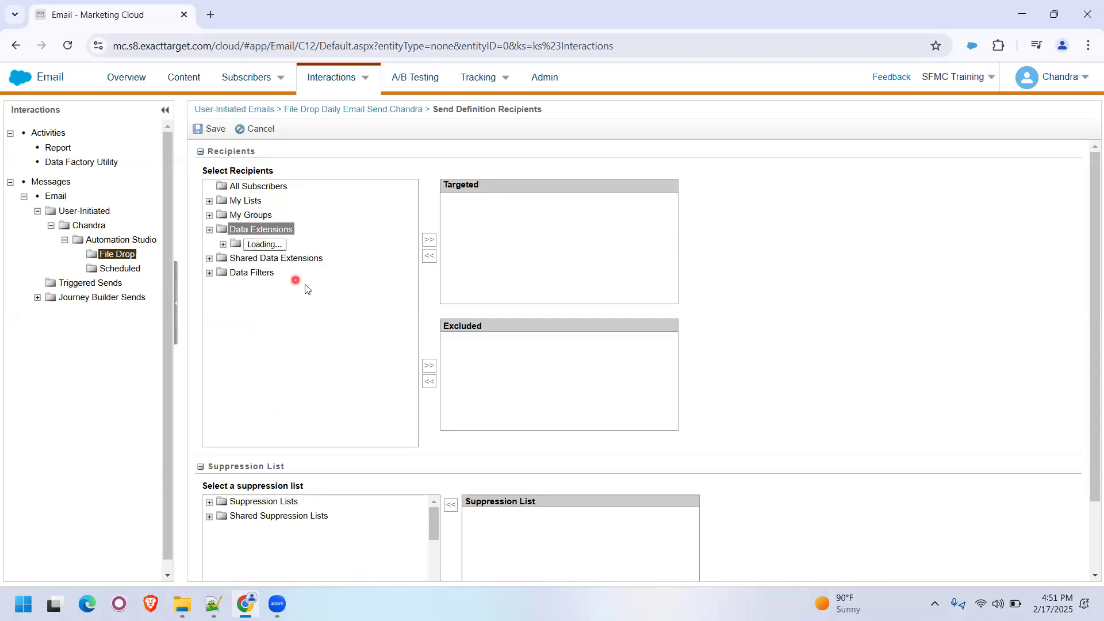
{"action": "left_click", "coordinate": [286, 258]}
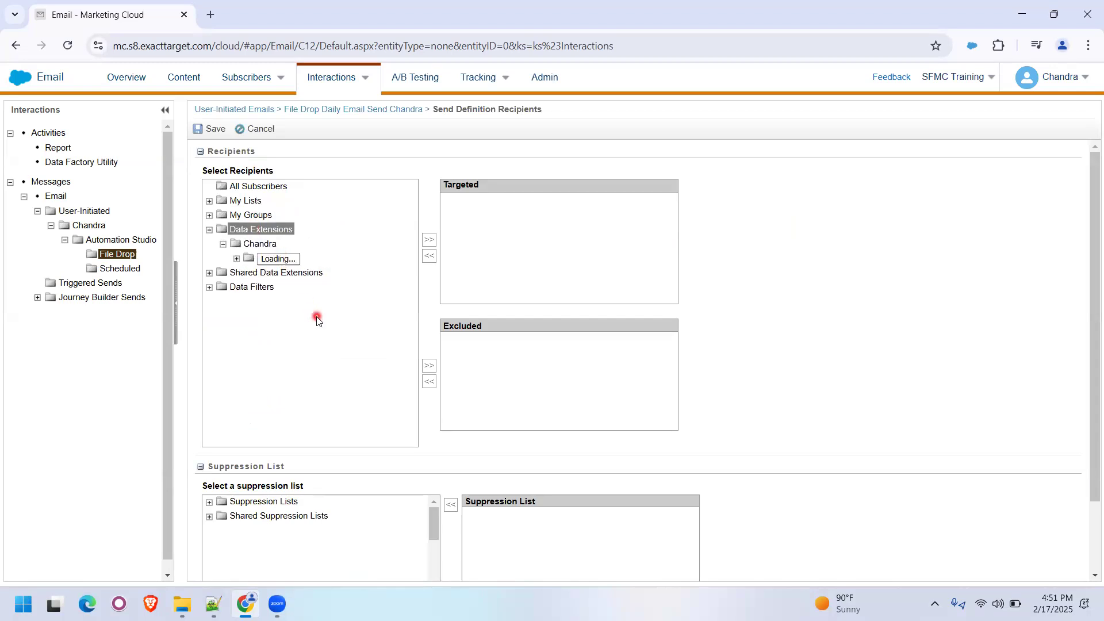
{"action": "left_click", "coordinate": [291, 273]}
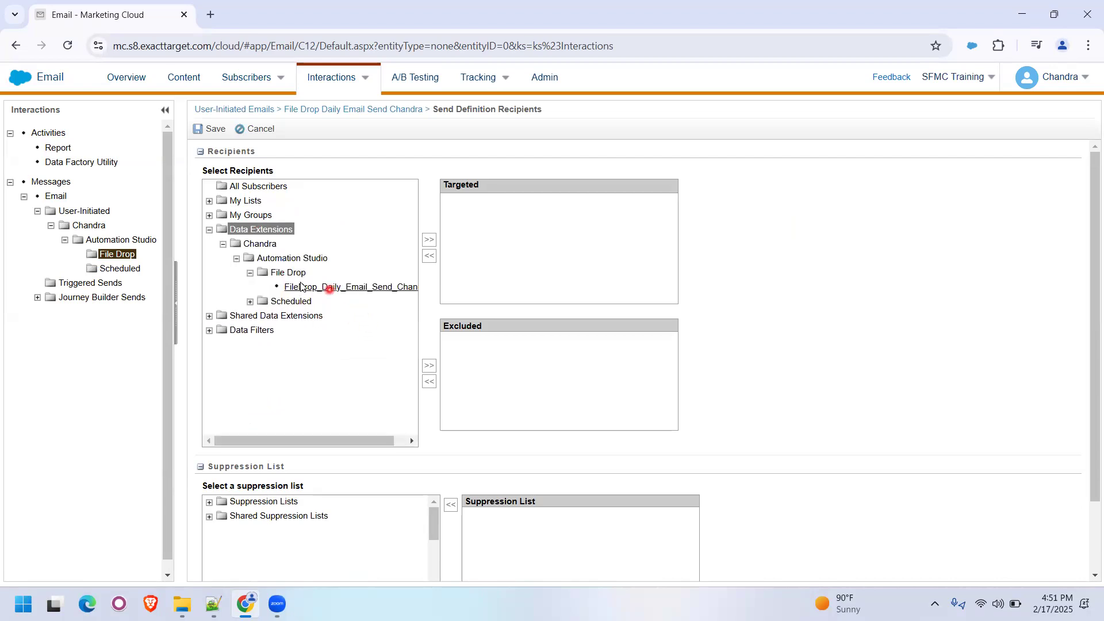
{"action": "left_click", "coordinate": [300, 287]}
{"action": "left_click", "coordinate": [435, 240]}
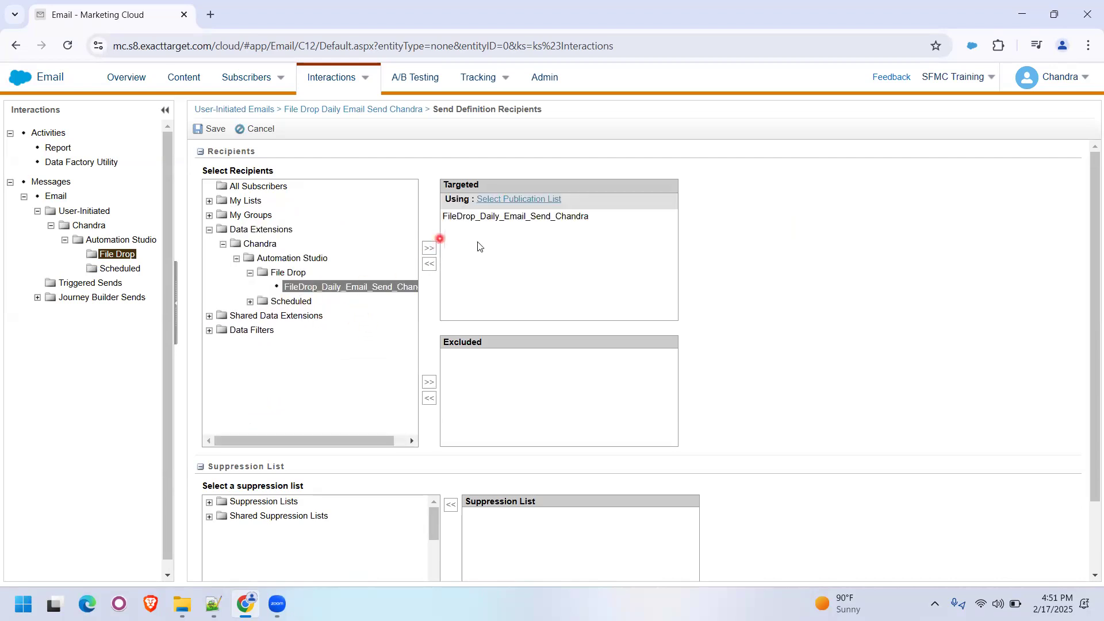
- Assign All Subscribers as the publication list for the targeted data extension
{"action": "left_click", "coordinate": [531, 199]}
{"action": "left_click", "coordinate": [548, 237]}
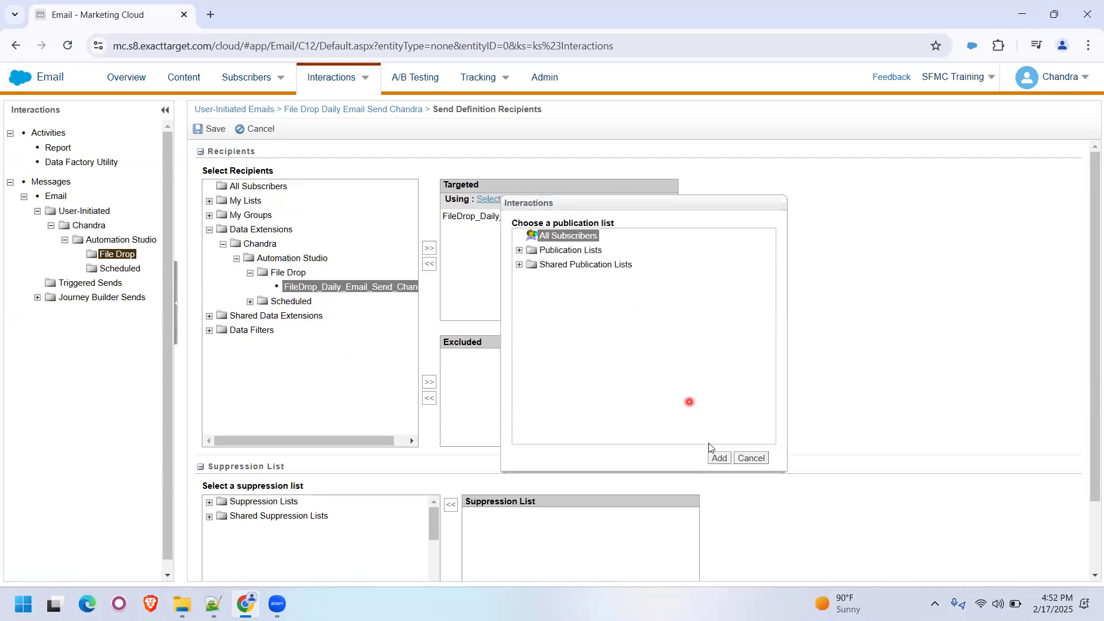
{"action": "left_click", "coordinate": [719, 458]}
{"action": "left_click", "coordinate": [562, 306]}
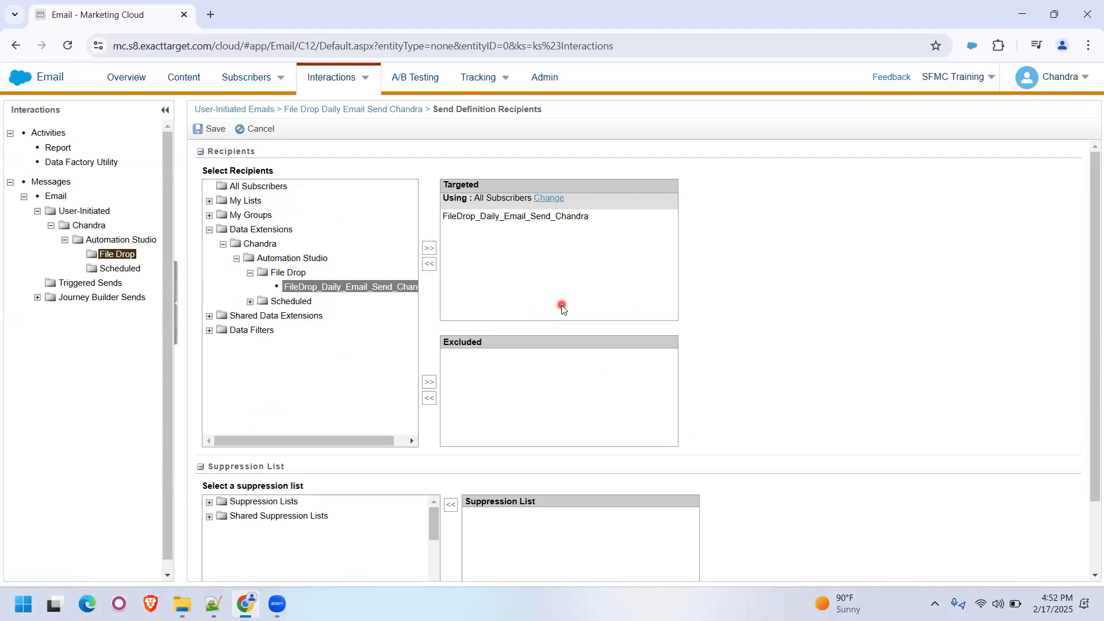
- Expand the Data Extension Audience Options and Audience Exclusion Script sections, then save the recipients
{"action": "scroll", "coordinate": [562, 308], "scroll_direction": "down", "scroll_amount": 2}
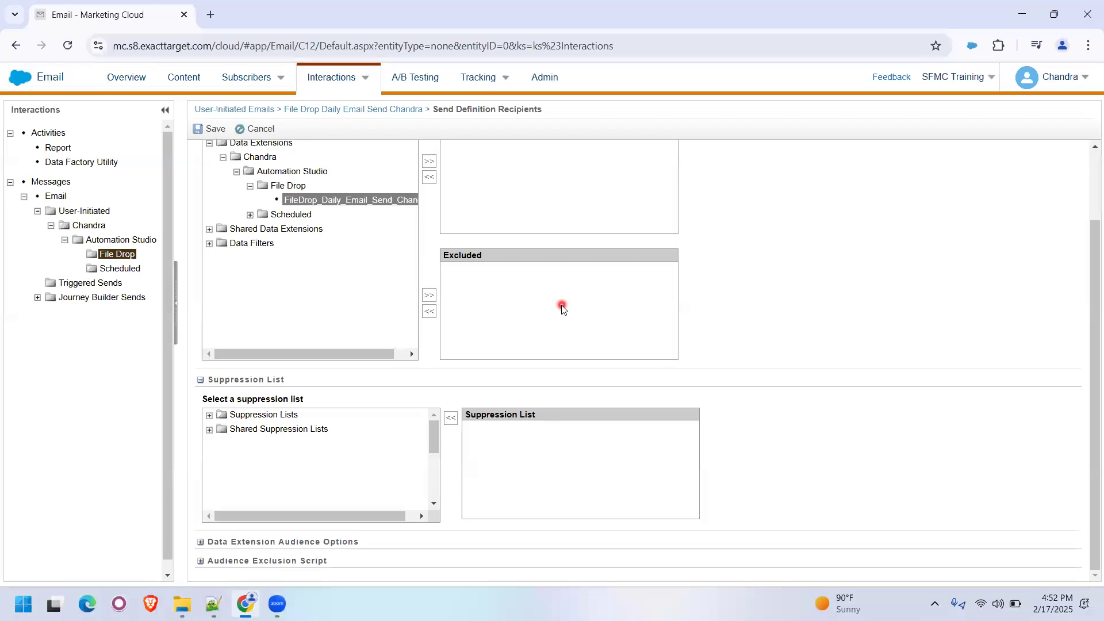
{"action": "left_click", "coordinate": [201, 542]}
{"action": "scroll", "coordinate": [365, 495], "scroll_direction": "down", "scroll_amount": 3}
{"action": "scroll", "coordinate": [345, 523], "scroll_direction": "down", "scroll_amount": 1}
{"action": "left_click", "coordinate": [201, 559]}
{"action": "scroll", "coordinate": [464, 517], "scroll_direction": "down", "scroll_amount": 3}
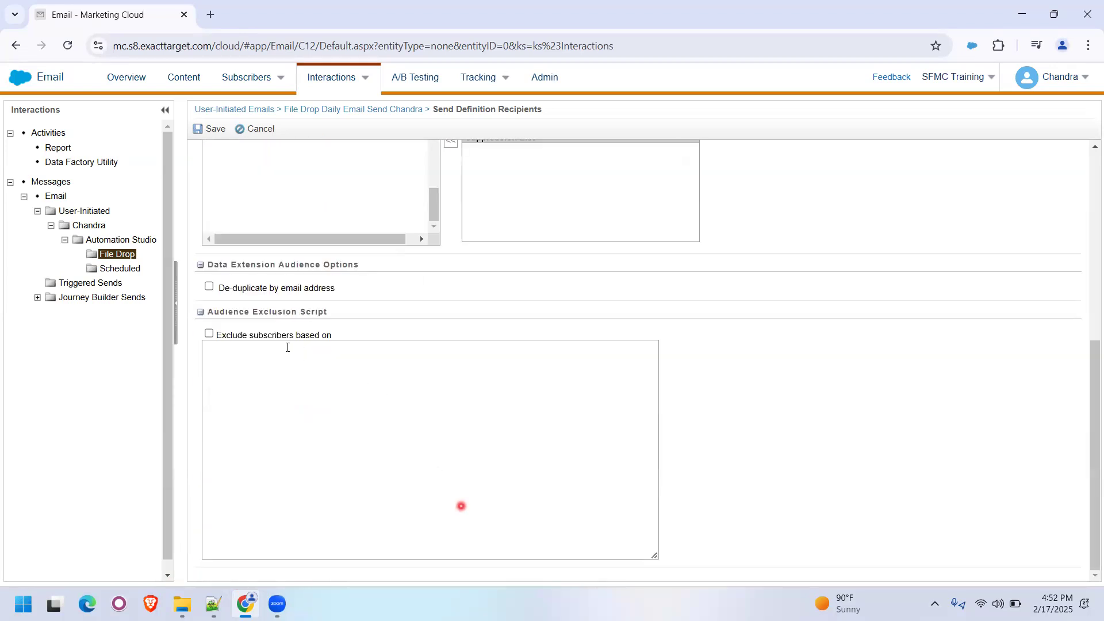
{"action": "scroll", "coordinate": [328, 345], "scroll_direction": "up", "scroll_amount": 5}
{"action": "left_click", "coordinate": [203, 130]}
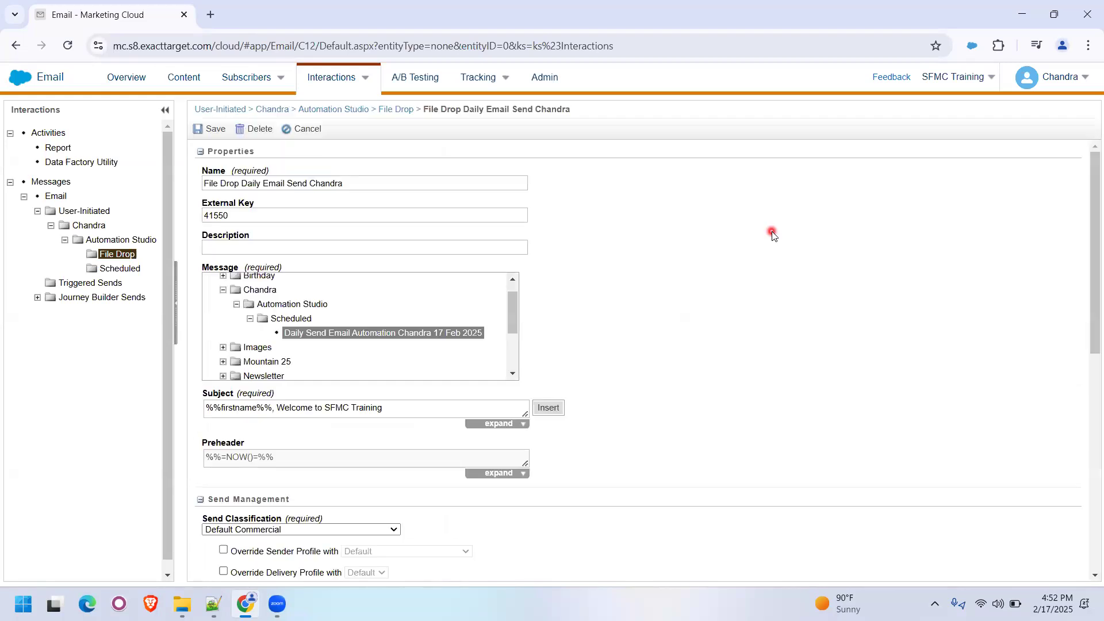
- Set the email's send classification to SFMC Training Commercial Send Classification
{"action": "scroll", "coordinate": [370, 341], "scroll_direction": "down", "scroll_amount": 1}
{"action": "scroll", "coordinate": [371, 343], "scroll_direction": "down", "scroll_amount": 3}
{"action": "scroll", "coordinate": [374, 374], "scroll_direction": "down", "scroll_amount": 3}
{"action": "left_click", "coordinate": [238, 384]}
{"action": "left_click", "coordinate": [239, 435]}
{"action": "left_click", "coordinate": [552, 420]}
- Set the tracking destination to the Scheduled folder under Automation Studio and save the user-initiated email
{"action": "scroll", "coordinate": [374, 384], "scroll_direction": "down", "scroll_amount": 3}
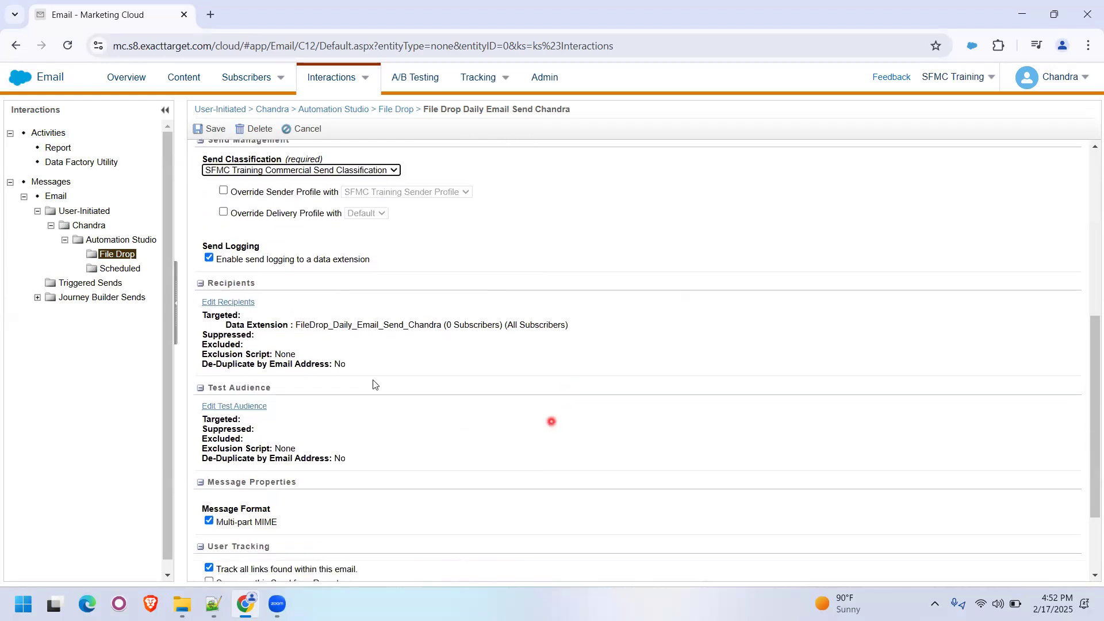
{"action": "scroll", "coordinate": [372, 377], "scroll_direction": "down", "scroll_amount": 2}
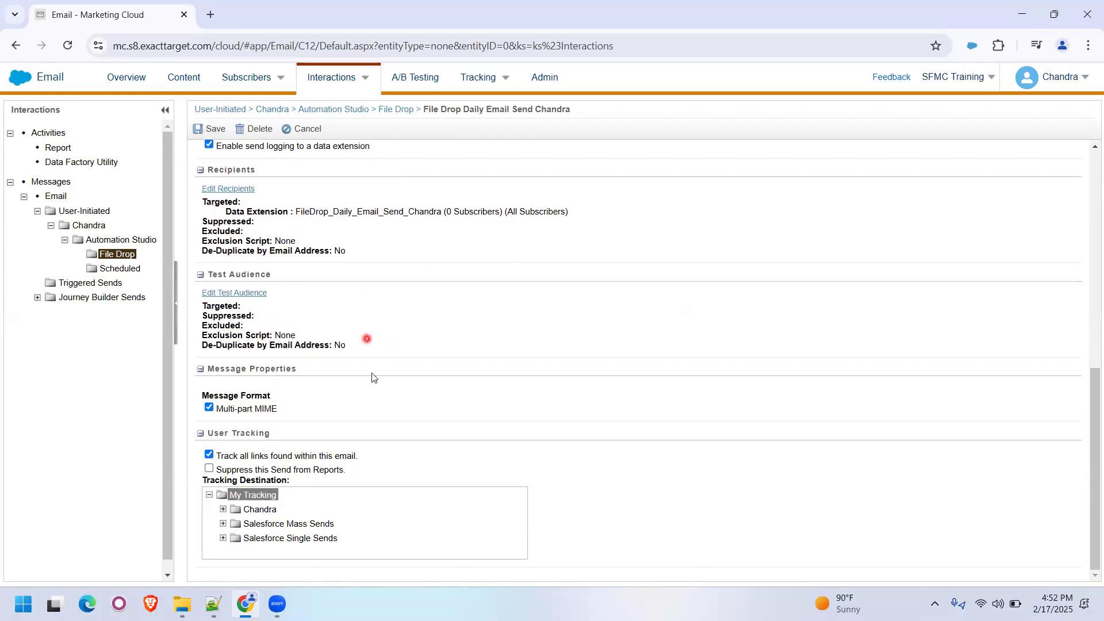
{"action": "left_click", "coordinate": [256, 510]}
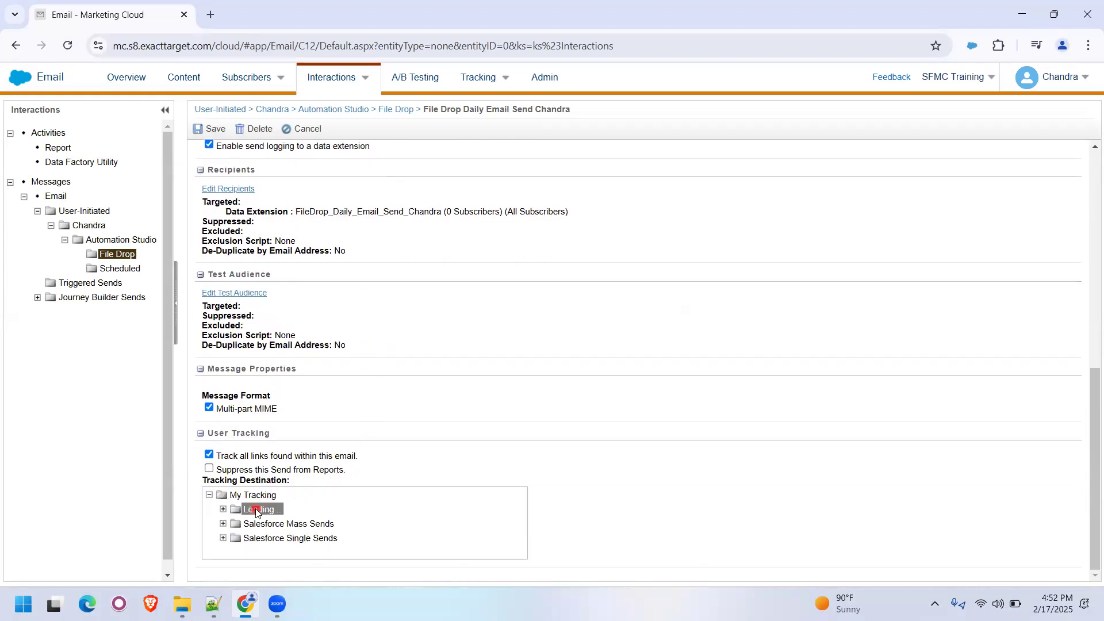
{"action": "left_click", "coordinate": [288, 524]}
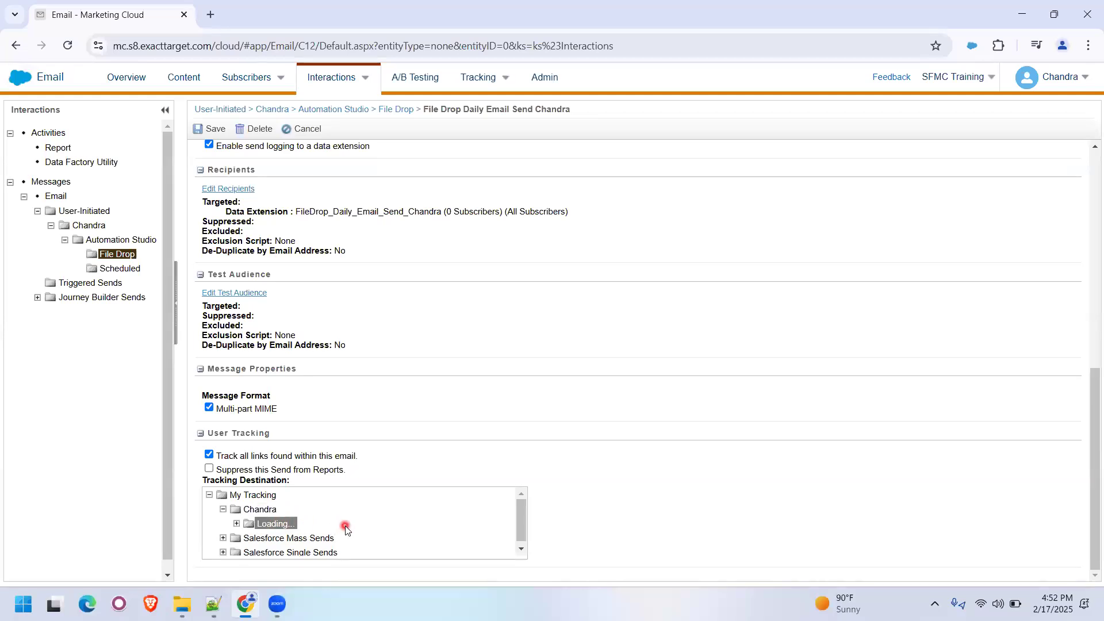
{"action": "left_click", "coordinate": [295, 538]}
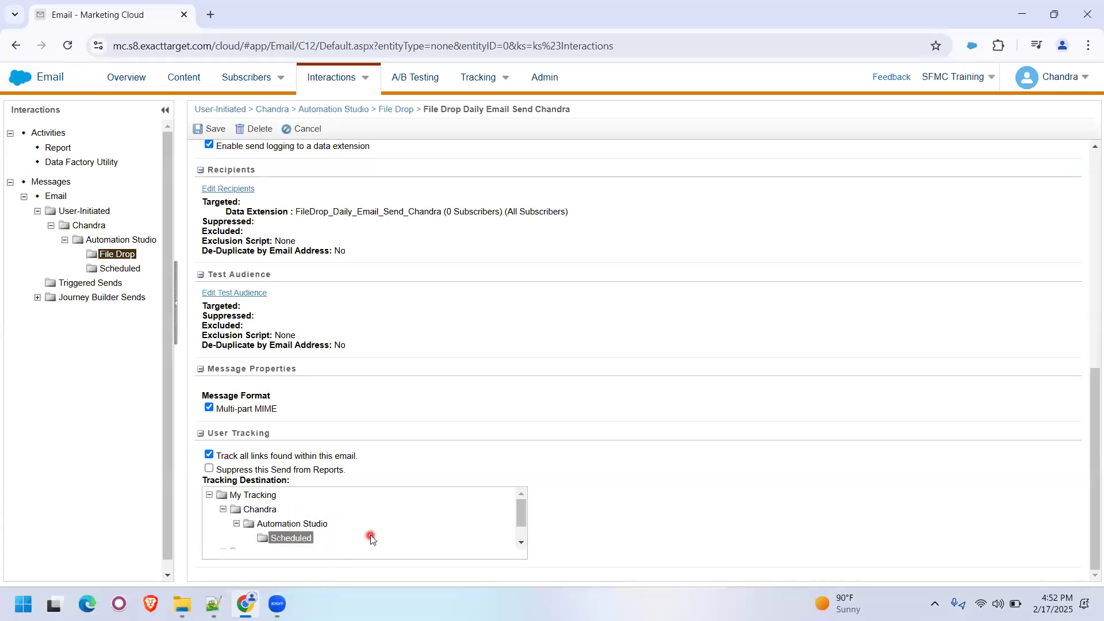
{"action": "left_click", "coordinate": [210, 132]}
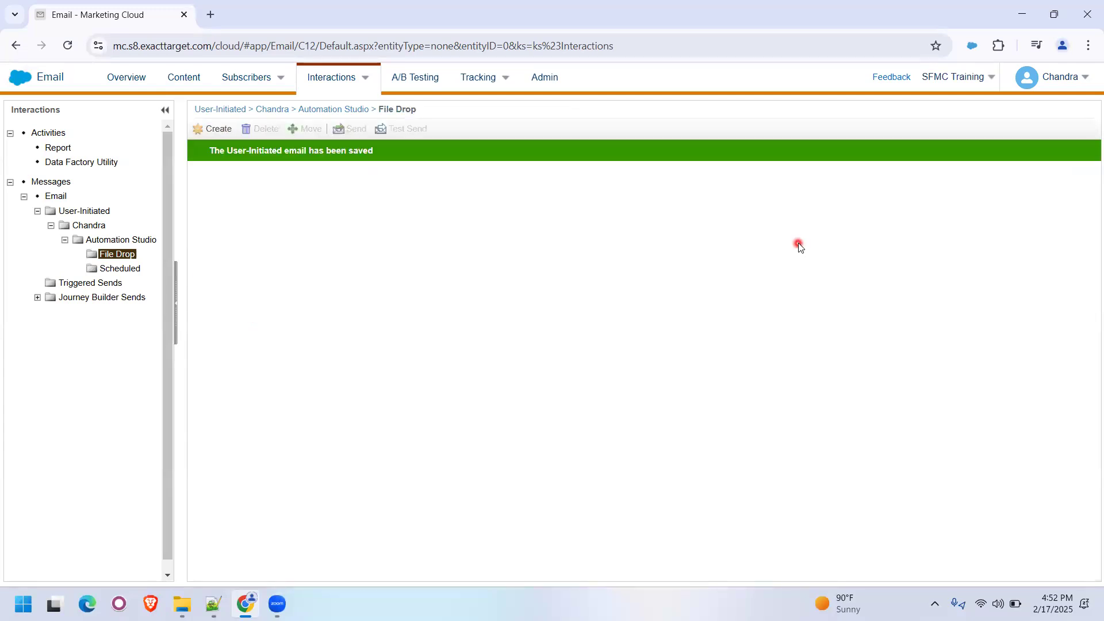
- Create a folder named File Drop inside the Automation Studio folder of My Tracking
{"action": "mouse_move", "coordinate": [494, 77]}
{"action": "left_click", "coordinate": [473, 107]}
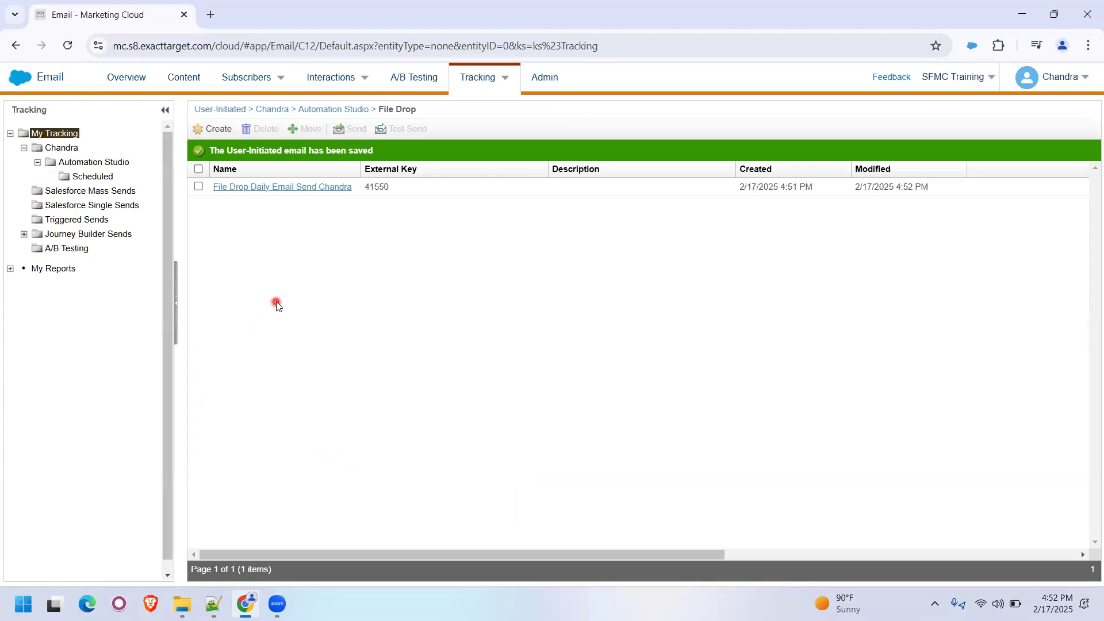
{"action": "left_click", "coordinate": [101, 164]}
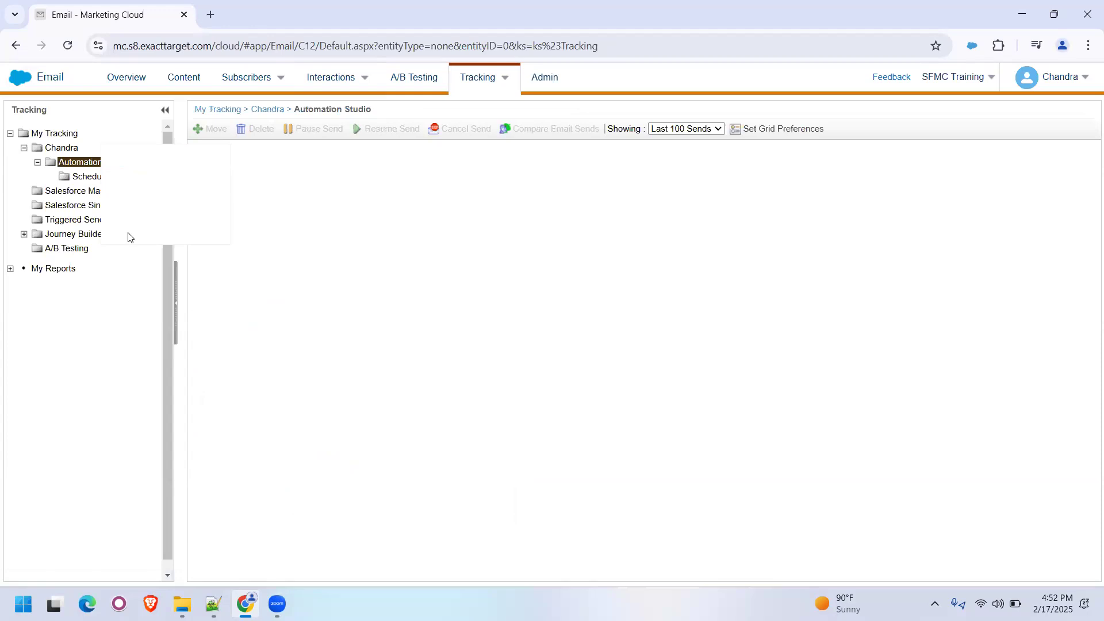
{"action": "left_click", "coordinate": [290, 280]}
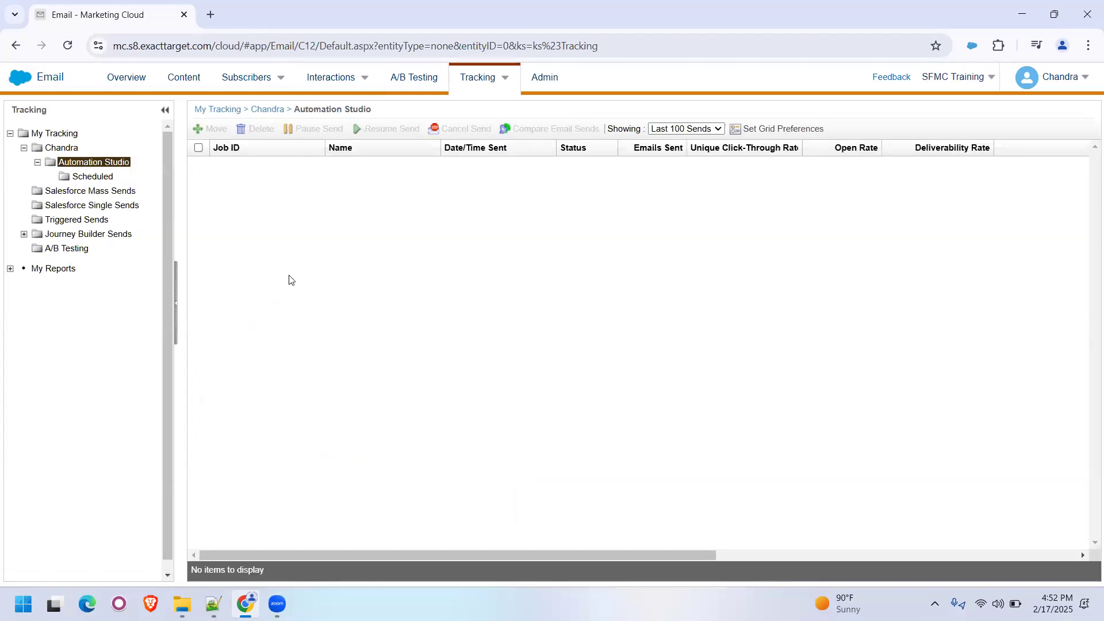
{"action": "type", "text": "F"}
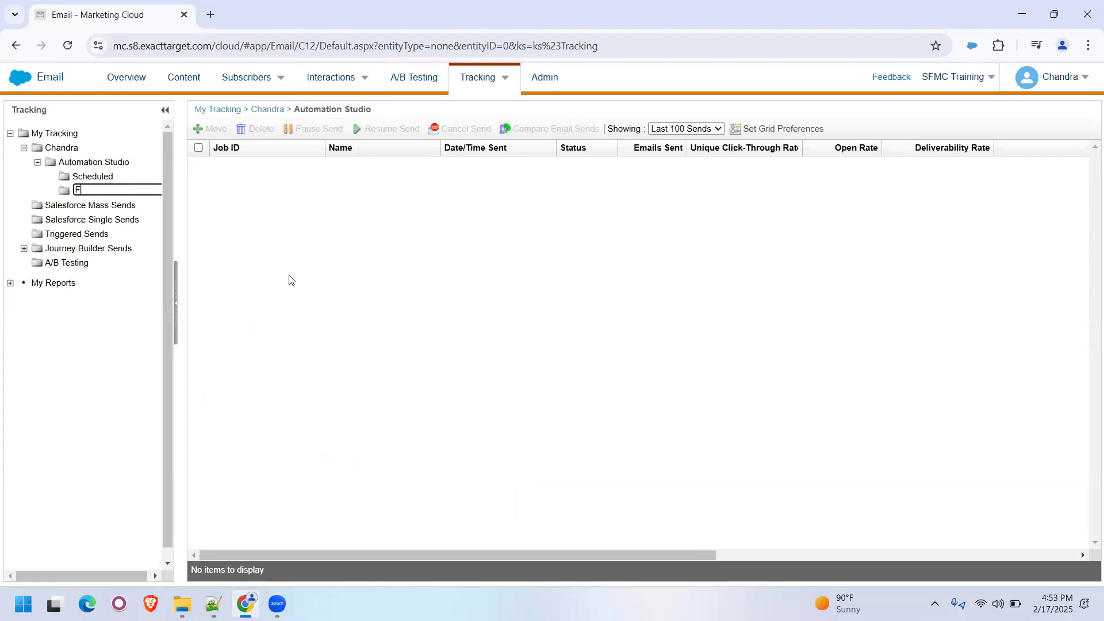
{"action": "type", "text": "ile Drop"}
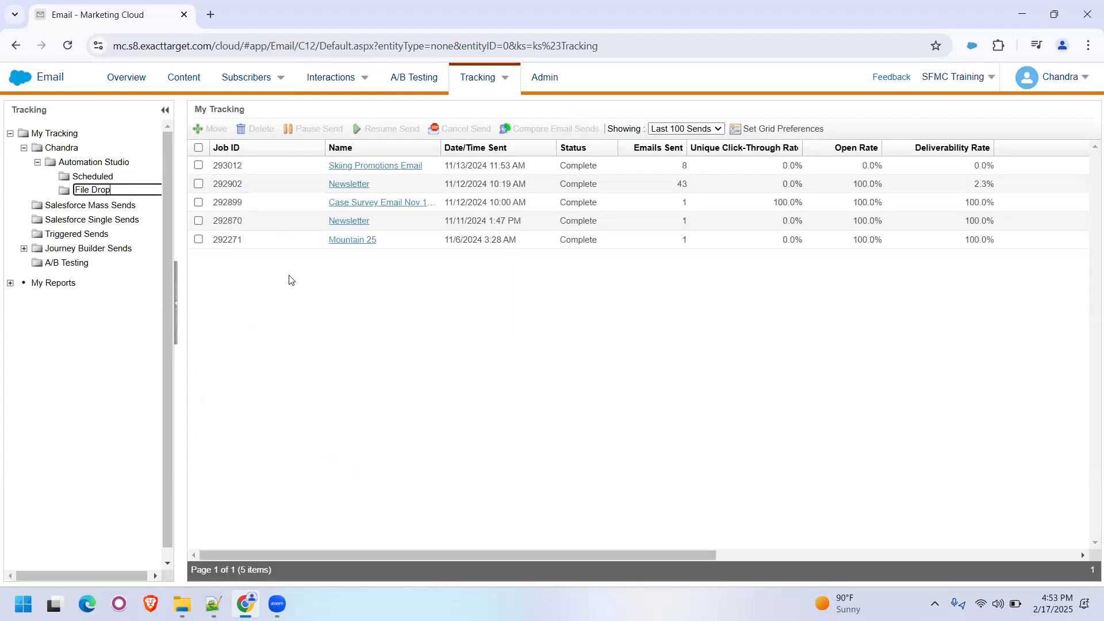
{"action": "key", "text": "Return"}
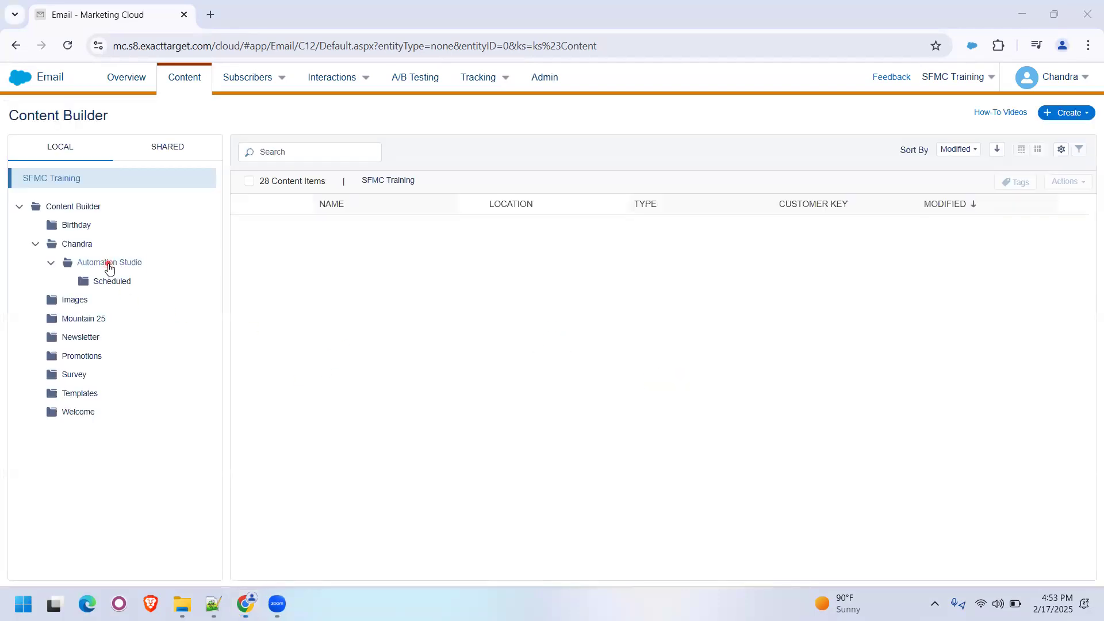
- Create a local folder named File Drop inside Content Builder's Automation Studio folder
{"action": "right_click", "coordinate": [108, 264]}
{"action": "left_click", "coordinate": [159, 279]}
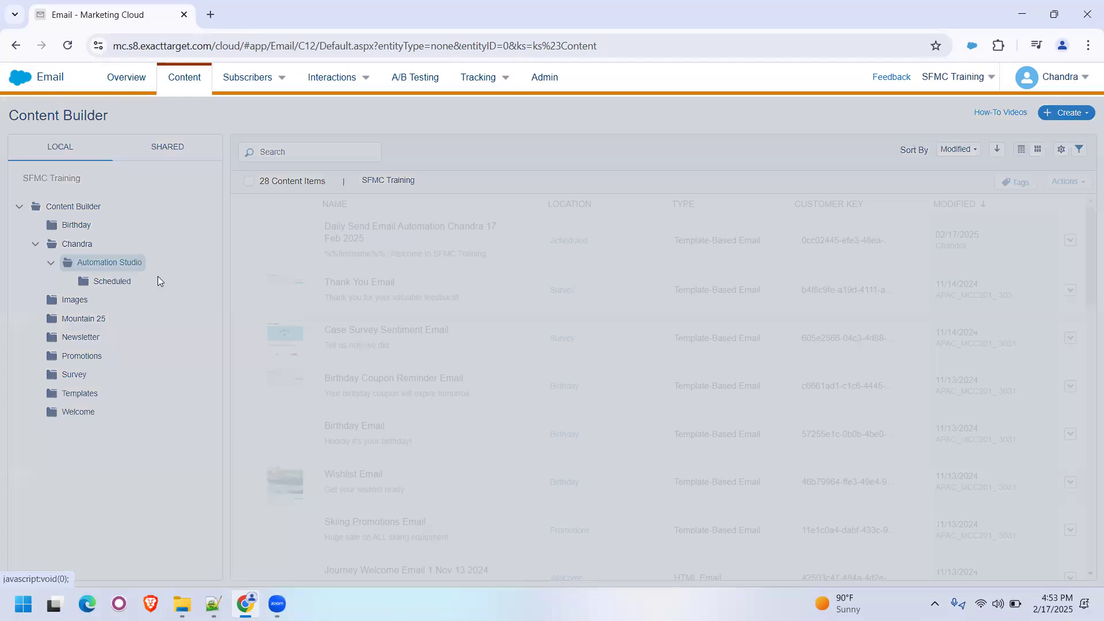
{"action": "type", "text": "File D"}
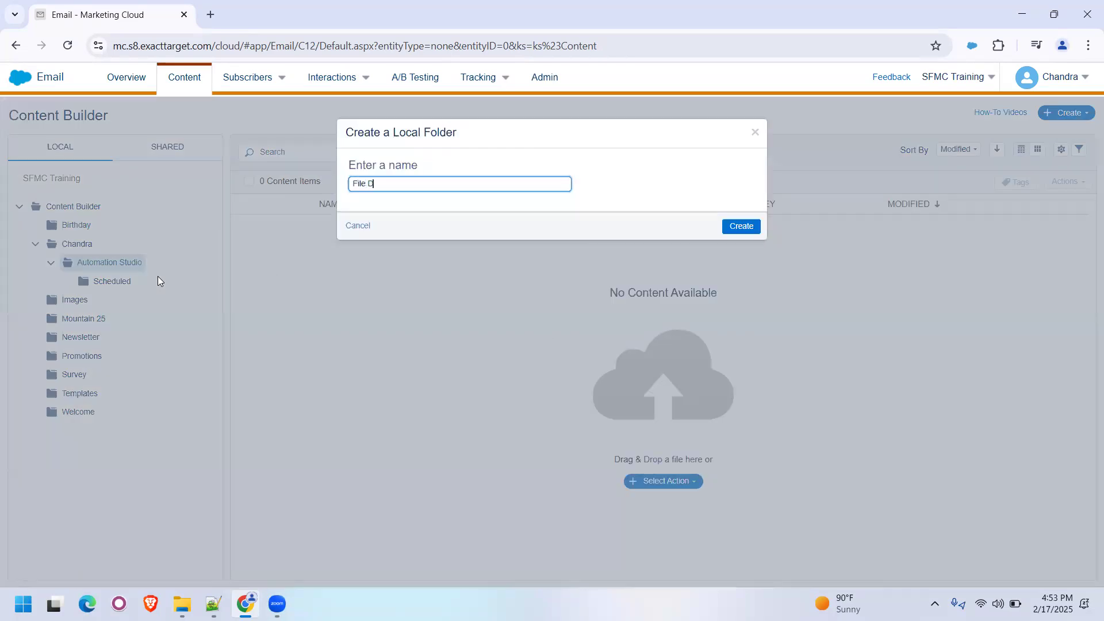
{"action": "type", "text": "rop"}
{"action": "key", "text": "Return"}
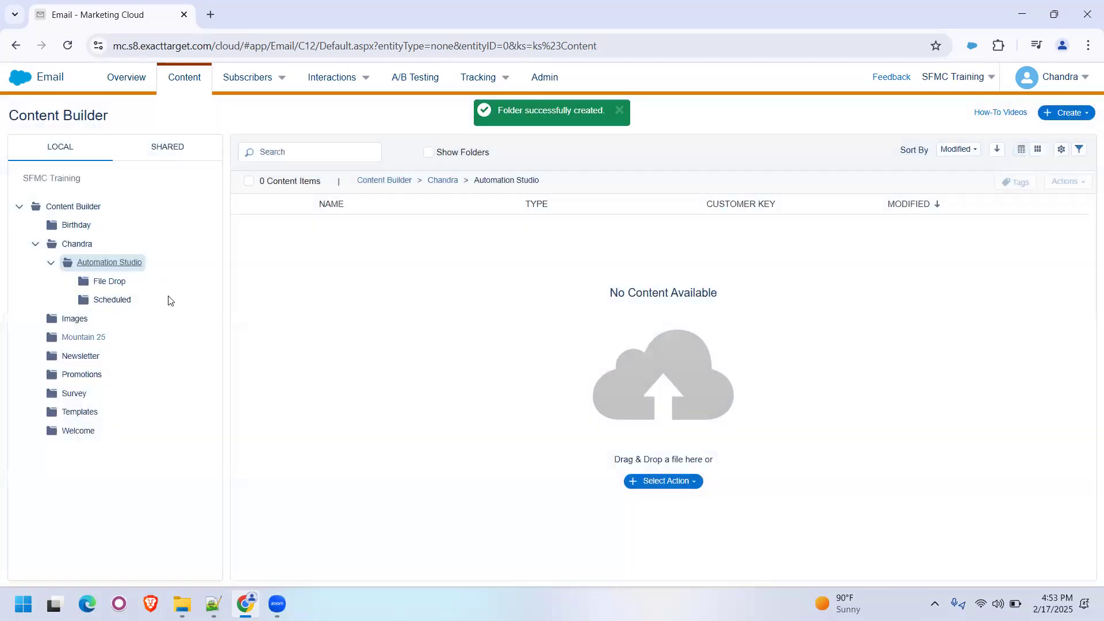
- Start duplicating the daily send automation email stored in Content Builder's Scheduled folder
{"action": "left_click", "coordinate": [115, 300]}
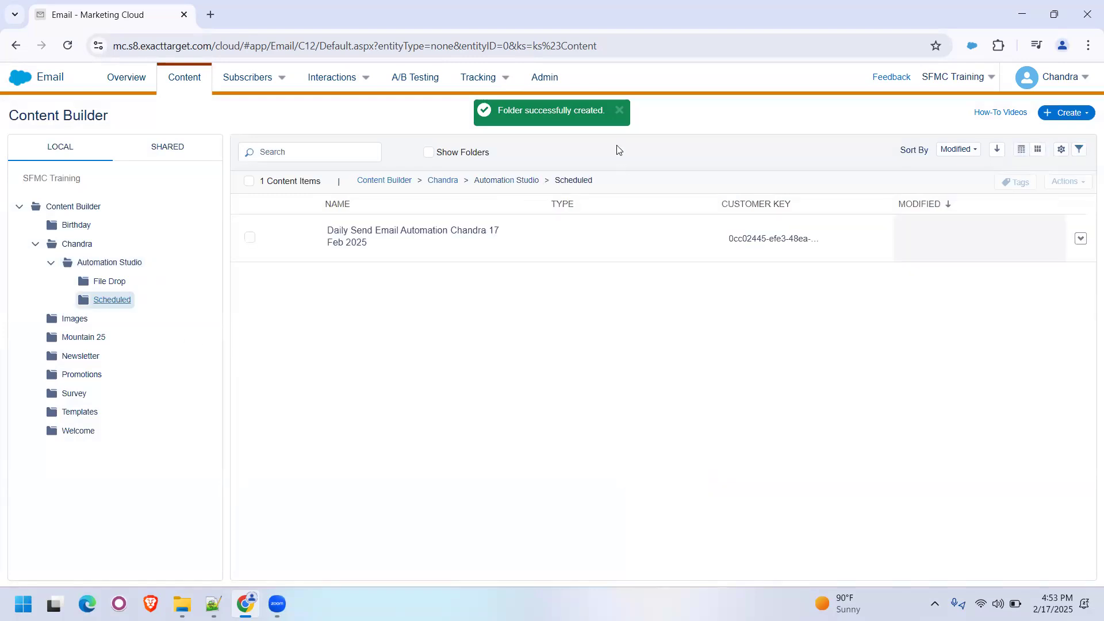
{"action": "left_click", "coordinate": [617, 113]}
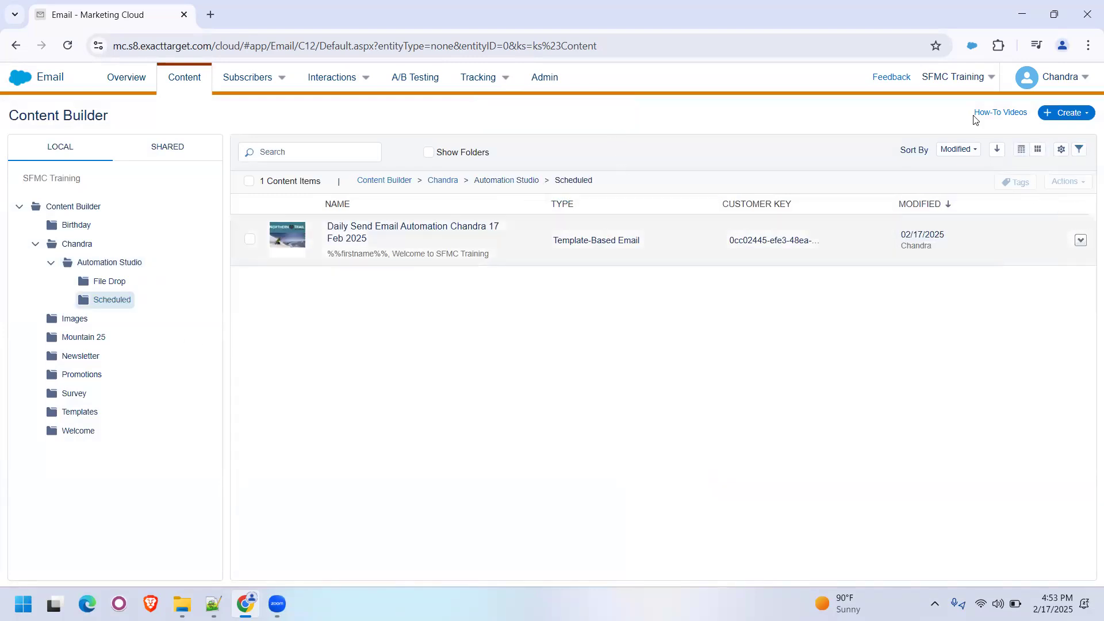
{"action": "left_click", "coordinate": [1080, 241]}
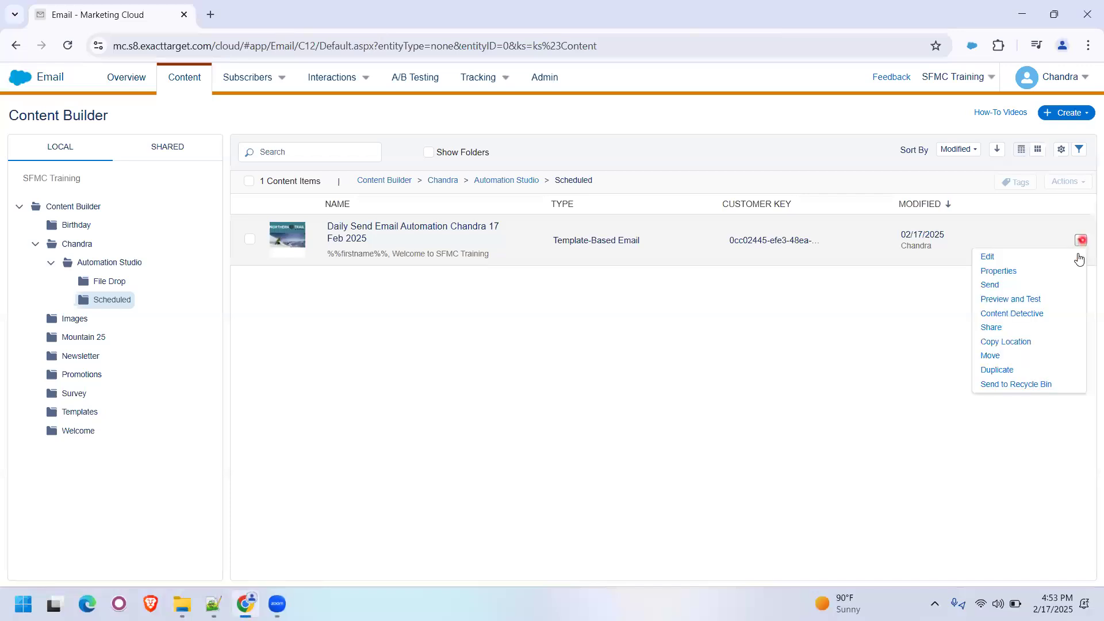
{"action": "left_click", "coordinate": [1018, 373]}
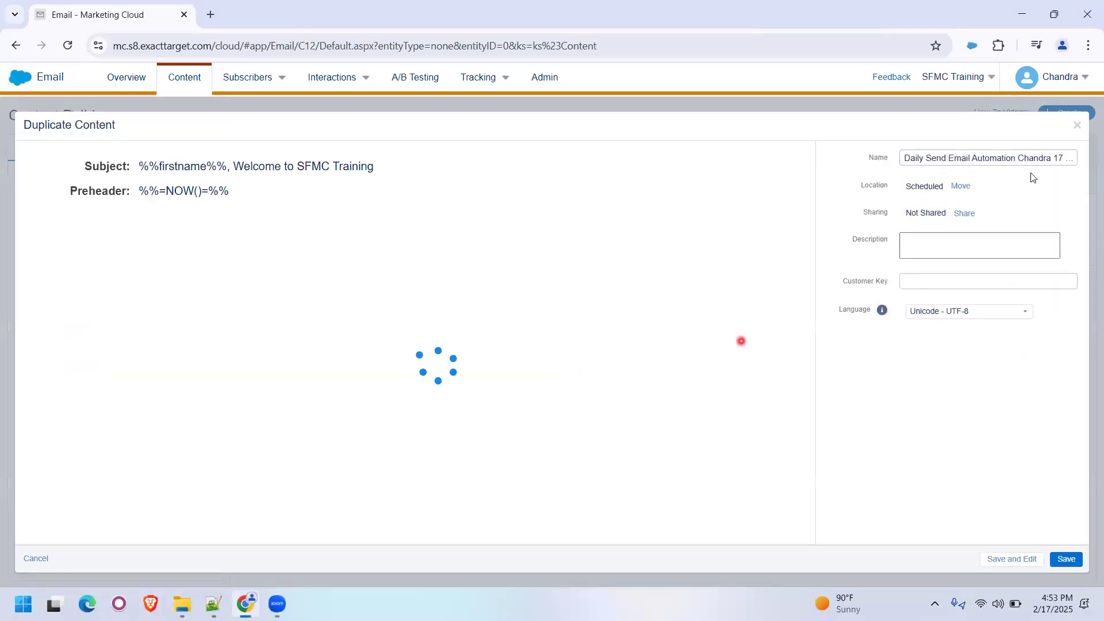
- Rename the duplicate by adding the prefix File Drop and removing the word Automation and the timestamp after 17 Feb 2025
{"action": "left_click", "coordinate": [1017, 159]}
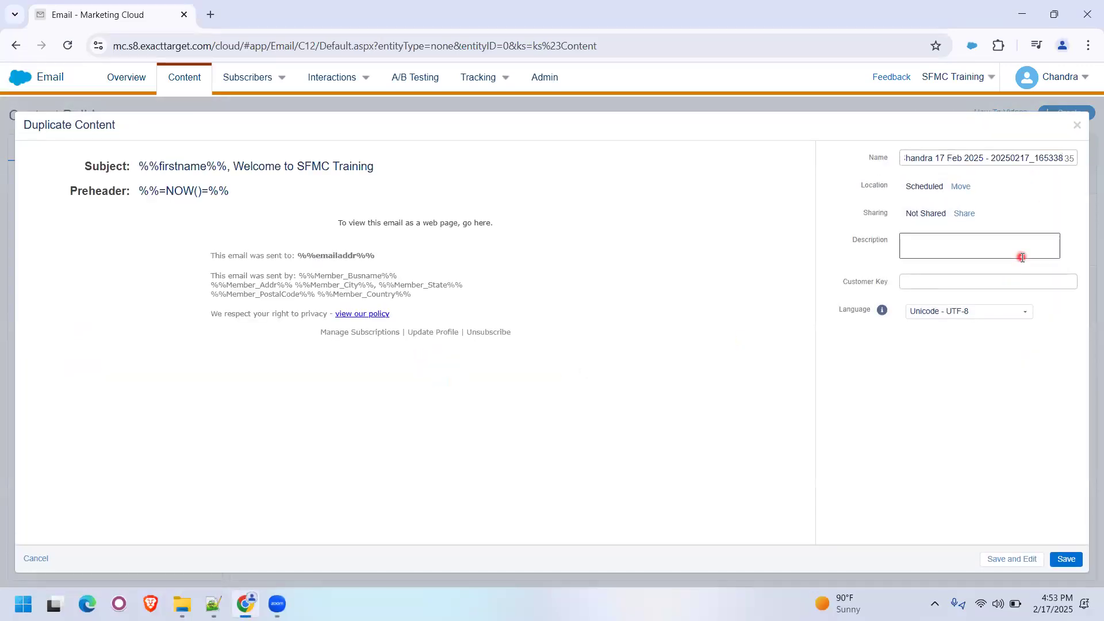
{"action": "key", "text": "BackSpace"}
{"action": "key", "text": "BackSpace"}
{"action": "key", "text": "BackSpace"}
{"action": "key", "text": "BackSpace"}
{"action": "key", "text": "BackSpace"}
{"action": "key", "text": "BackSpace"}
{"action": "key", "text": "BackSpace"}
{"action": "key", "text": "BackSpace"}
{"action": "key", "text": "BackSpace"}
{"action": "key", "text": "BackSpace"}
{"action": "key", "text": "BackSpace"}
{"action": "key", "text": "BackSpace"}
{"action": "key", "text": "BackSpace"}
{"action": "key", "text": "BackSpace"}
{"action": "key", "text": "BackSpace"}
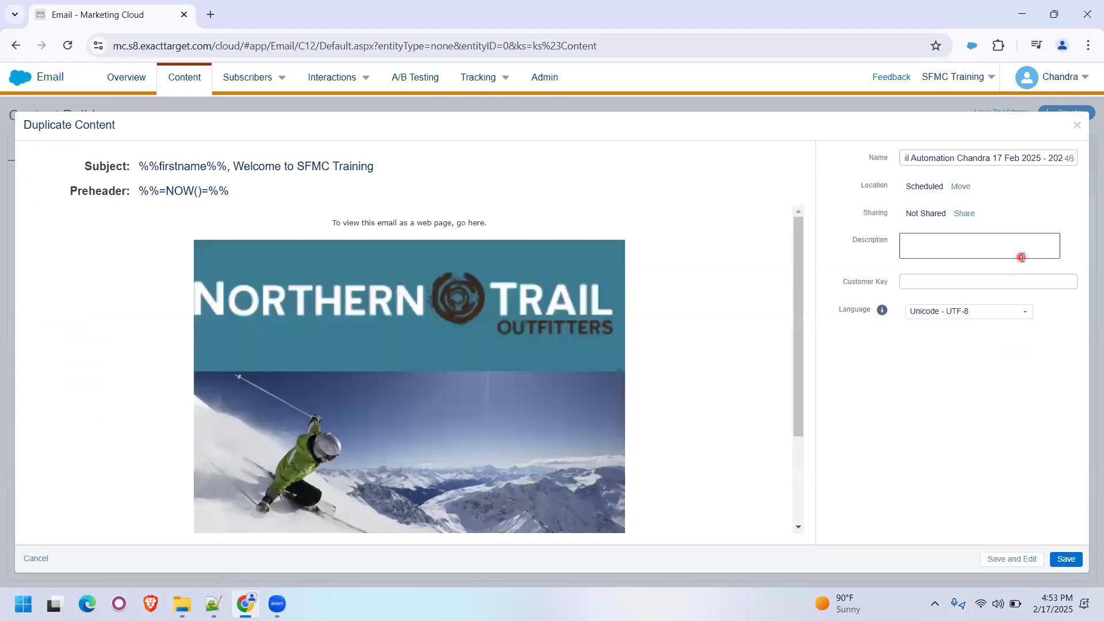
{"action": "key", "text": "BackSpace"}
{"action": "key", "text": "BackSpace"}
{"action": "key", "text": "BackSpace"}
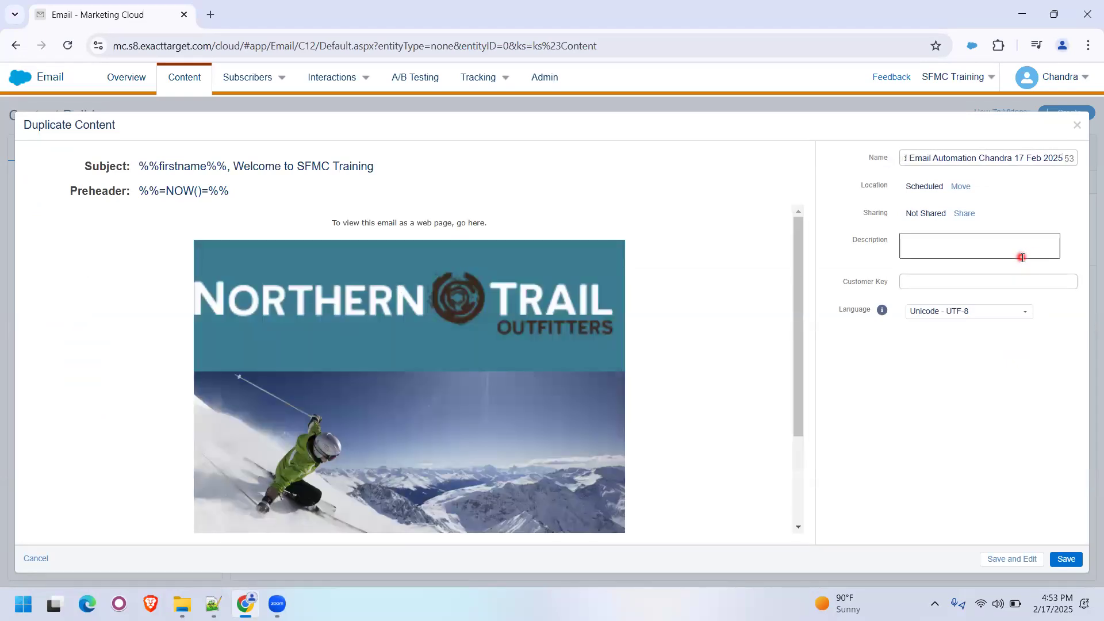
{"action": "key", "text": "Home"}
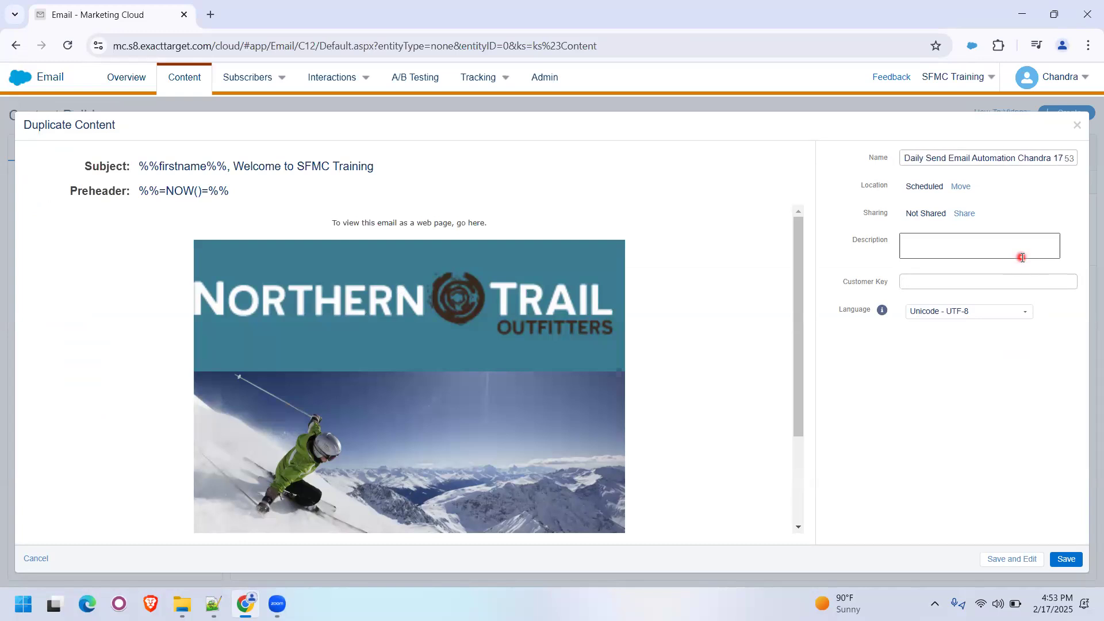
{"action": "type", "text": "File Dr"}
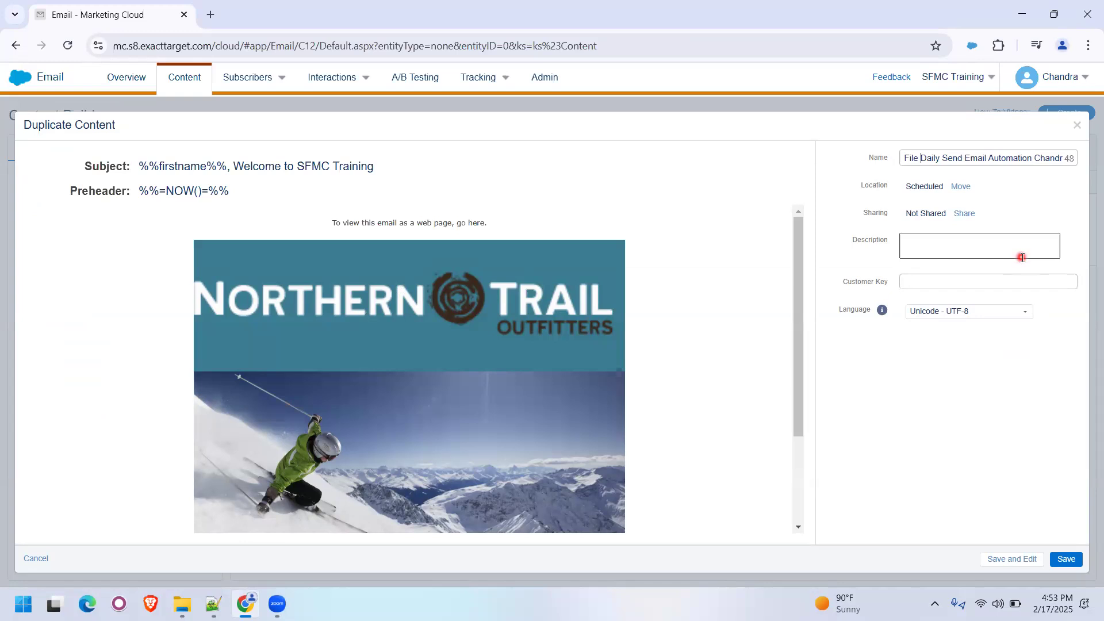
{"action": "type", "text": "op"}
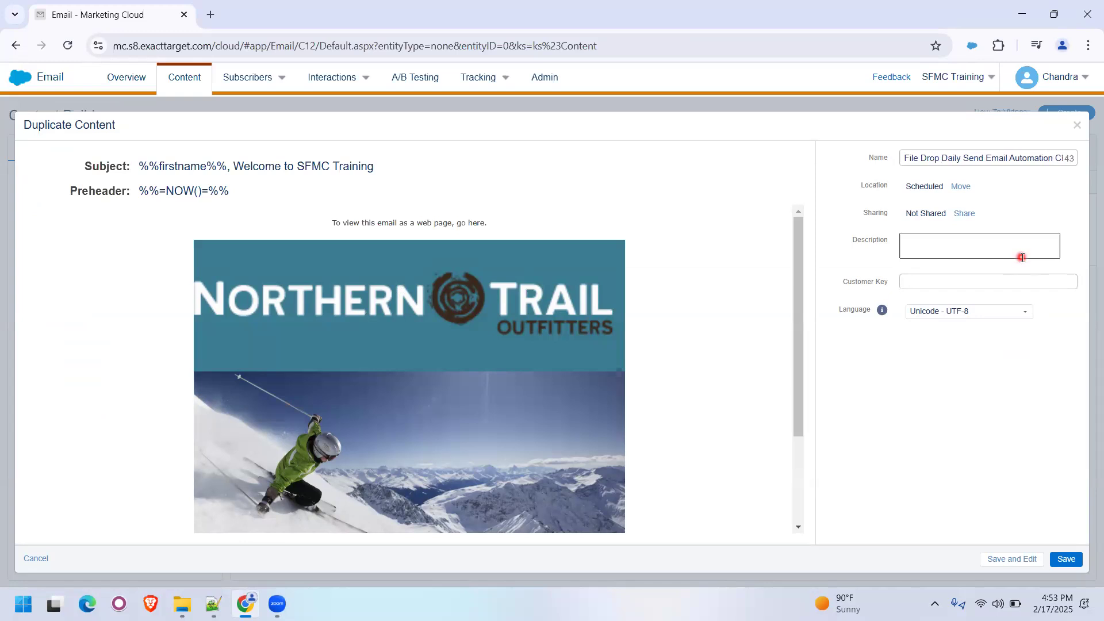
{"action": "key", "text": "shift+ctrl+Right"}
{"action": "key", "text": "shift+ctrl+Right"}
{"action": "key", "text": "shift+ctrl+Right"}
{"action": "key", "text": "shift+Left"}
{"action": "key", "text": "shift+Left"}
{"action": "key", "text": "shift+Left"}
{"action": "key", "text": "shift+Left"}
{"action": "key", "text": "shift+Left"}
{"action": "key", "text": "shift+Left"}
{"action": "key", "text": "shift+Left"}
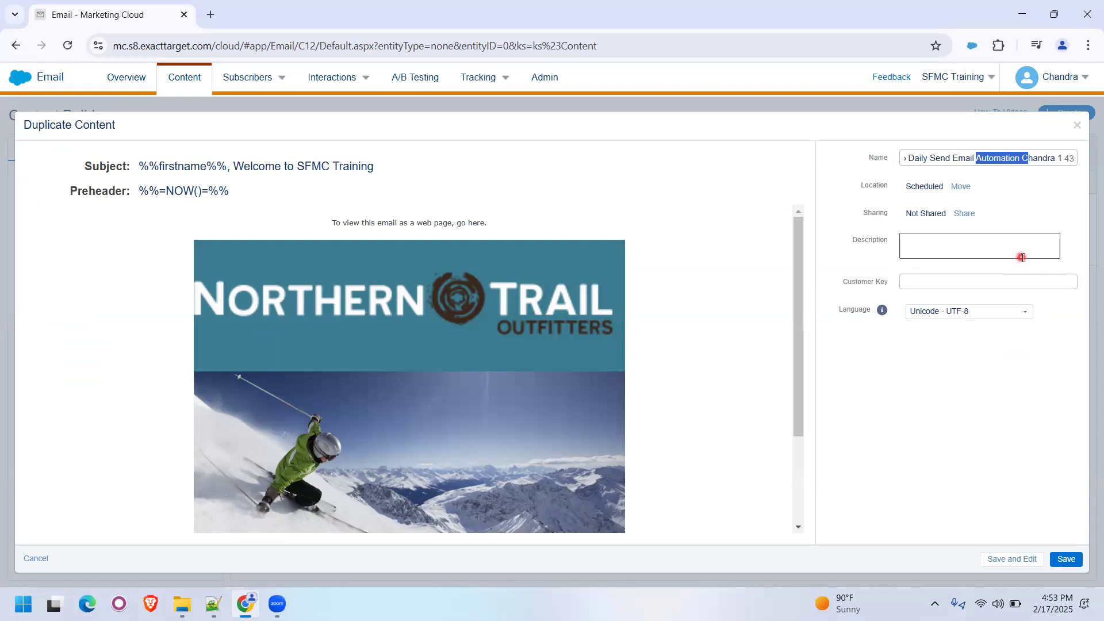
{"action": "key", "text": "BackSpace"}
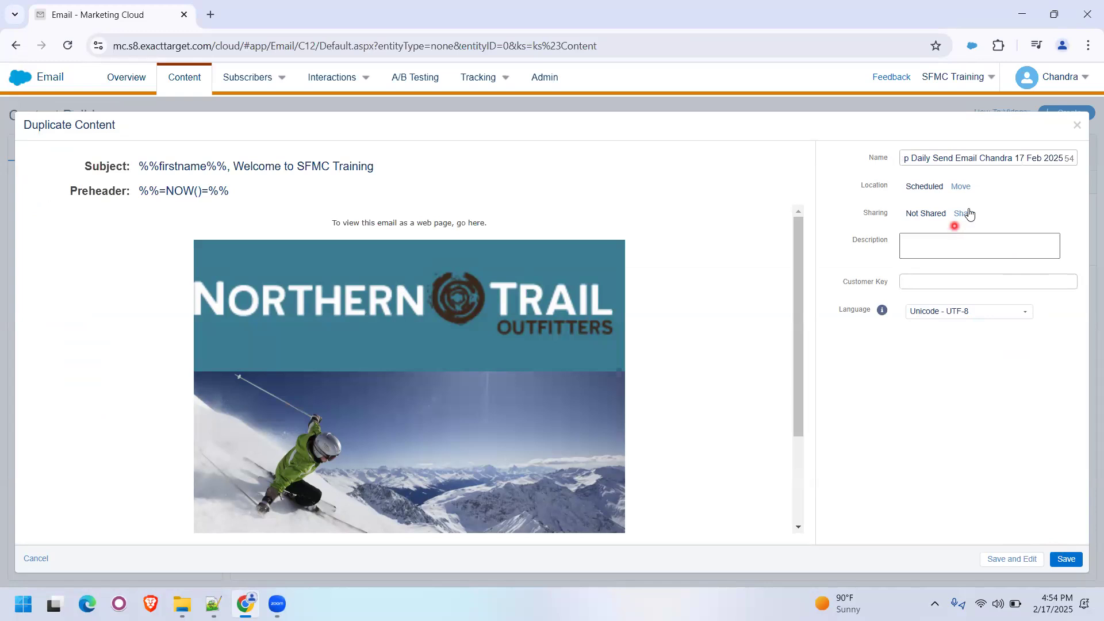
- Set the duplicate's location to the File Drop folder under Automation Studio and save it
{"action": "left_click", "coordinate": [959, 186]}
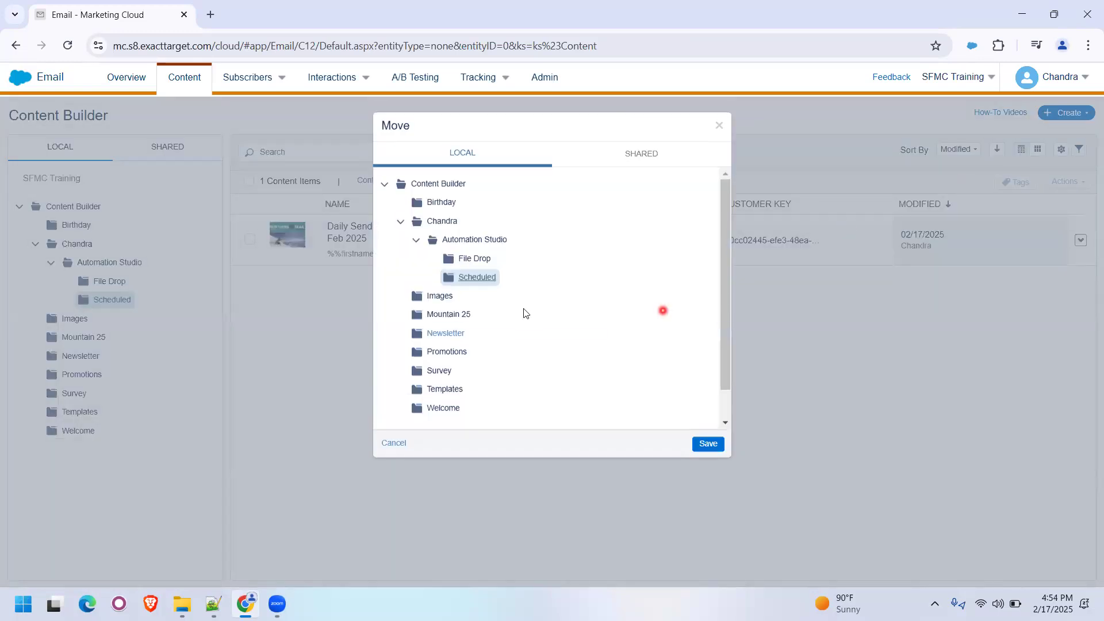
{"action": "left_click", "coordinate": [472, 265]}
{"action": "left_click", "coordinate": [709, 450]}
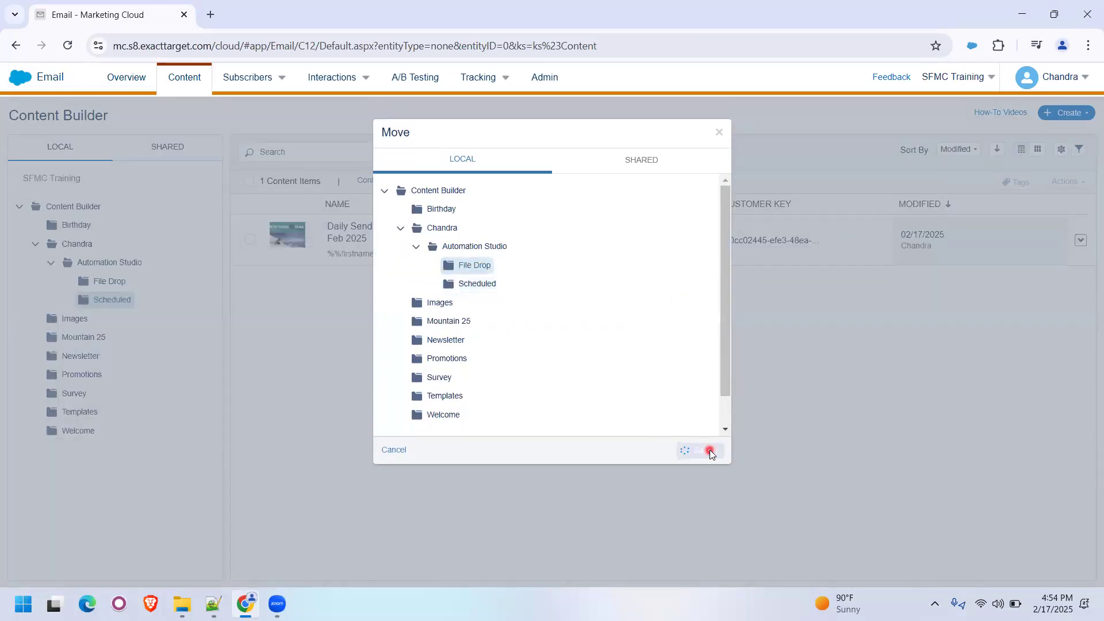
{"action": "left_click", "coordinate": [1061, 562]}
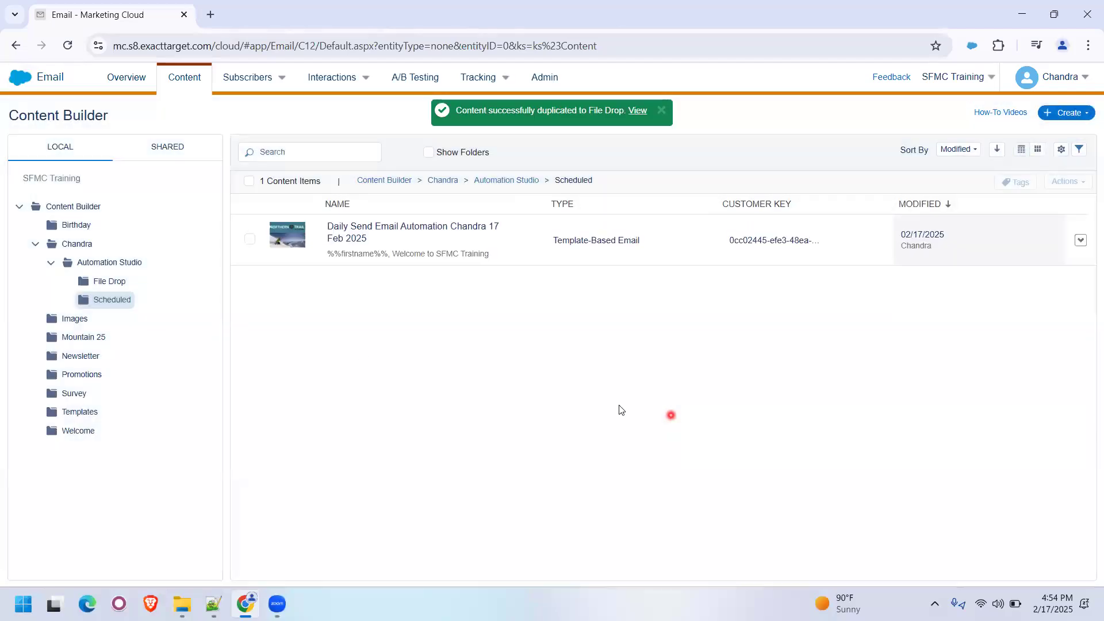
- Edit the duplicated email in the File Drop folder, adding File Drop before %%=NOW()=%% in its preheader, and save and close it
{"action": "left_click", "coordinate": [109, 281]}
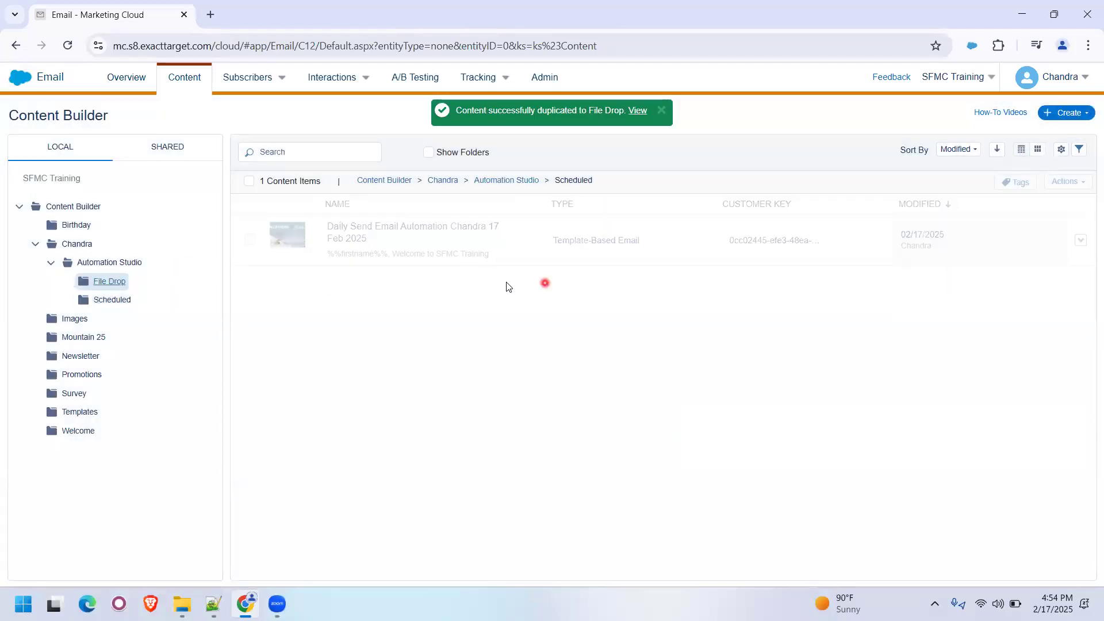
{"action": "left_click", "coordinate": [413, 245]}
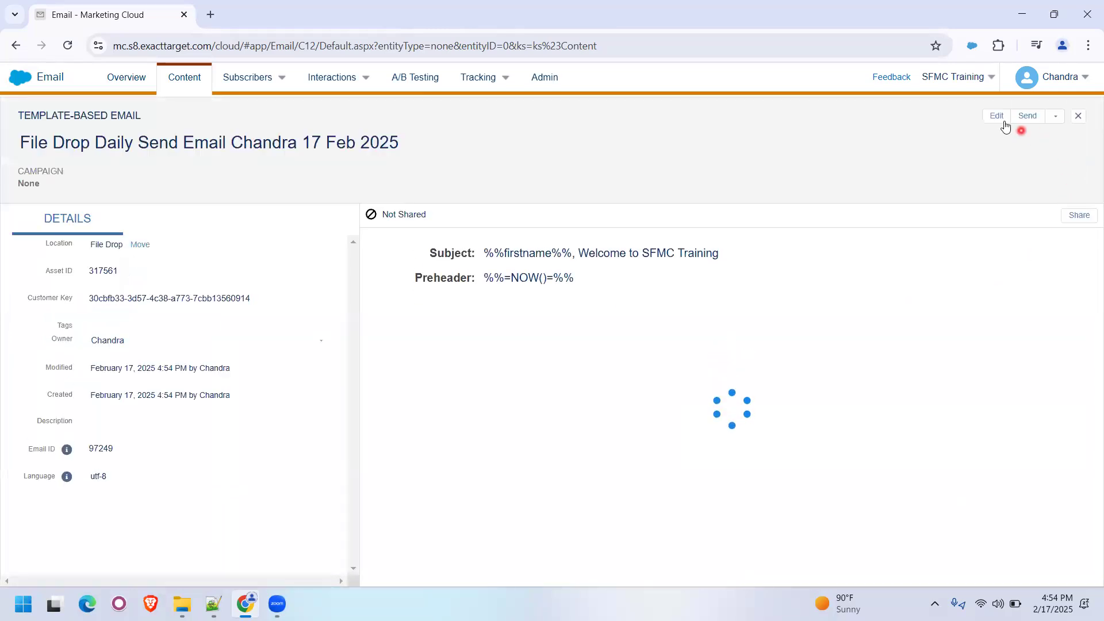
{"action": "left_click", "coordinate": [1001, 122]}
{"action": "left_click", "coordinate": [968, 149]}
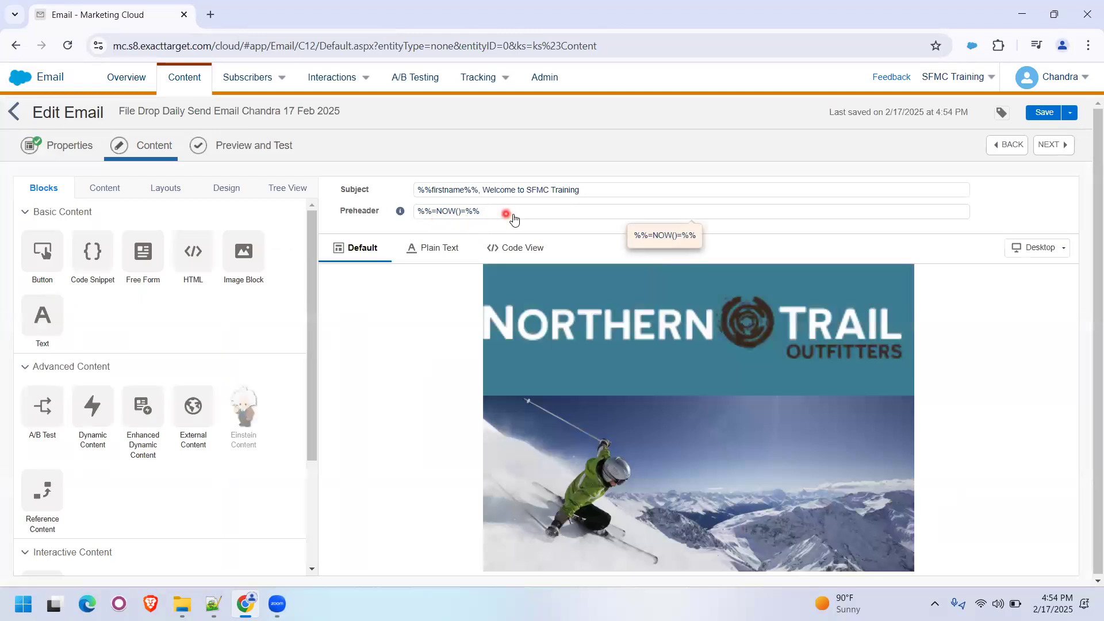
{"action": "left_click", "coordinate": [514, 214]}
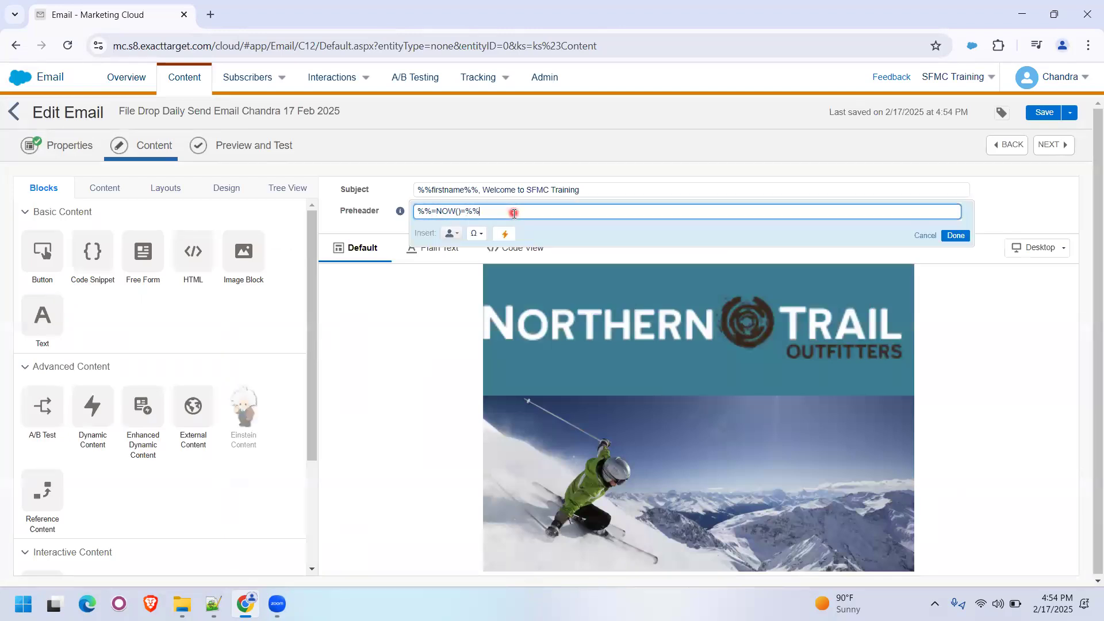
{"action": "type", "text": "File Drop"}
{"action": "left_click", "coordinate": [954, 236]}
{"action": "left_click", "coordinate": [1043, 118]}
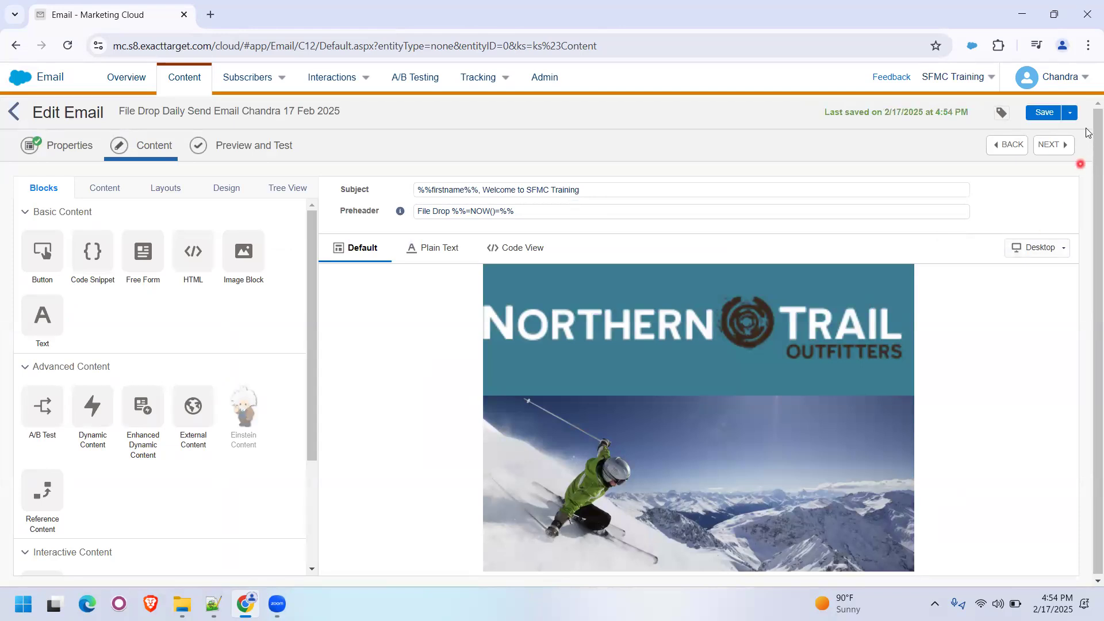
{"action": "left_click", "coordinate": [1070, 113]}
{"action": "left_click", "coordinate": [1029, 130]}
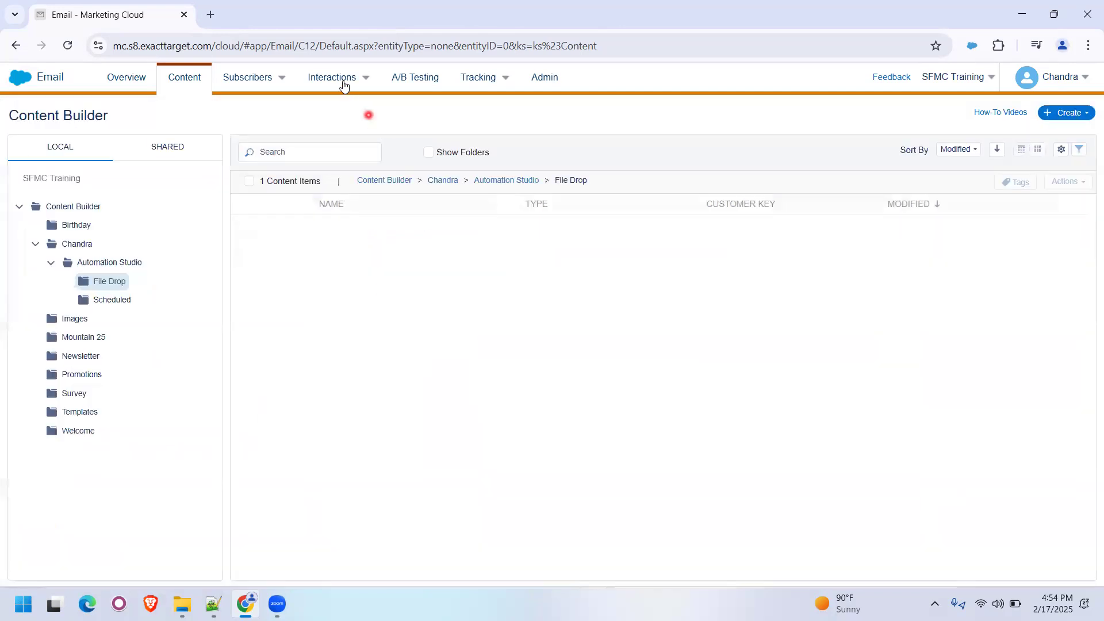
- Switch to Automation Studio and open the File Drop daily email send activity in the user-initiated File Drop folder for editing
{"action": "mouse_move", "coordinate": [334, 82]}
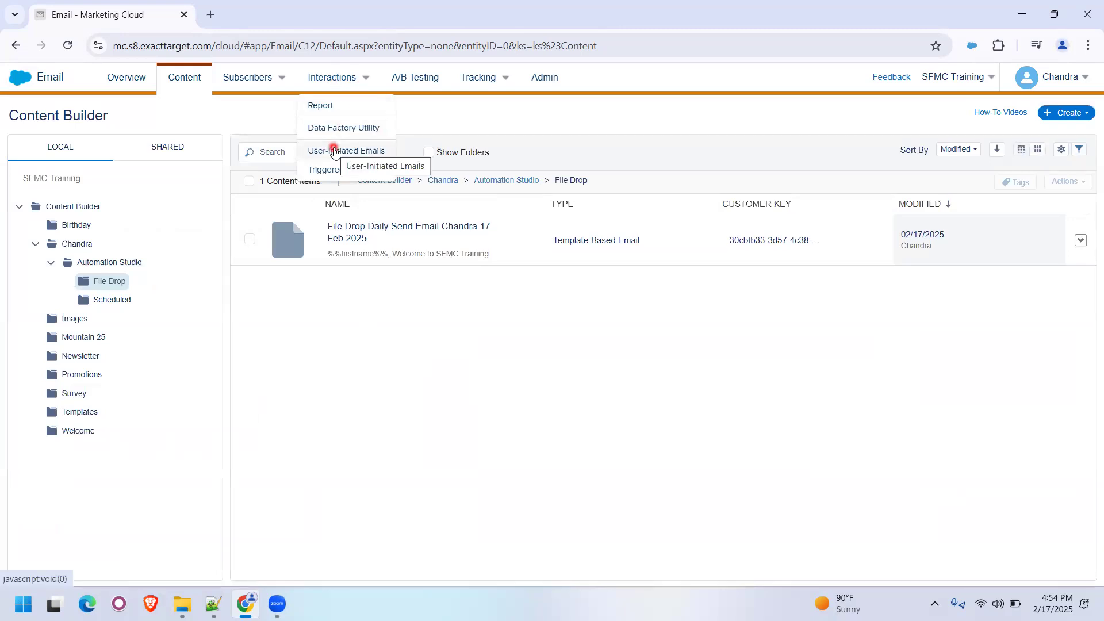
{"action": "mouse_move", "coordinate": [20, 85]}
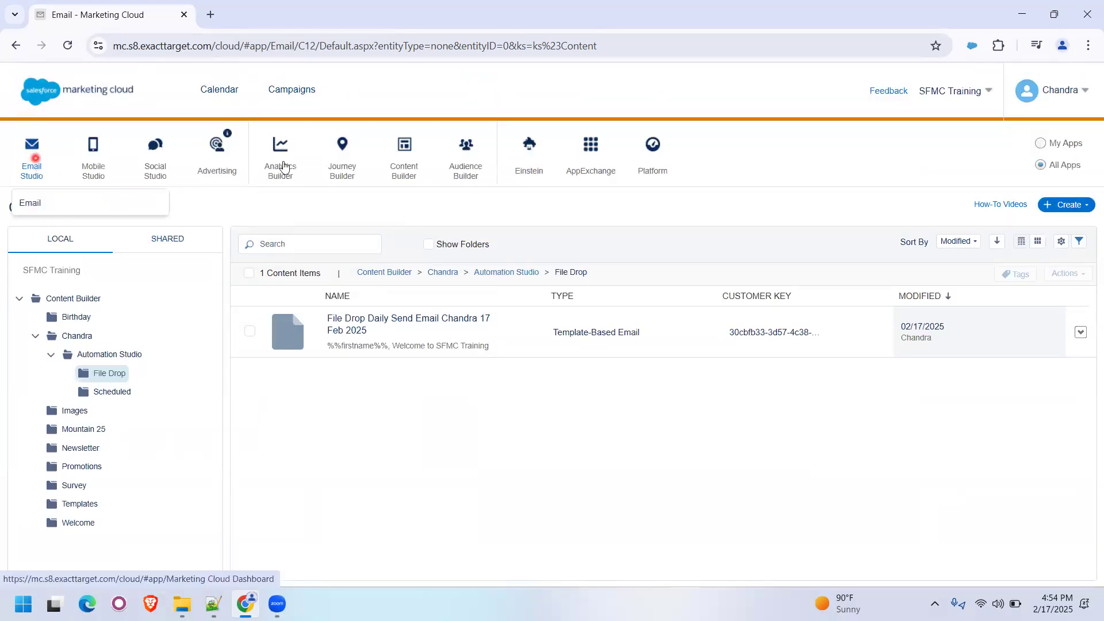
{"action": "mouse_move", "coordinate": [343, 163]}
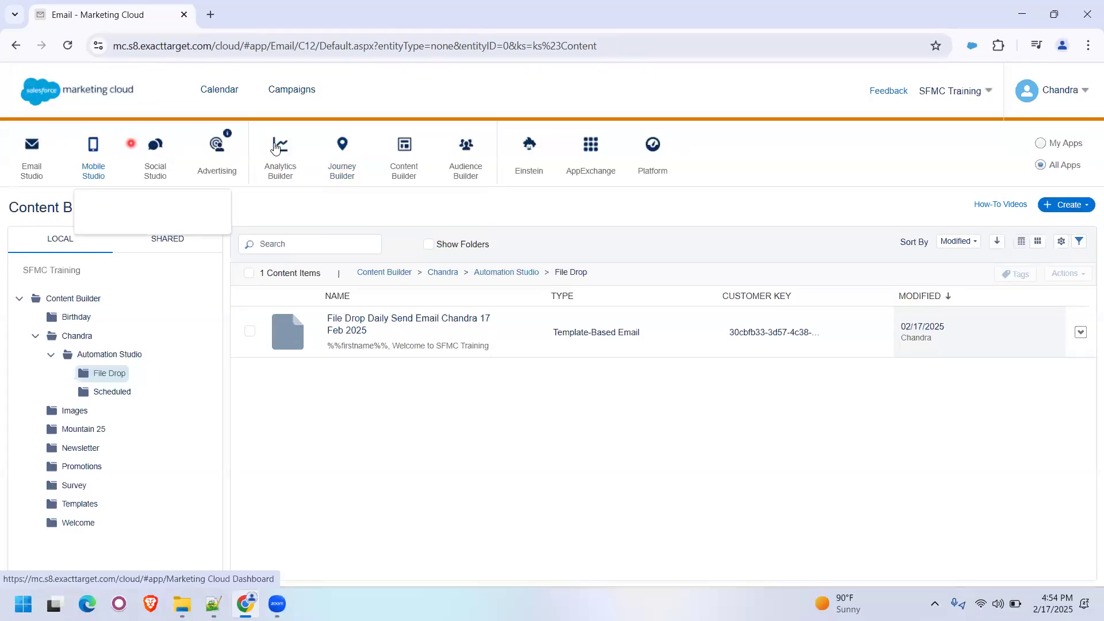
{"action": "left_click", "coordinate": [356, 206]}
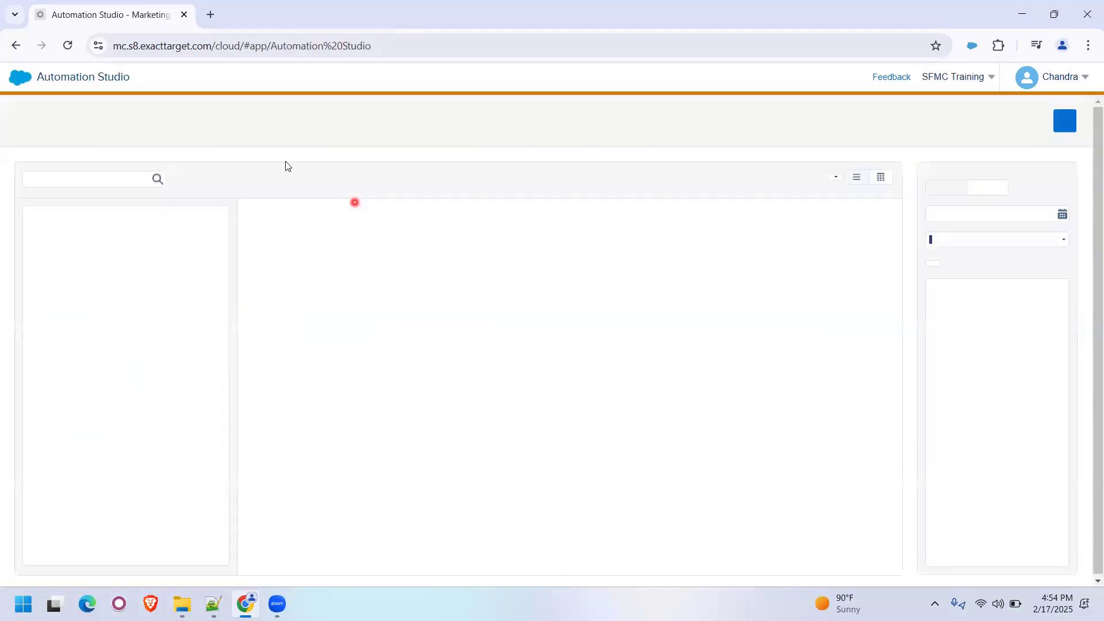
{"action": "left_click", "coordinate": [244, 119]}
{"action": "left_click", "coordinate": [239, 81]}
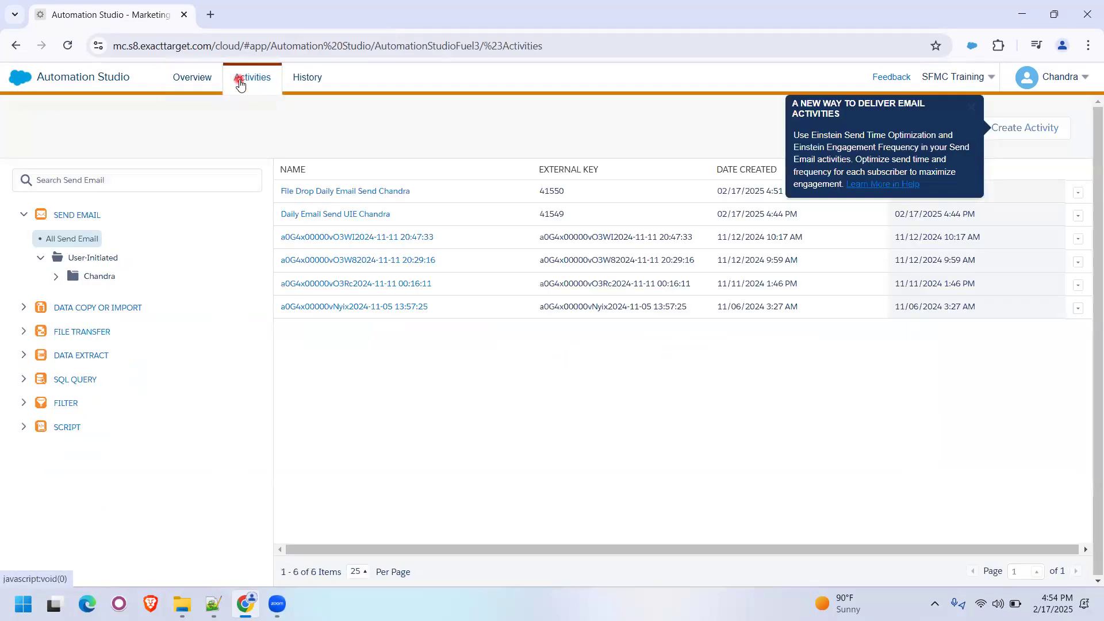
{"action": "left_click", "coordinate": [56, 276]}
{"action": "left_click", "coordinate": [126, 317]}
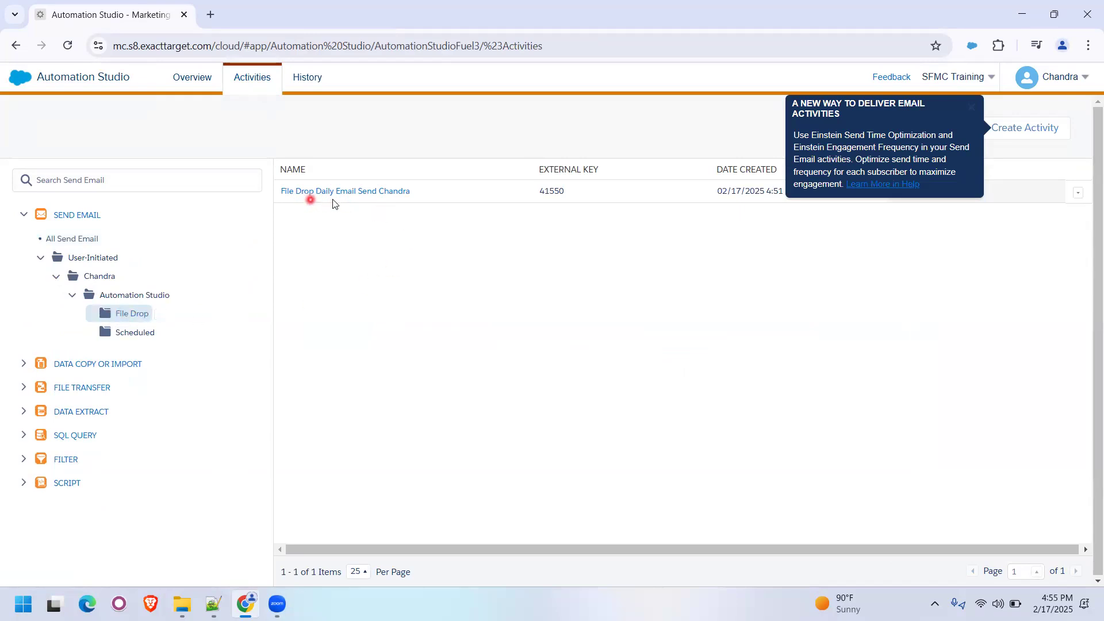
{"action": "left_click", "coordinate": [393, 192]}
{"action": "left_click", "coordinate": [1031, 134]}
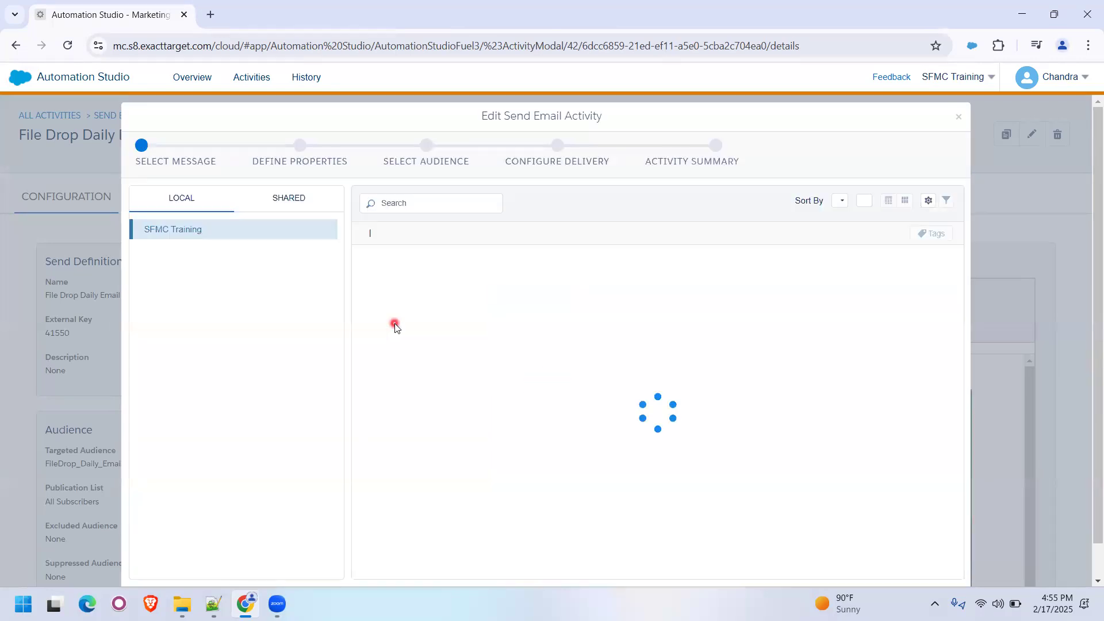
- Select the File Drop daily send email from the File Drop folder as the activity's message and replace its subject and preheader
{"action": "left_click", "coordinate": [225, 334]}
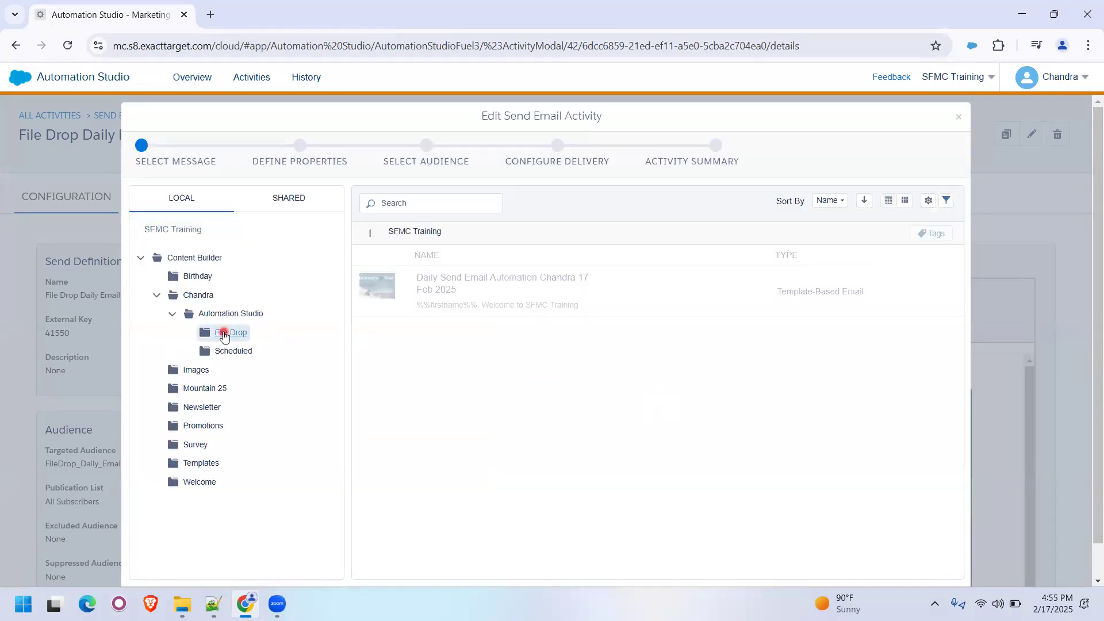
{"action": "left_click", "coordinate": [466, 300]}
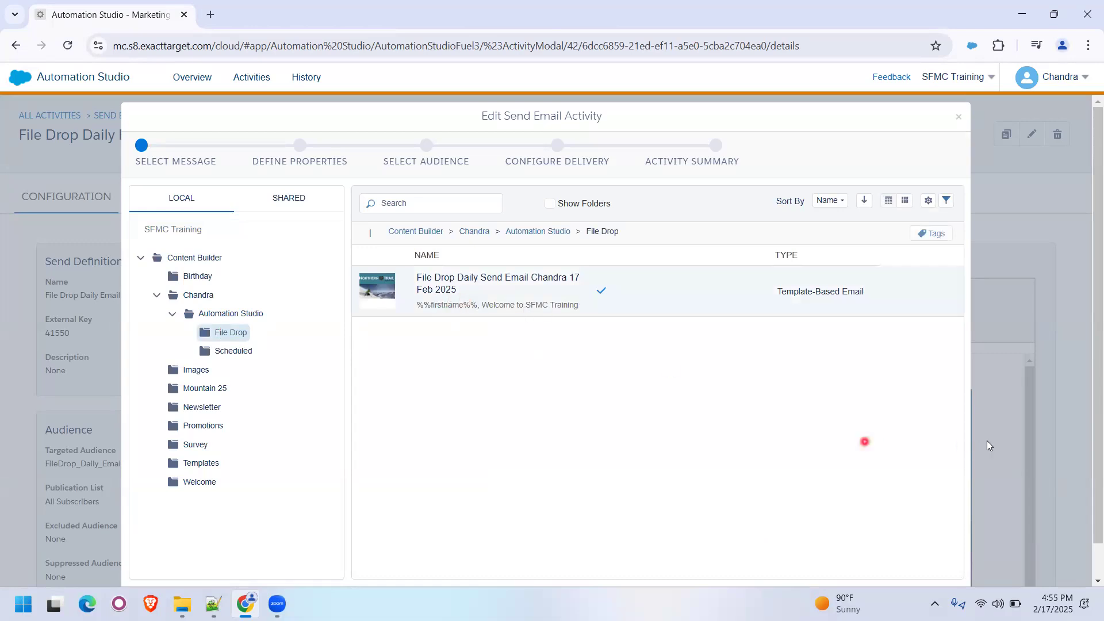
{"action": "scroll", "coordinate": [989, 495], "scroll_direction": "down", "scroll_amount": 1}
{"action": "left_click", "coordinate": [960, 567]}
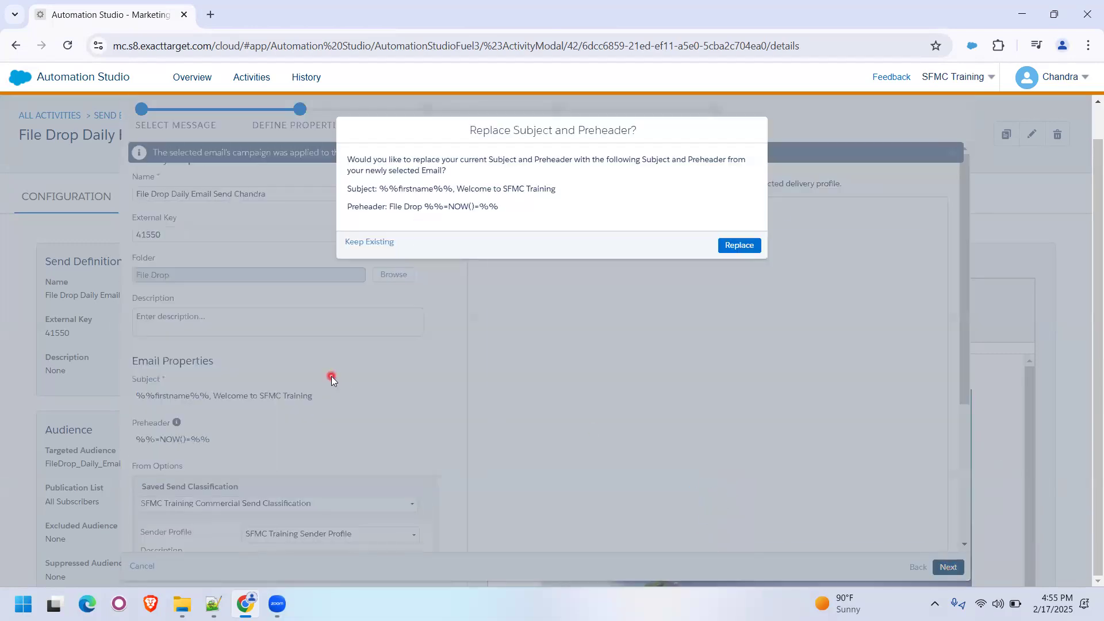
{"action": "left_click", "coordinate": [740, 246]}
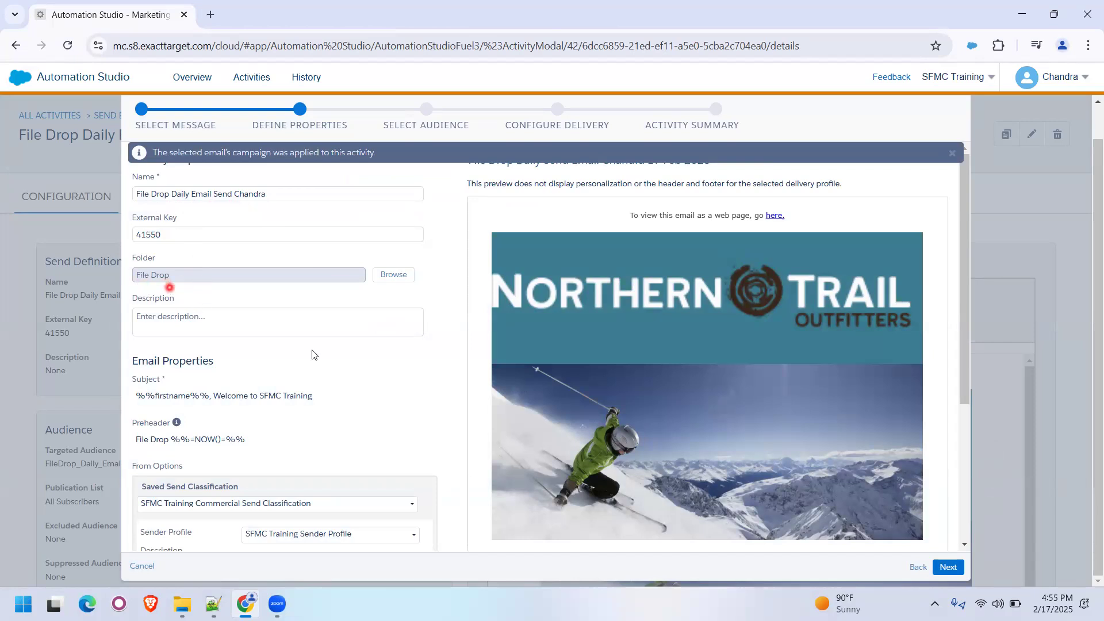
- Keep the activity's properties and audience, set its tracking destination folder to File Drop, and finish it after confirming it is ready to send
{"action": "scroll", "coordinate": [290, 335], "scroll_direction": "down", "scroll_amount": 4}
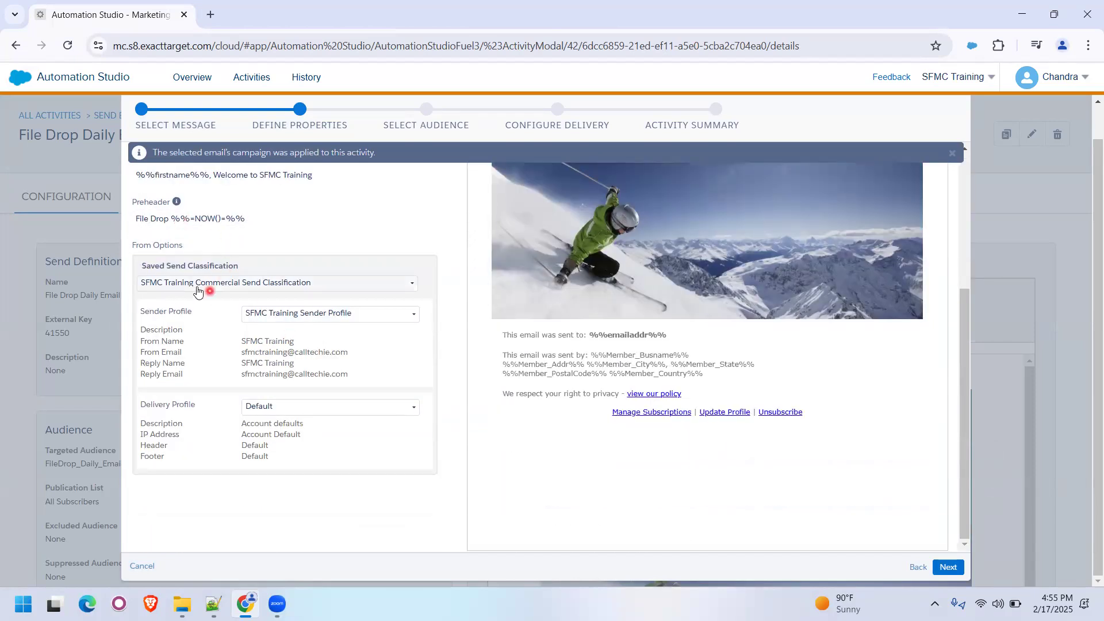
{"action": "left_click", "coordinate": [948, 567]}
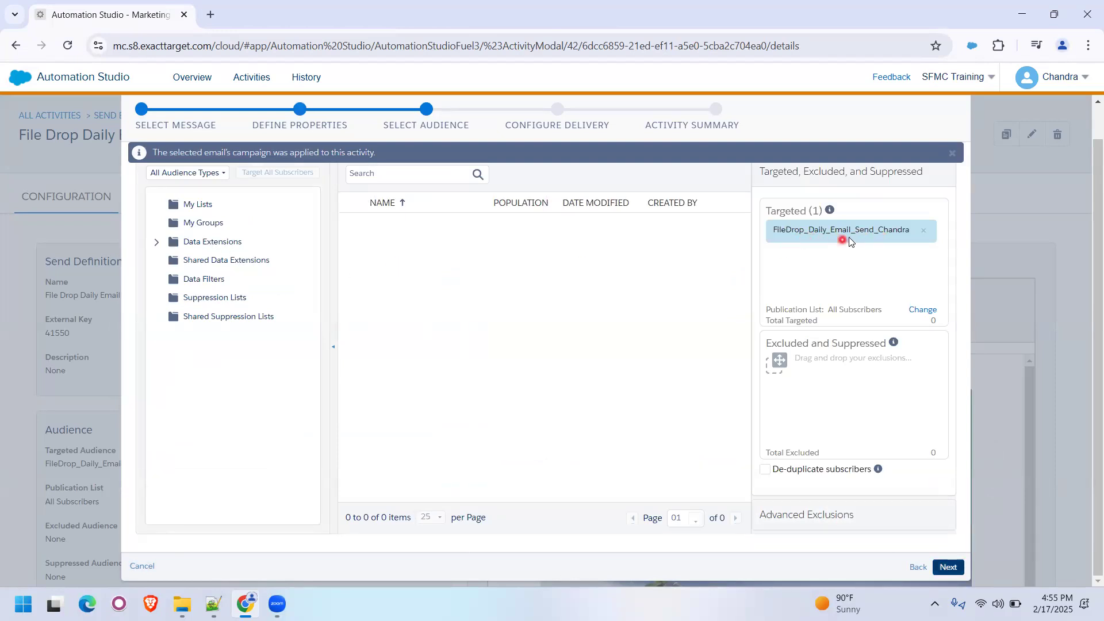
{"action": "left_click", "coordinate": [948, 567]}
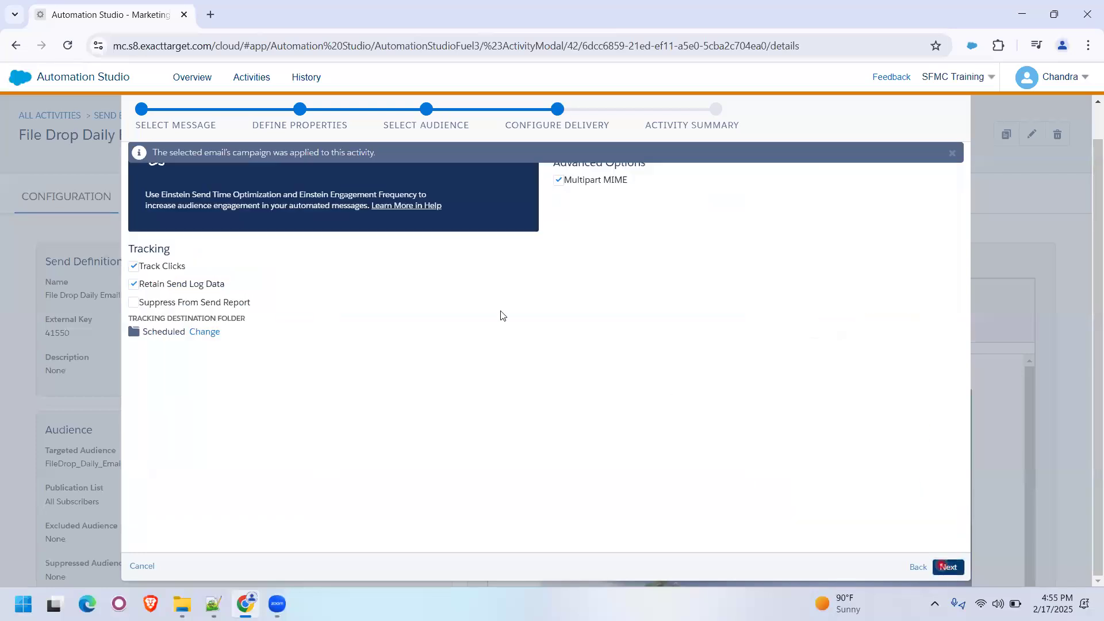
{"action": "left_click", "coordinate": [204, 332]}
{"action": "left_click", "coordinate": [449, 228]}
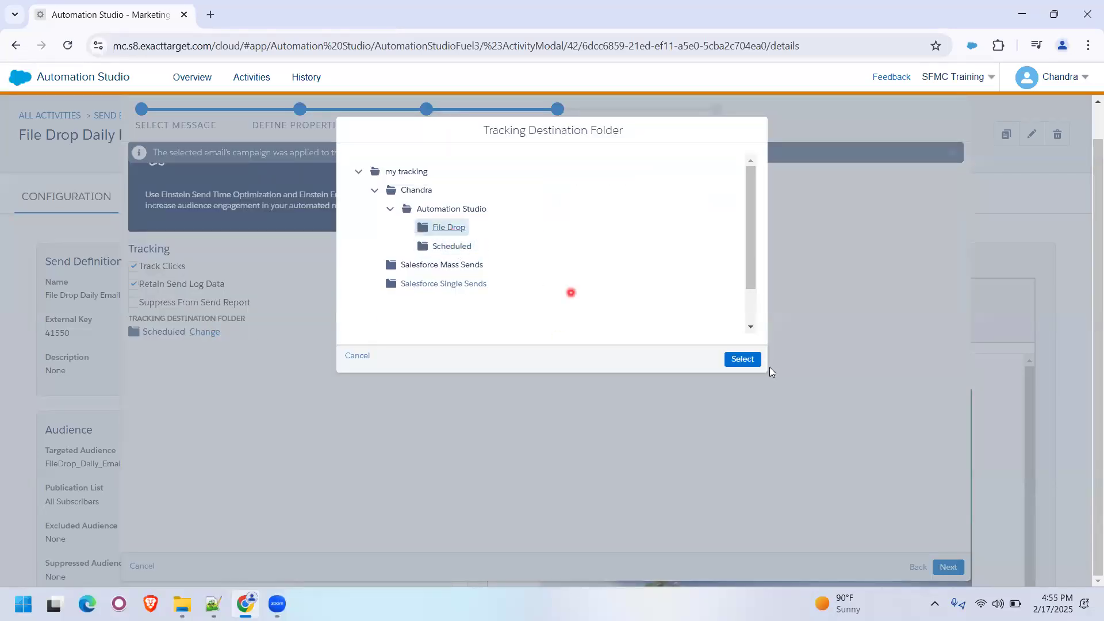
{"action": "left_click", "coordinate": [742, 358]}
{"action": "left_click", "coordinate": [949, 567]}
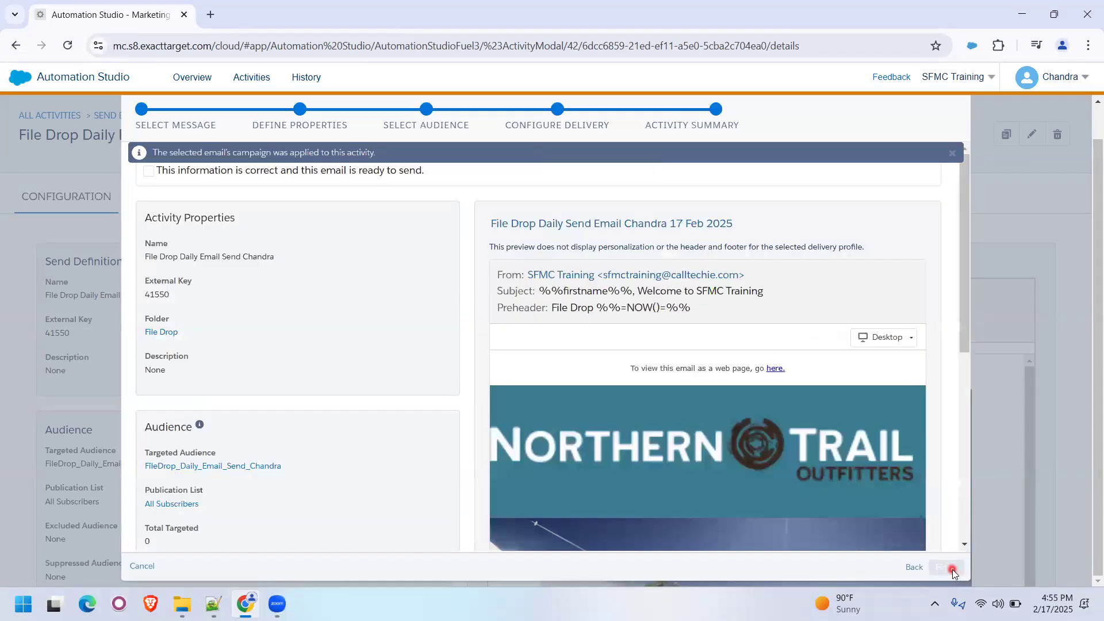
{"action": "left_click", "coordinate": [149, 170]}
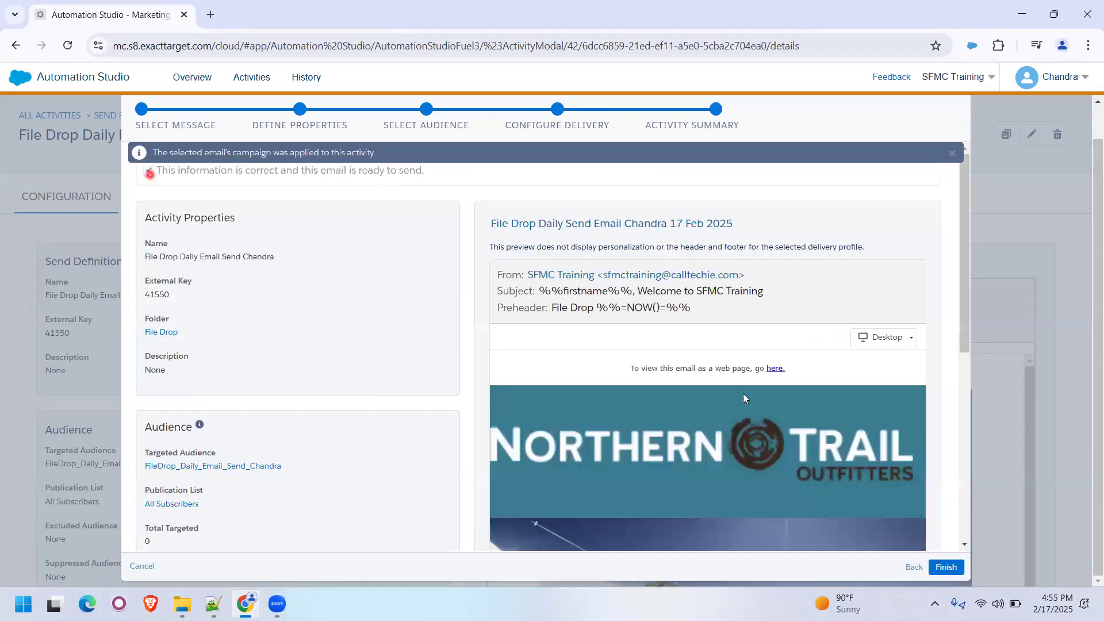
{"action": "left_click", "coordinate": [955, 567]}
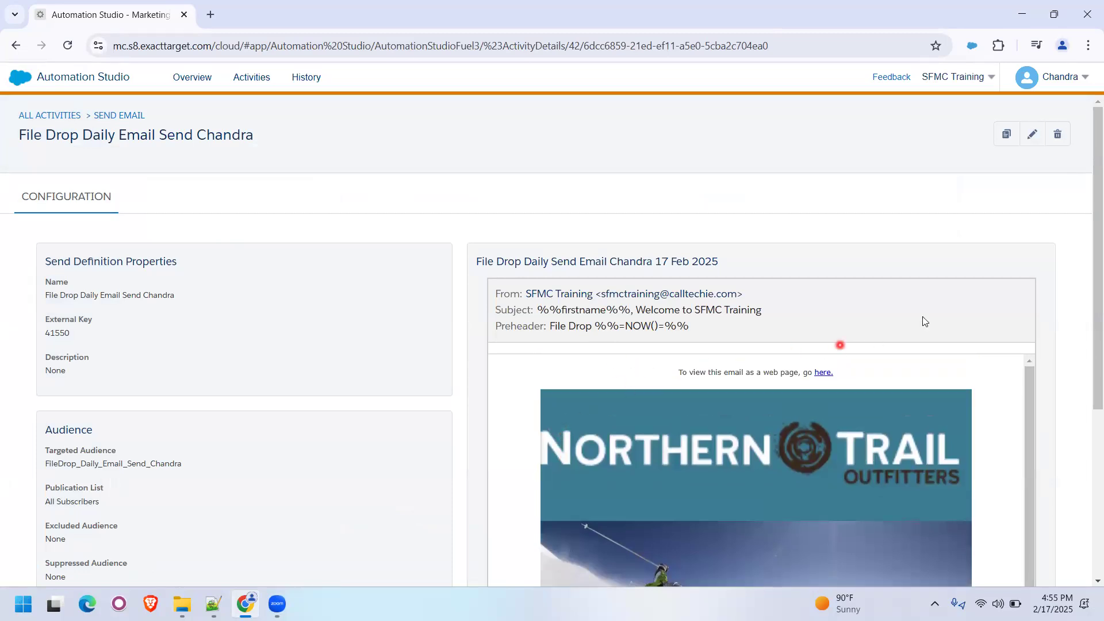
- Open the workflow of the Daily Email Send File Drop Automation from the automations overview
{"action": "left_click", "coordinate": [246, 86]}
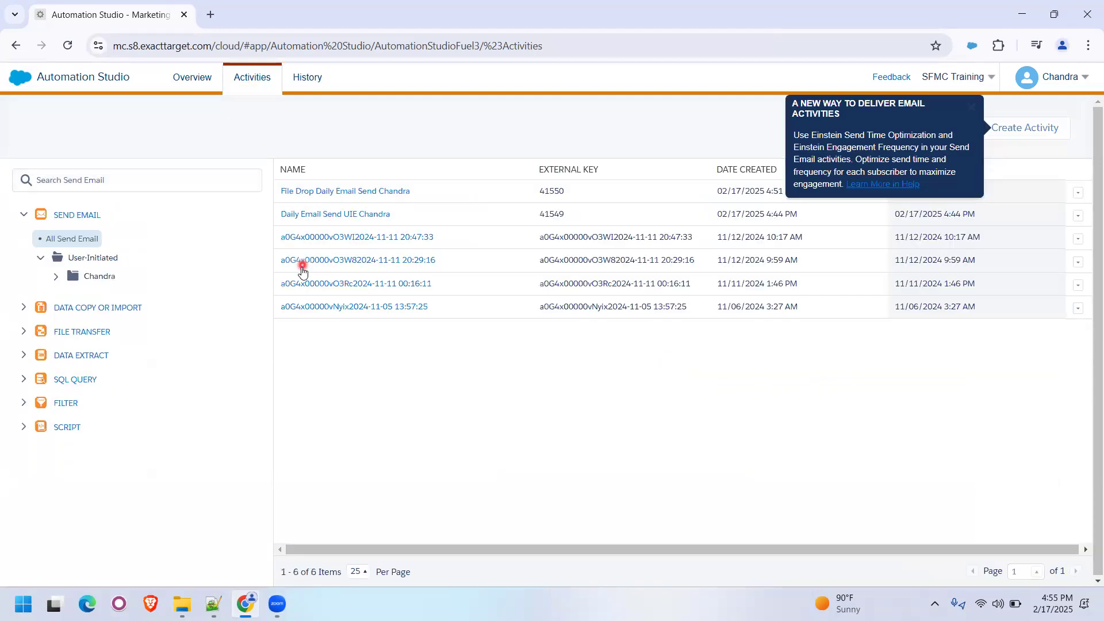
{"action": "left_click", "coordinate": [180, 83]}
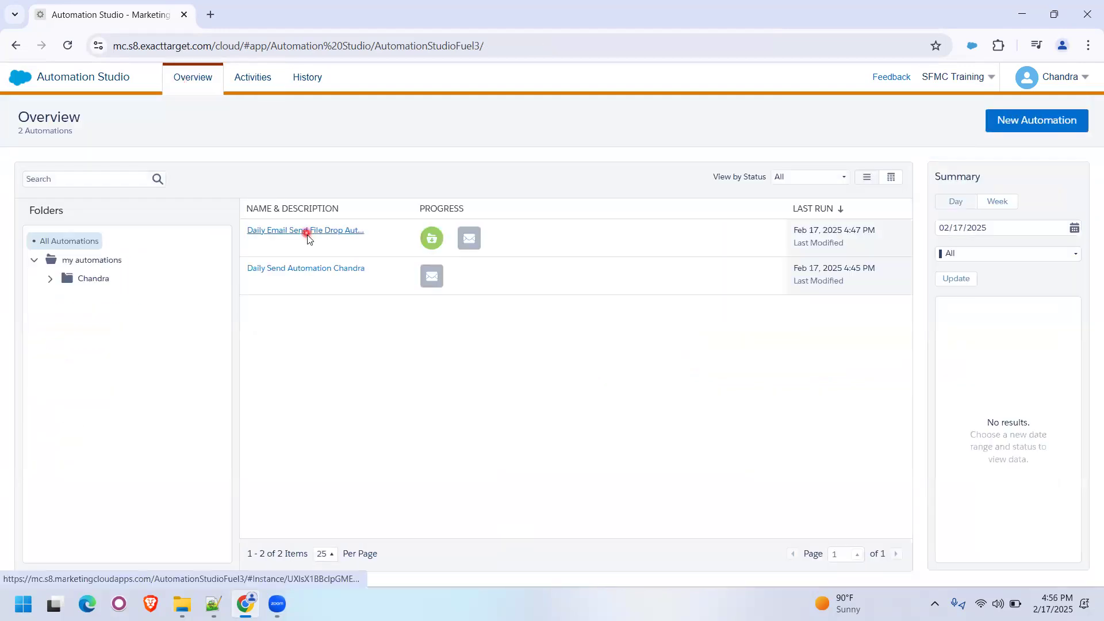
{"action": "left_click", "coordinate": [306, 235]}
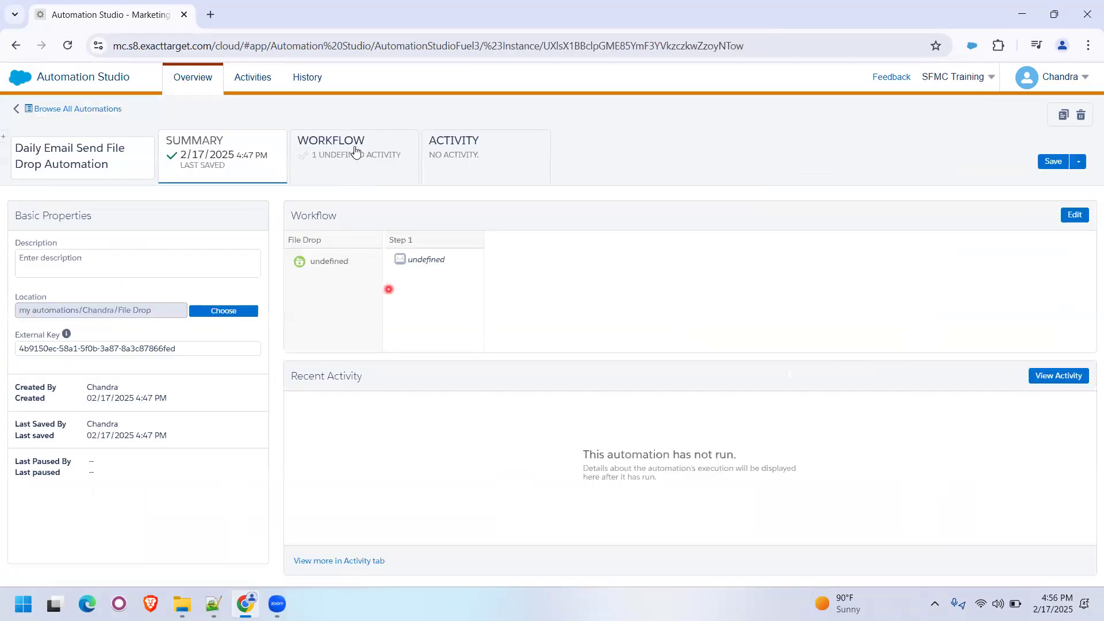
{"action": "left_click", "coordinate": [361, 160]}
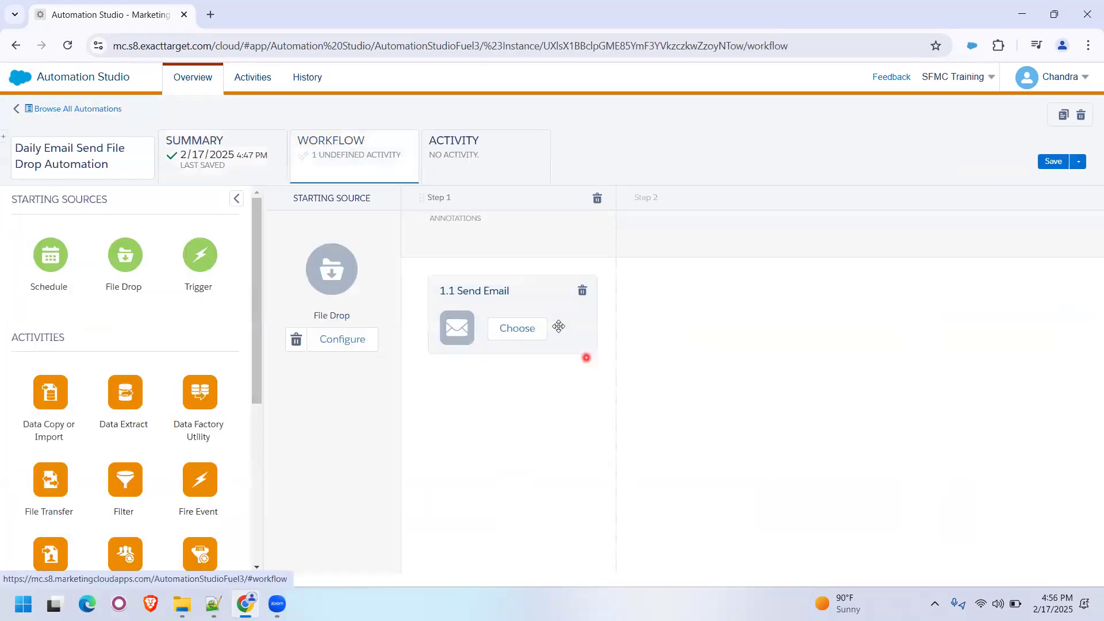
- Assign the File Drop daily email send activity from the user-initiated File Drop folder to Send Email in Step 1, and try to save
{"action": "left_click", "coordinate": [529, 323]}
{"action": "left_click", "coordinate": [182, 305]}
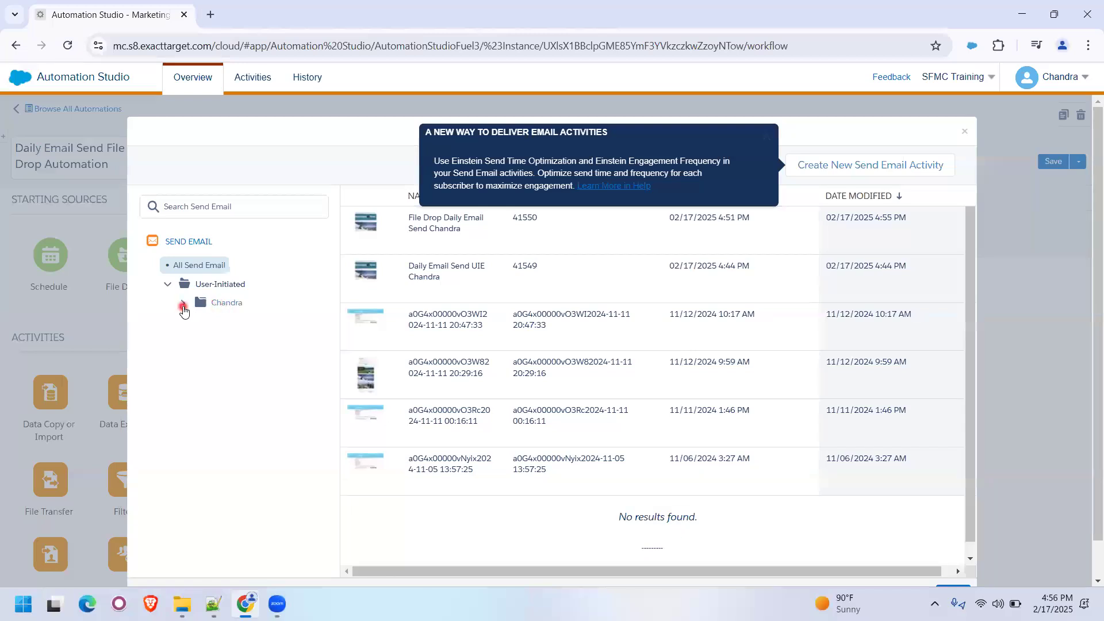
{"action": "left_click", "coordinate": [199, 321]}
{"action": "left_click", "coordinate": [278, 341]}
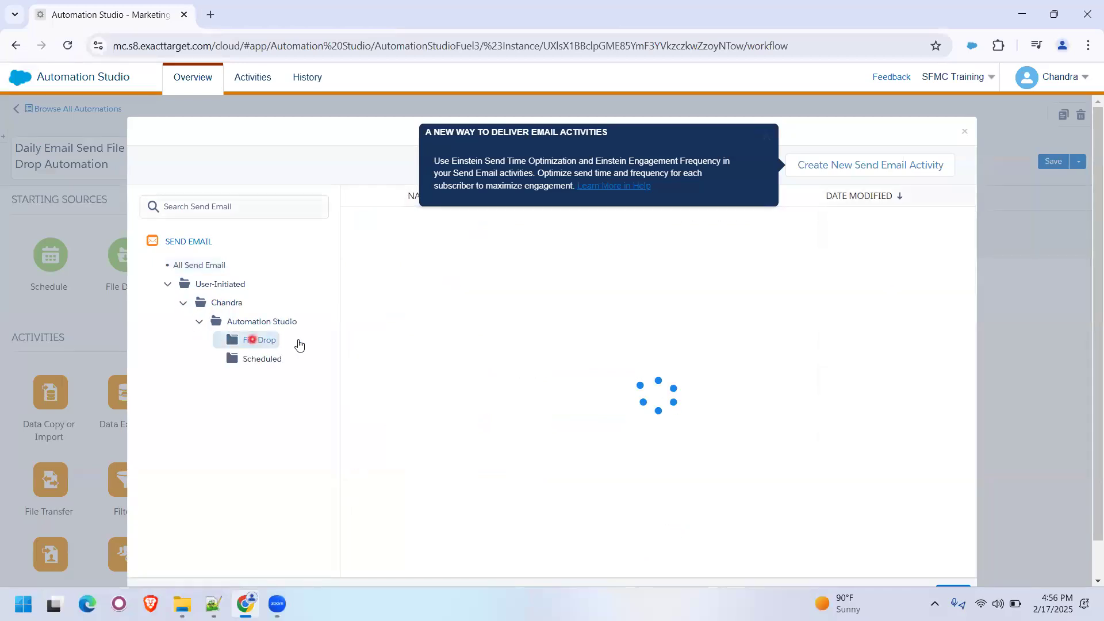
{"action": "left_click", "coordinate": [484, 245]}
{"action": "left_click", "coordinate": [956, 552]}
{"action": "left_click", "coordinate": [1053, 161]}
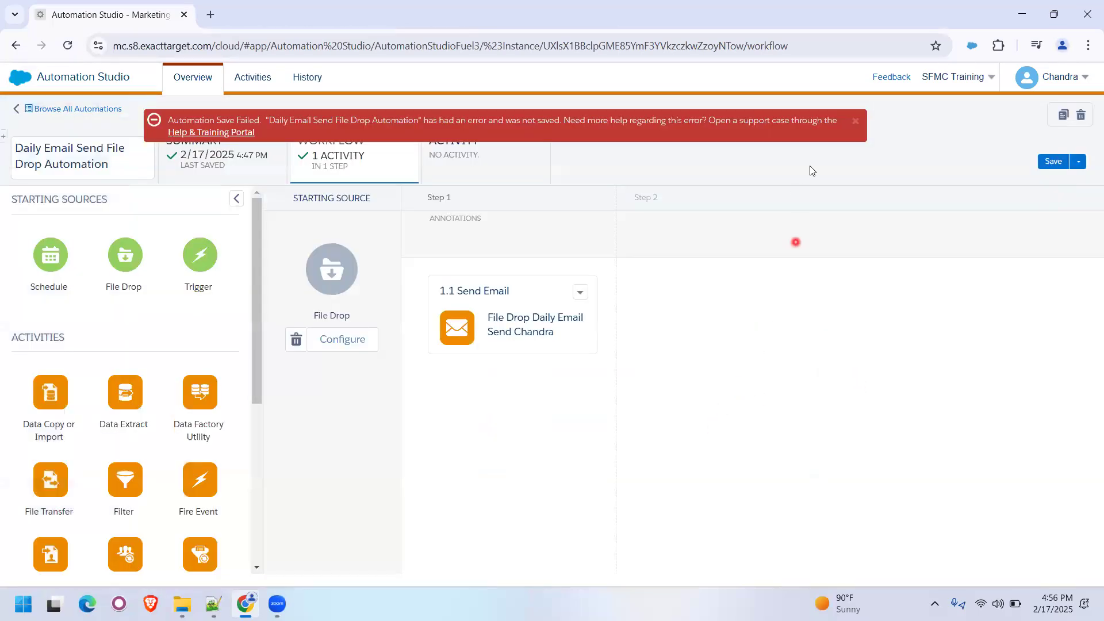
{"action": "left_click", "coordinate": [855, 123]}
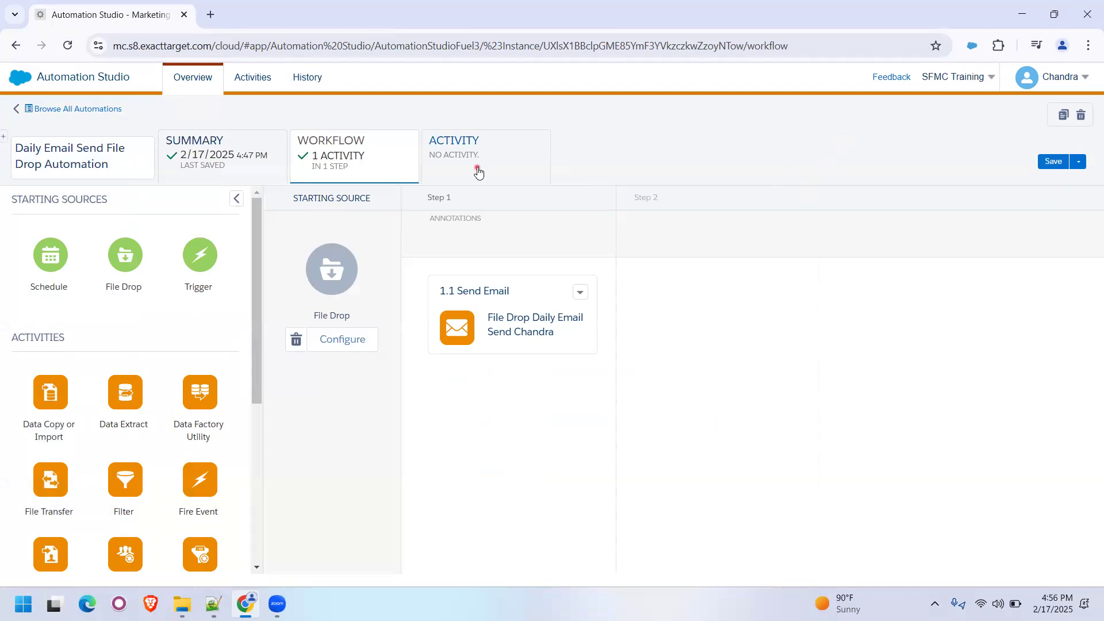
- Try to leave the automation for the list of all automations, saving its changes with File Drop as the location
{"action": "left_click", "coordinate": [479, 170]}
{"action": "left_click", "coordinate": [362, 165]}
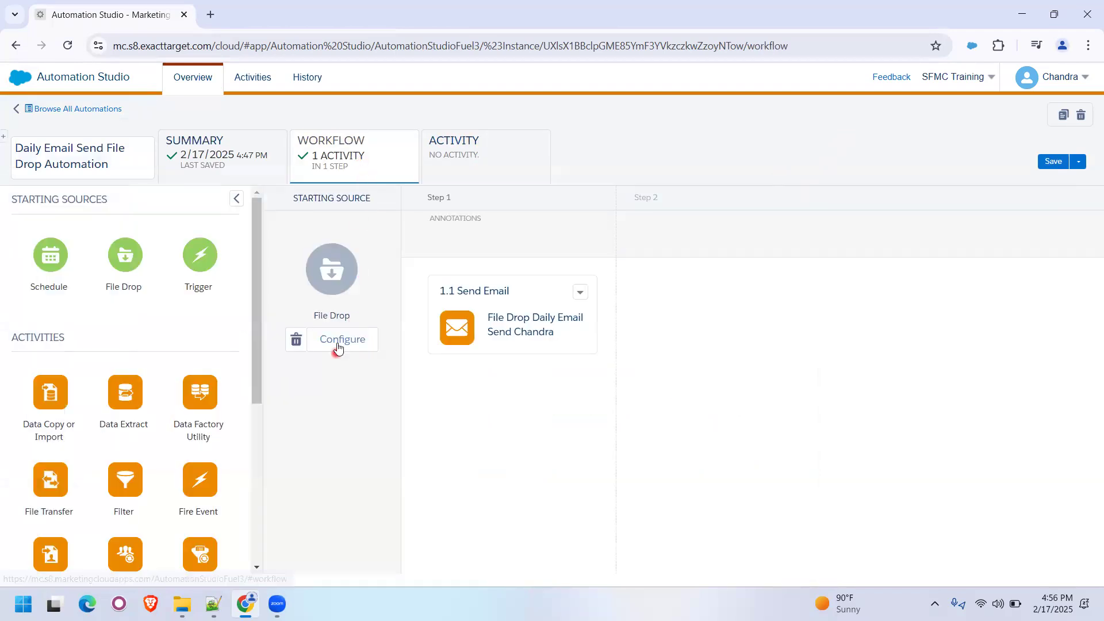
{"action": "left_click", "coordinate": [52, 109]}
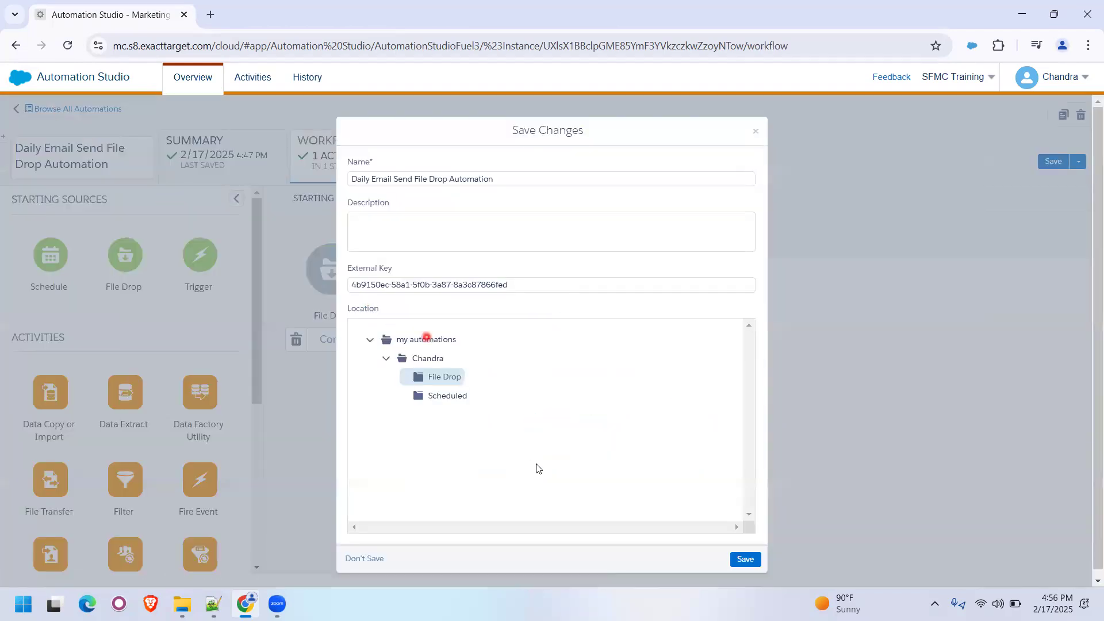
{"action": "left_click", "coordinate": [733, 560]}
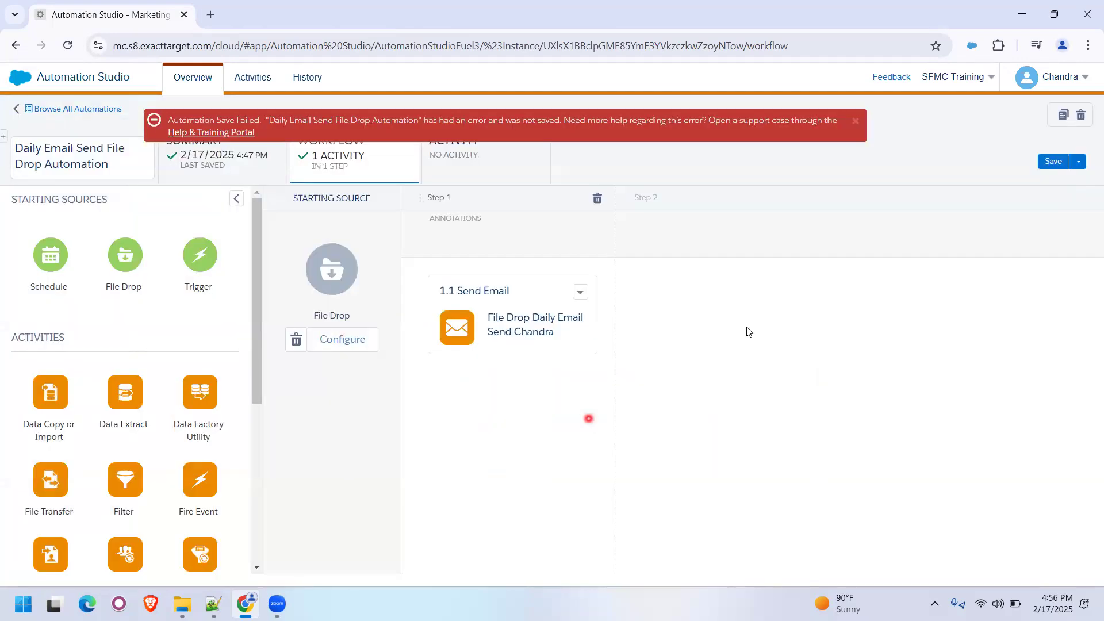
{"action": "left_click", "coordinate": [854, 121]}
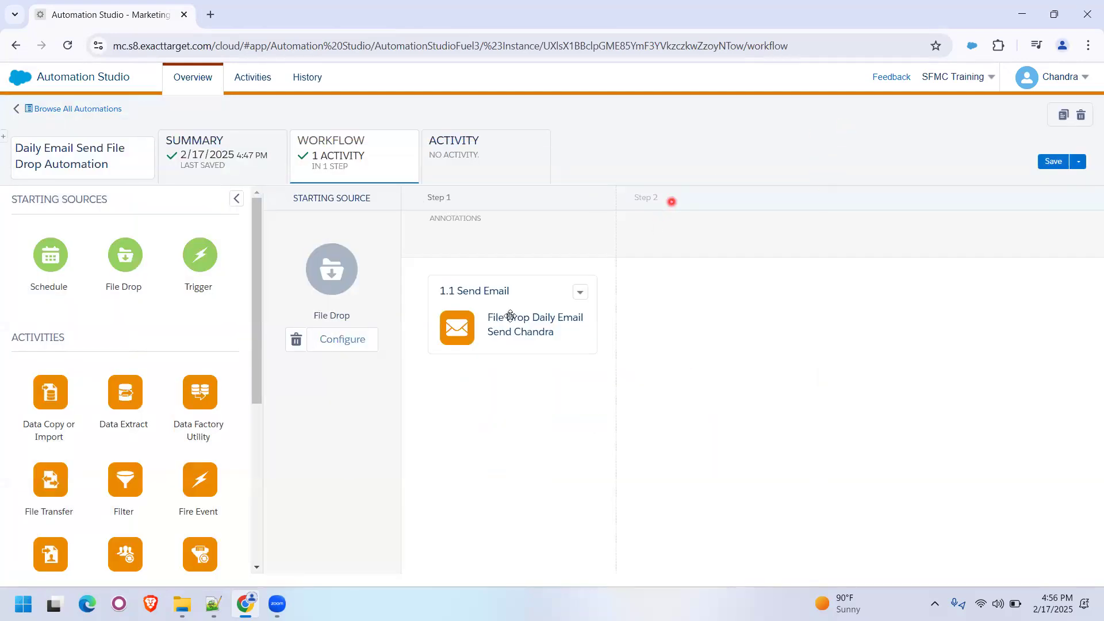
- Replace the automation's File Drop starting source with Schedule and save the automation
{"action": "left_click", "coordinate": [296, 340]}
{"action": "left_click", "coordinate": [367, 305]}
{"action": "left_click_drag", "start_coordinate": [61, 261], "coordinate": [348, 281]}
{"action": "left_click", "coordinate": [1050, 163]}
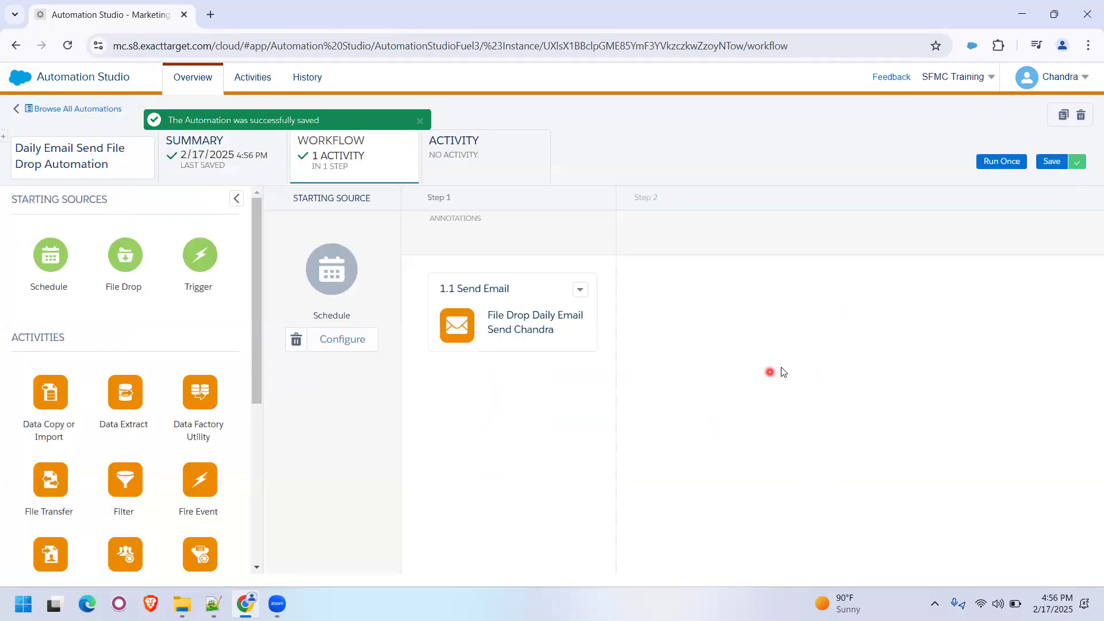
- Replace the Schedule starting source with File Drop and save the automation
{"action": "left_click", "coordinate": [296, 340]}
{"action": "left_click", "coordinate": [367, 306]}
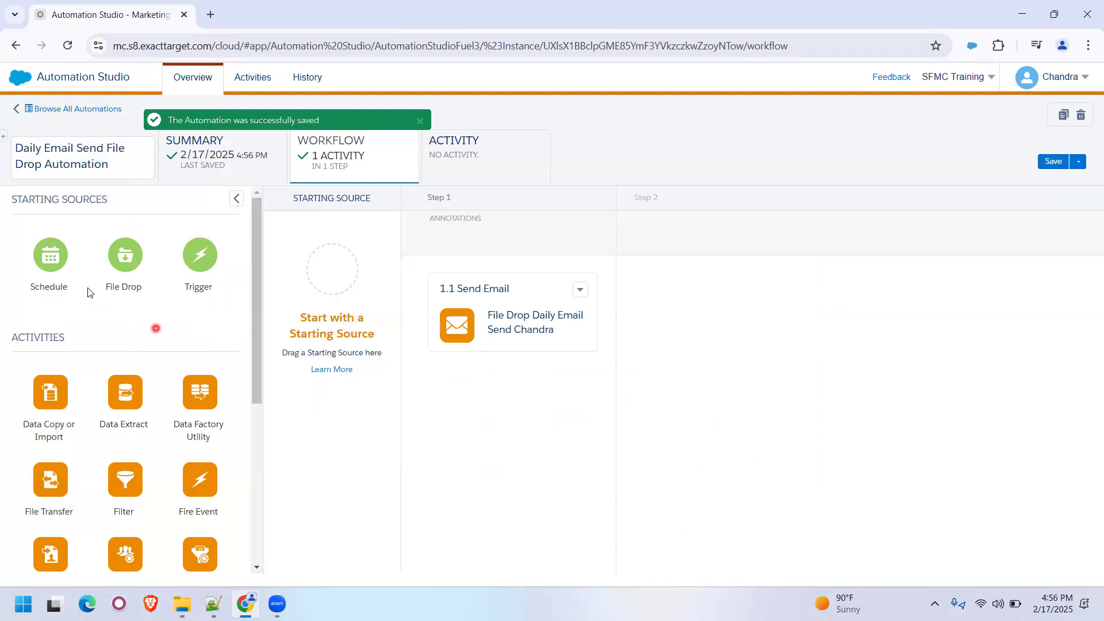
{"action": "left_click_drag", "start_coordinate": [121, 261], "coordinate": [353, 336]}
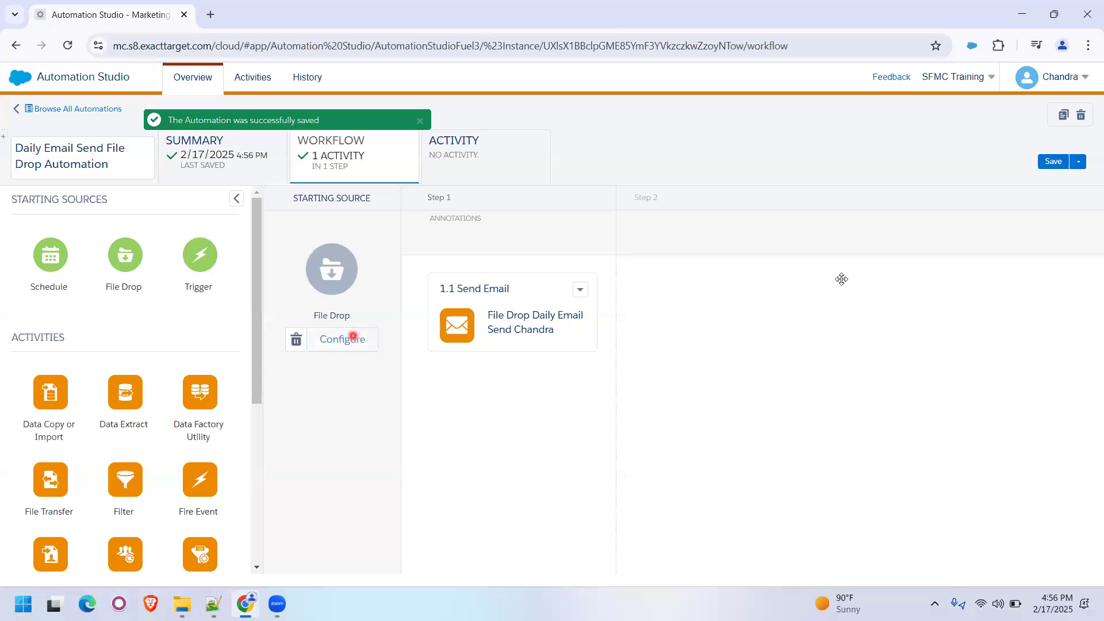
{"action": "left_click", "coordinate": [1053, 162]}
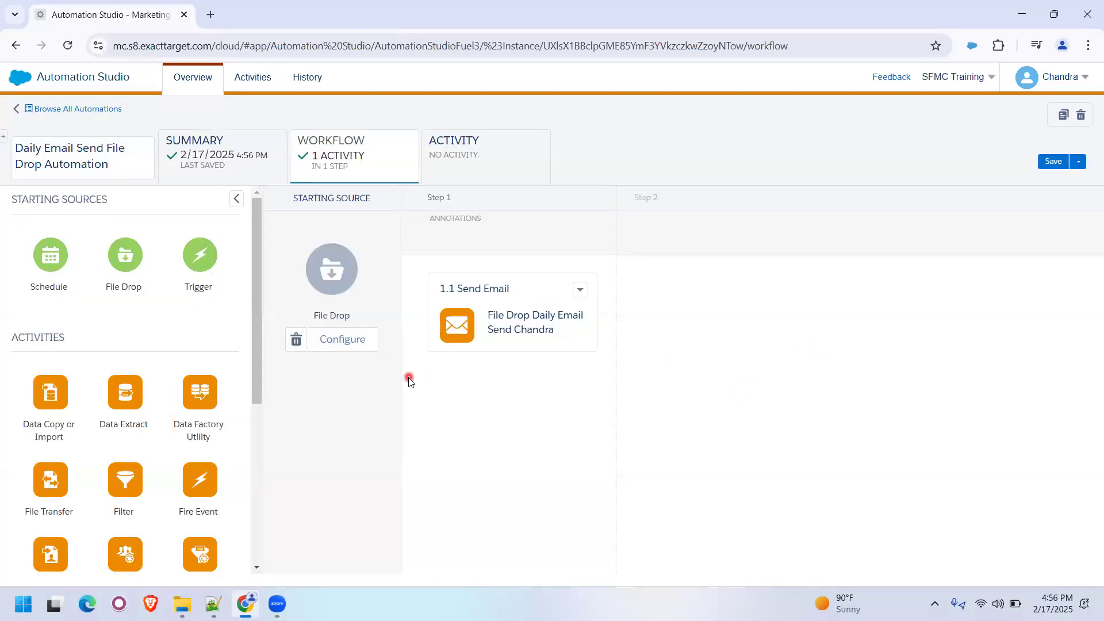
- Return to the automations overview and reopen the file drop automation from the File Drop folder to check its saved workflow
{"action": "left_click", "coordinate": [95, 109]}
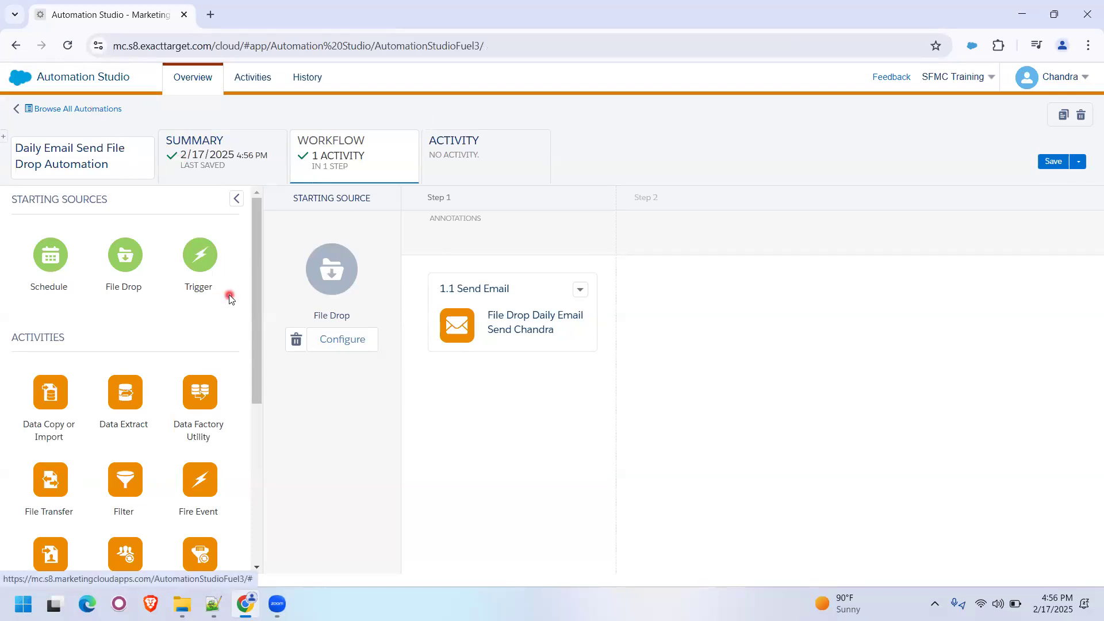
{"action": "left_click", "coordinate": [51, 282]}
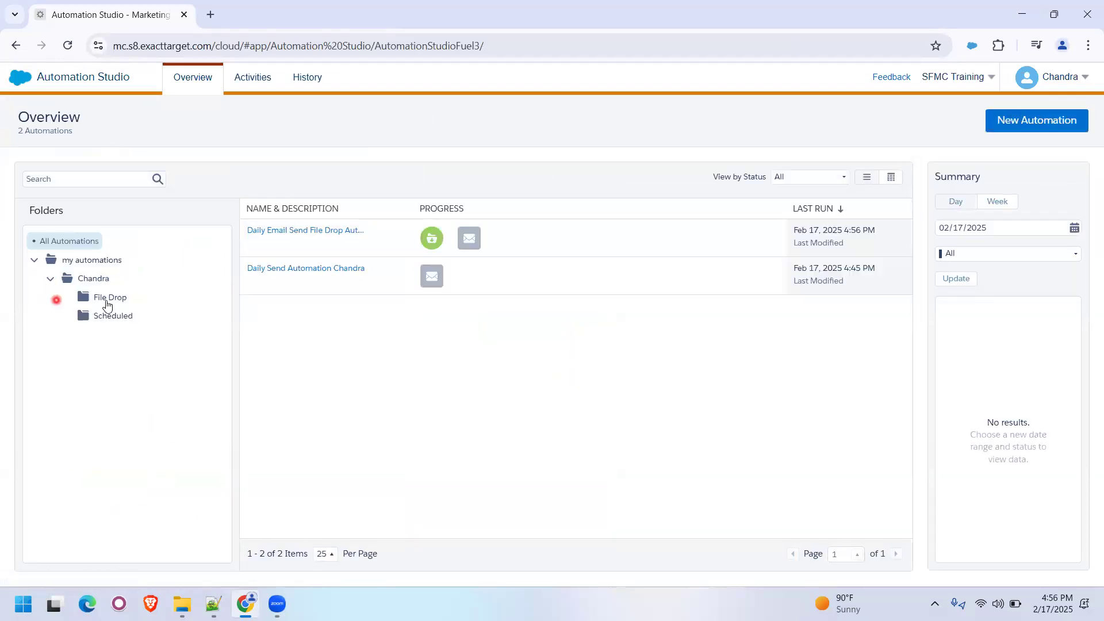
{"action": "left_click", "coordinate": [108, 298]}
{"action": "mouse_move", "coordinate": [334, 233]}
{"action": "left_click", "coordinate": [337, 258]}
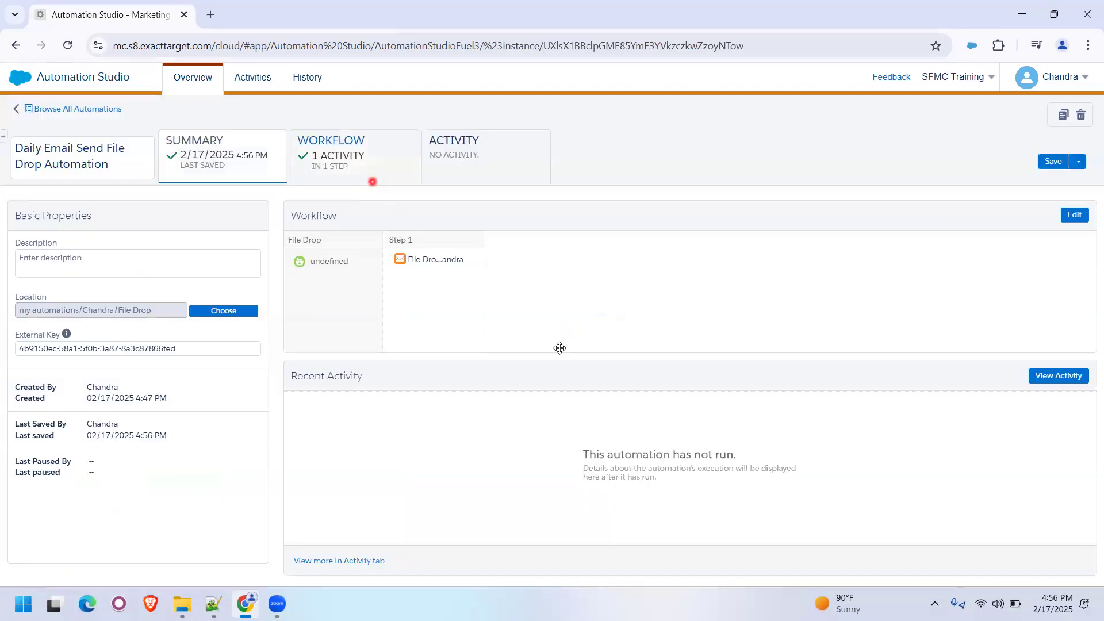
{"action": "left_click", "coordinate": [559, 348]}
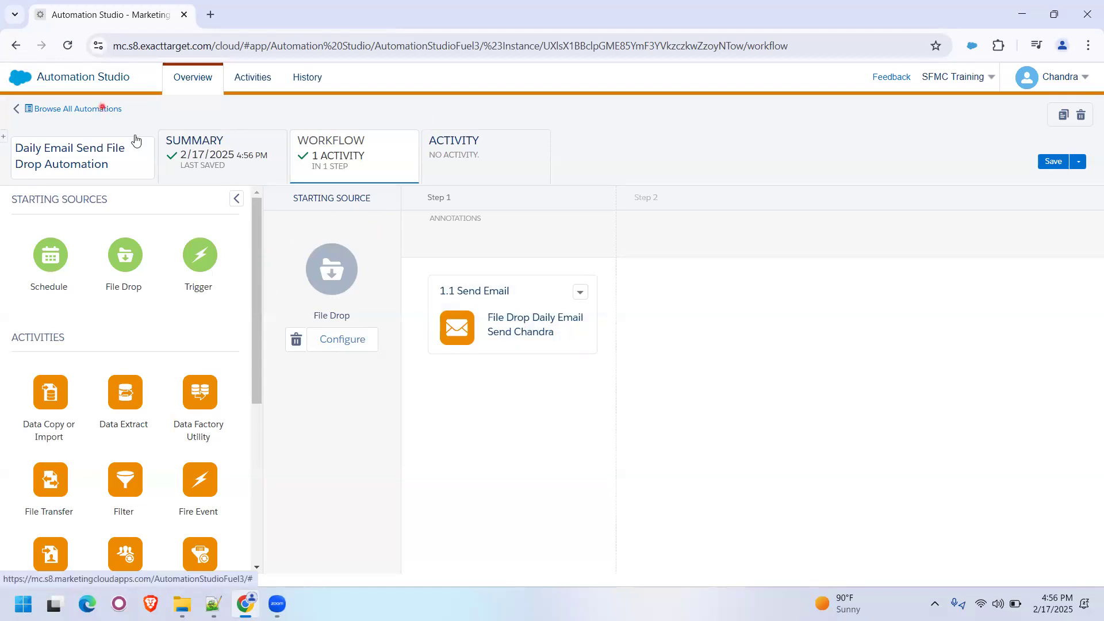
- Open the workflow of the scheduled Daily Send Automation from the automations overview and save it
{"action": "left_click", "coordinate": [104, 115]}
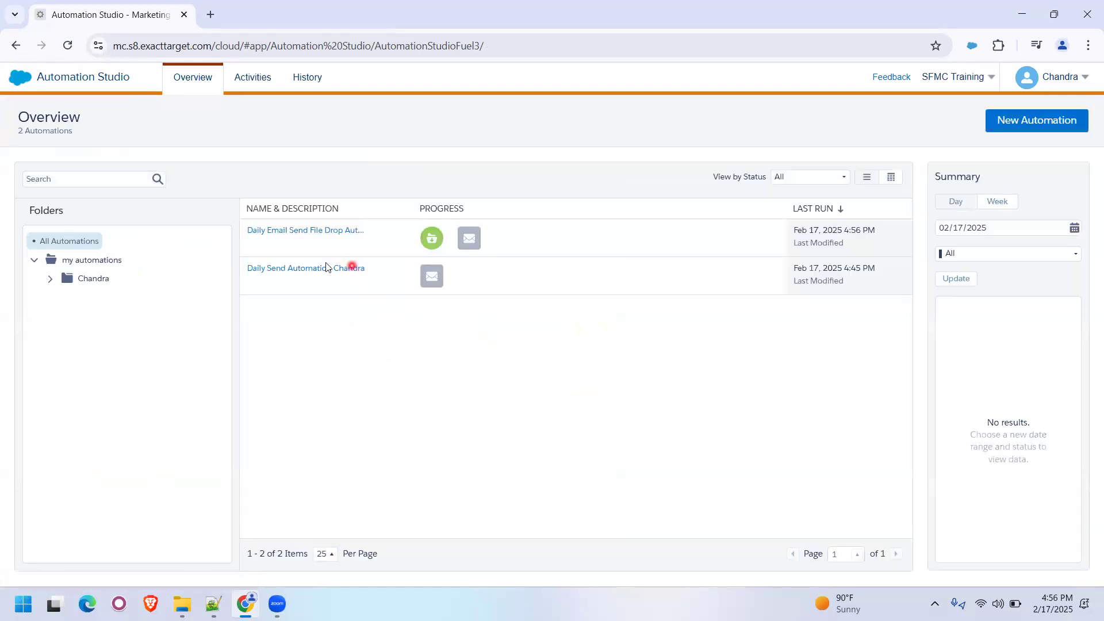
{"action": "left_click", "coordinate": [315, 269]}
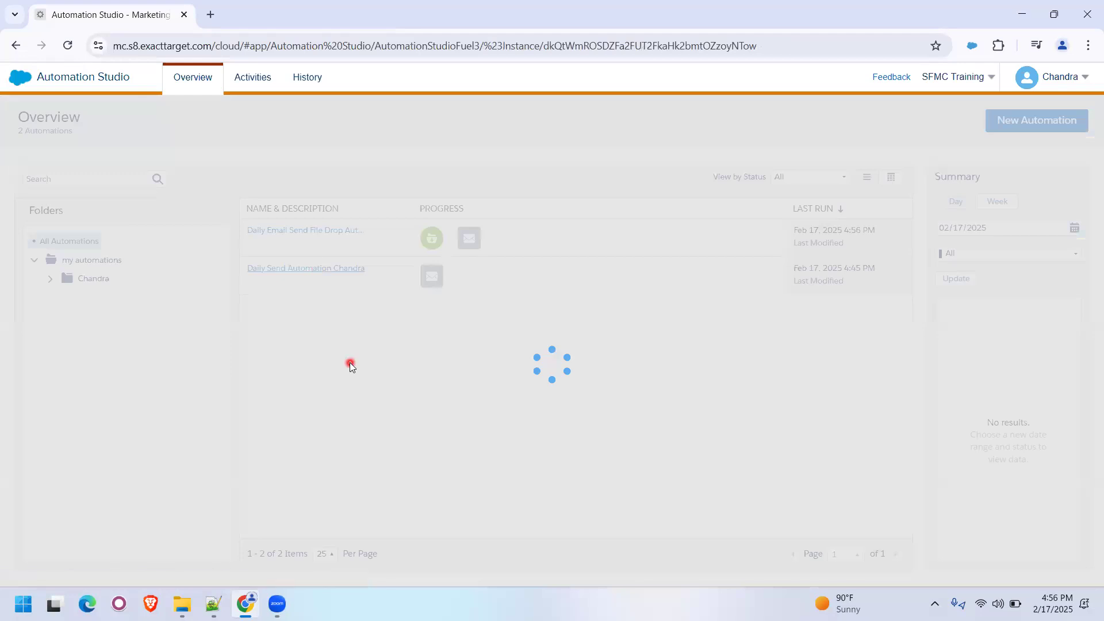
{"action": "left_click", "coordinate": [381, 179]}
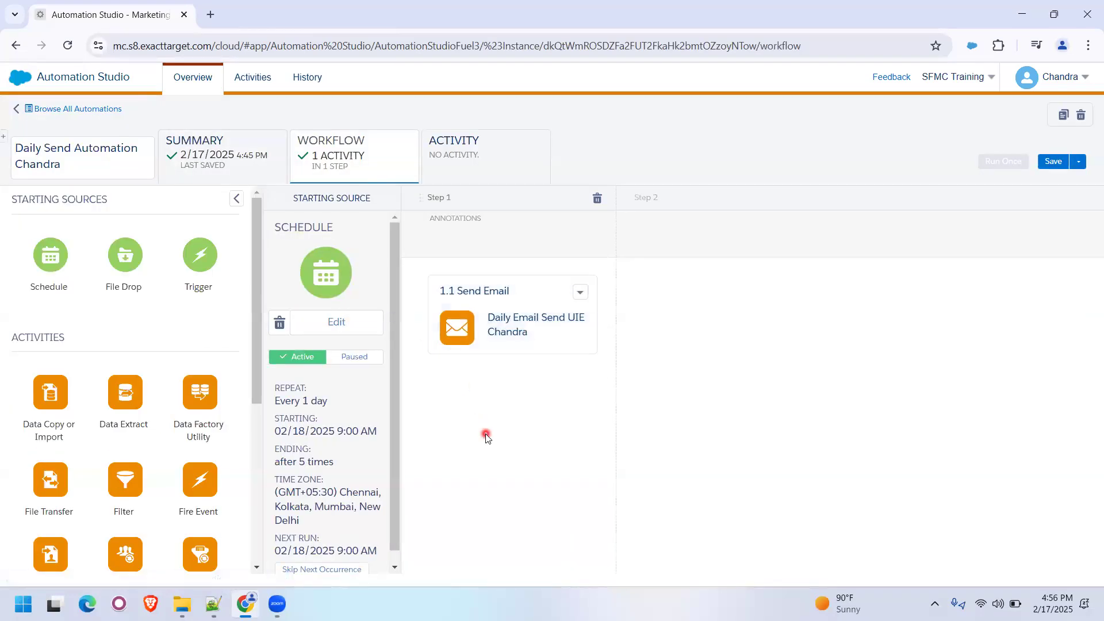
{"action": "left_click", "coordinate": [1053, 161]}
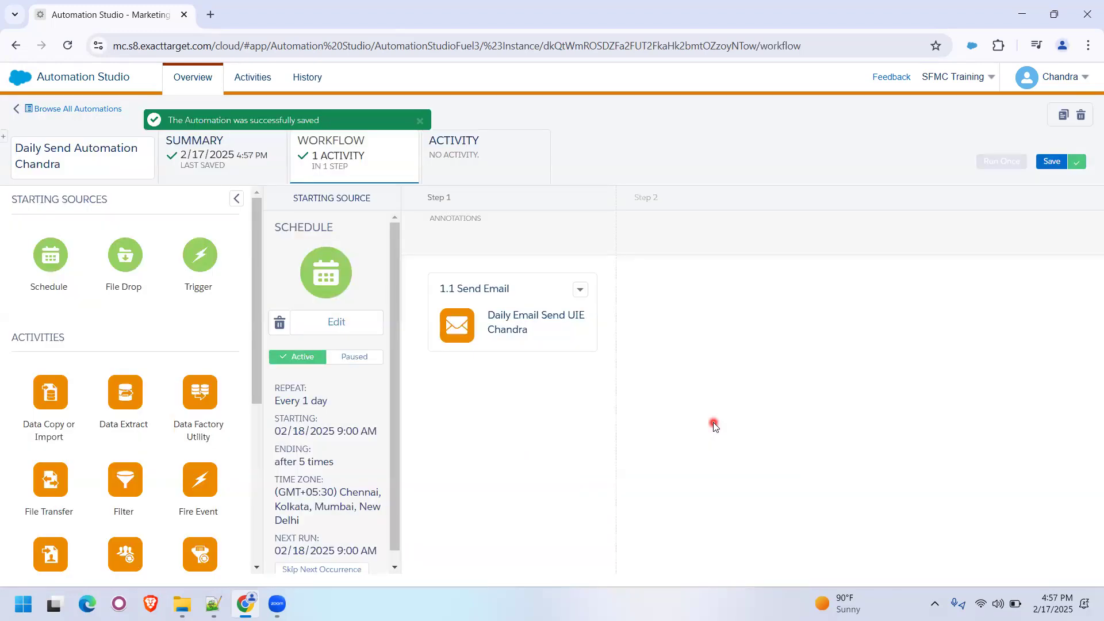